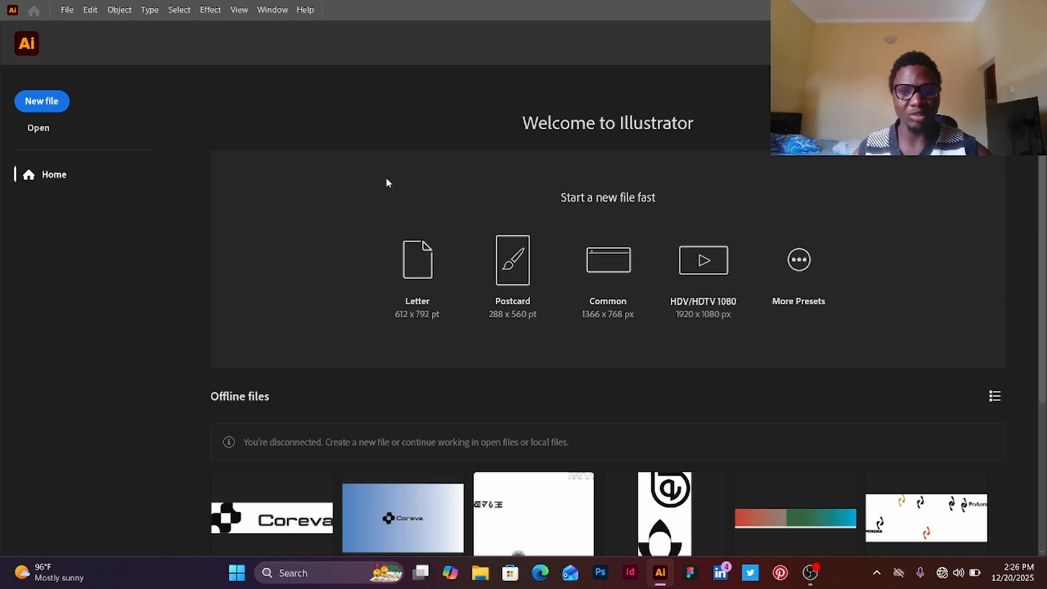
pyautogui.scroll(-4, 282, 269)
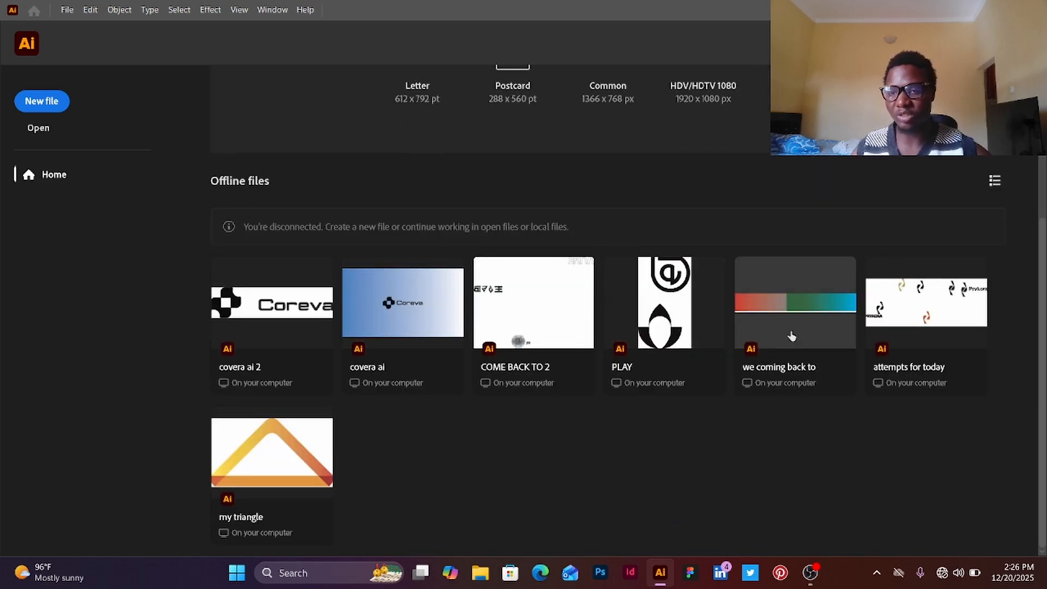
pyautogui.scroll(4, 793, 335)
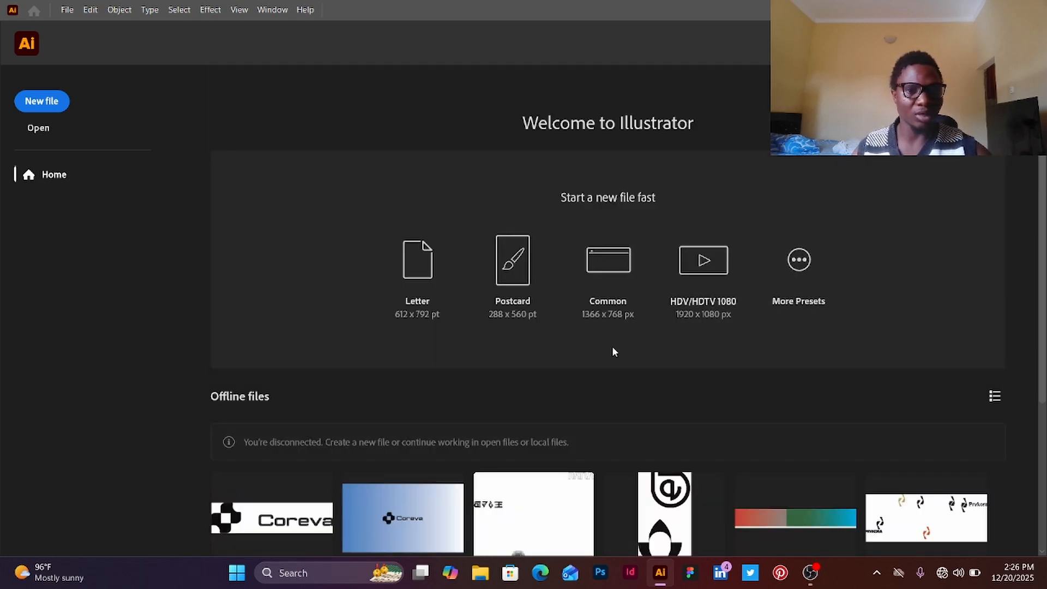
pyautogui.scroll(-4, 612, 351)
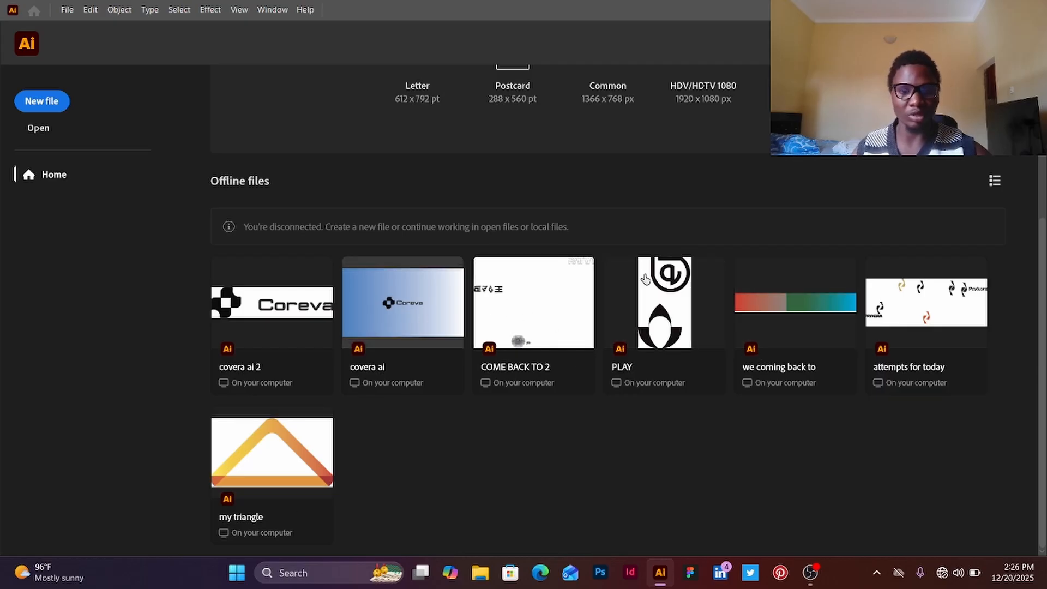
pyautogui.scroll(4, 423, 360)
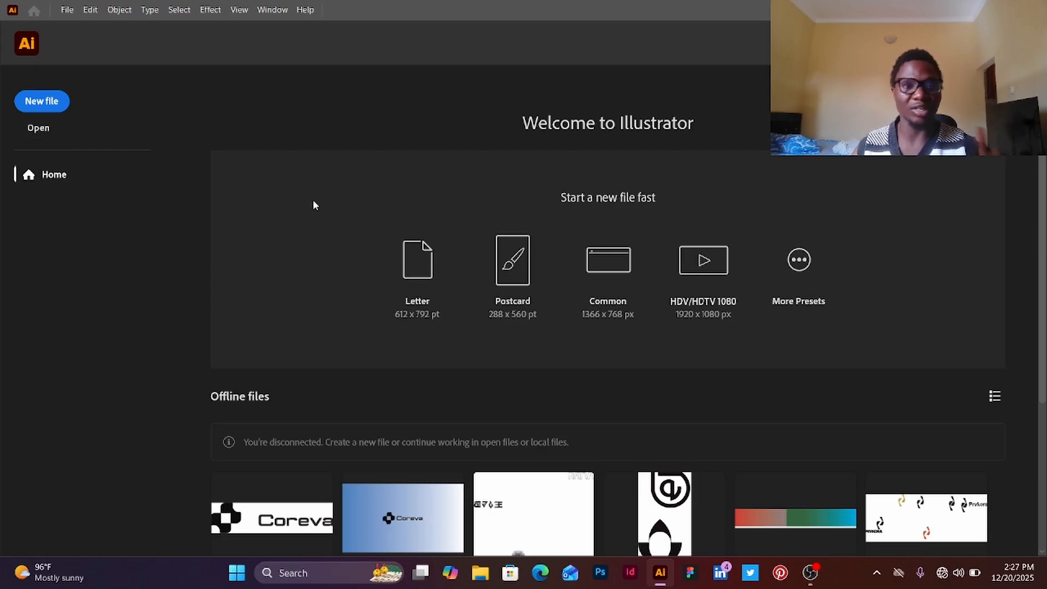
# Create a new 1920 x 1080 px landscape document named beginner in CMYK colour mode.
pyautogui.click(40, 102)
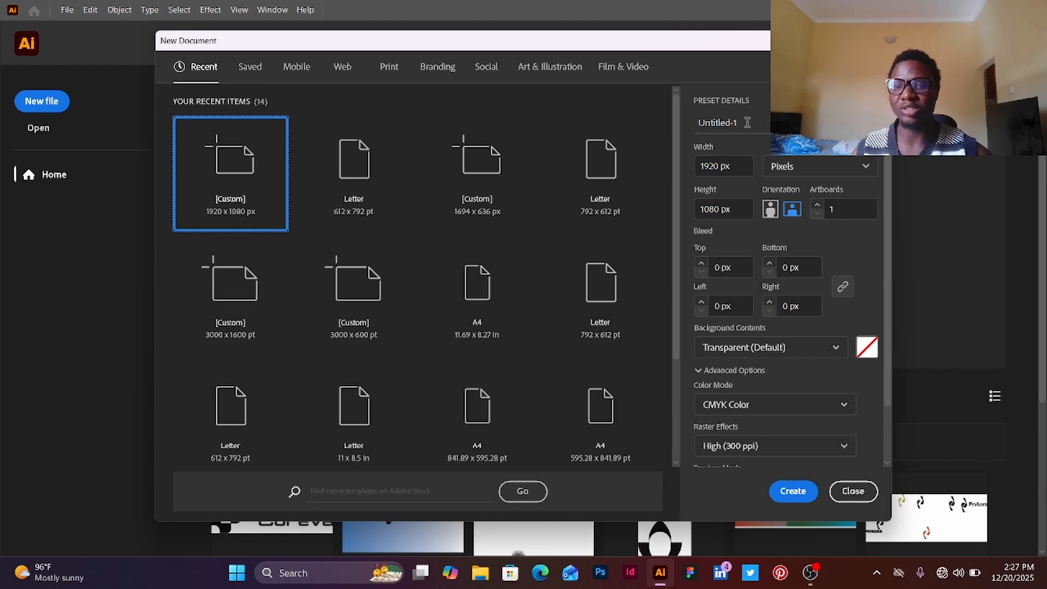
pyautogui.moveTo(748, 122); pyautogui.dragTo(686, 130)
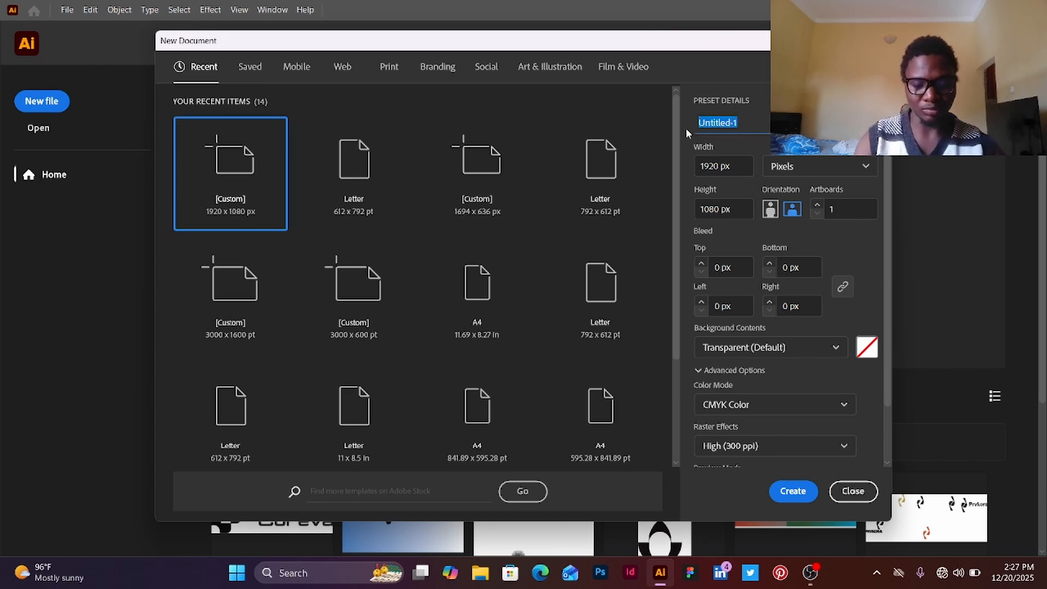
pyautogui.write('beginner')
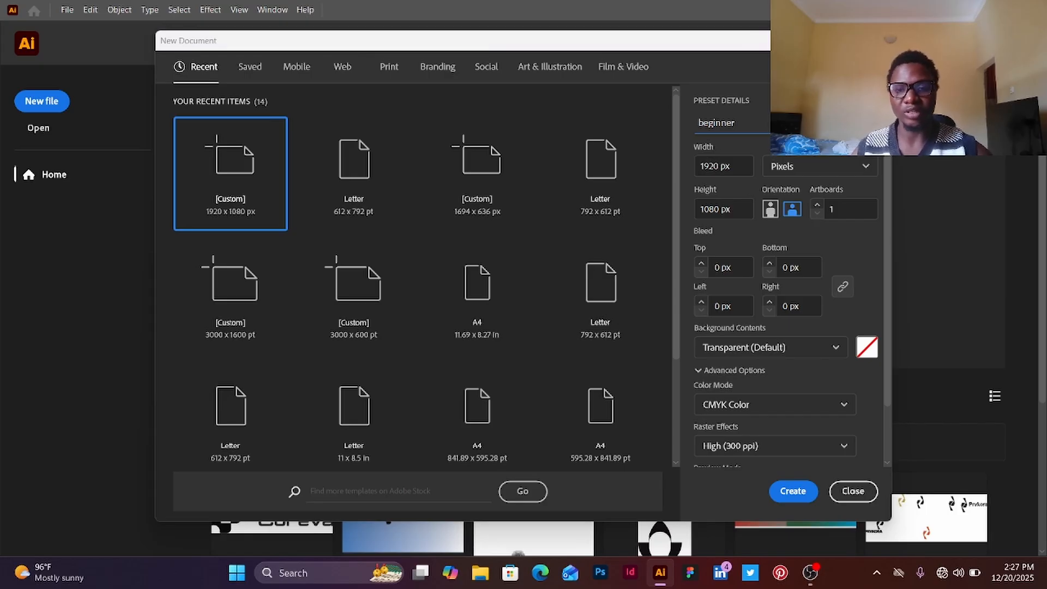
pyautogui.press('Return')
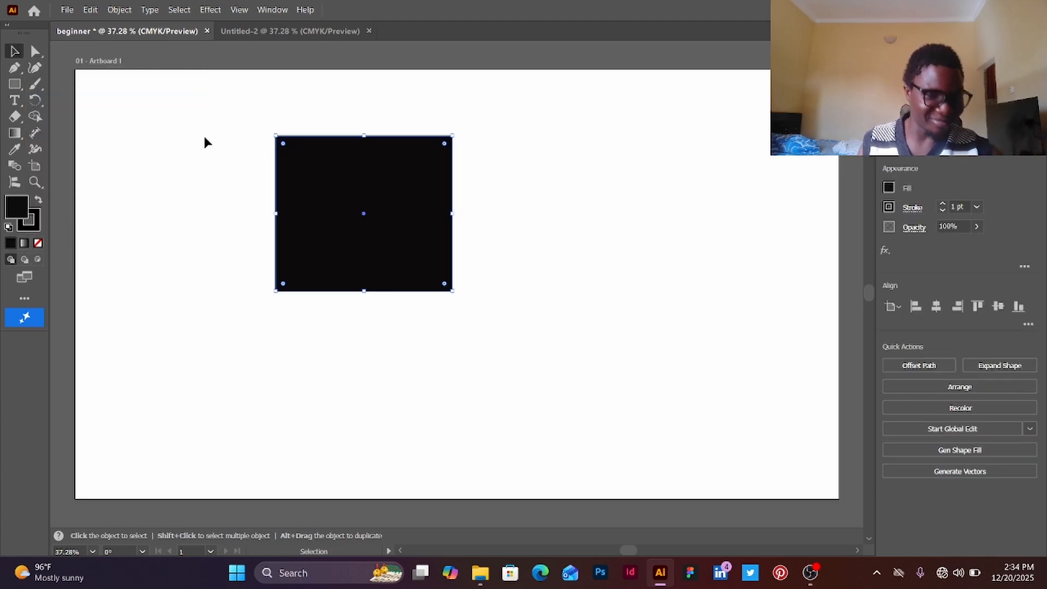
# Reposition and enlarge the black rectangle on the artboard, tilting it slightly clockwise with the Selection tool.
pyautogui.moveTo(365, 219); pyautogui.dragTo(519, 234)
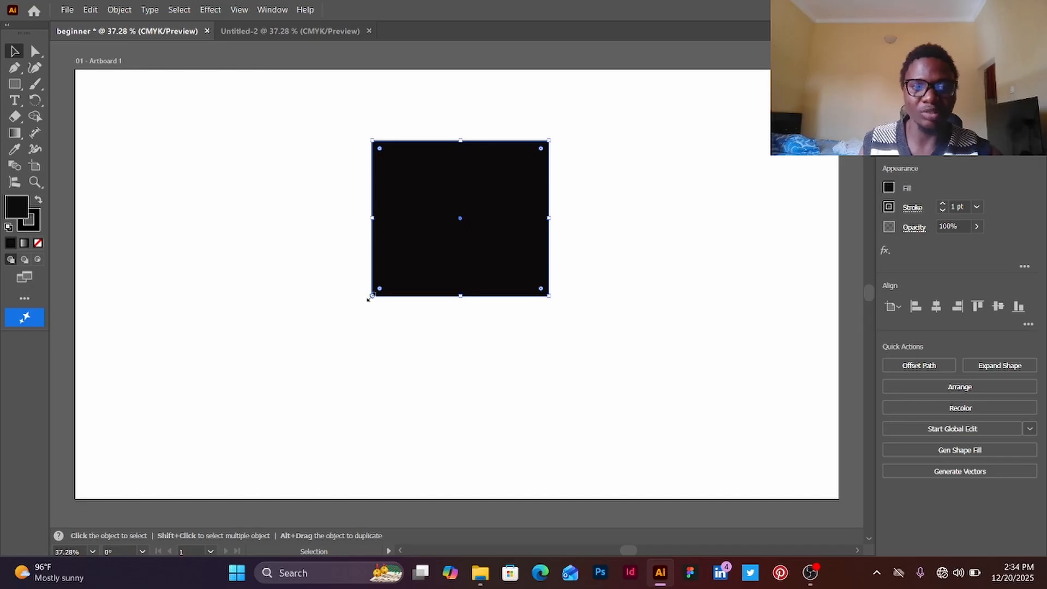
pyautogui.moveTo(371, 296); pyautogui.dragTo(545, 477)
pyautogui.moveTo(482, 352)
pyautogui.mouseDown()
pyautogui.moveTo(435, 375)
pyautogui.moveTo(465, 378)
pyautogui.moveTo(478, 356)
pyautogui.mouseUp()
pyautogui.moveTo(523, 448); pyautogui.dragTo(319, 399)
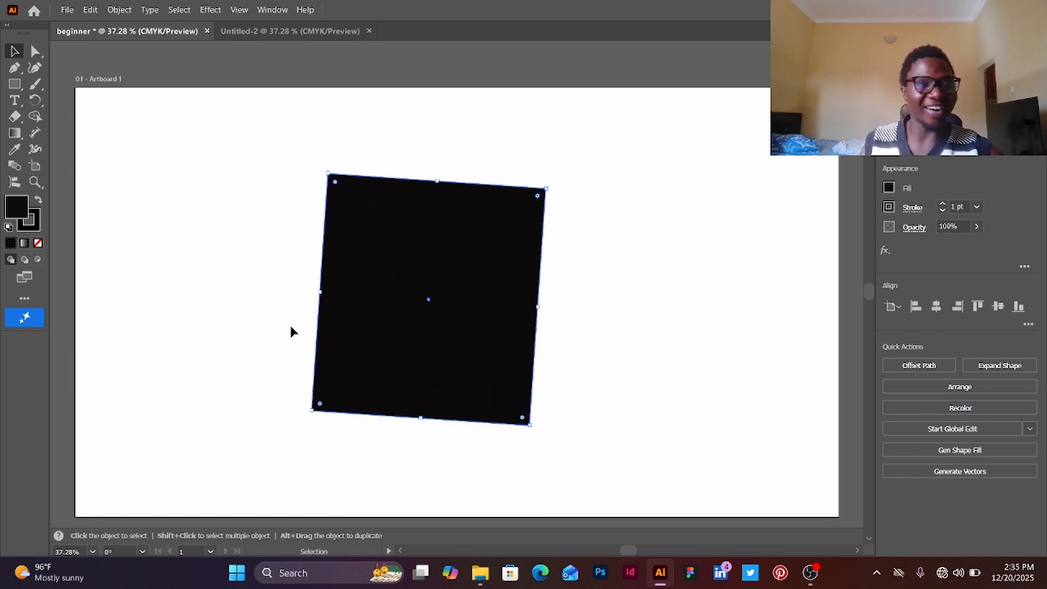
# Move the rectangle's top-right anchor point up and inward with the Direct Selection tool so the top edge becomes level.
pyautogui.click(36, 52)
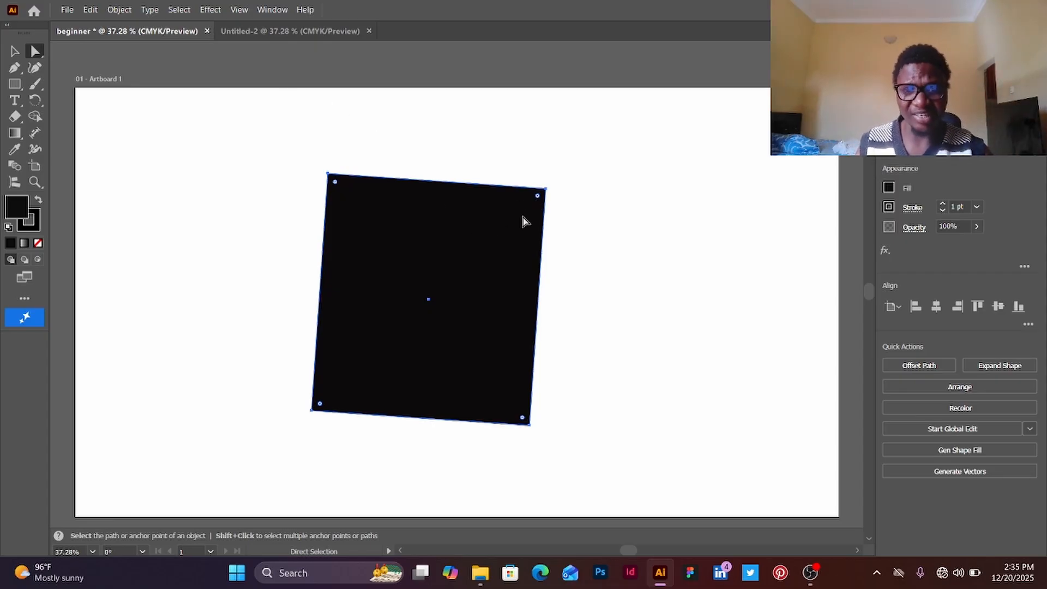
pyautogui.click(546, 188)
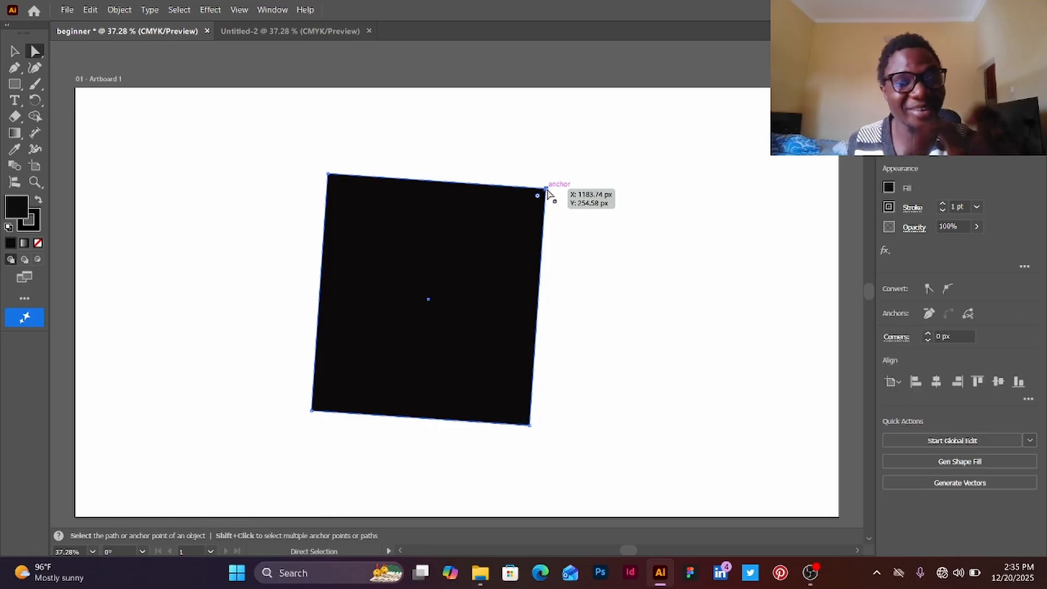
pyautogui.moveTo(547, 191); pyautogui.dragTo(527, 173)
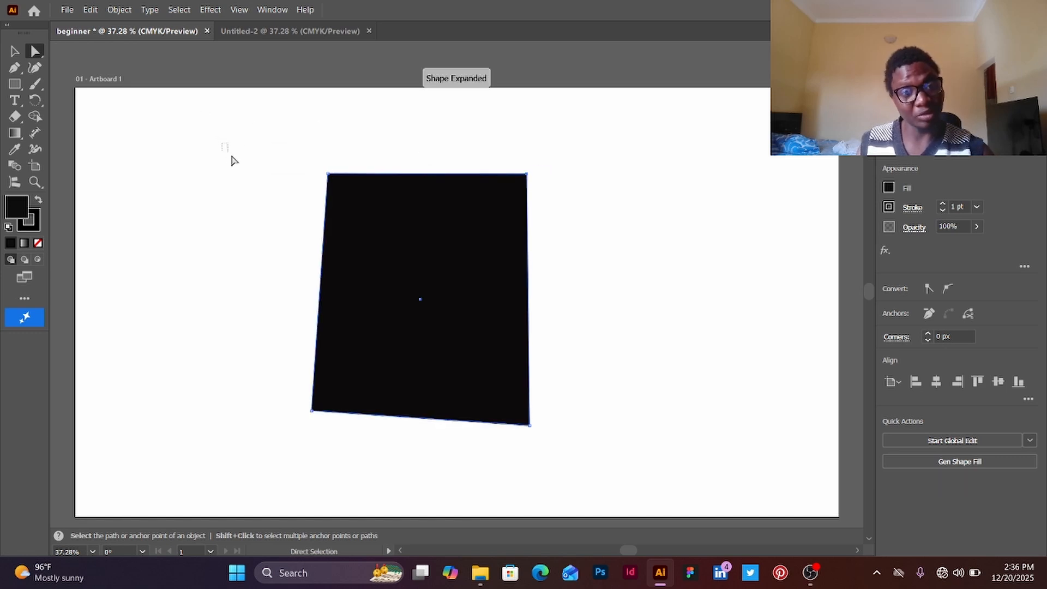
# Shift the shape's top and right edges with the Direct Selection tool, and delete the reshaped object.
pyautogui.moveTo(575, 231); pyautogui.dragTo(593, 243)
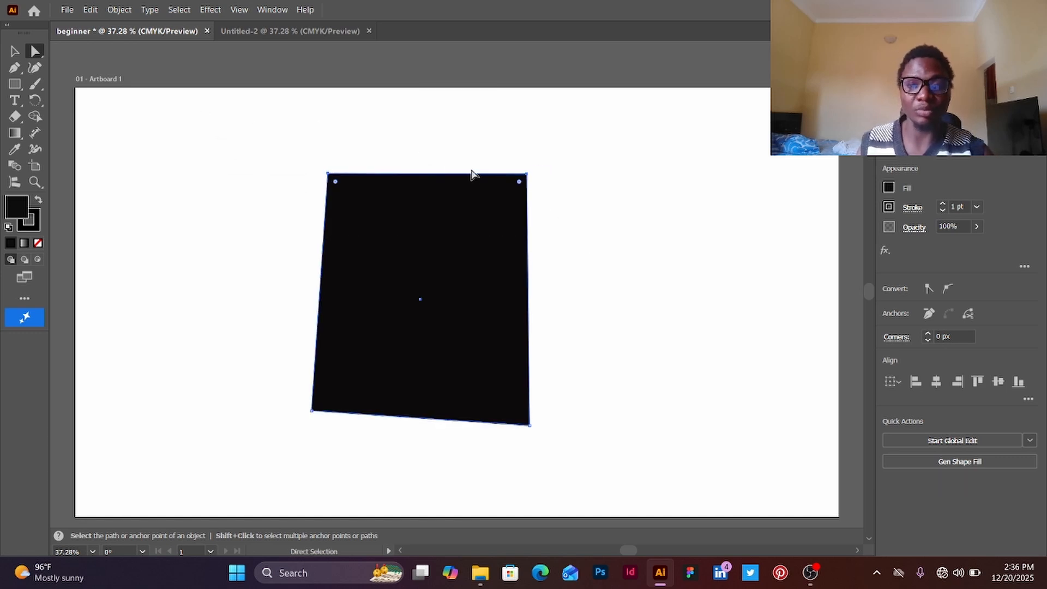
pyautogui.moveTo(470, 180); pyautogui.dragTo(505, 190)
pyautogui.moveTo(341, 177); pyautogui.dragTo(658, 456)
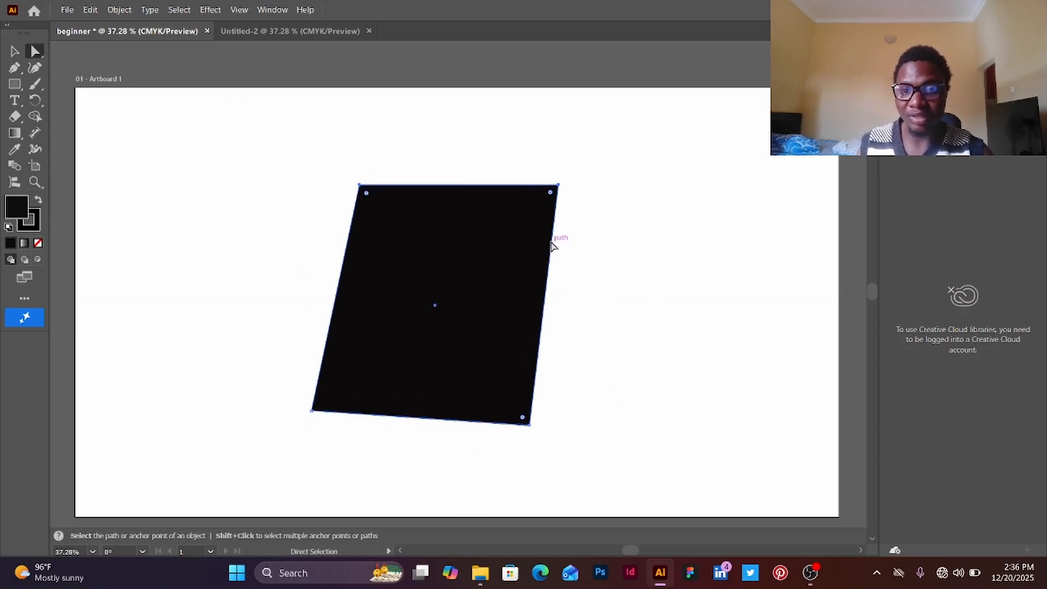
pyautogui.moveTo(552, 246); pyautogui.dragTo(482, 240)
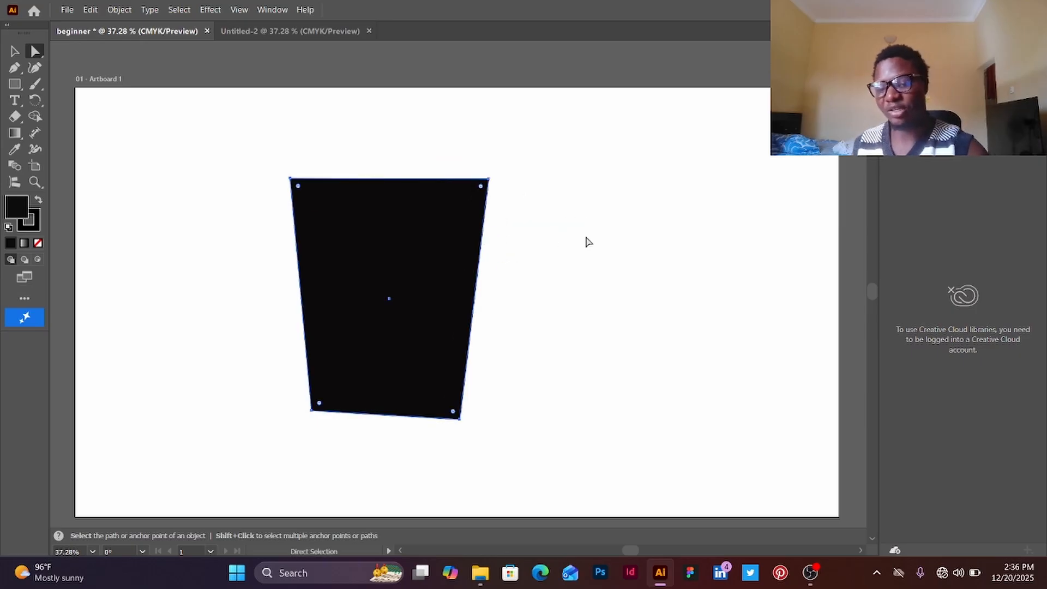
pyautogui.press('Delete')
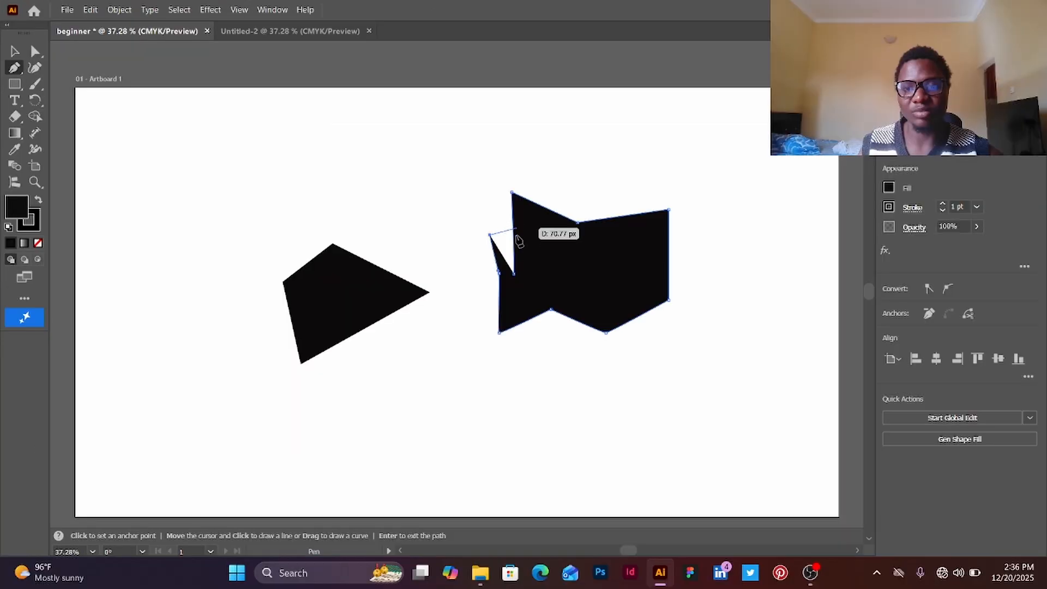
# Extend the path beside the black four-sided shape into a large irregular form using straight and curved Pen tool segments, and end it.
pyautogui.click(555, 265)
pyautogui.moveTo(490, 191); pyautogui.dragTo(477, 187)
pyautogui.click(386, 170)
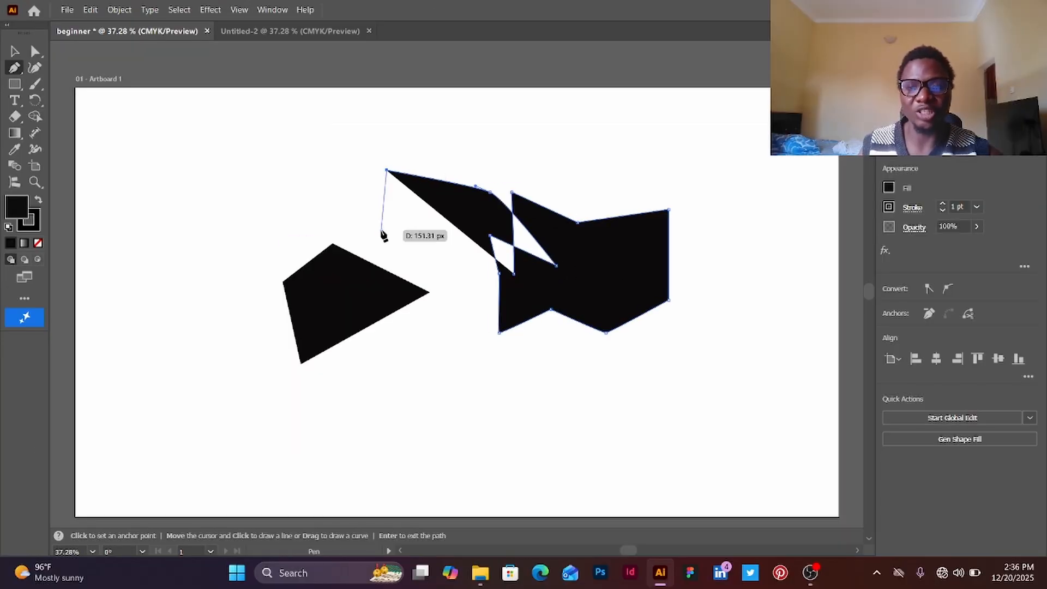
pyautogui.moveTo(381, 231); pyautogui.dragTo(389, 230)
pyautogui.click(437, 273)
pyautogui.click(456, 401)
pyautogui.click(601, 369)
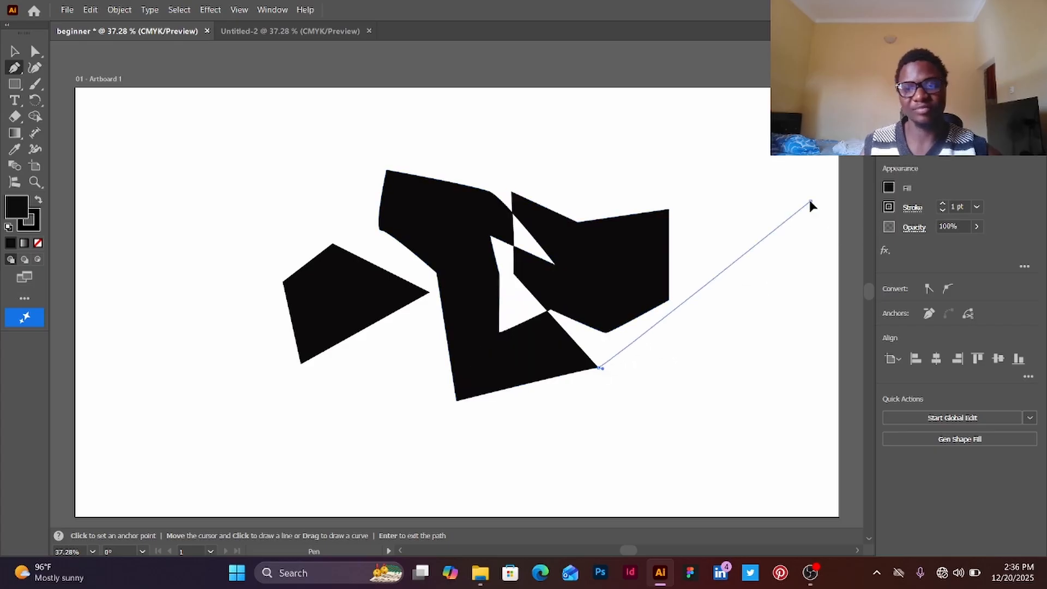
pyautogui.click(810, 200)
pyautogui.moveTo(693, 166); pyautogui.dragTo(661, 158)
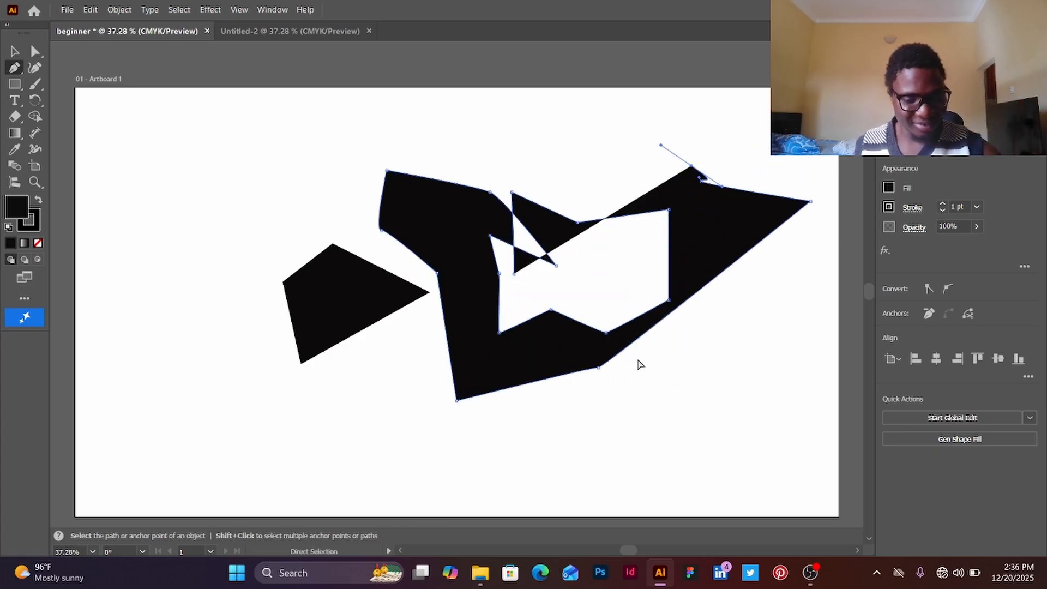
pyautogui.press('Return')
# Select both black freeform shapes with the Selection tool and delete them to clear the artboard.
pyautogui.scroll(-2, 491, 345)
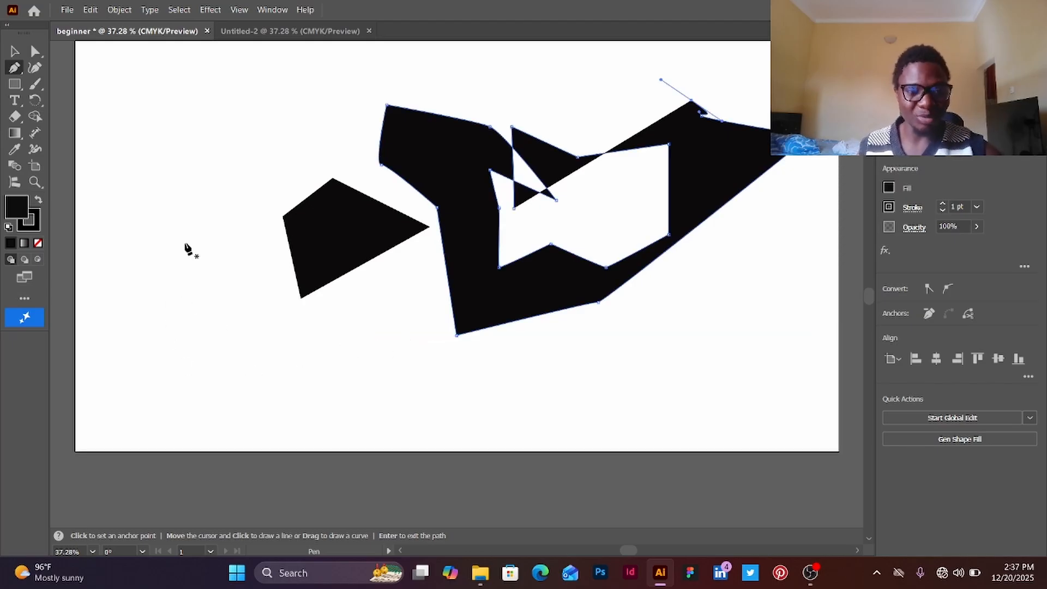
pyautogui.scroll(1, 186, 248)
pyautogui.click(13, 51)
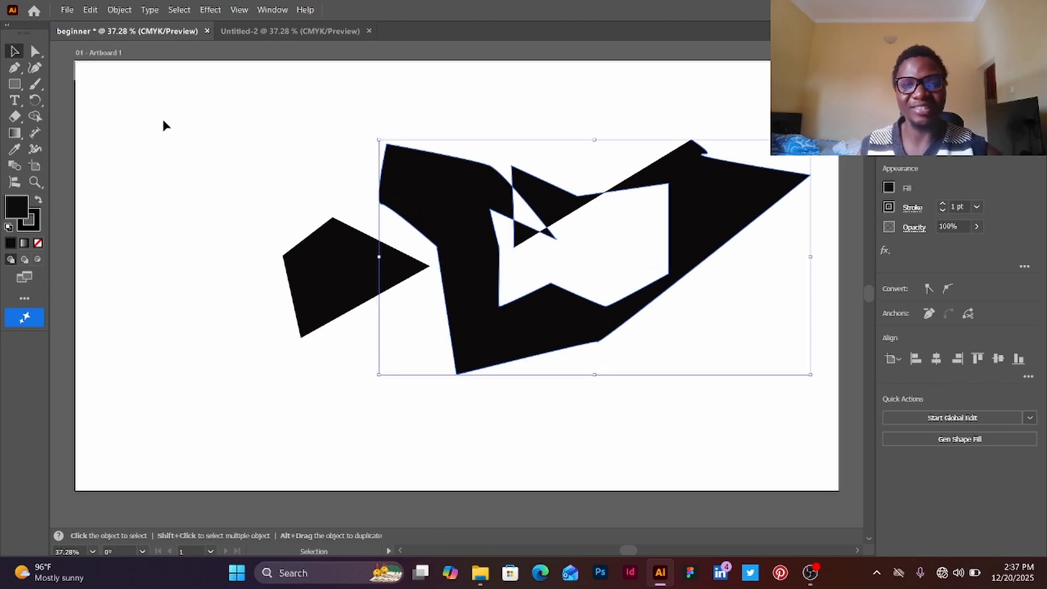
pyautogui.moveTo(165, 125); pyautogui.dragTo(747, 439)
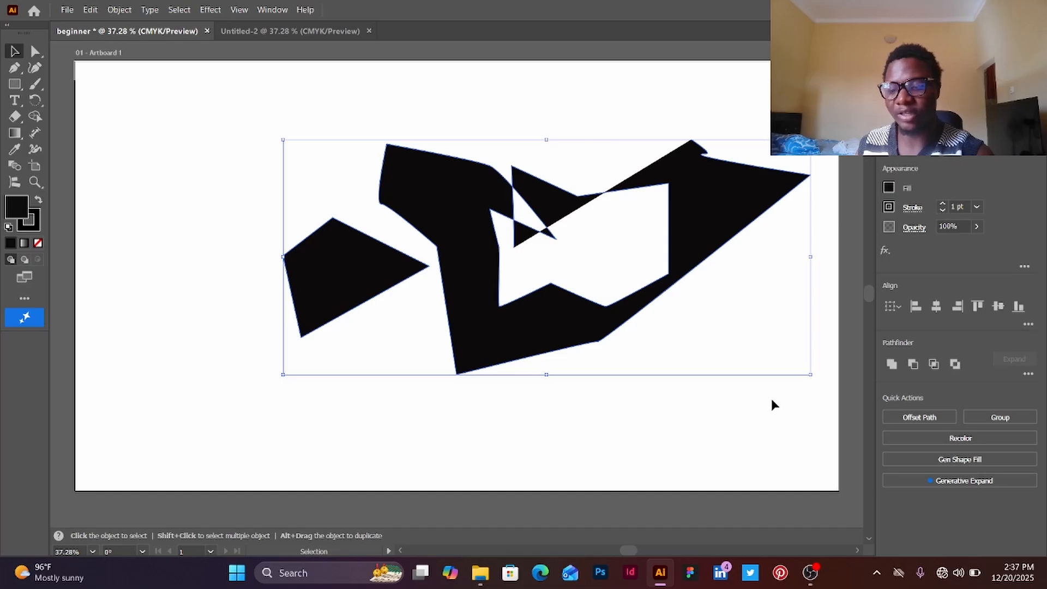
pyautogui.press('Delete')
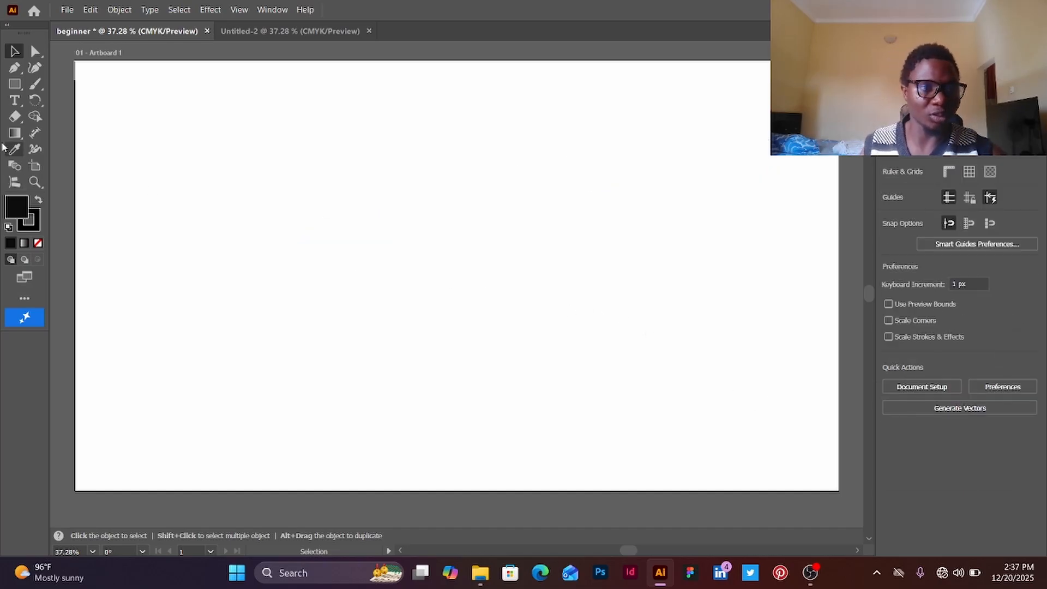
# Try to draw a rounded freeform shape on the empty artboard with curved Pen tool segments.
pyautogui.click(16, 69)
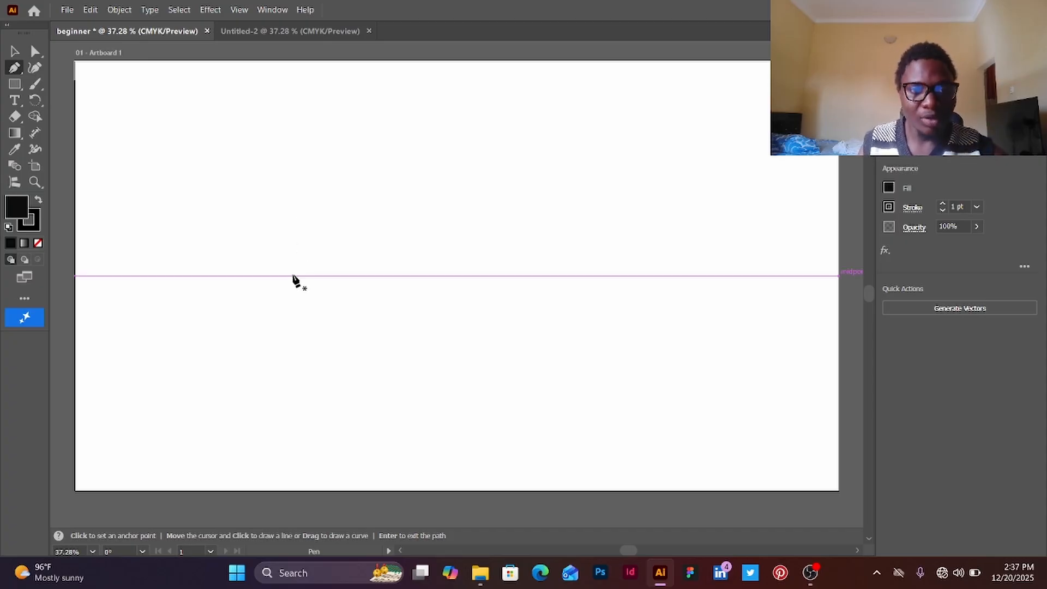
pyautogui.click(292, 252)
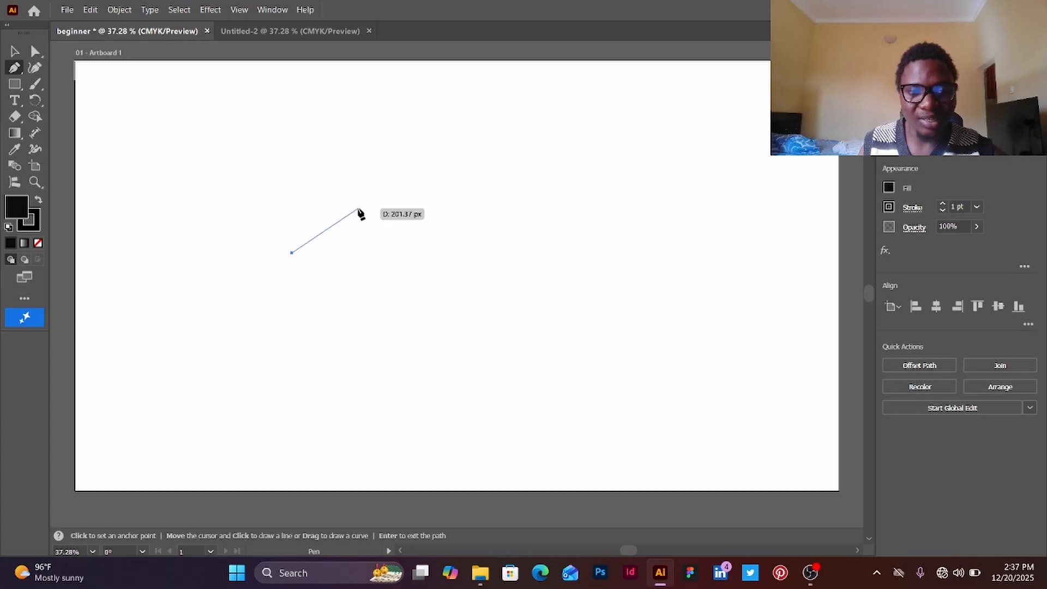
pyautogui.moveTo(358, 208); pyautogui.dragTo(416, 217)
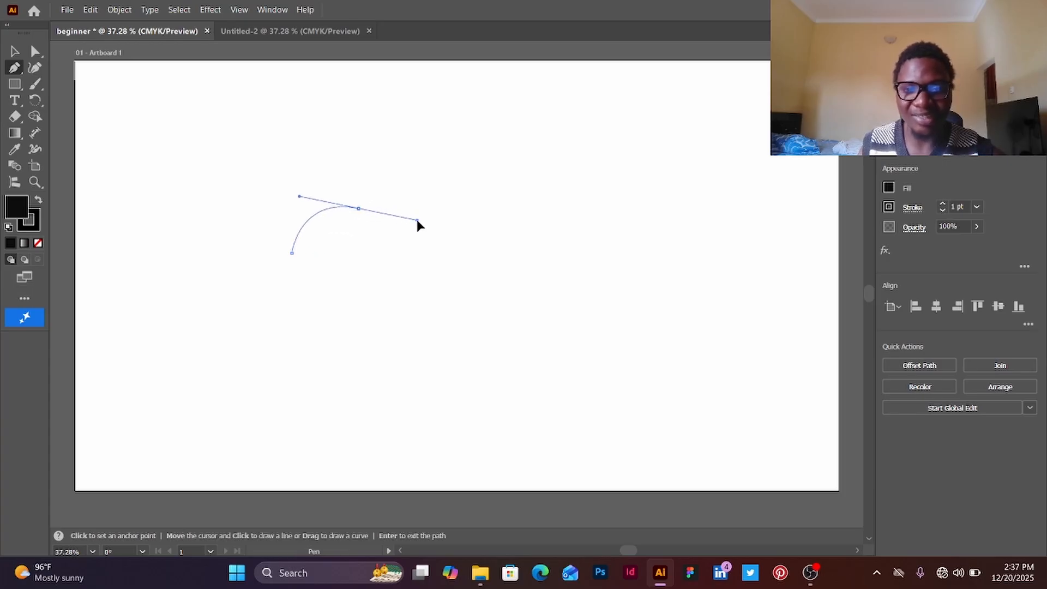
pyautogui.moveTo(423, 279); pyautogui.dragTo(268, 281)
pyautogui.moveTo(266, 243); pyautogui.dragTo(304, 205)
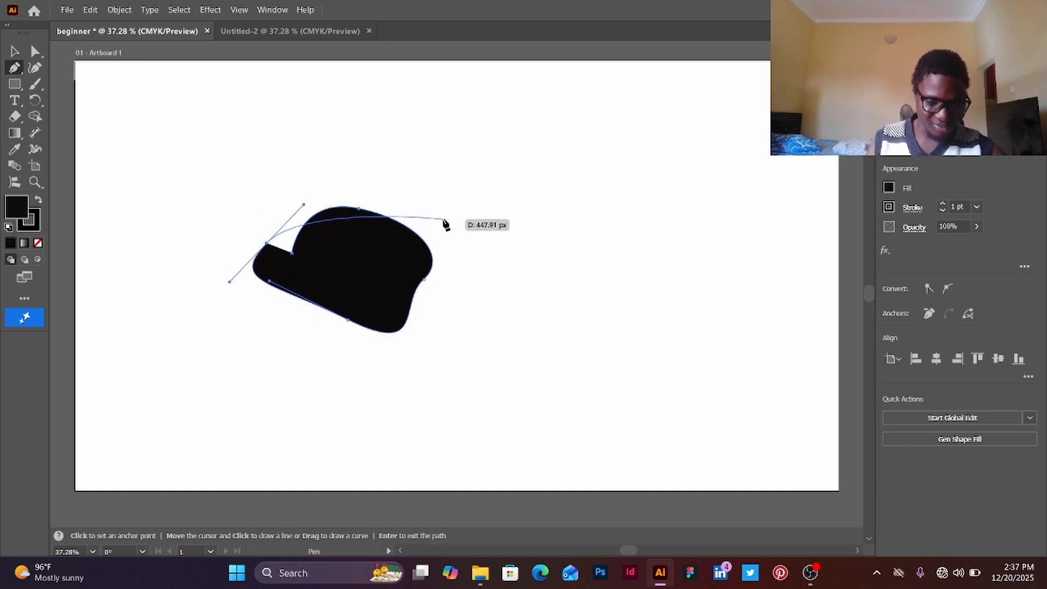
# Undo every segment of the curved pen path, including its starting anchor point.
pyautogui.hotkey('ctrl', 'z')
pyautogui.hotkey('ctrl', 'z')
pyautogui.hotkey('ctrl', 'z')
pyautogui.hotkey('ctrl', 'z')
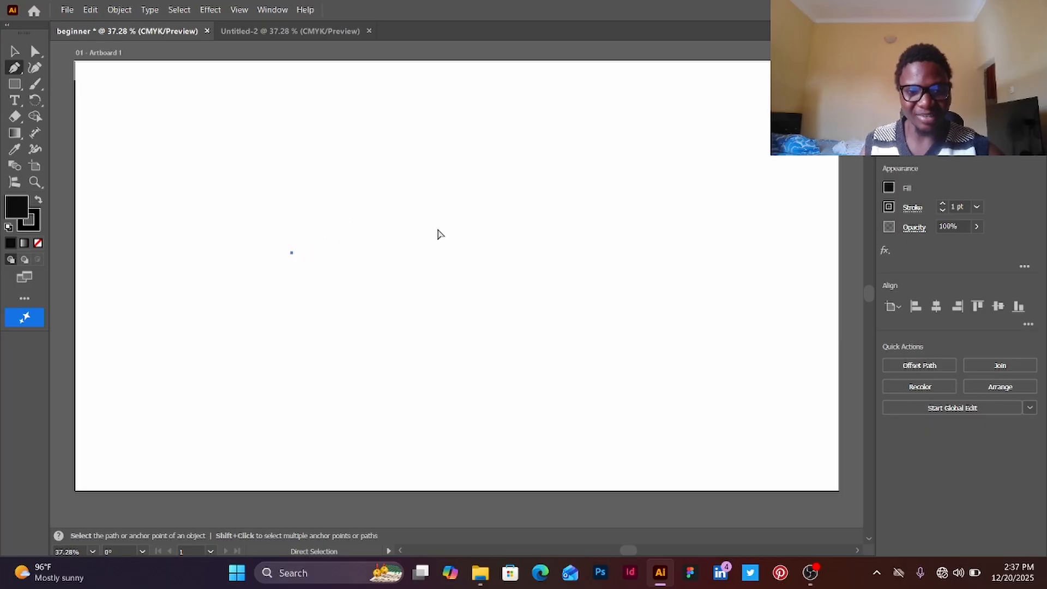
pyautogui.hotkey('ctrl', 'z')
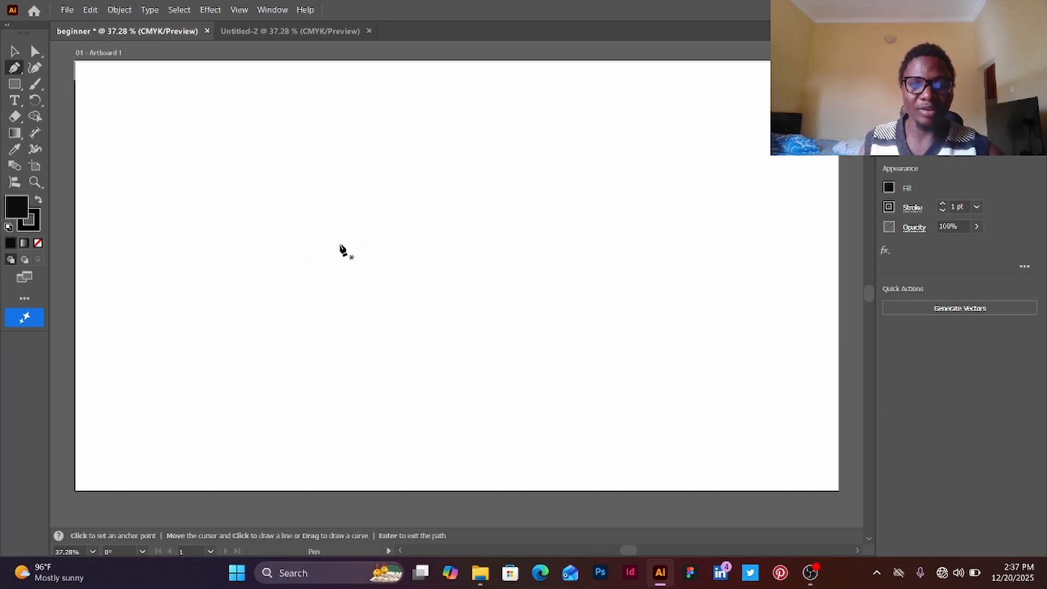
# Draw a closed shape with curved Pen tool segments near the middle of the artboard, and delete it.
pyautogui.moveTo(352, 281); pyautogui.dragTo(352, 281)
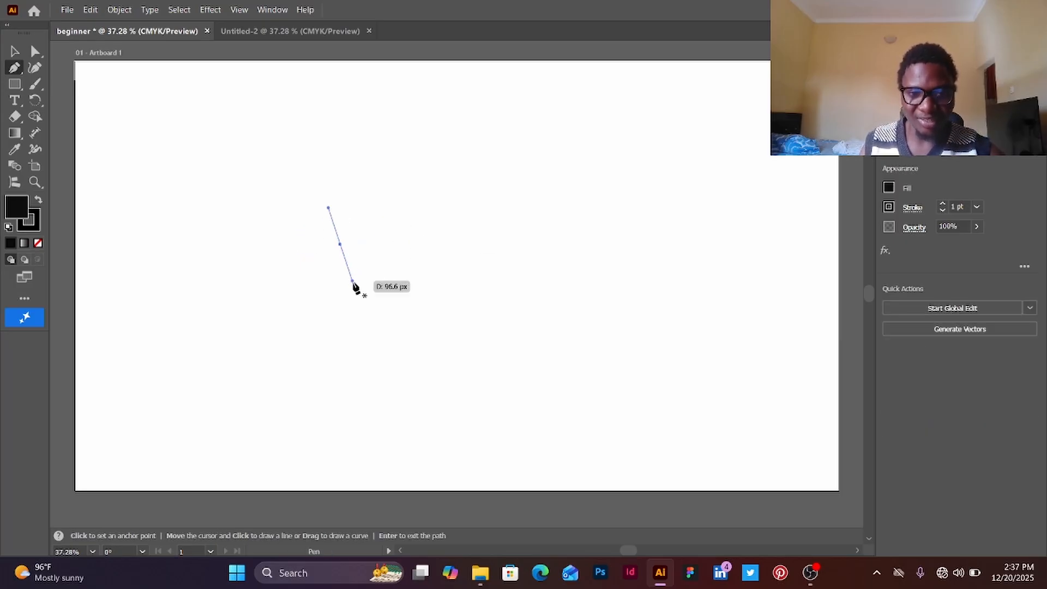
pyautogui.moveTo(464, 309); pyautogui.dragTo(512, 197)
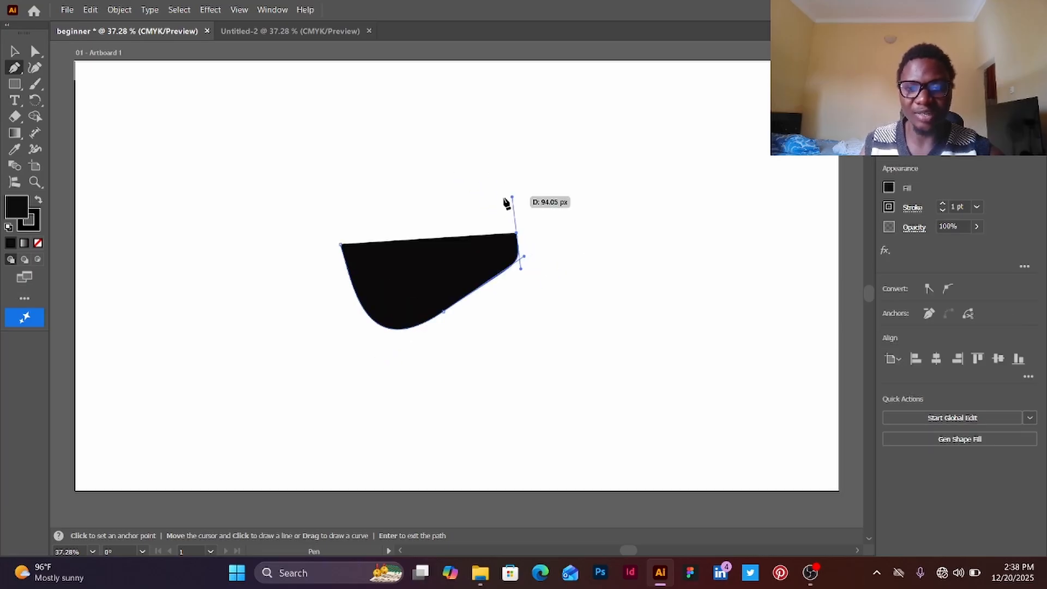
pyautogui.moveTo(434, 181); pyautogui.dragTo(402, 200)
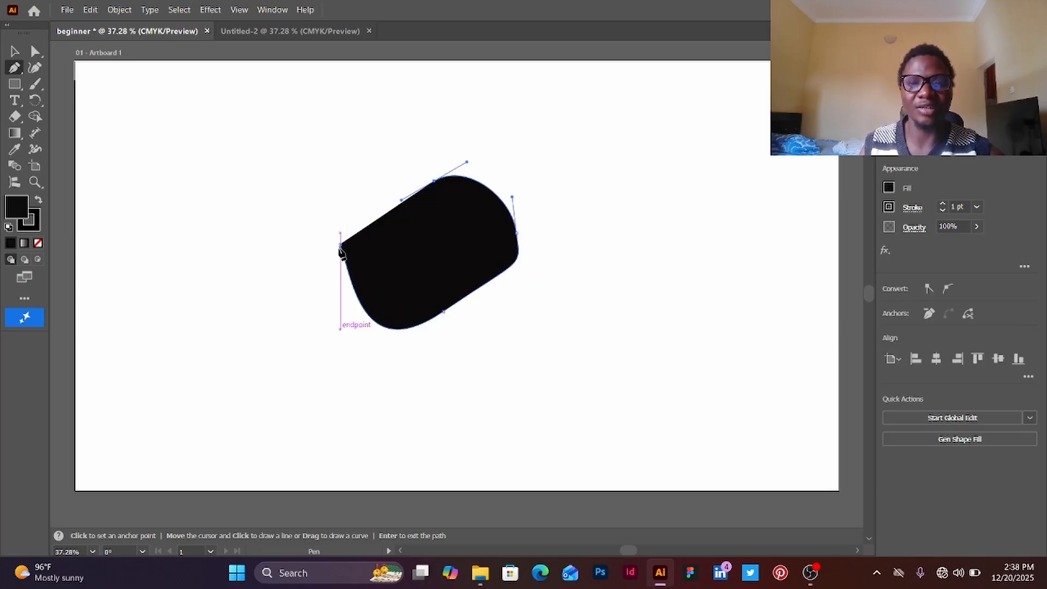
pyautogui.click(341, 244)
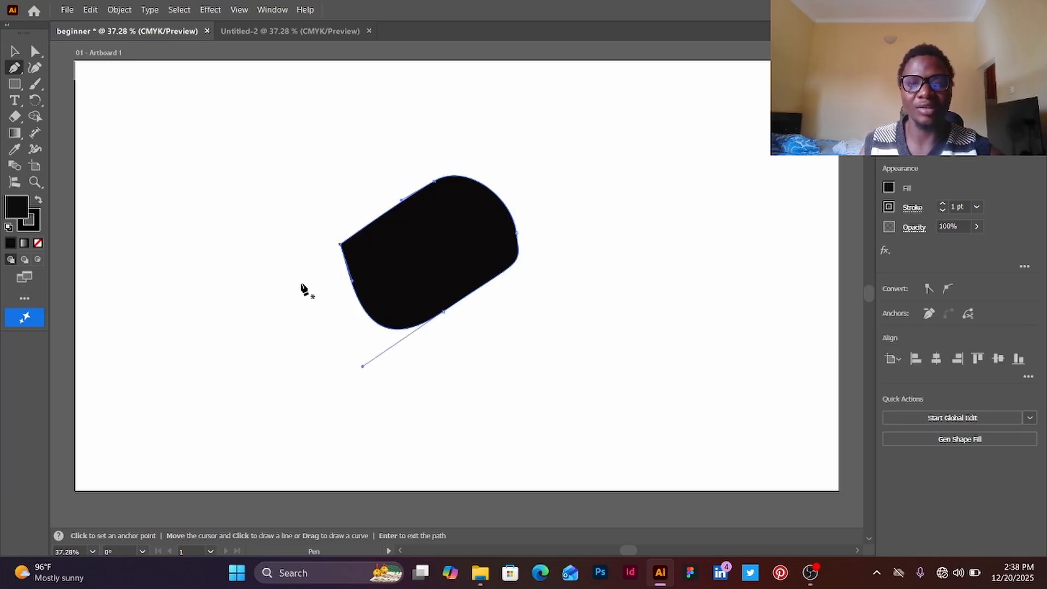
pyautogui.click(14, 52)
pyautogui.press('Delete')
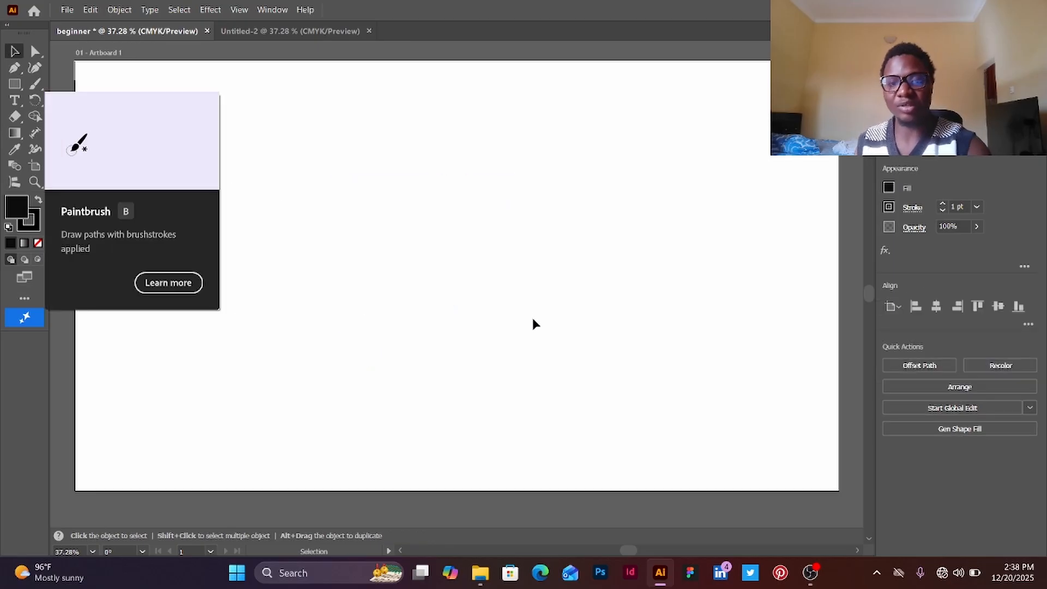
# Draw a large irregular black shape across the artboard with the Pen tool, chaining straight segments and some curved ones.
pyautogui.click(15, 68)
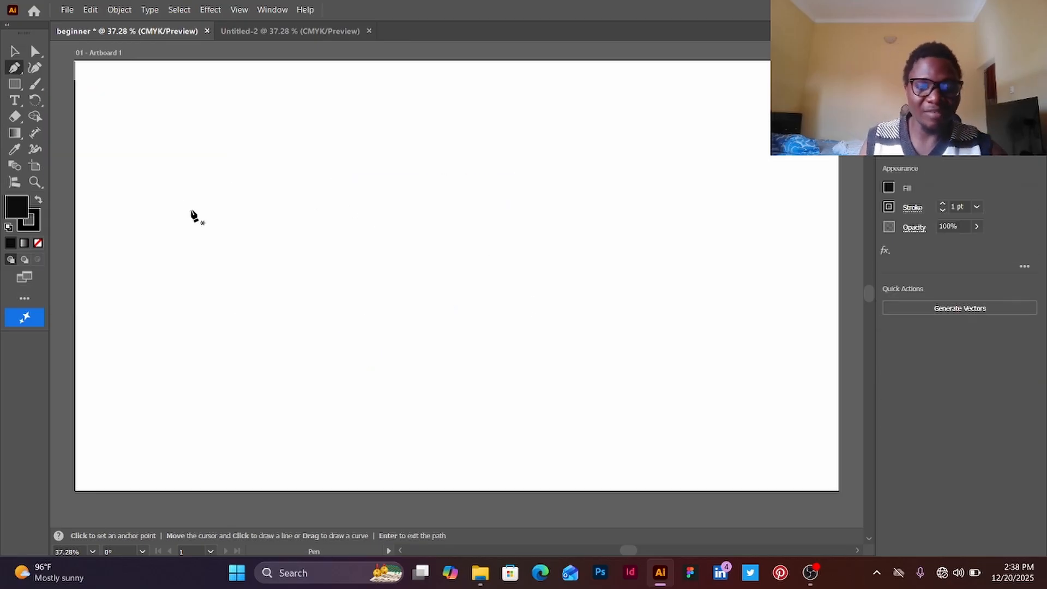
pyautogui.click(270, 243)
pyautogui.click(308, 282)
pyautogui.click(371, 304)
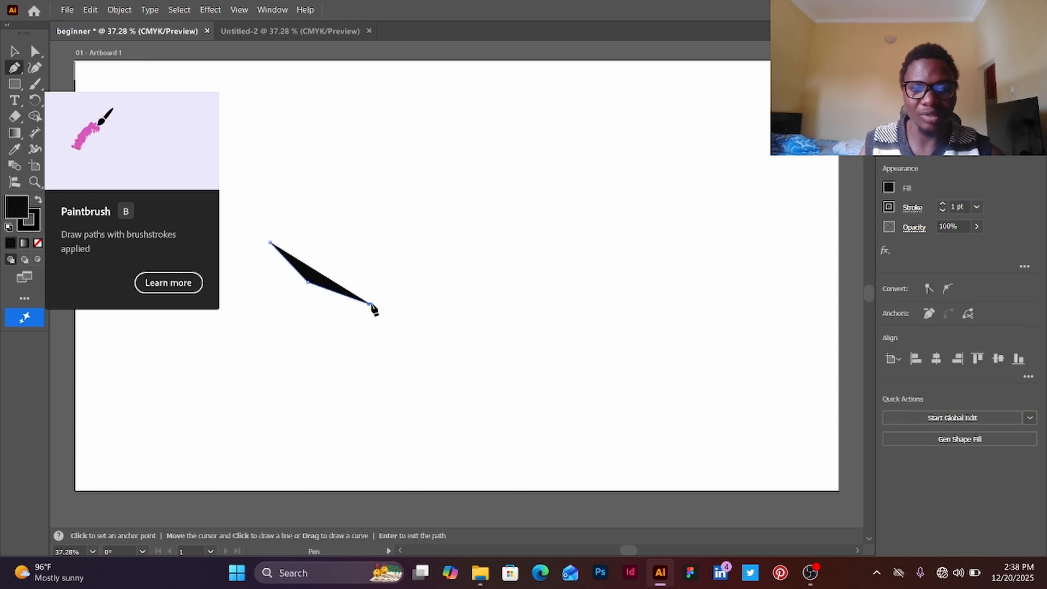
pyautogui.click(397, 231)
pyautogui.click(347, 196)
pyautogui.click(493, 185)
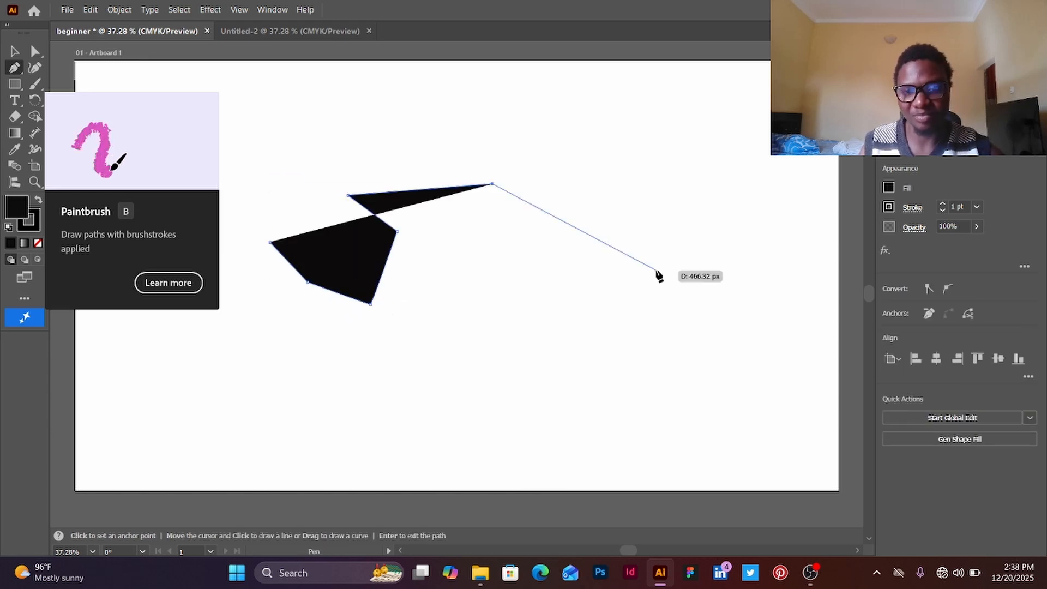
pyautogui.click(657, 270)
pyautogui.click(547, 358)
pyautogui.click(446, 322)
pyautogui.click(324, 415)
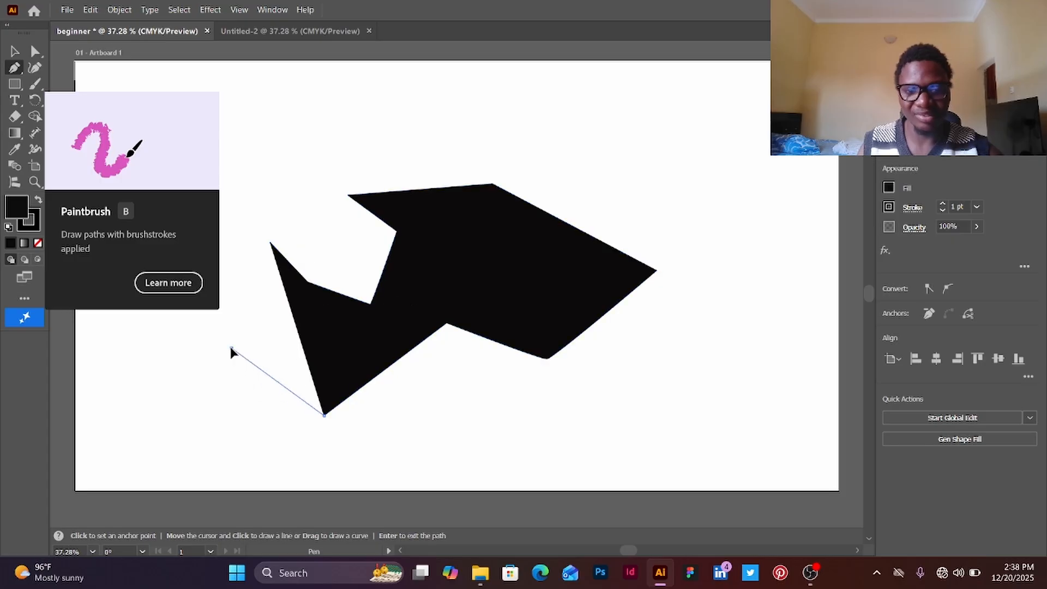
pyautogui.click(232, 348)
pyautogui.click(234, 448)
pyautogui.click(352, 450)
pyautogui.click(418, 413)
pyautogui.click(519, 443)
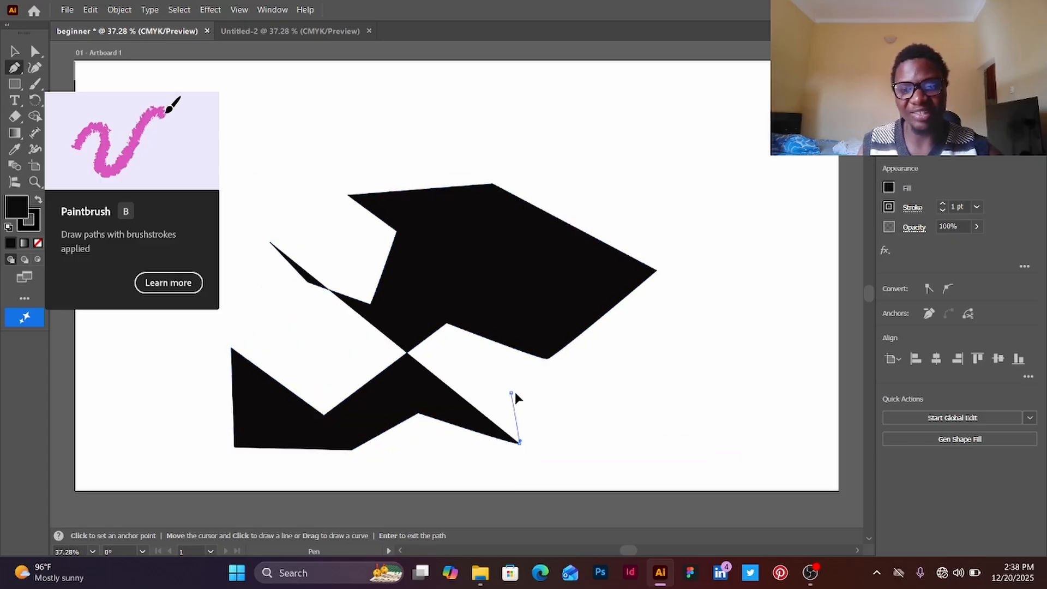
pyautogui.click(512, 393)
pyautogui.click(588, 405)
pyautogui.click(588, 368)
pyautogui.moveTo(682, 404); pyautogui.dragTo(675, 380)
pyautogui.click(663, 317)
pyautogui.click(704, 345)
pyautogui.click(692, 279)
pyautogui.click(682, 240)
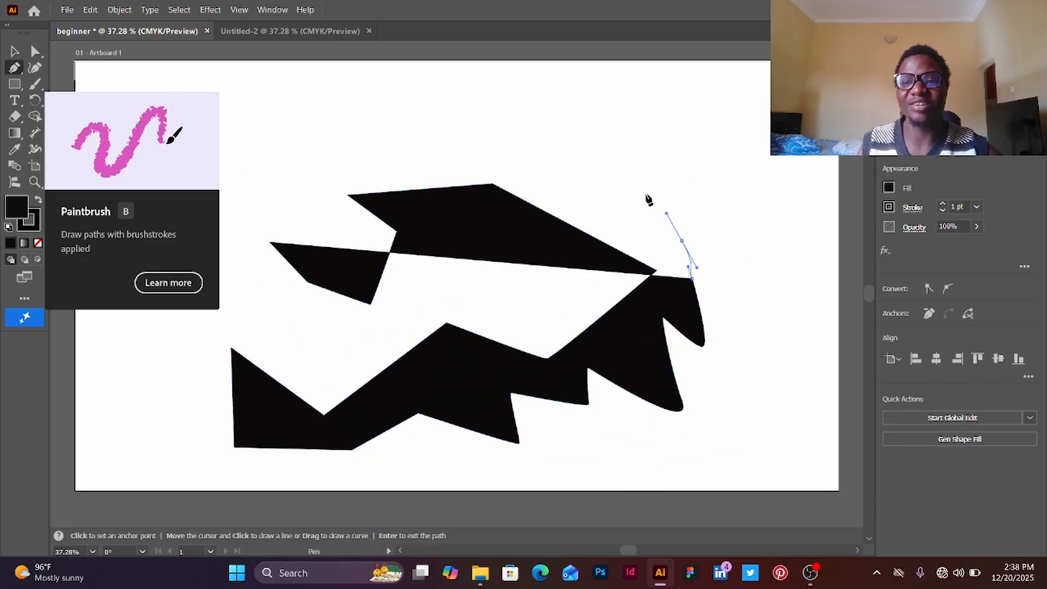
pyautogui.click(642, 192)
pyautogui.click(576, 179)
pyautogui.click(456, 165)
pyautogui.click(442, 278)
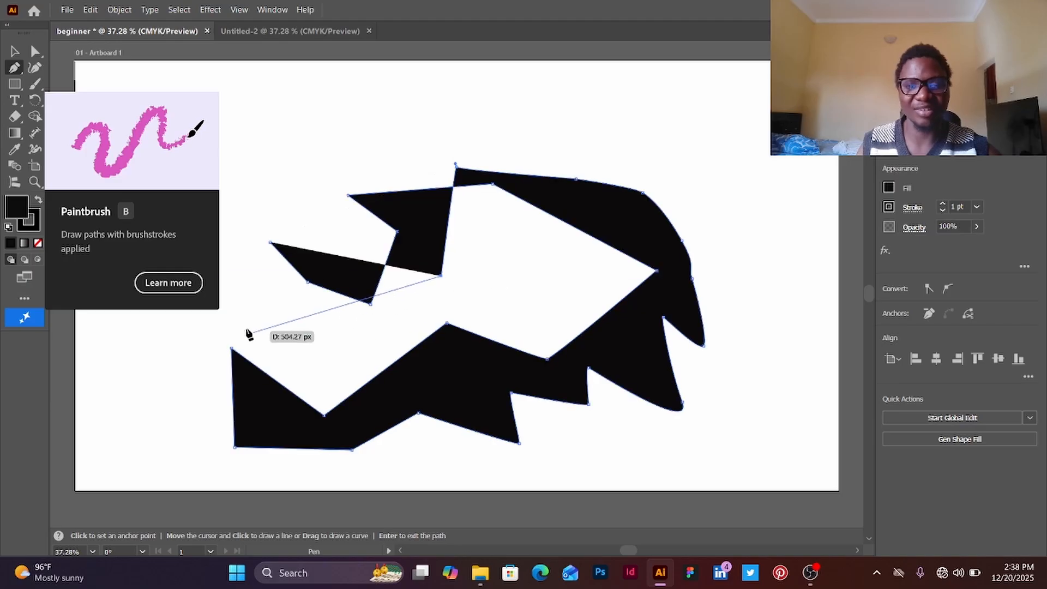
pyautogui.click(247, 328)
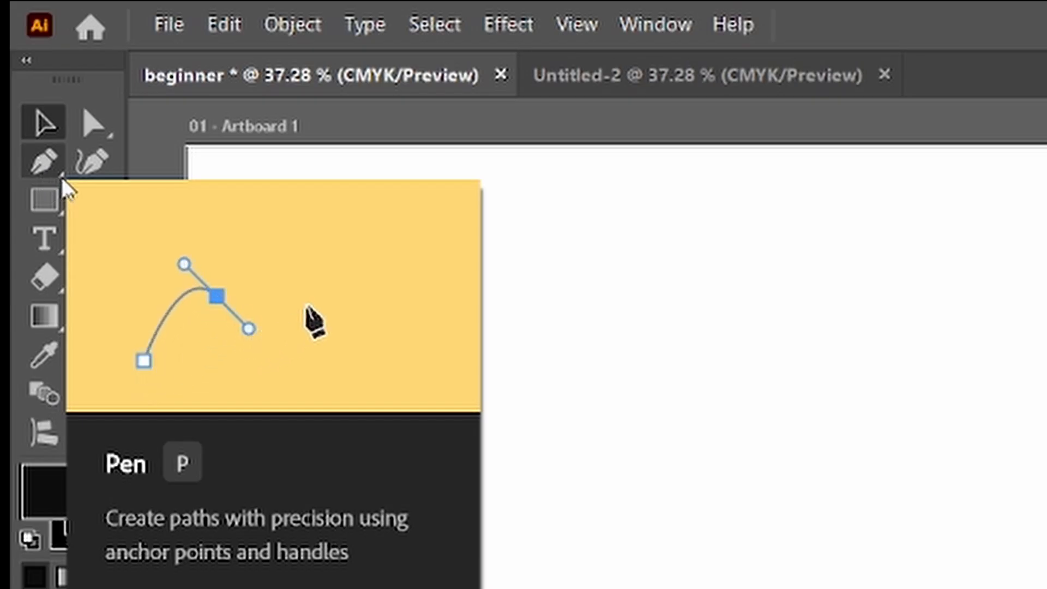
# Round the upper-left corner of the black square by pulling out its direction handles with the Anchor Point tool.
pyautogui.click(51, 175)
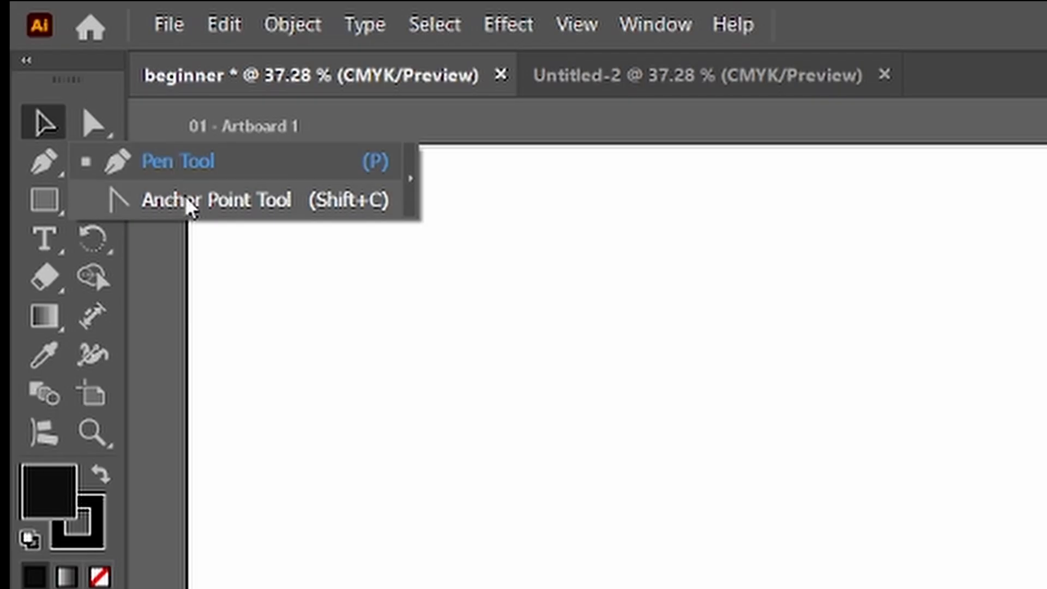
pyautogui.click(196, 213)
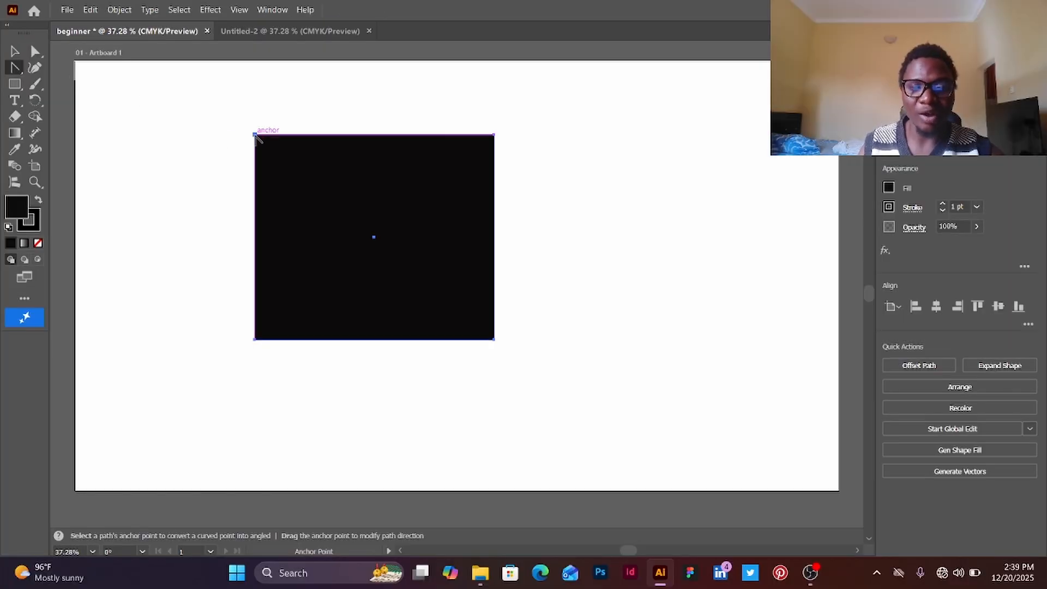
pyautogui.moveTo(255, 134); pyautogui.dragTo(365, 141)
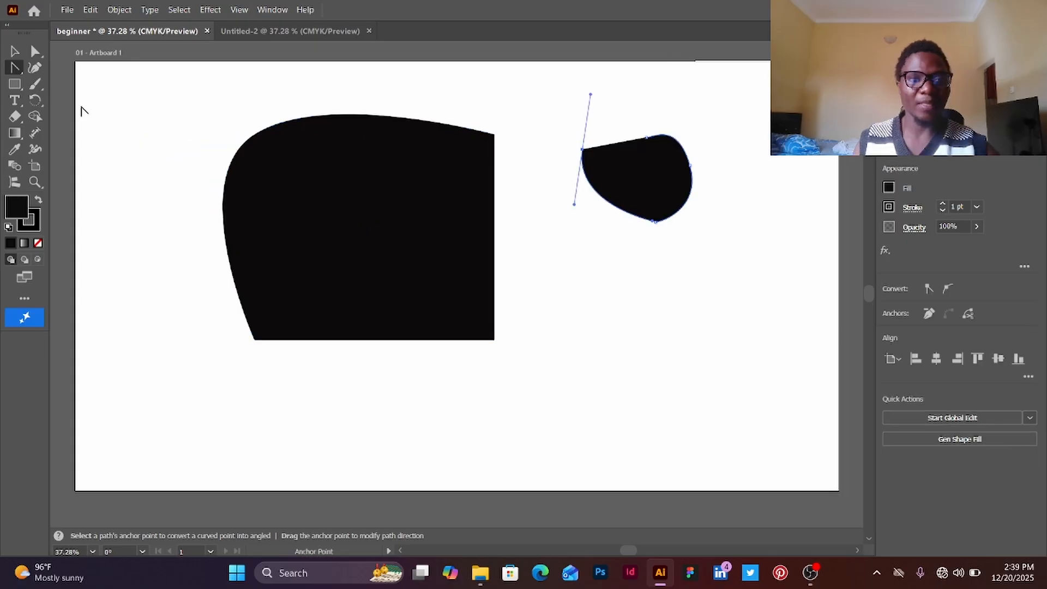
# Draw a small closed four-sided shape with the Pen tool, below the small rounded shape, using straight segments.
pyautogui.click(15, 68)
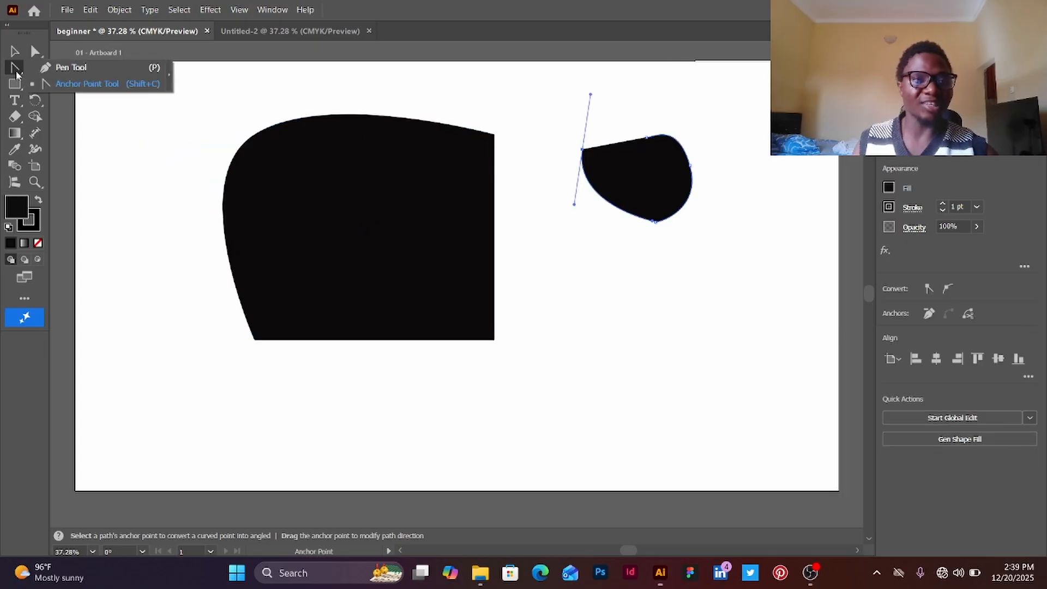
pyautogui.click(65, 66)
pyautogui.scroll(-1, 316, 179)
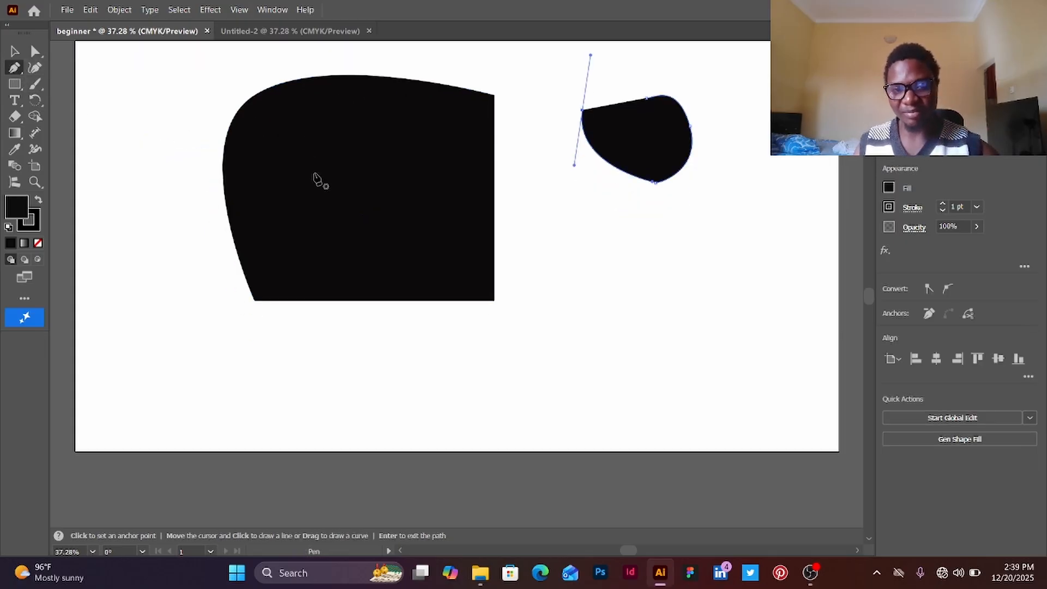
pyautogui.click(557, 306)
pyautogui.click(637, 306)
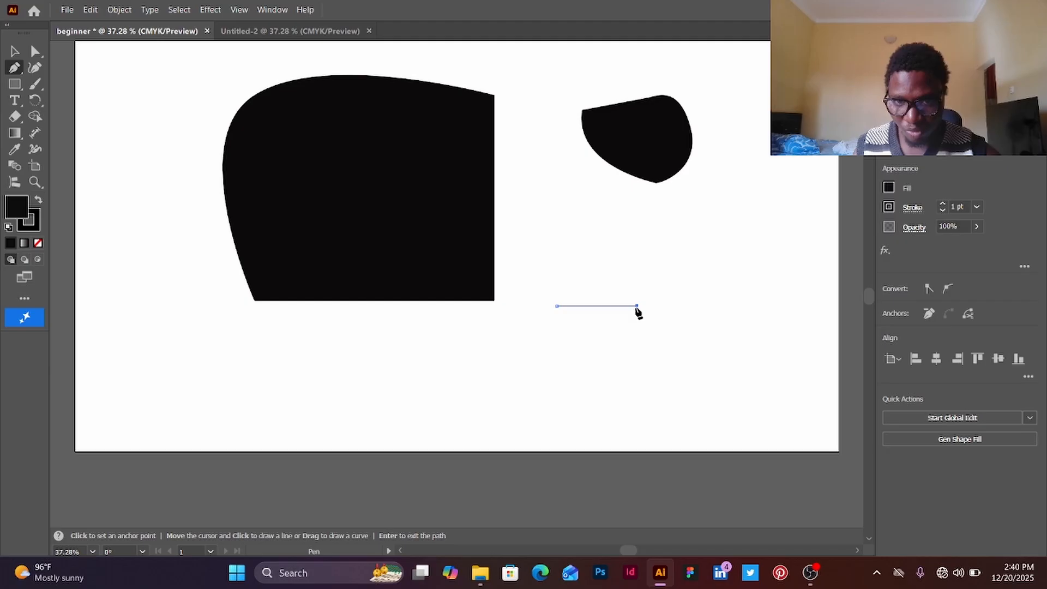
pyautogui.click(632, 250)
pyautogui.click(570, 252)
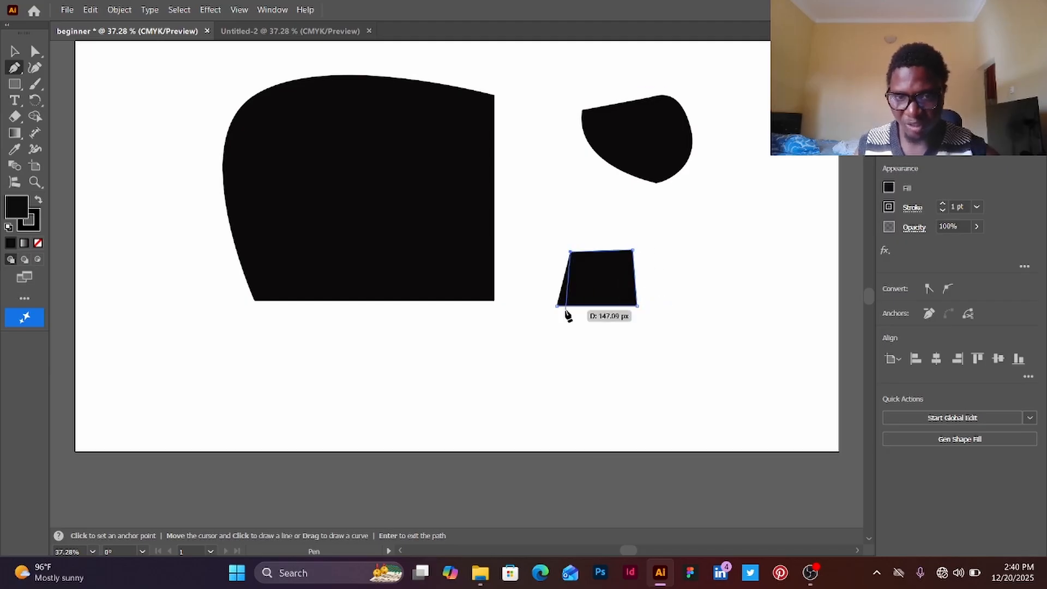
pyautogui.click(557, 306)
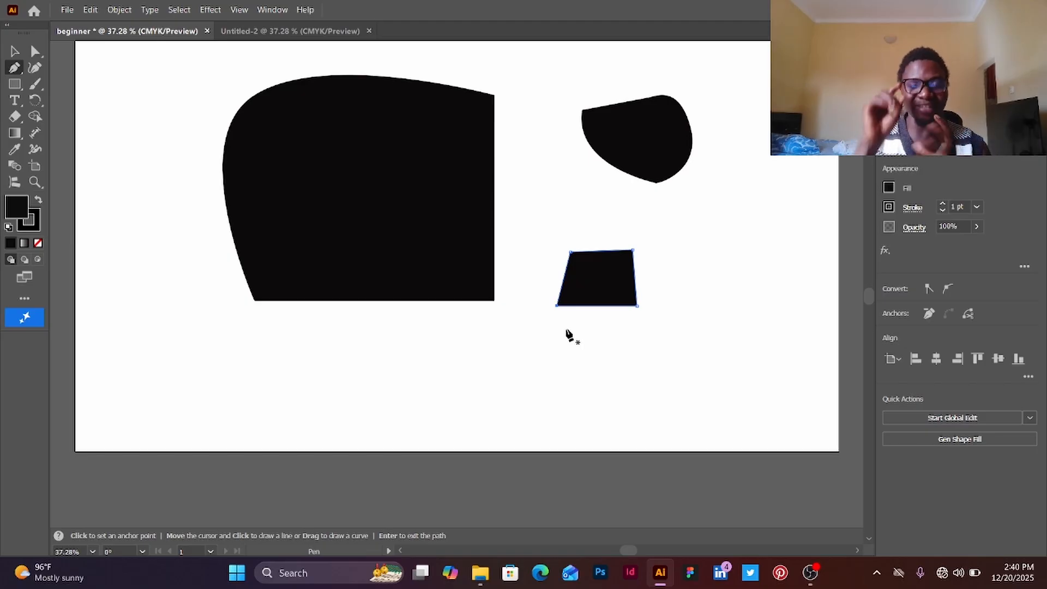
# Draw an open zigzag path of three straight Pen tool segments below the existing shapes and end it without closing.
pyautogui.click(402, 381)
pyautogui.click(519, 398)
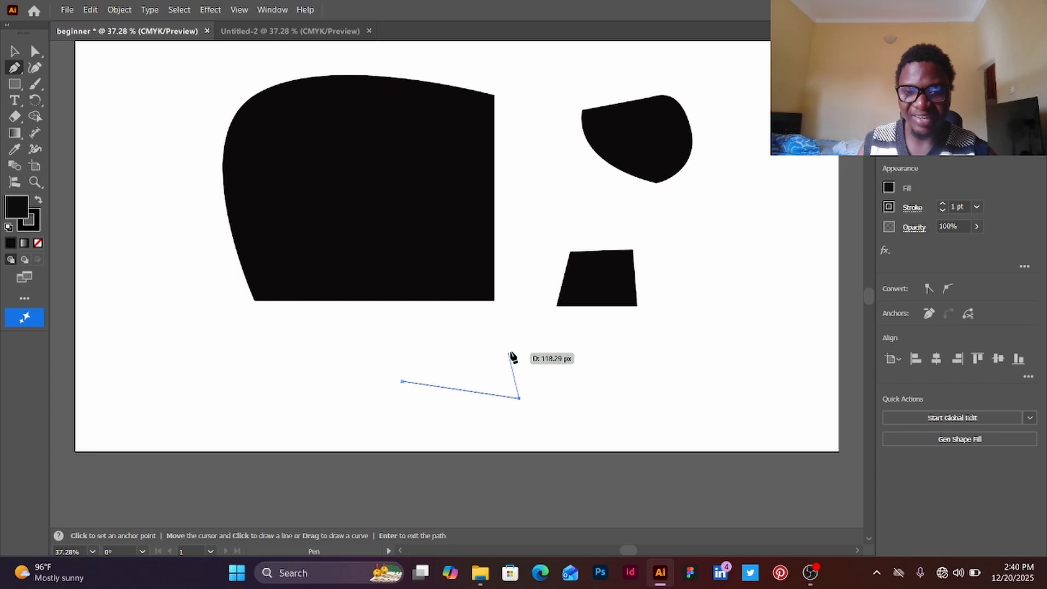
pyautogui.click(533, 336)
pyautogui.click(630, 381)
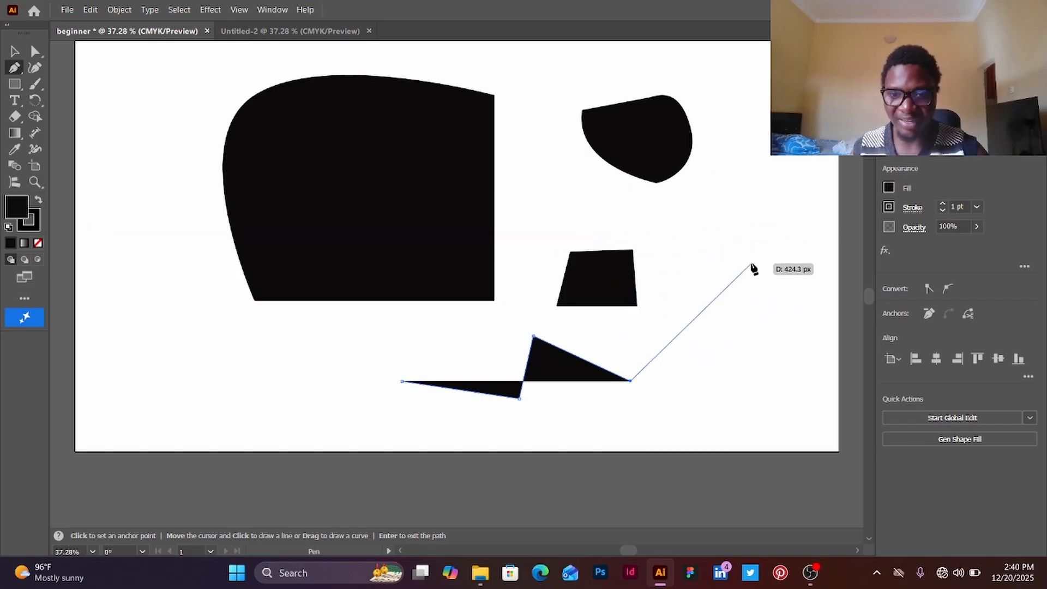
pyautogui.press('Return')
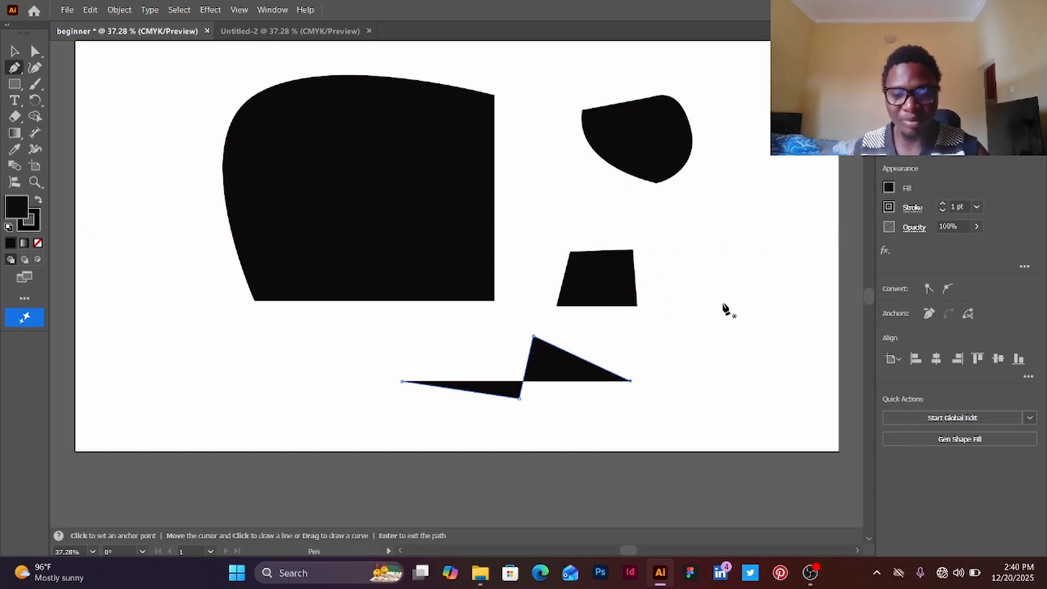
# Draw a separate short diagonal line with the Pen tool, right of the zigzag path, and end it as an open path.
pyautogui.click(666, 359)
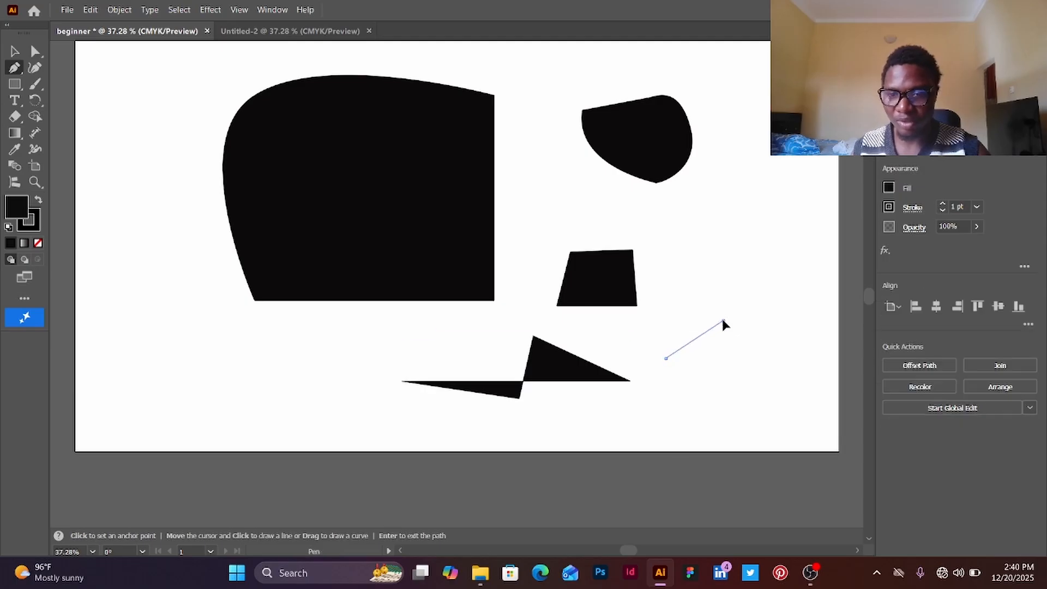
pyautogui.click(723, 320)
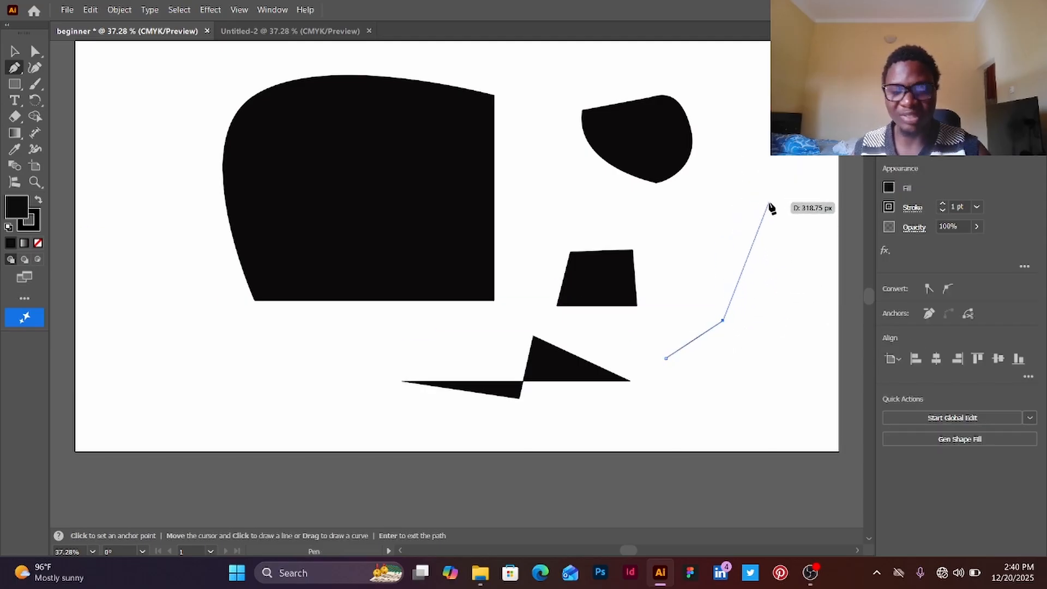
pyautogui.press('Return')
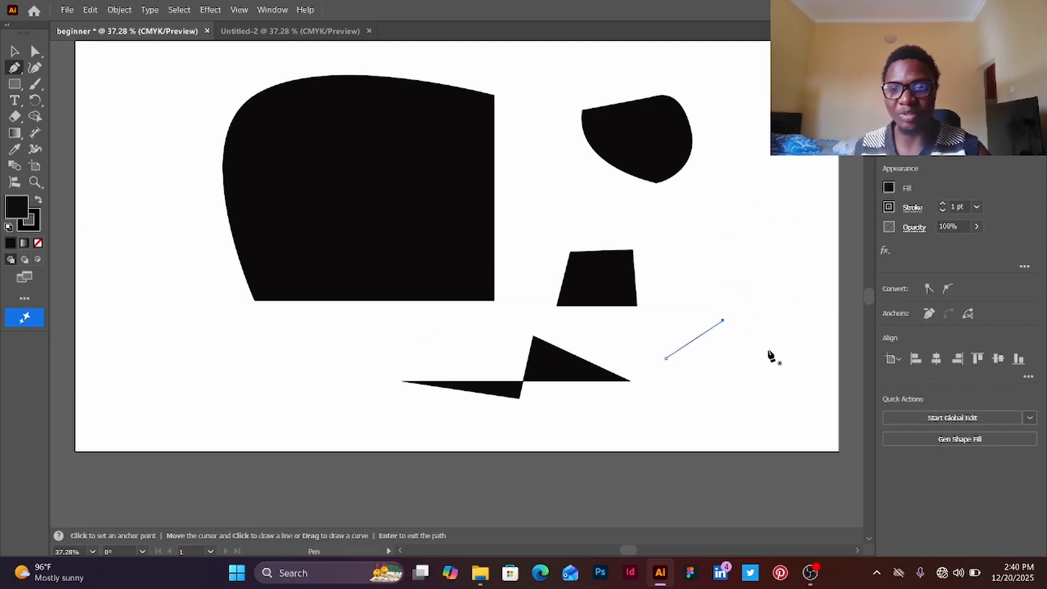
# Select all the shapes and the line with the Selection tool and delete them.
pyautogui.click(15, 52)
pyautogui.moveTo(158, 80); pyautogui.dragTo(756, 390)
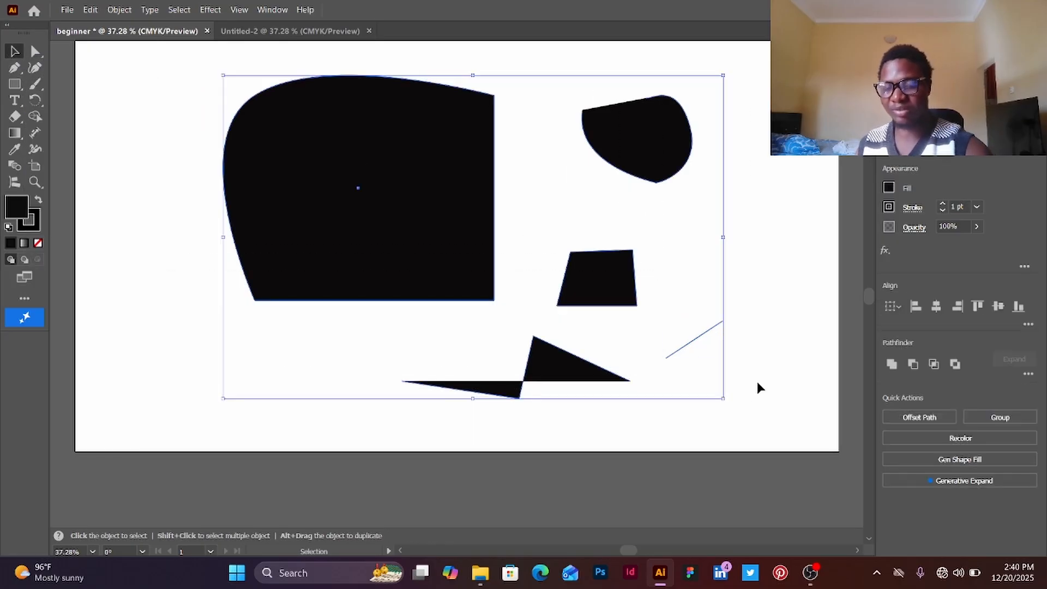
pyautogui.press('Delete')
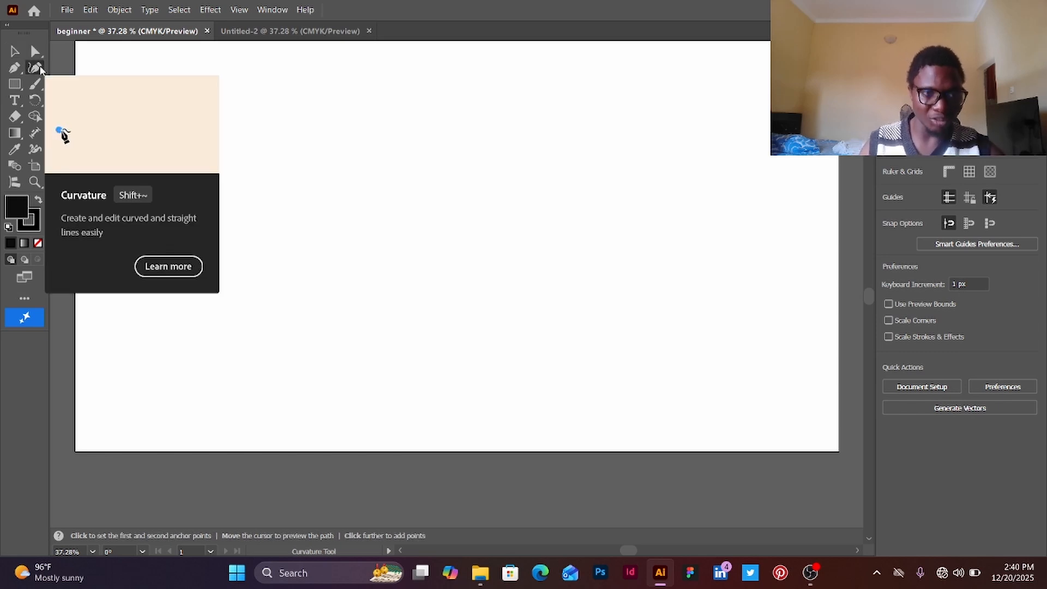
# Draw a closed circle from four anchor points with the Curvature tool near the top middle of the artboard.
pyautogui.click(38, 68)
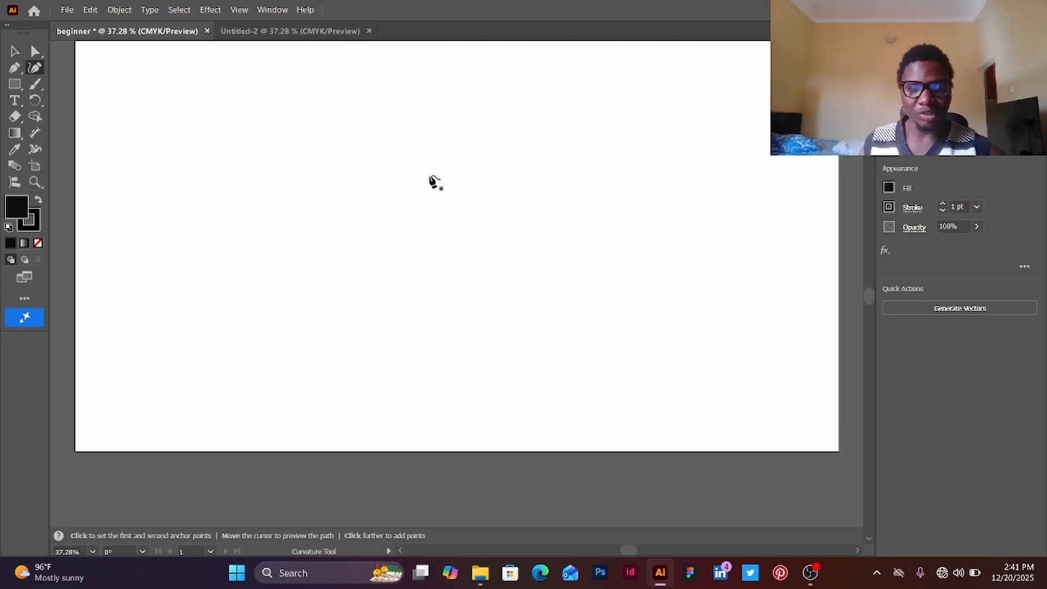
pyautogui.scroll(1, 431, 179)
pyautogui.scroll(1, 431, 180)
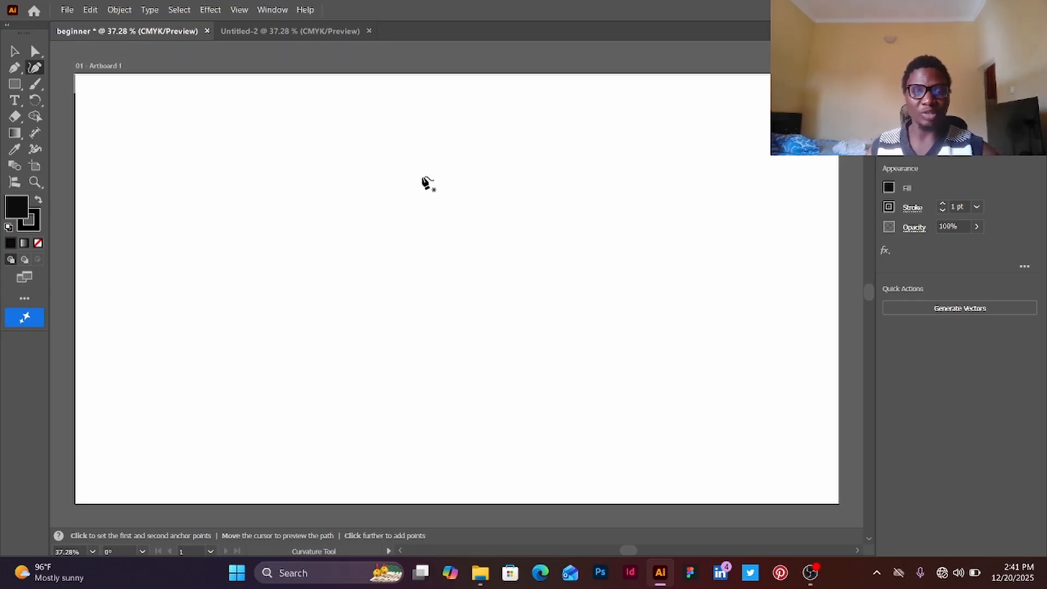
pyautogui.scroll(-1, 431, 179)
pyautogui.scroll(2, 431, 180)
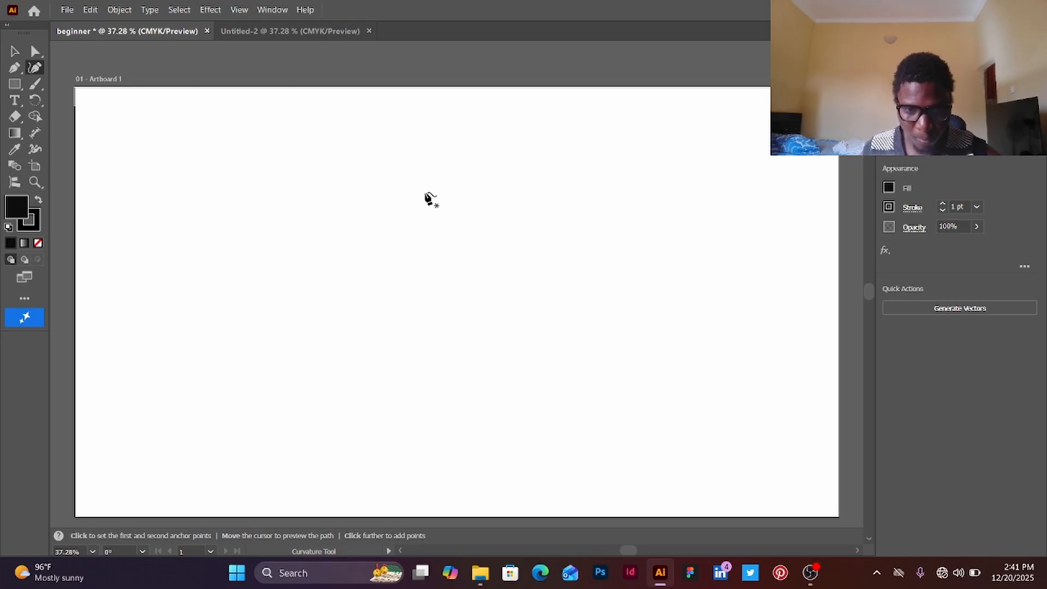
pyautogui.click(423, 141)
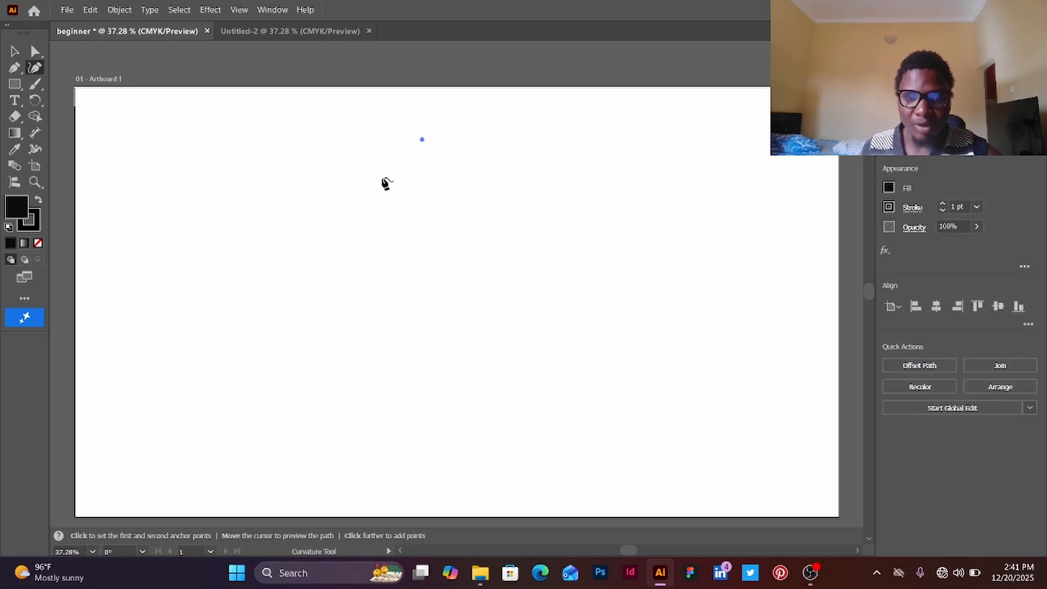
pyautogui.click(382, 177)
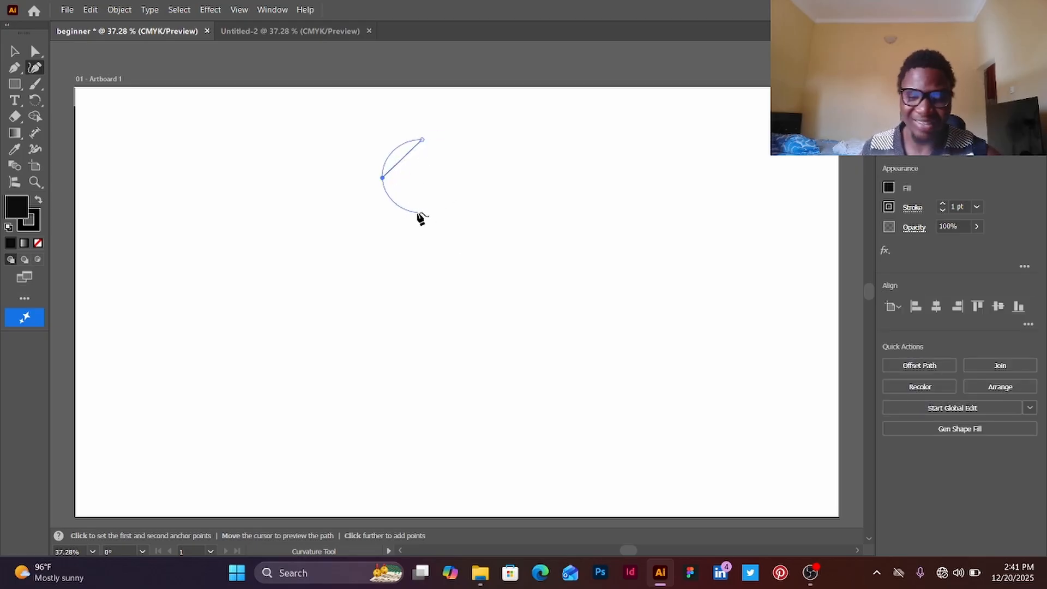
pyautogui.click(418, 213)
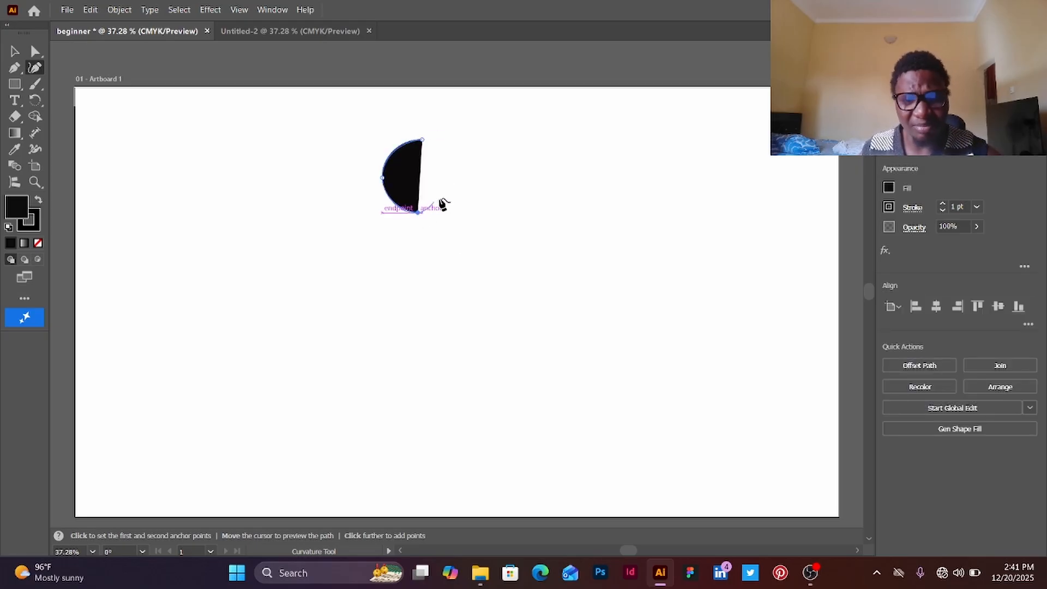
pyautogui.click(457, 176)
pyautogui.click(422, 141)
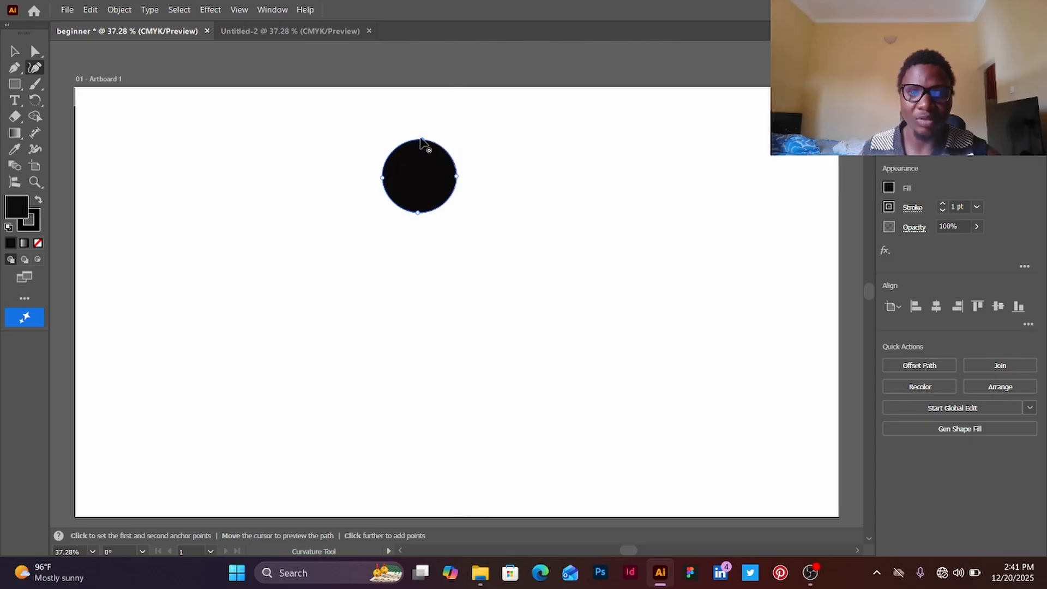
# Draw a closed, straight-sided rectangle from four corner points with the Curvature tool, right of the circle.
pyautogui.click(534, 140)
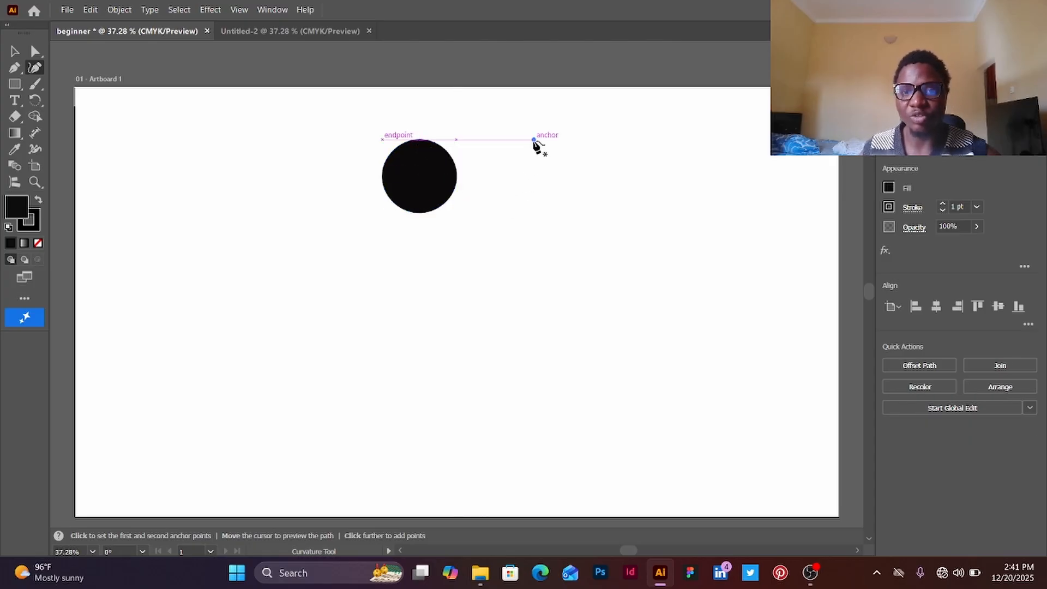
pyautogui.click(602, 140)
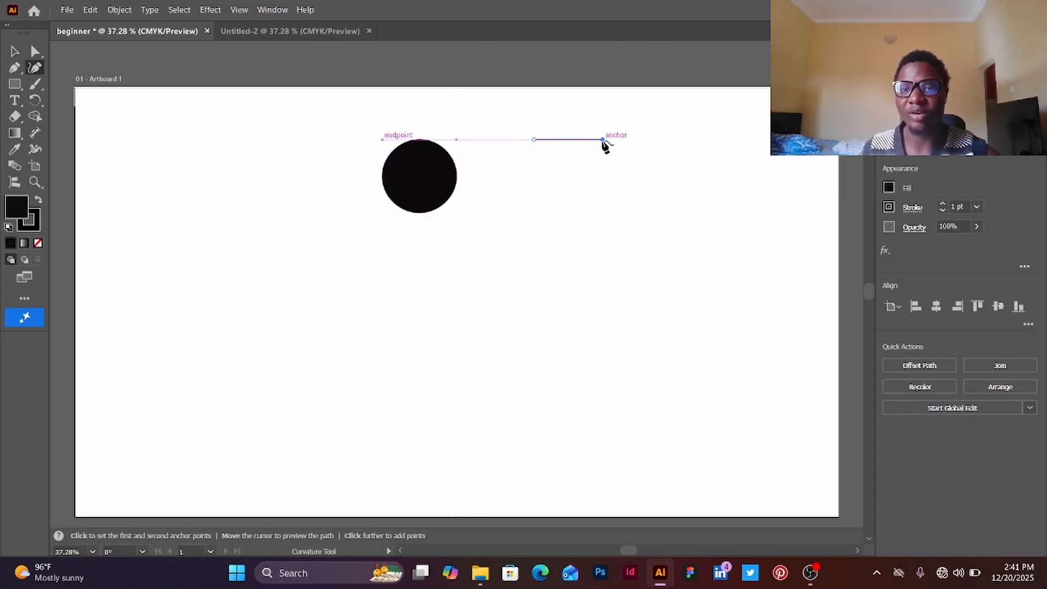
pyautogui.click(603, 195)
pyautogui.click(535, 194)
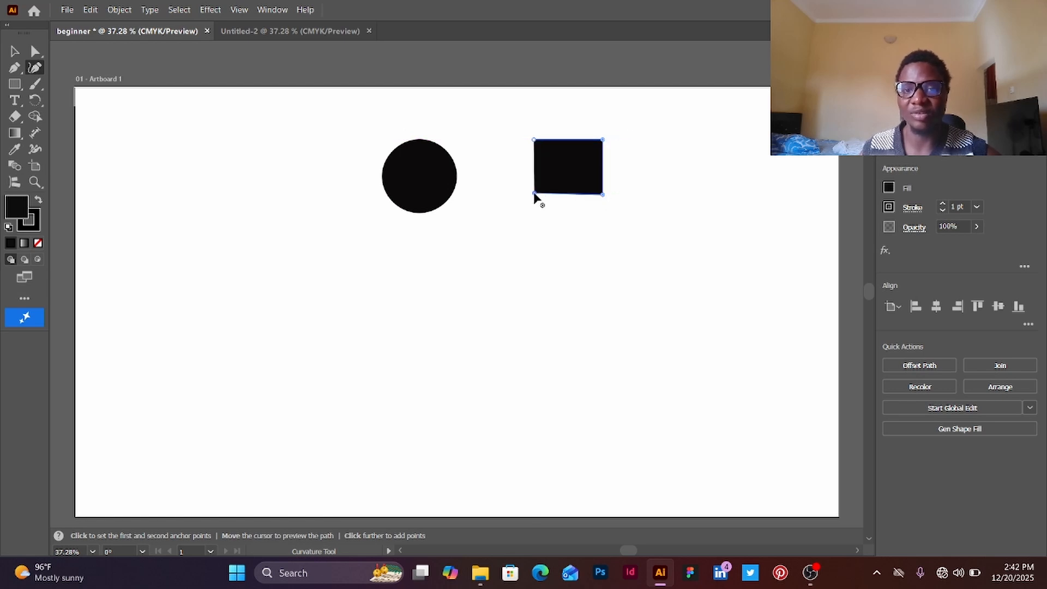
pyautogui.click(534, 140)
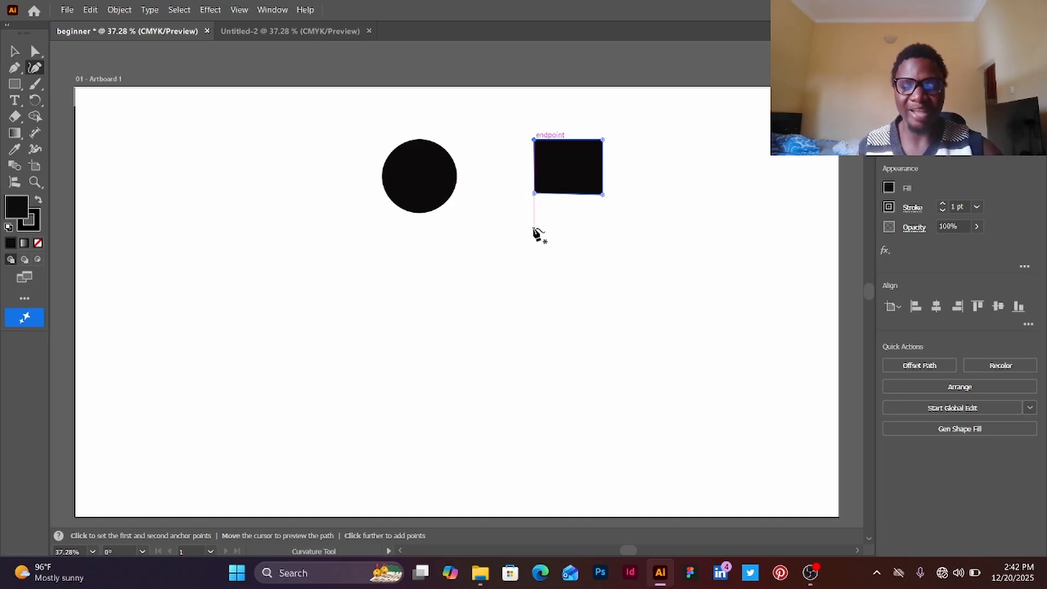
pyautogui.click(500, 248)
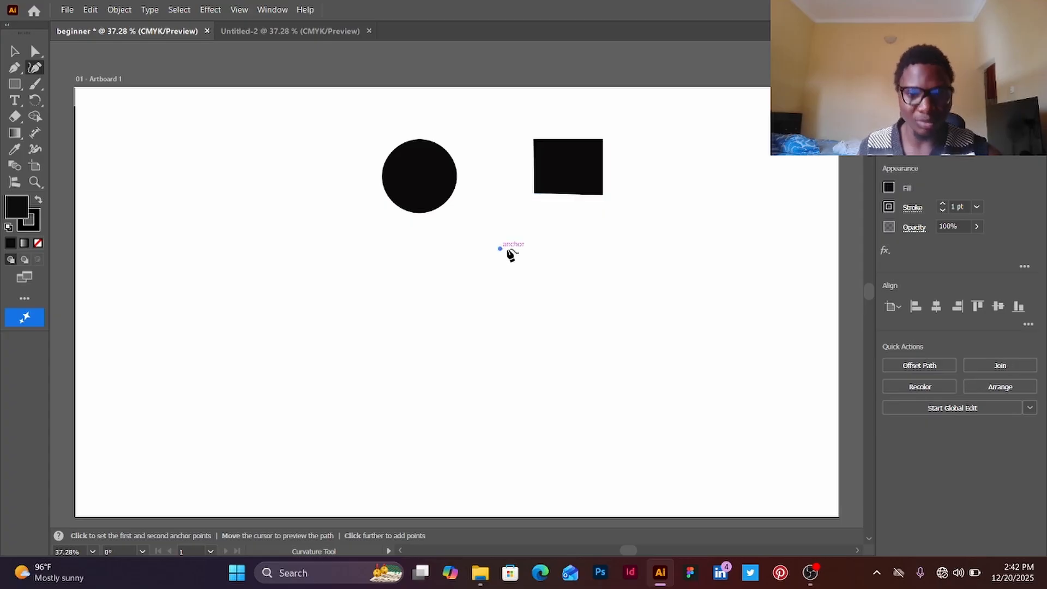
pyautogui.click(615, 249)
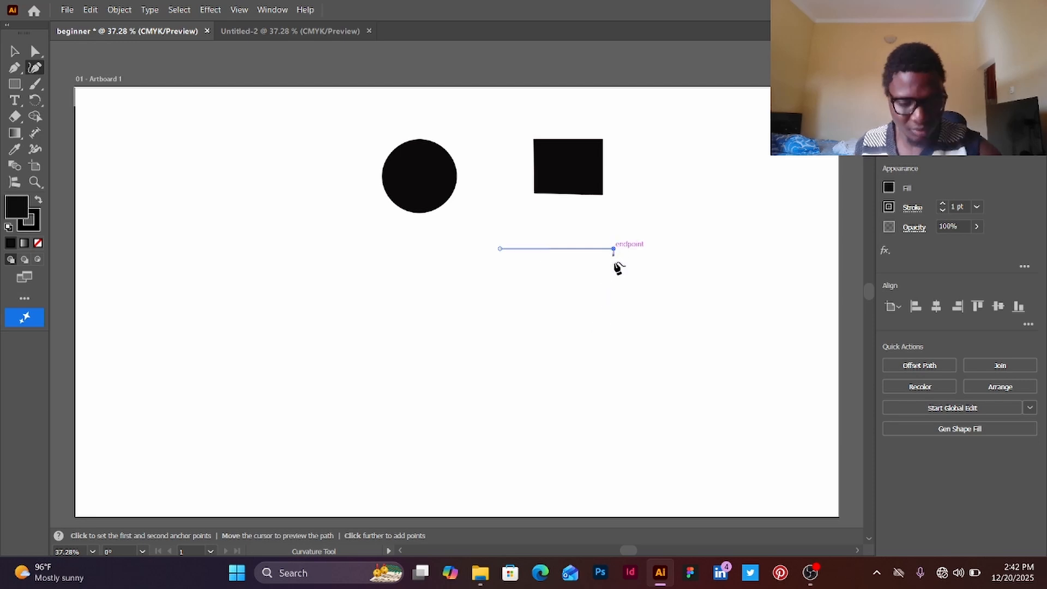
pyautogui.hotkey('ctrl', 'z')
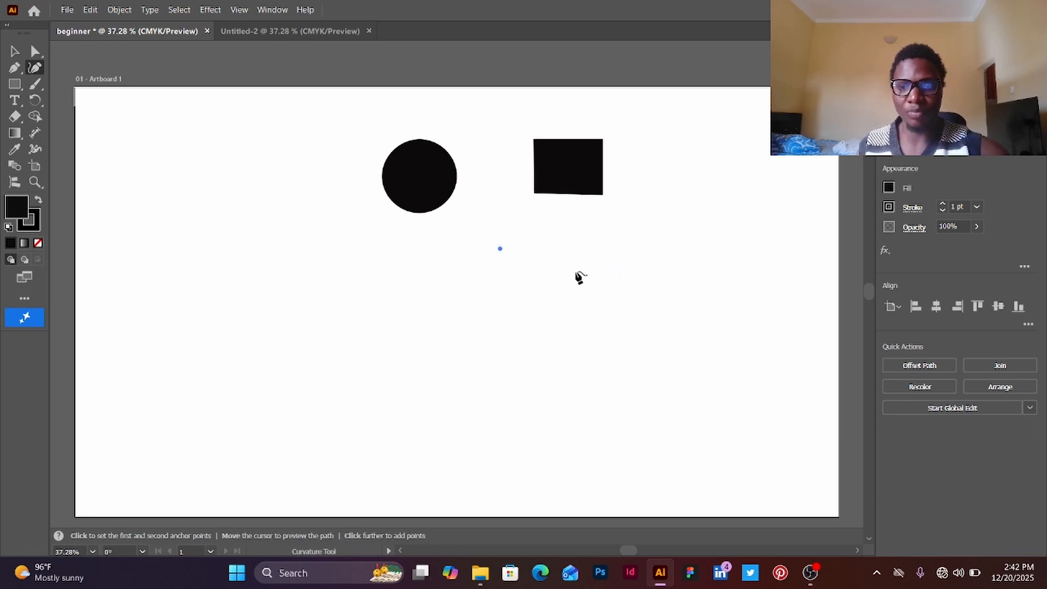
pyautogui.hotkey('ctrl', 'z')
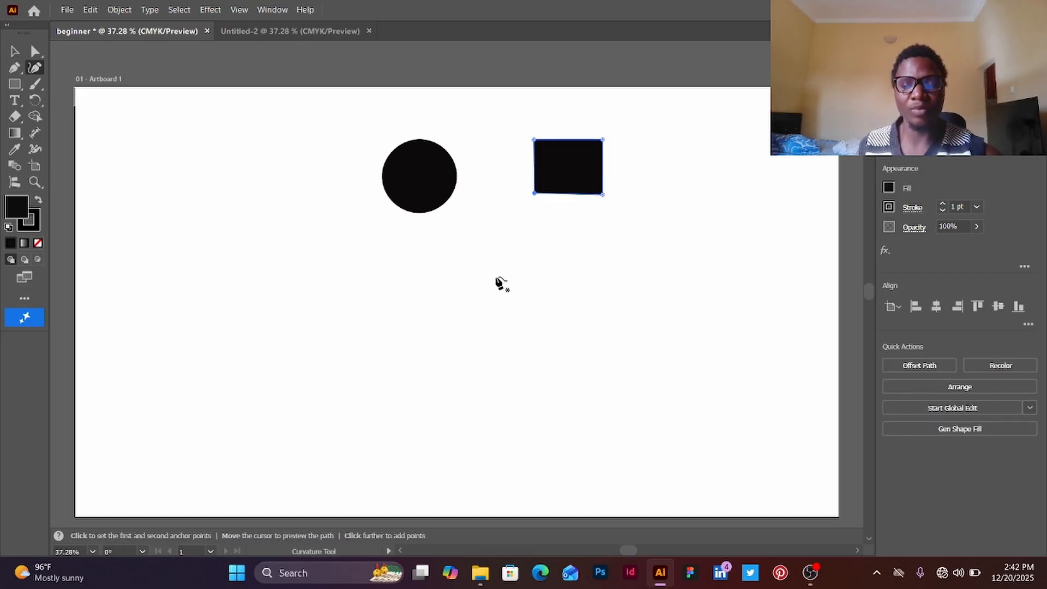
# Draw a closed, rounded three-point shape with the Curvature tool below the circle and rectangle.
pyautogui.click(491, 266)
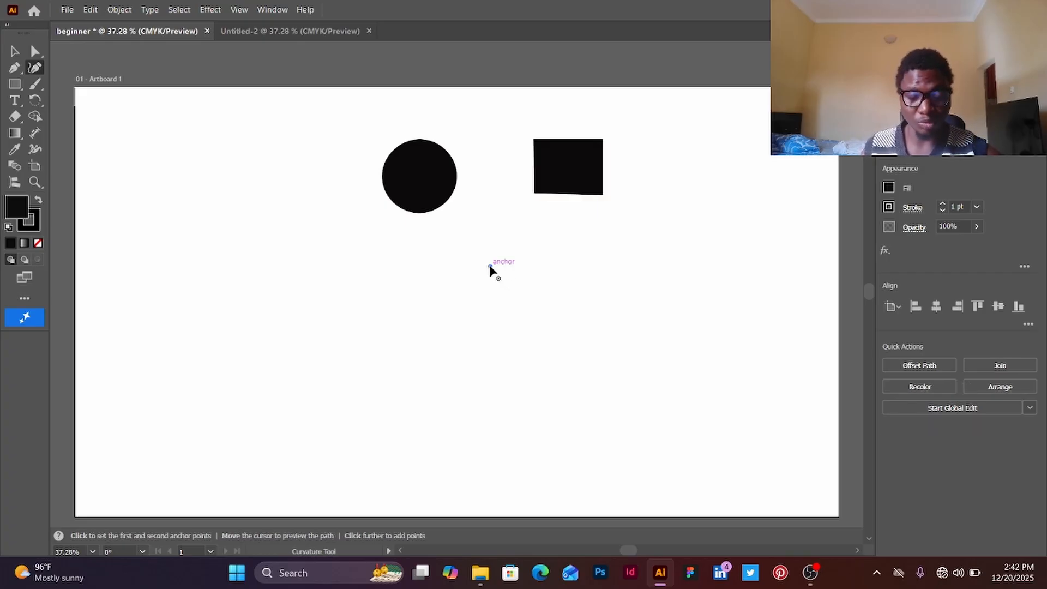
pyautogui.click(582, 269)
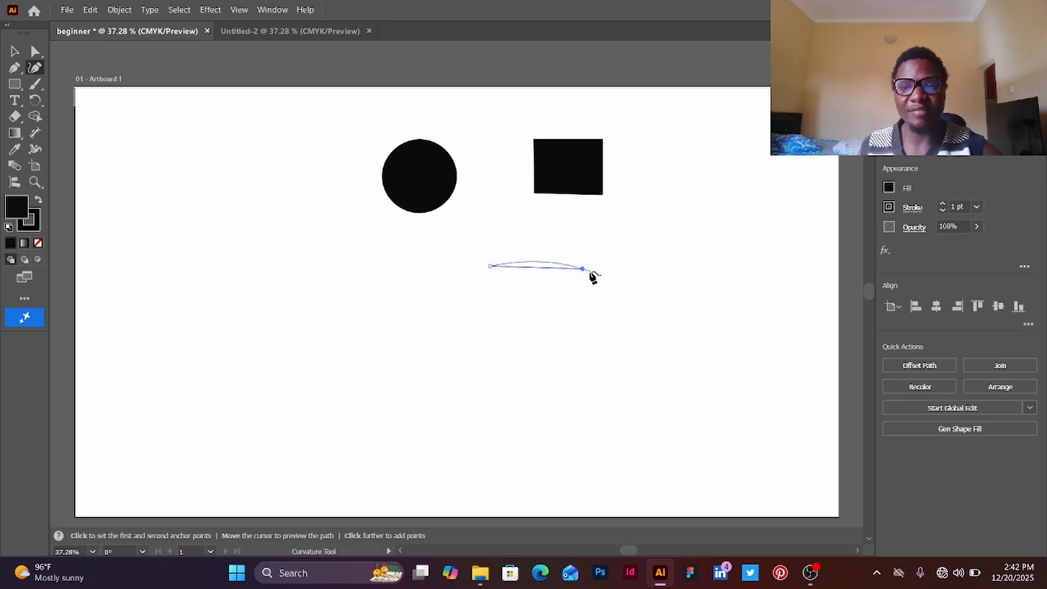
pyautogui.click(539, 348)
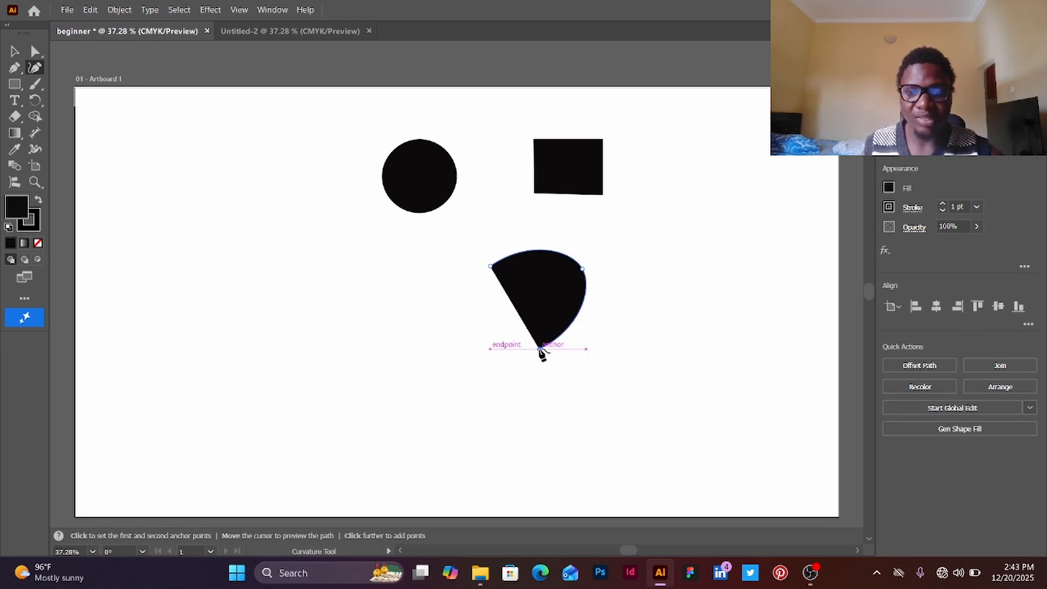
pyautogui.click(491, 267)
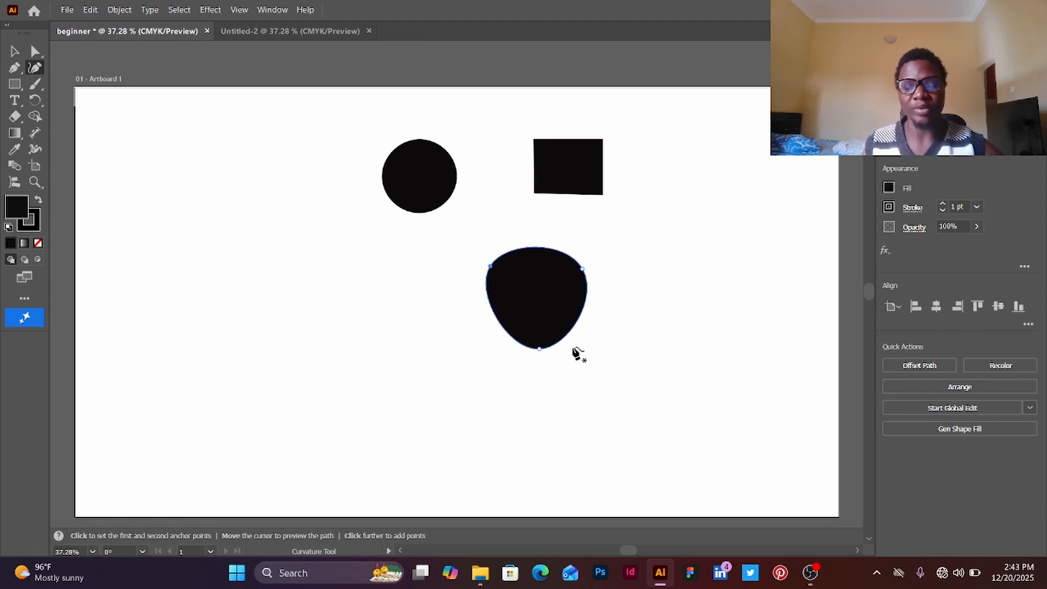
# Convert the three smooth anchor points of the new rounded shape to corner points, forming a straight-sided triangle.
pyautogui.doubleClick(491, 267)
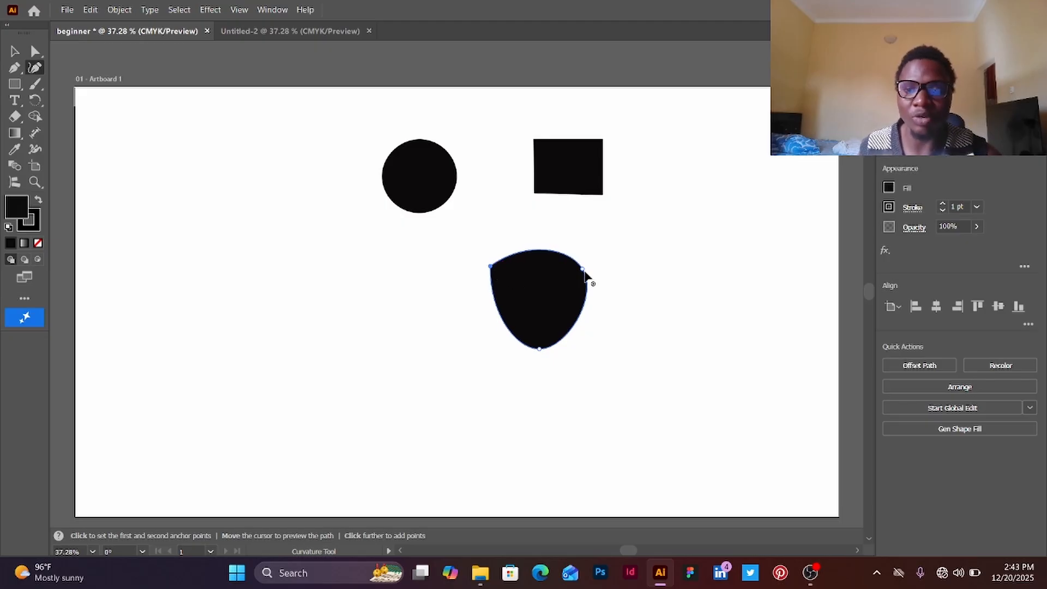
pyautogui.doubleClick(582, 269)
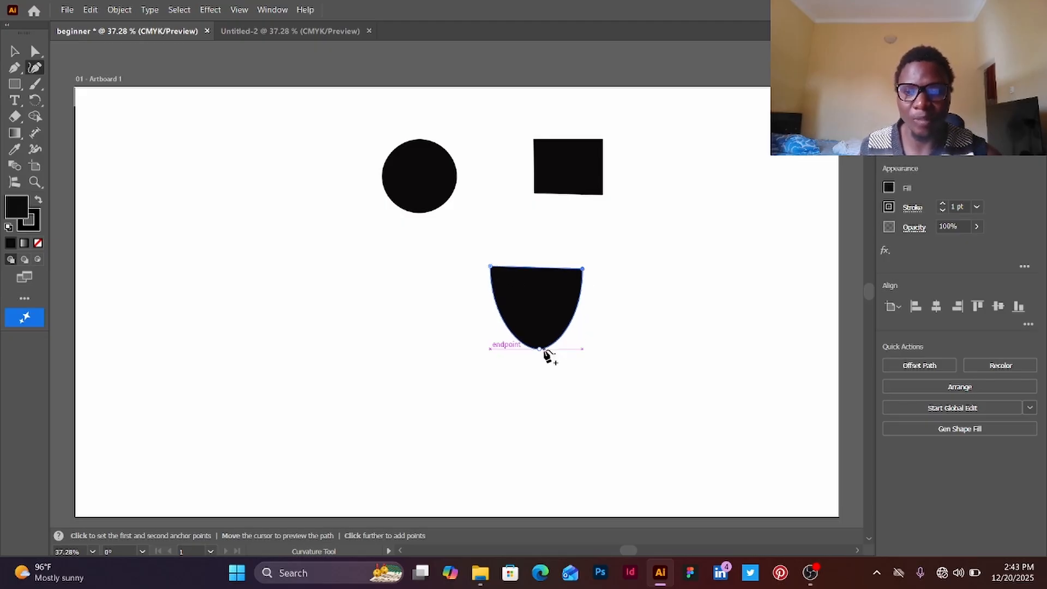
pyautogui.doubleClick(539, 348)
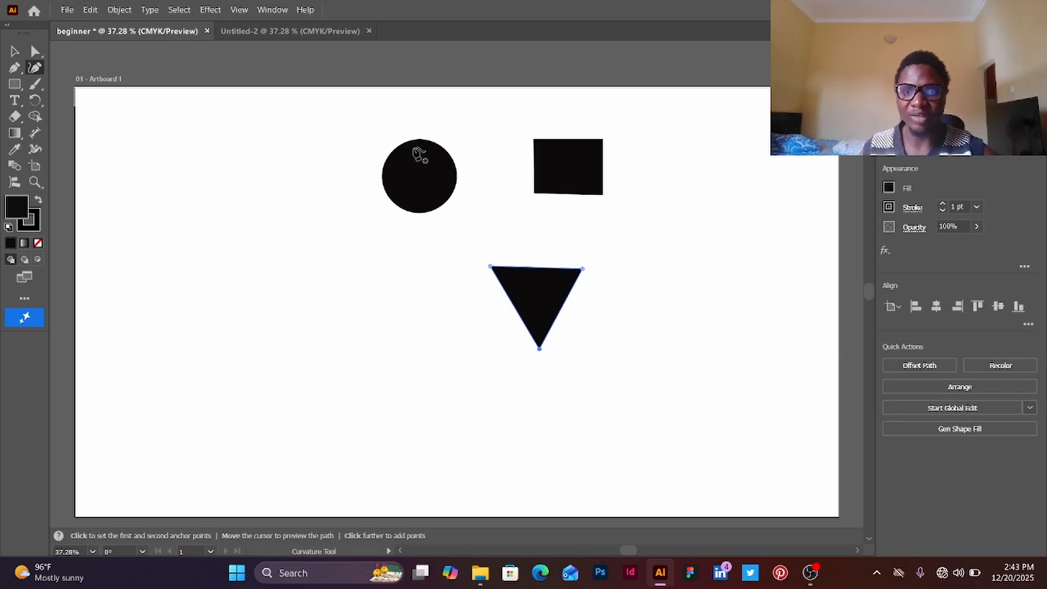
# Select the circle, convert its anchor points to corners with the Curvature tool, and turn them back into smooth points.
pyautogui.press('v')
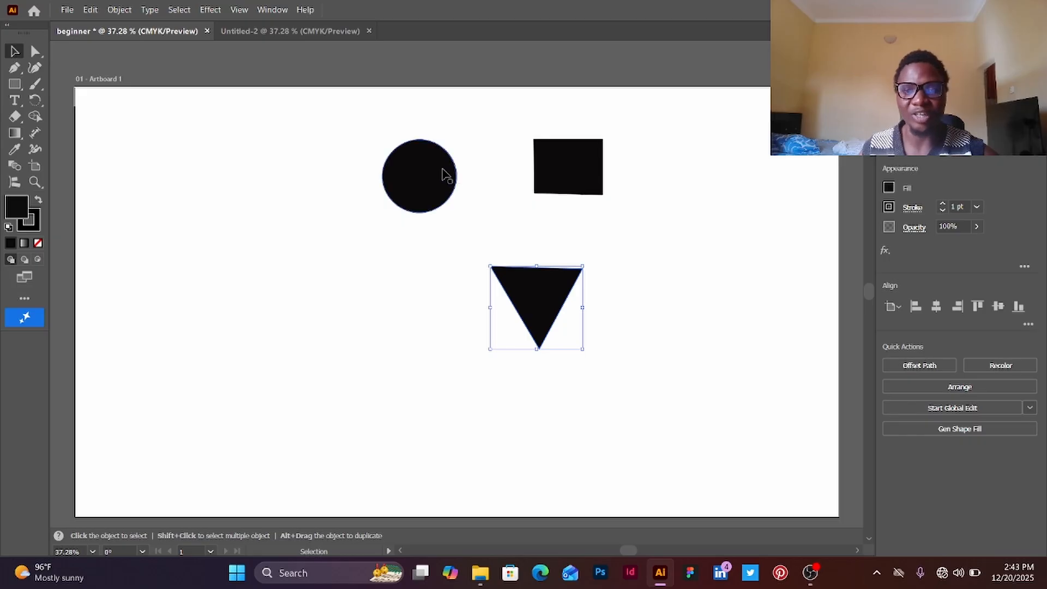
pyautogui.click(442, 175)
pyautogui.click(34, 67)
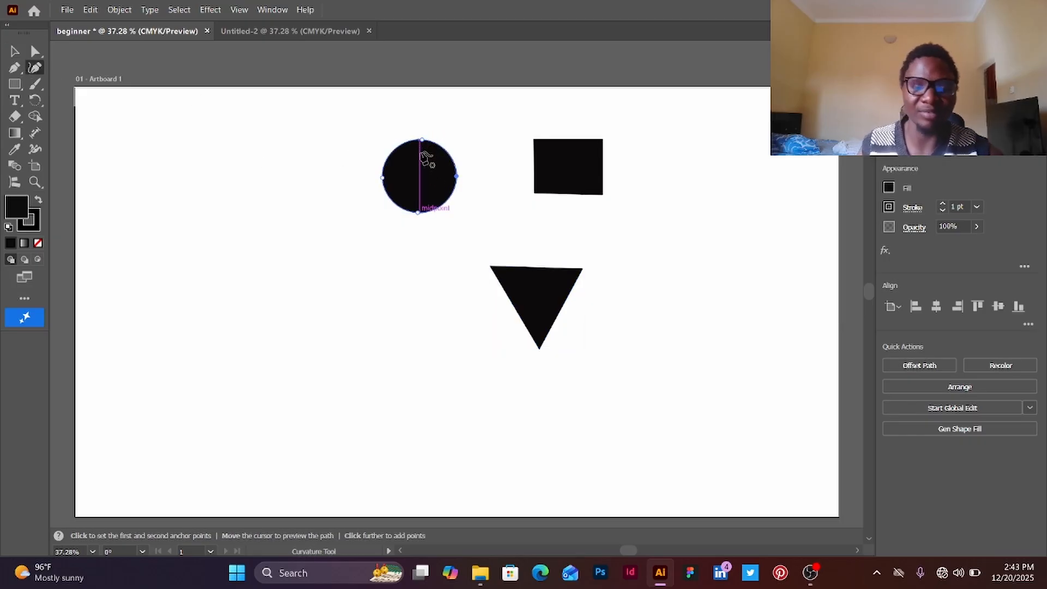
pyautogui.hotkey('ctrl', '=')
pyautogui.hotkey('ctrl', '=')
pyautogui.hotkey('ctrl', '=')
pyautogui.hotkey('ctrl', '=')
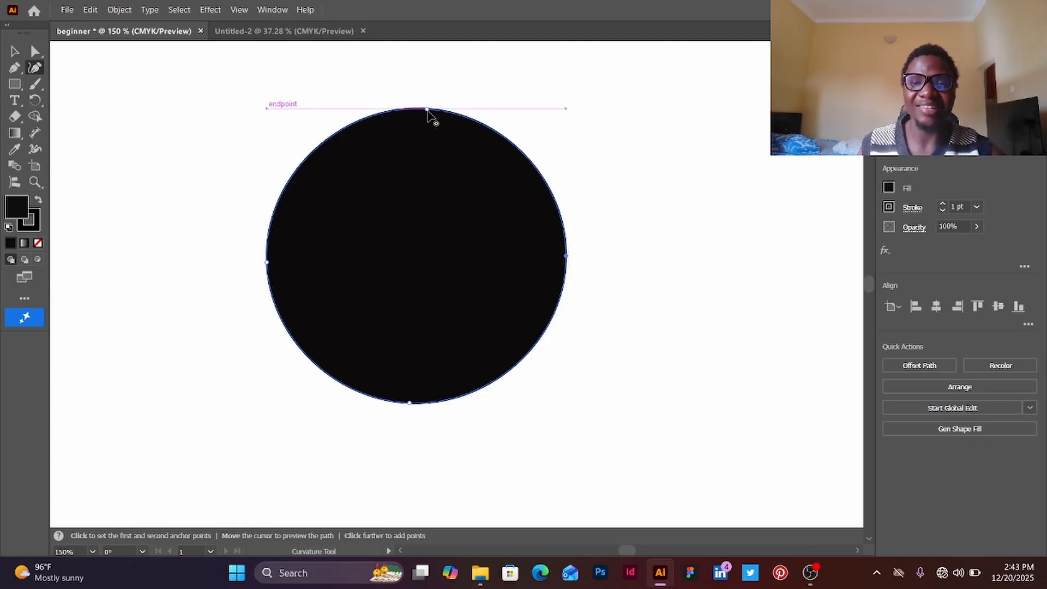
pyautogui.doubleClick(427, 109)
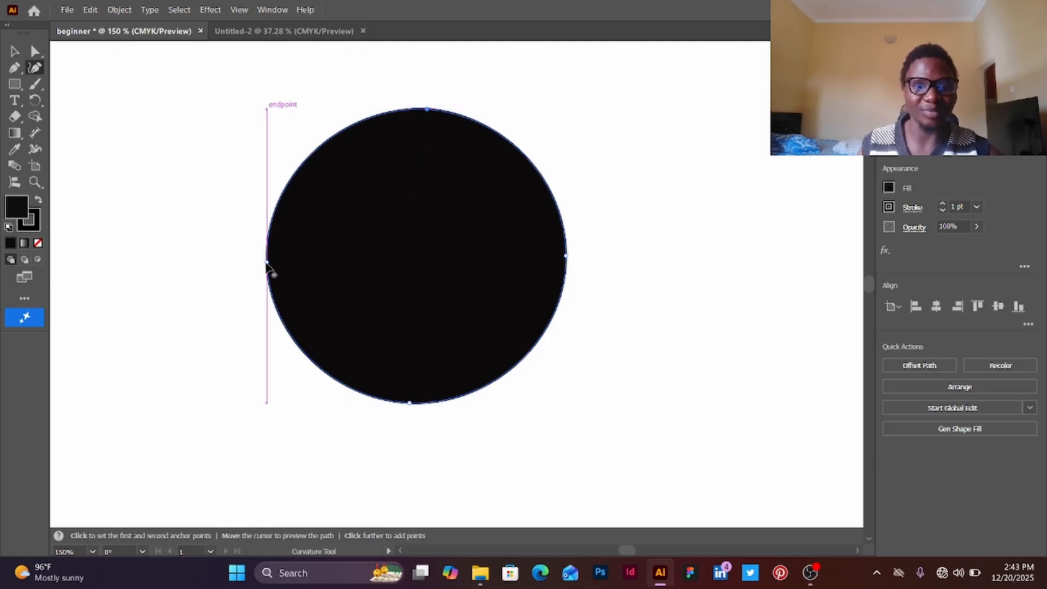
pyautogui.doubleClick(267, 263)
pyautogui.moveTo(566, 255); pyautogui.dragTo(569, 255)
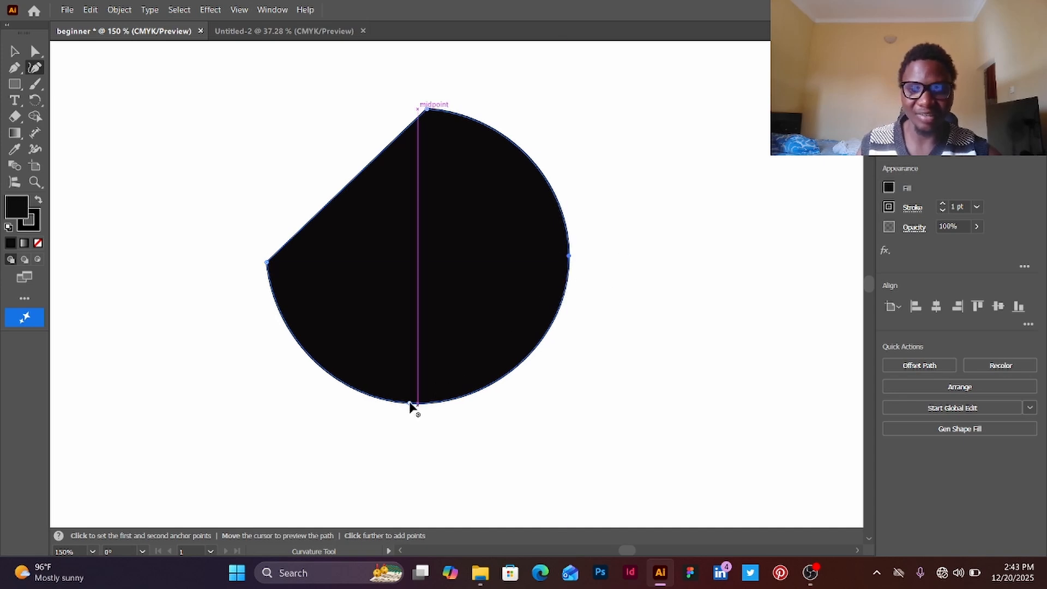
pyautogui.doubleClick(410, 403)
pyautogui.doubleClick(567, 256)
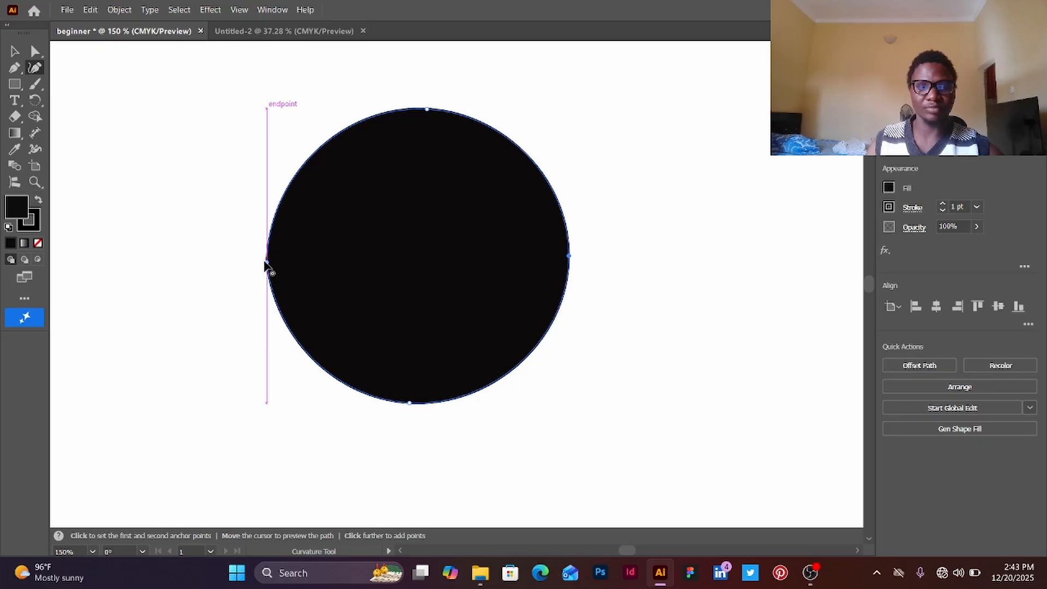
pyautogui.doubleClick(265, 262)
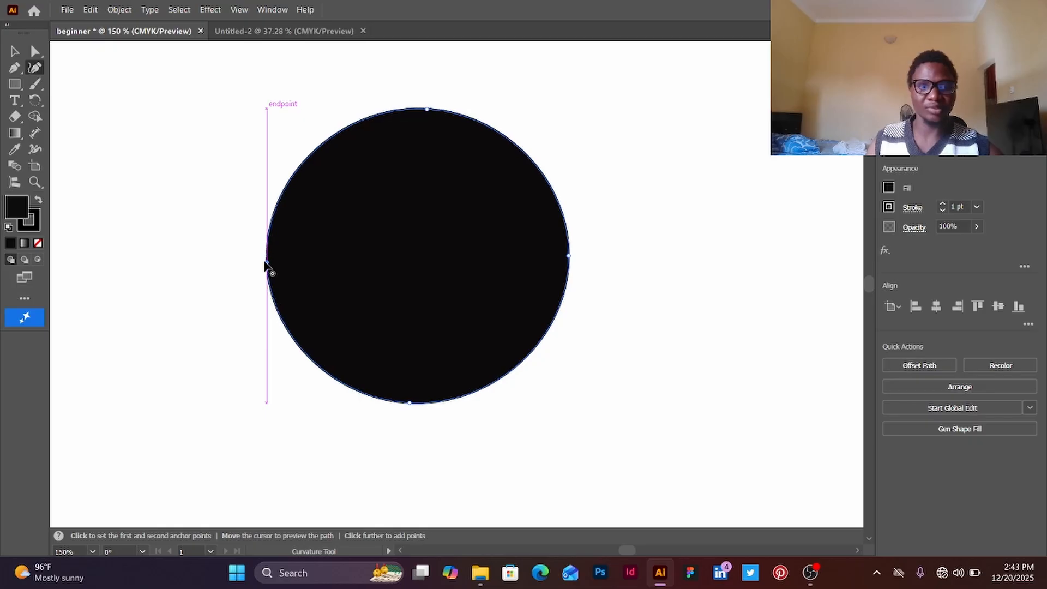
pyautogui.scroll(-5, 622, 203)
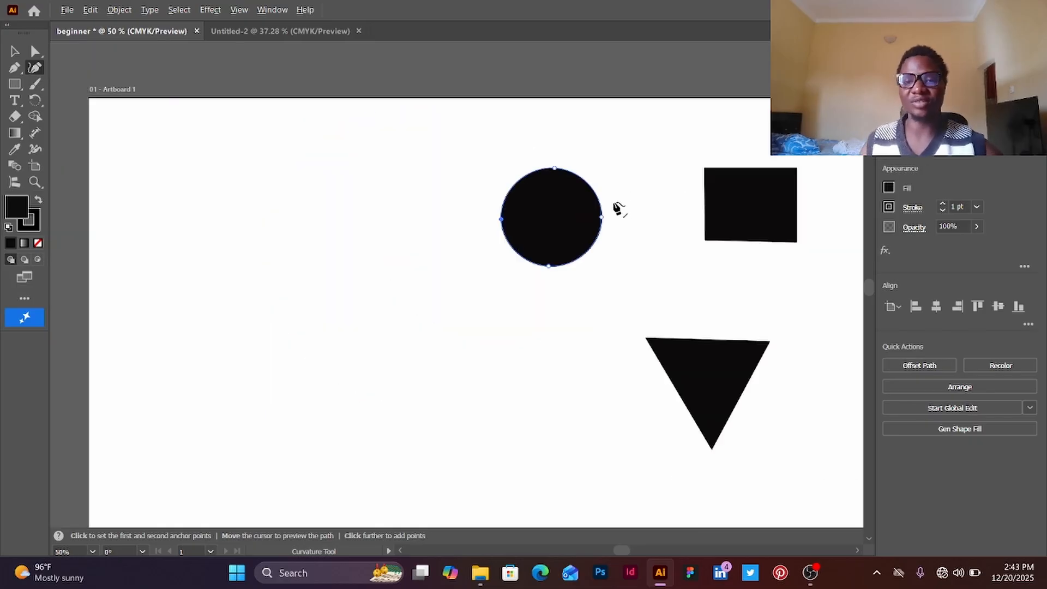
pyautogui.scroll(1, 676, 262)
pyautogui.moveTo(711, 264); pyautogui.dragTo(617, 292)
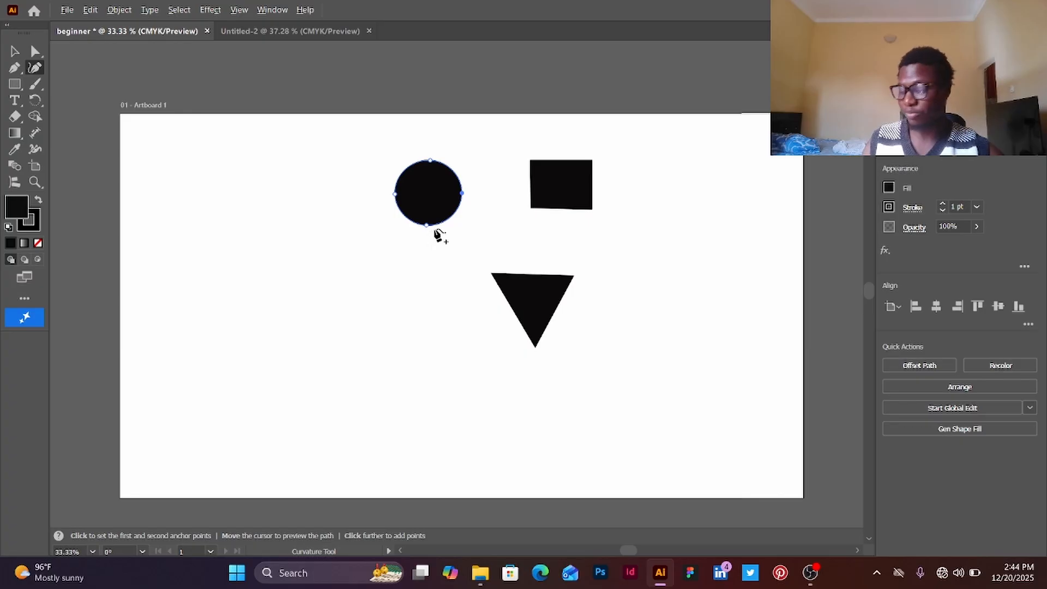
pyautogui.scroll(4, 437, 299)
pyautogui.scroll(-3, 436, 299)
pyautogui.scroll(-3, 442, 299)
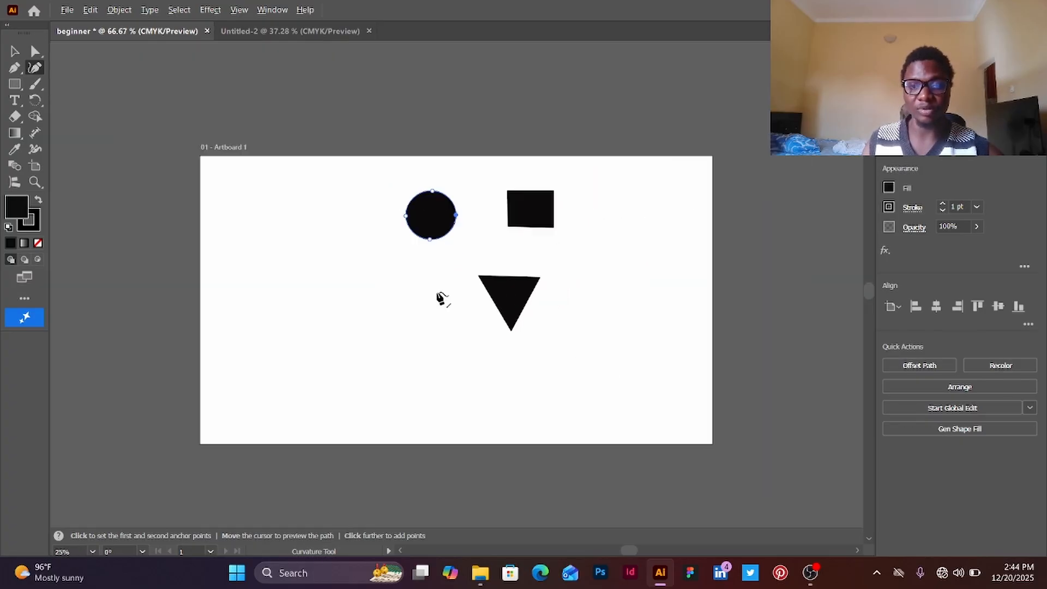
pyautogui.scroll(2, 442, 299)
pyautogui.scroll(-3, 443, 298)
pyautogui.scroll(2, 442, 298)
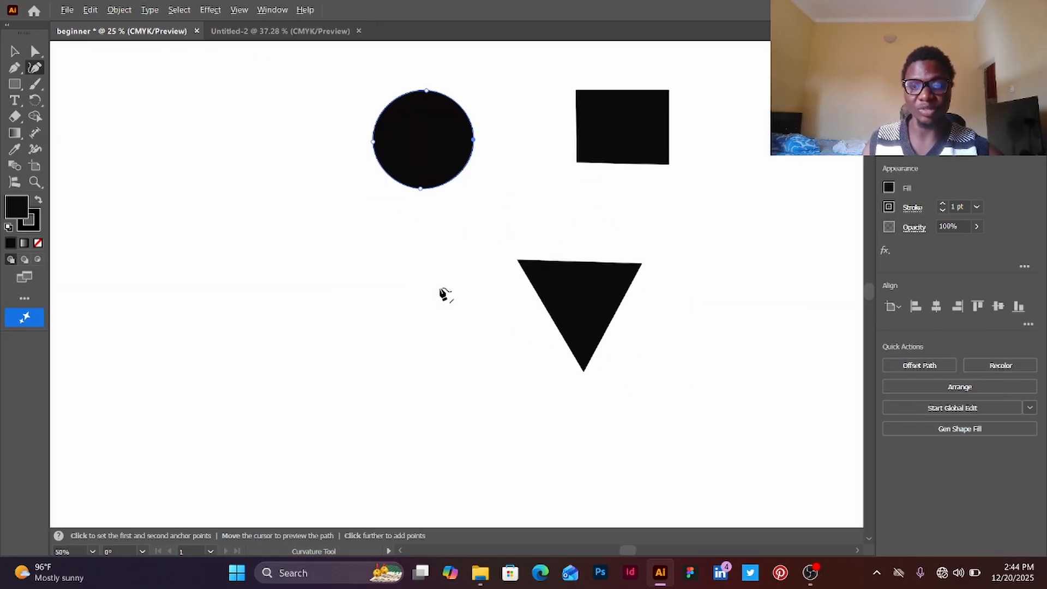
pyautogui.scroll(-1, 442, 294)
pyautogui.scroll(2, 442, 294)
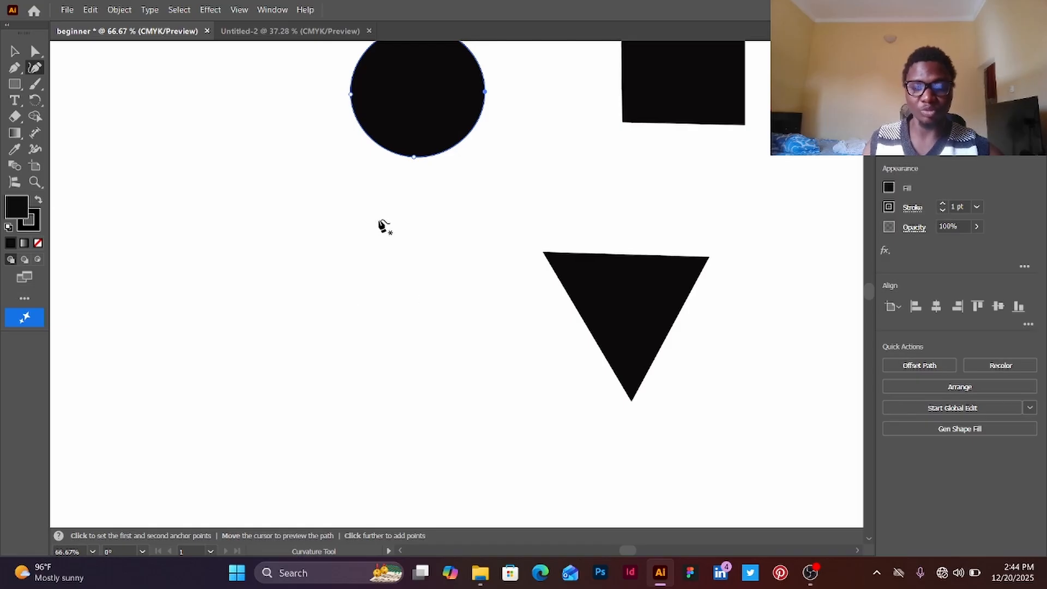
pyautogui.press('space')
pyautogui.moveTo(503, 203); pyautogui.dragTo(440, 287)
pyautogui.press('space')
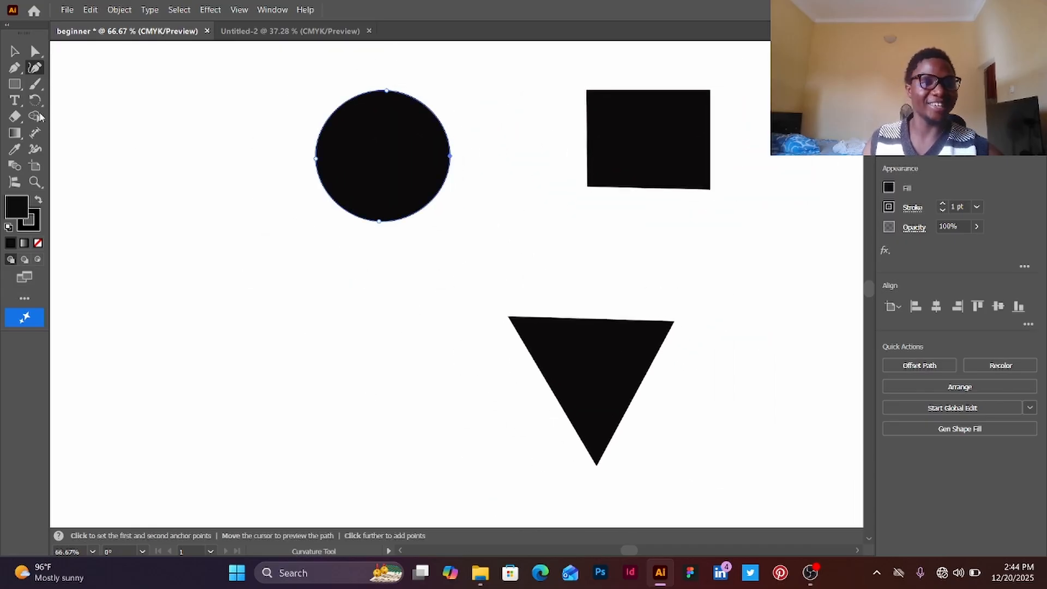
# Select the circle, rectangle and triangle together with the Selection tool and delete them.
pyautogui.click(11, 51)
pyautogui.moveTo(175, 105); pyautogui.dragTo(699, 423)
pyautogui.press('Delete')
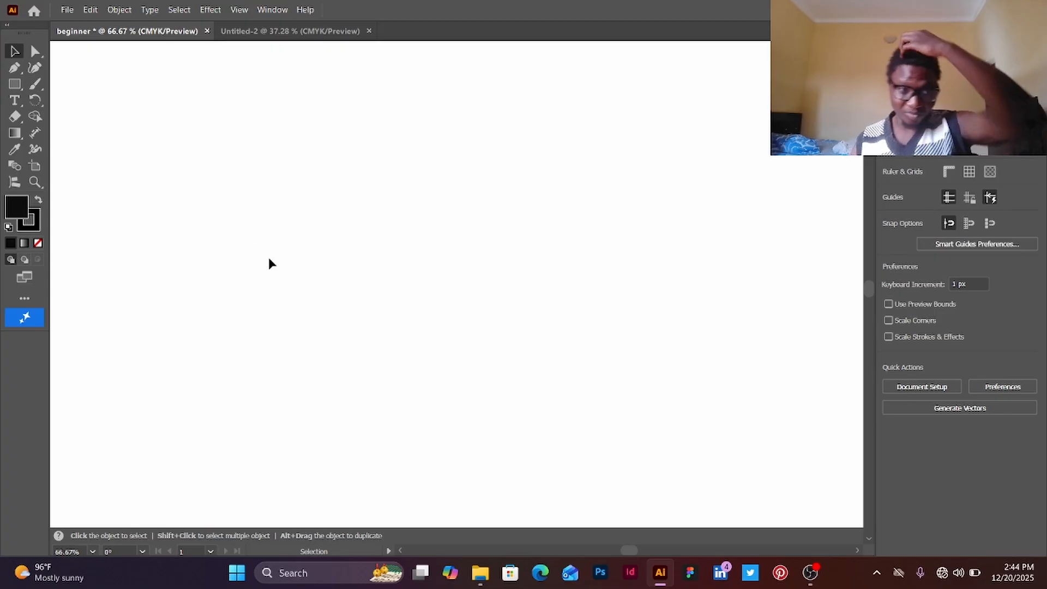
# Draw a black square with the Rectangle tool on the empty artboard and delete it.
pyautogui.click(16, 84)
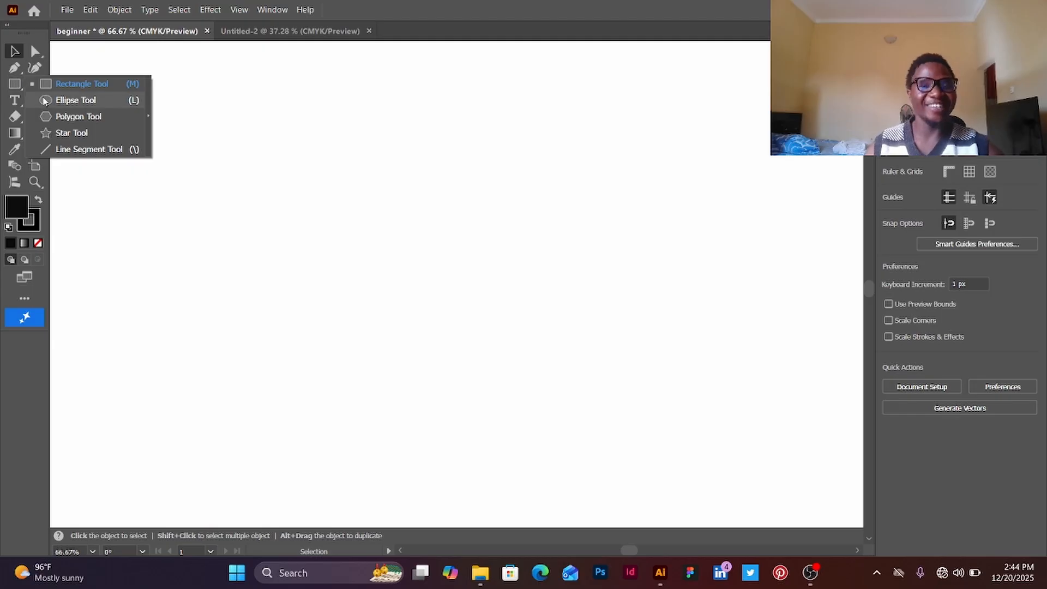
pyautogui.click(61, 84)
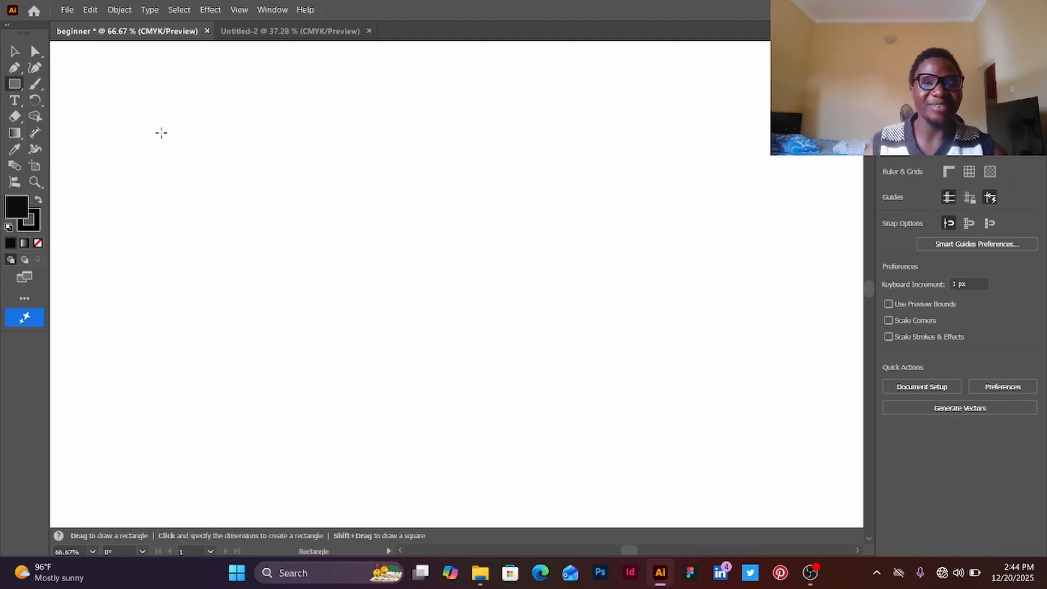
pyautogui.moveTo(93, 110)
pyautogui.mouseDown()
pyautogui.moveTo(125, 141)
pyautogui.moveTo(444, 240)
pyautogui.moveTo(273, 163)
pyautogui.moveTo(389, 184)
pyautogui.moveTo(527, 341)
pyautogui.moveTo(520, 137)
pyautogui.moveTo(335, 273)
pyautogui.moveTo(269, 236)
pyautogui.moveTo(225, 149)
pyautogui.moveTo(234, 215)
pyautogui.moveTo(275, 303)
pyautogui.moveTo(379, 402)
pyautogui.moveTo(283, 241)
pyautogui.moveTo(375, 288)
pyautogui.moveTo(415, 329)
pyautogui.moveTo(237, 150)
pyautogui.moveTo(409, 321)
pyautogui.moveTo(370, 272)
pyautogui.moveTo(285, 188)
pyautogui.moveTo(381, 314)
pyautogui.moveTo(345, 255)
pyautogui.moveTo(309, 201)
pyautogui.moveTo(393, 346)
pyautogui.moveTo(313, 182)
pyautogui.moveTo(422, 325)
pyautogui.moveTo(355, 206)
pyautogui.moveTo(469, 401)
pyautogui.moveTo(371, 274)
pyautogui.moveTo(469, 347)
pyautogui.moveTo(340, 228)
pyautogui.moveTo(388, 242)
pyautogui.moveTo(434, 234)
pyautogui.moveTo(306, 229)
pyautogui.moveTo(248, 206)
pyautogui.moveTo(297, 313)
pyautogui.moveTo(236, 210)
pyautogui.moveTo(242, 257)
pyautogui.moveTo(282, 298)
pyautogui.mouseUp()
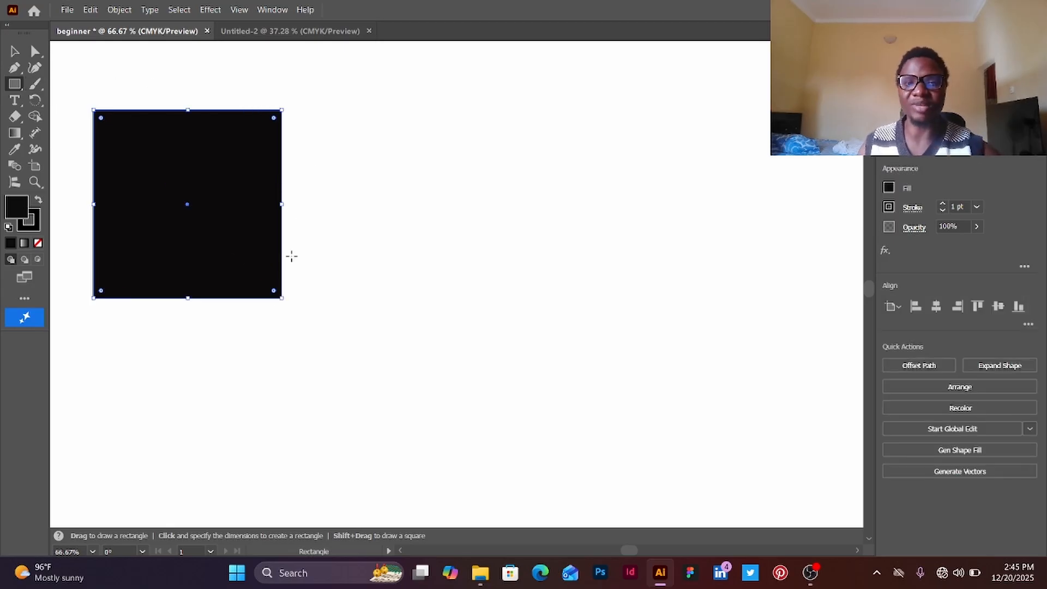
pyautogui.press('Delete')
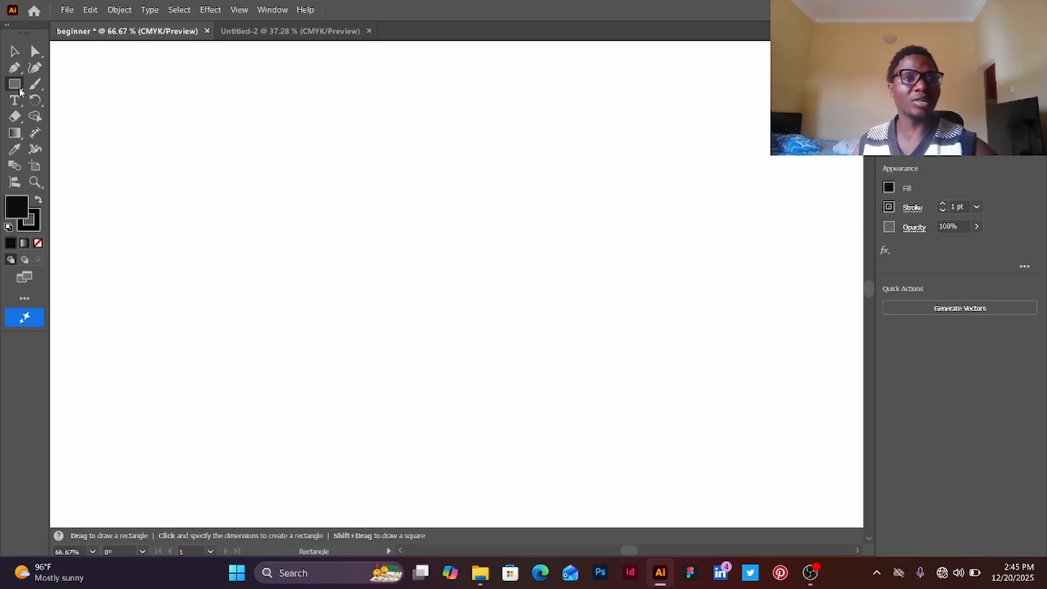
# Draw an ellipse with the Ellipse tool on the empty artboard and delete it.
pyautogui.moveTo(20, 91); pyautogui.dragTo(60, 98)
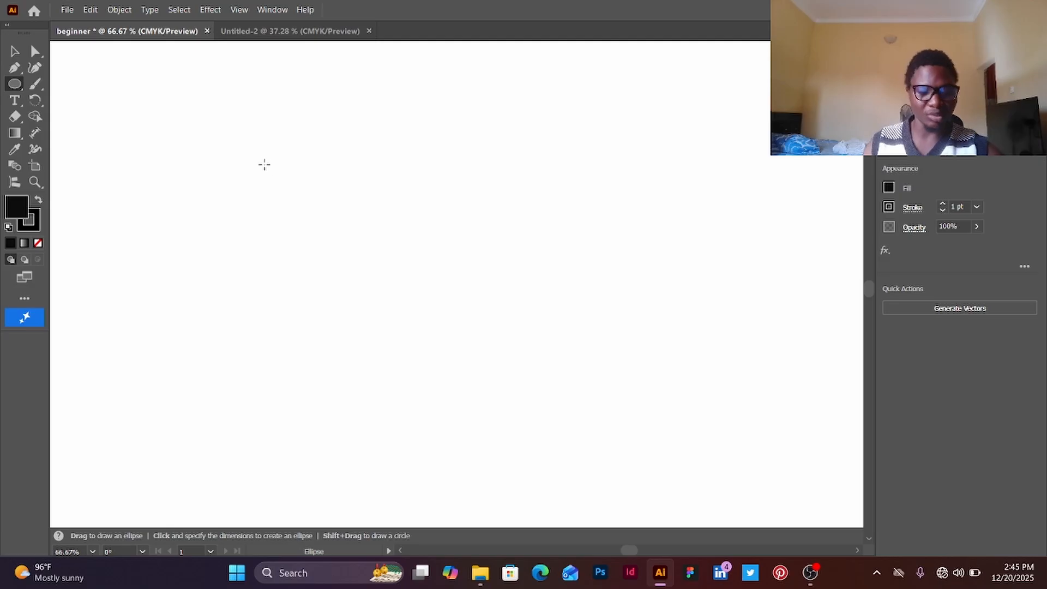
pyautogui.moveTo(262, 151)
pyautogui.mouseDown()
pyautogui.moveTo(374, 278)
pyautogui.moveTo(631, 292)
pyautogui.moveTo(706, 360)
pyautogui.moveTo(475, 480)
pyautogui.moveTo(465, 427)
pyautogui.moveTo(694, 290)
pyautogui.moveTo(589, 252)
pyautogui.moveTo(578, 329)
pyautogui.moveTo(531, 323)
pyautogui.moveTo(533, 340)
pyautogui.moveTo(386, 239)
pyautogui.moveTo(426, 303)
pyautogui.moveTo(401, 236)
pyautogui.moveTo(400, 257)
pyautogui.moveTo(480, 348)
pyautogui.moveTo(381, 262)
pyautogui.moveTo(513, 276)
pyautogui.moveTo(418, 219)
pyautogui.moveTo(603, 354)
pyautogui.moveTo(537, 265)
pyautogui.moveTo(633, 451)
pyautogui.moveTo(440, 203)
pyautogui.moveTo(477, 327)
pyautogui.mouseUp()
pyautogui.press('Delete')
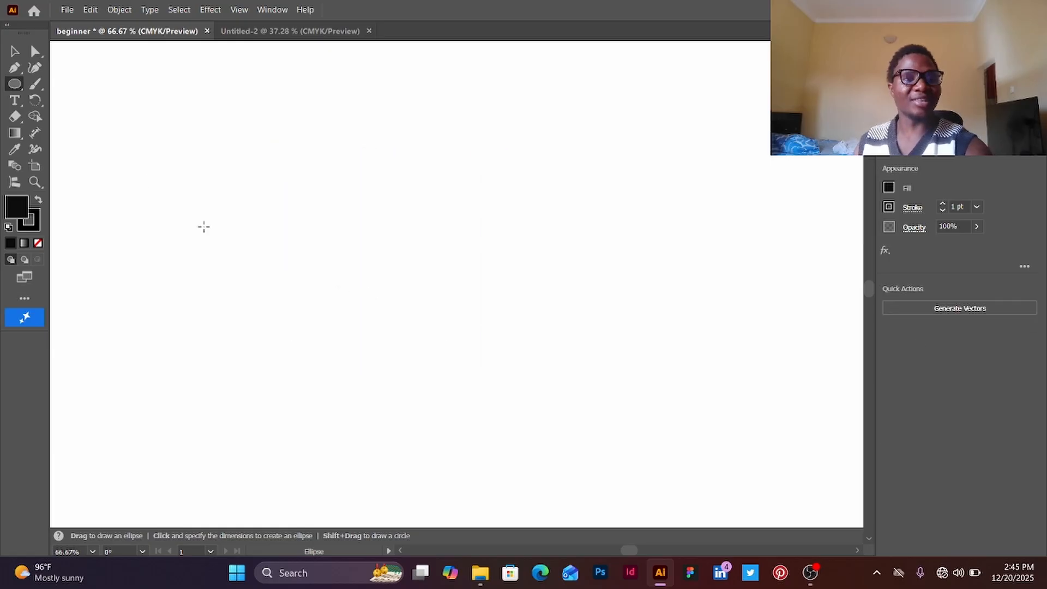
# Create a three-sided polygon with a 50 px radius using the Polygon tool and move the triangle slightly downward.
pyautogui.click(15, 83)
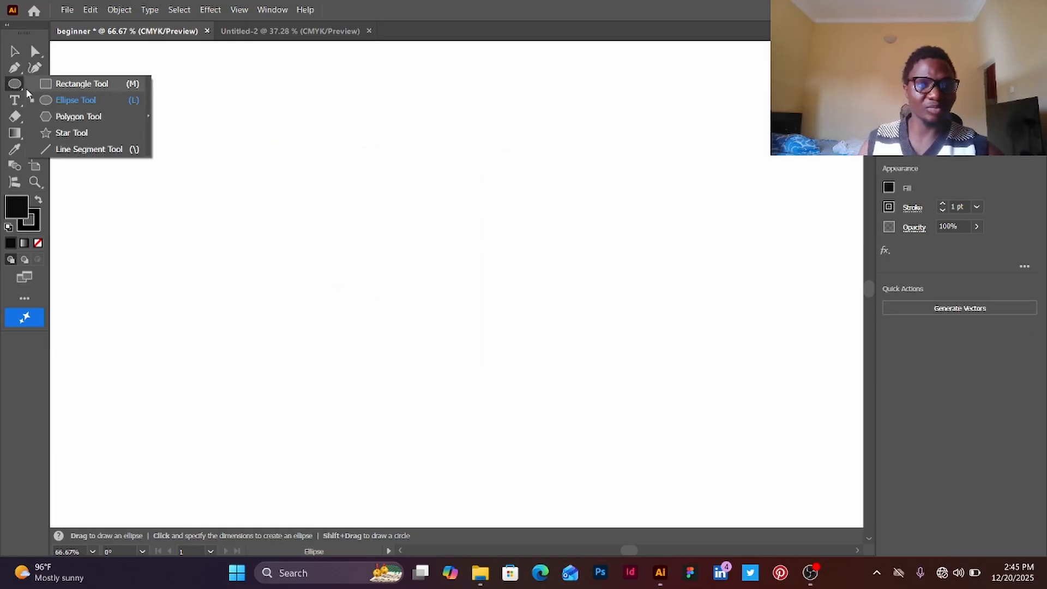
pyautogui.click(64, 116)
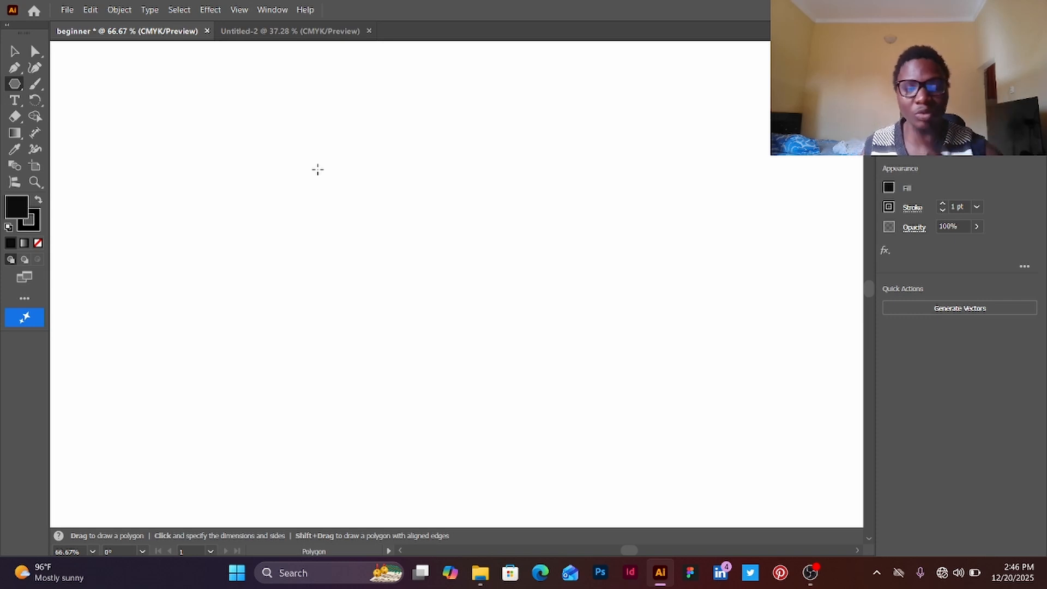
pyautogui.click(401, 158)
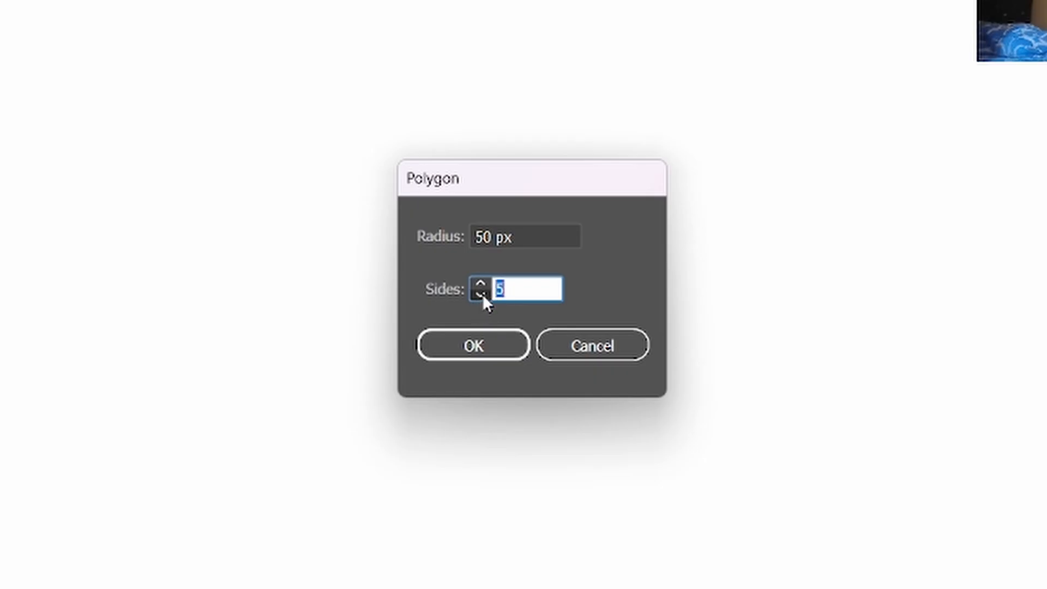
pyautogui.click(482, 294)
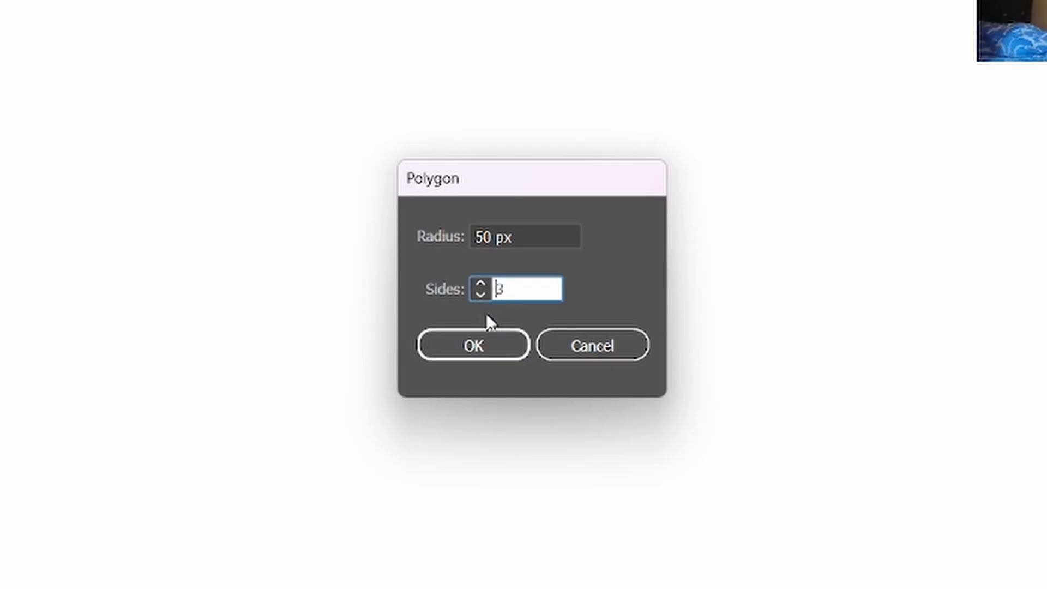
pyautogui.click(488, 346)
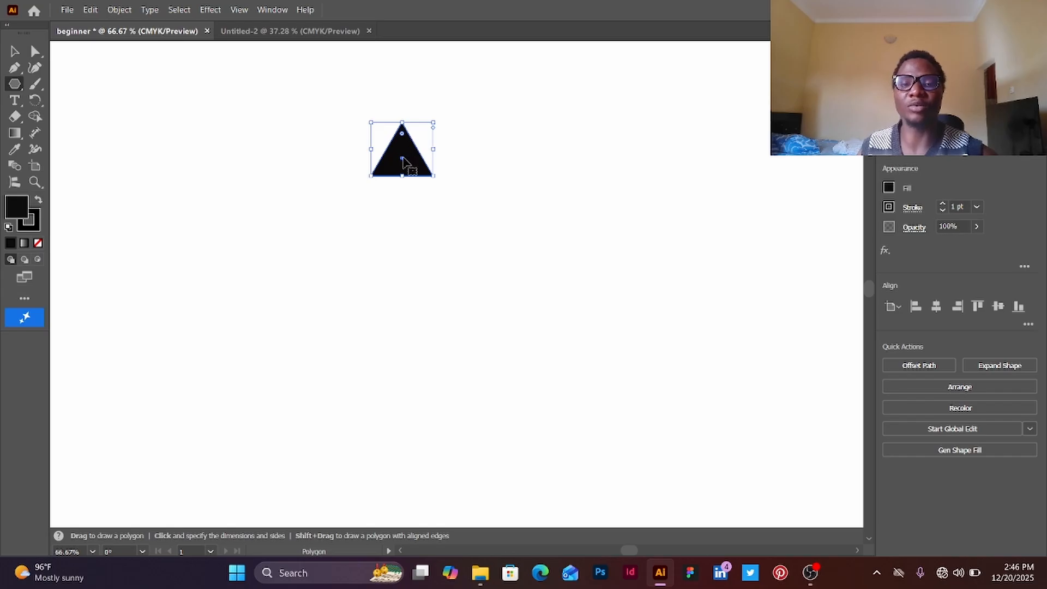
pyautogui.moveTo(323, 72); pyautogui.dragTo(358, 184)
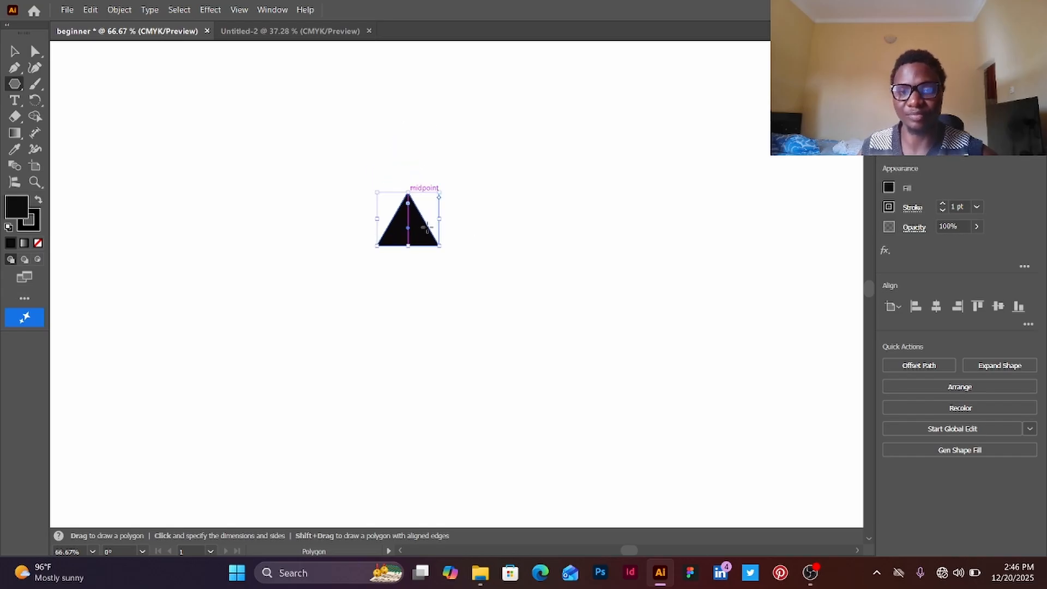
# Create a five-sided polygon with a 50 px radius and move it beside the triangle.
pyautogui.click(566, 206)
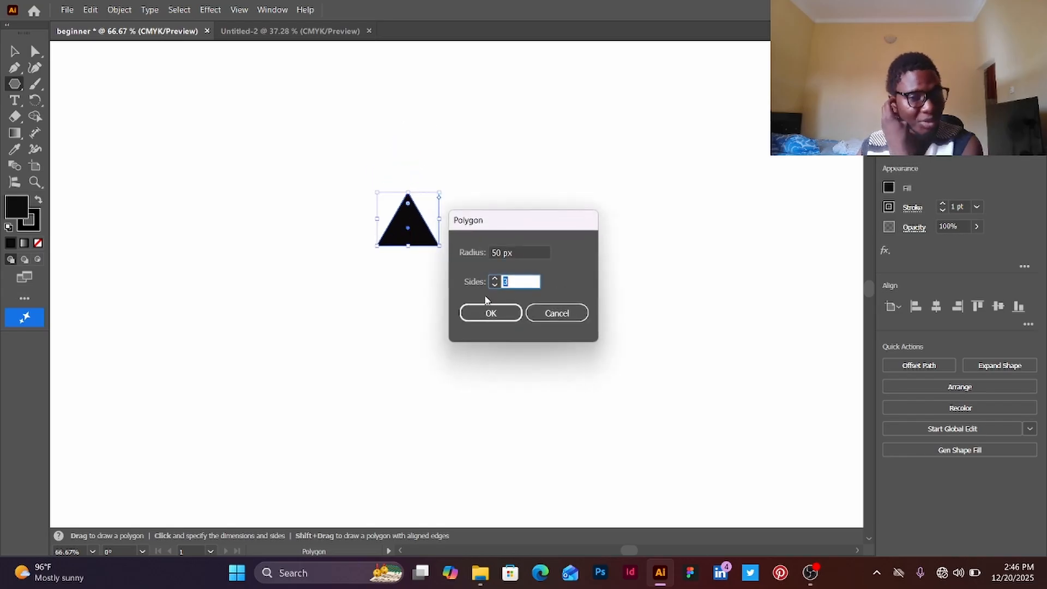
pyautogui.write('5')
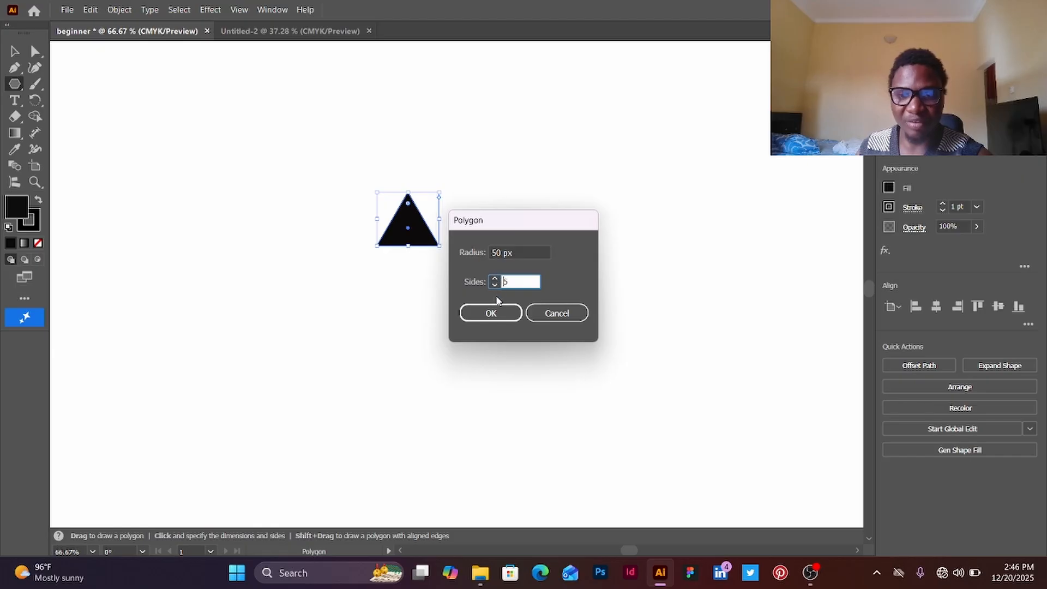
pyautogui.click(494, 312)
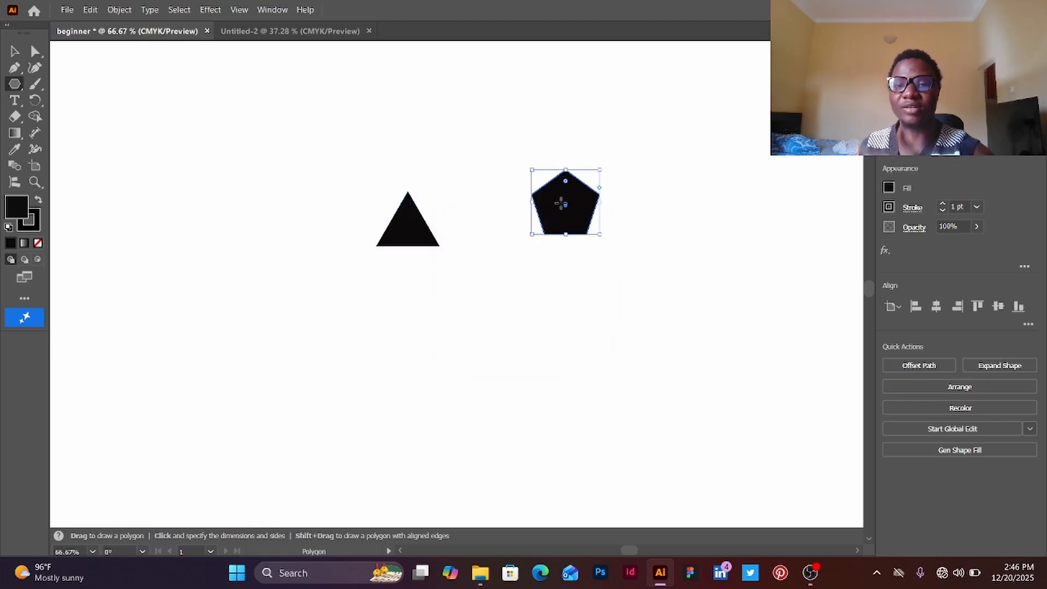
pyautogui.moveTo(565, 212); pyautogui.dragTo(480, 198)
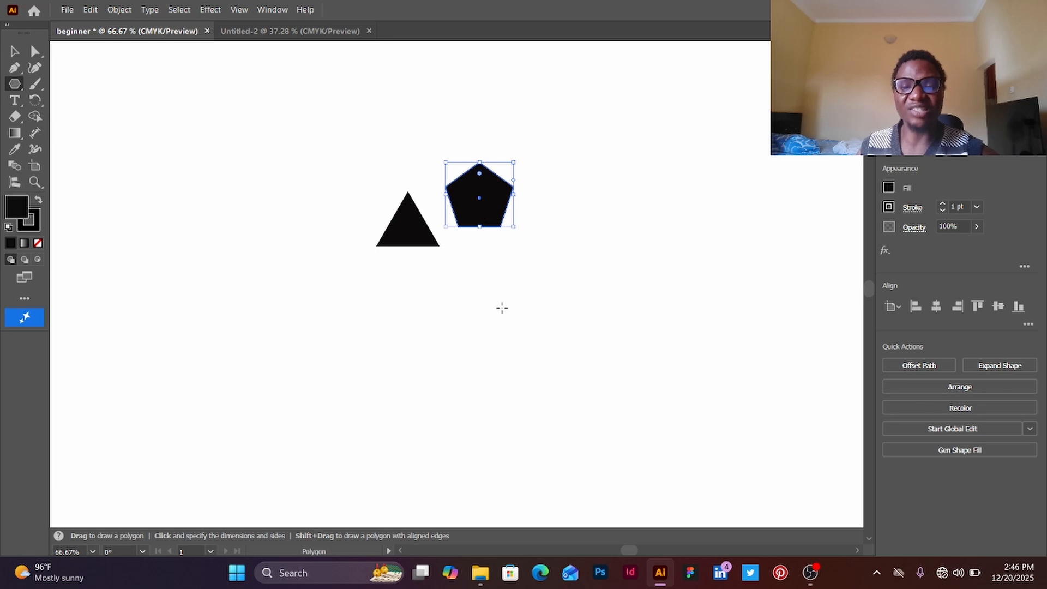
# Create a ten-sided polygon with a 50 px radius and move it to the far side of the pentagon.
pyautogui.click(534, 284)
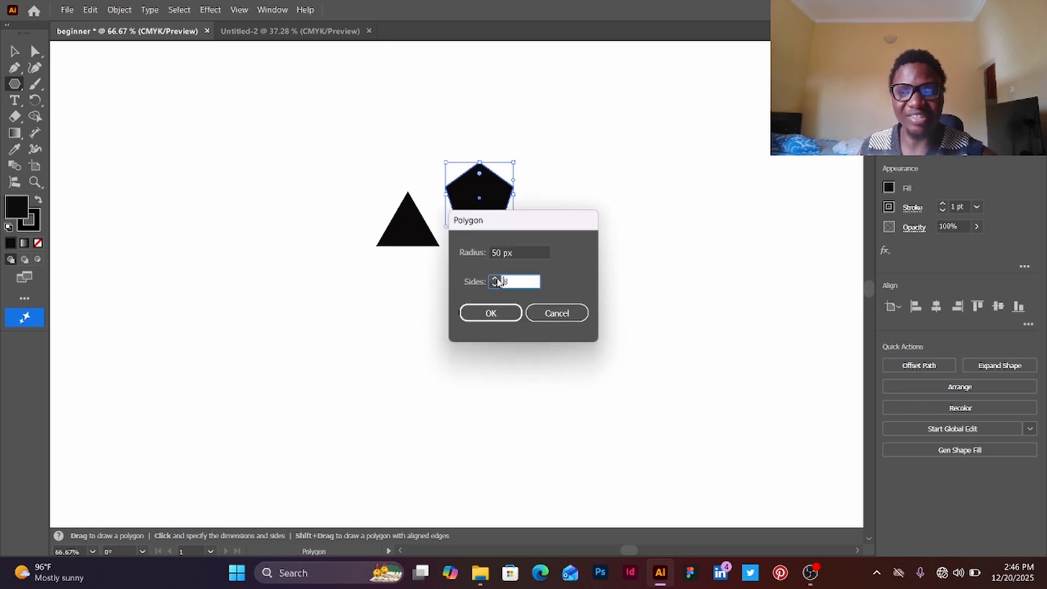
pyautogui.click(491, 312)
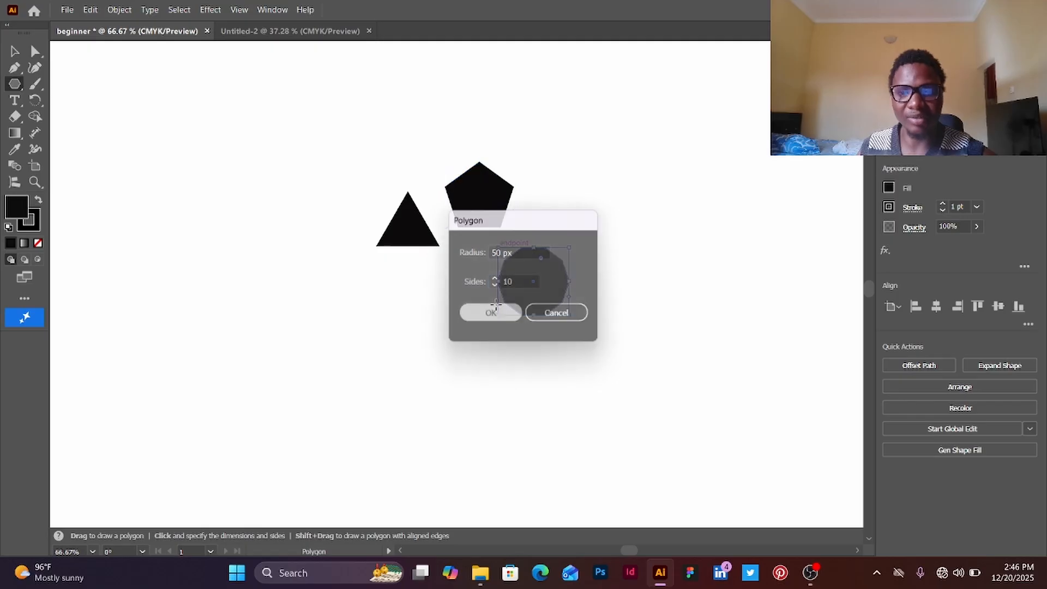
pyautogui.moveTo(537, 284)
pyautogui.mouseDown()
pyautogui.moveTo(630, 244)
pyautogui.moveTo(594, 155)
pyautogui.moveTo(601, 172)
pyautogui.mouseUp()
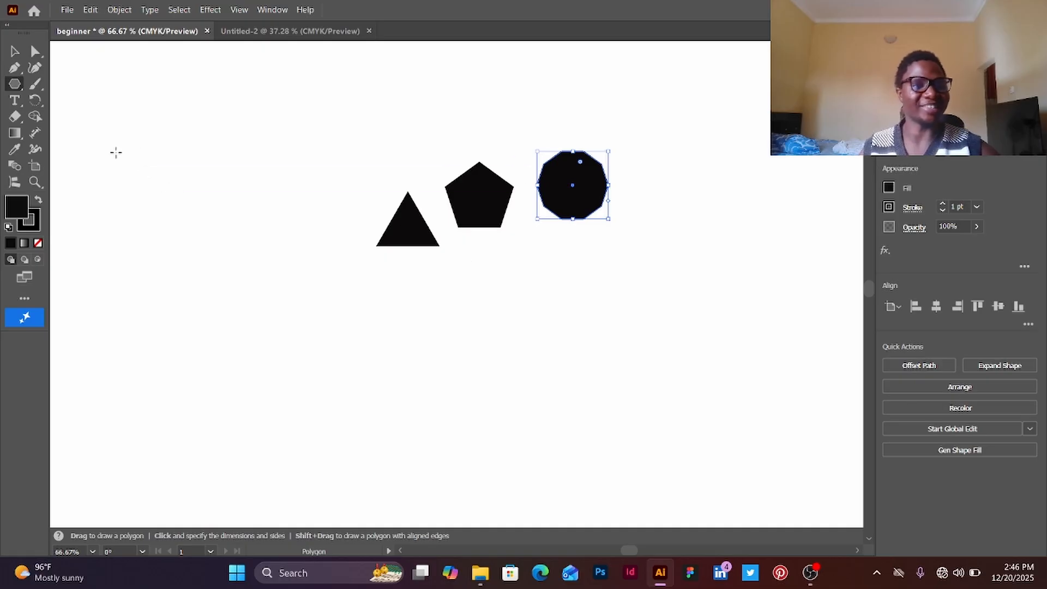
# Create a 15-point star with radii of 19.0983 px and 50 px, reposition it level with the triangle, and deselect it.
pyautogui.rightClick(20, 83)
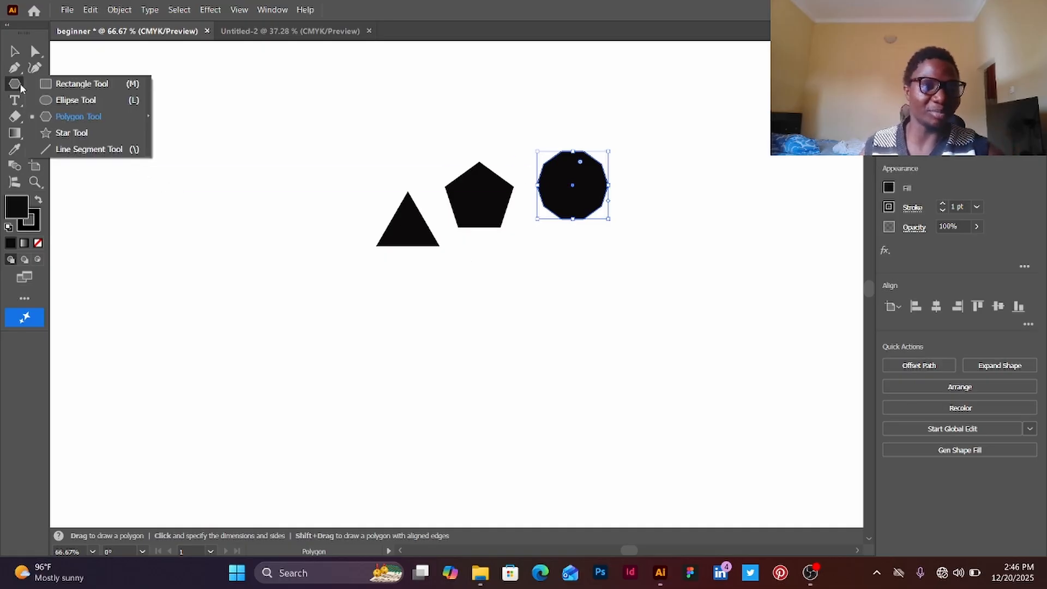
pyautogui.click(64, 133)
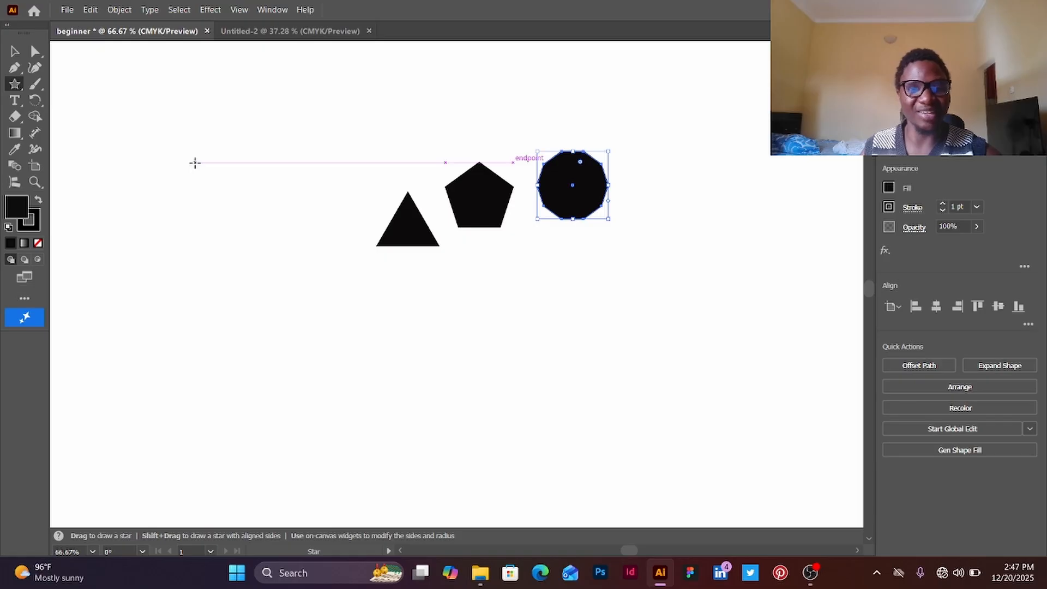
pyautogui.click(195, 162)
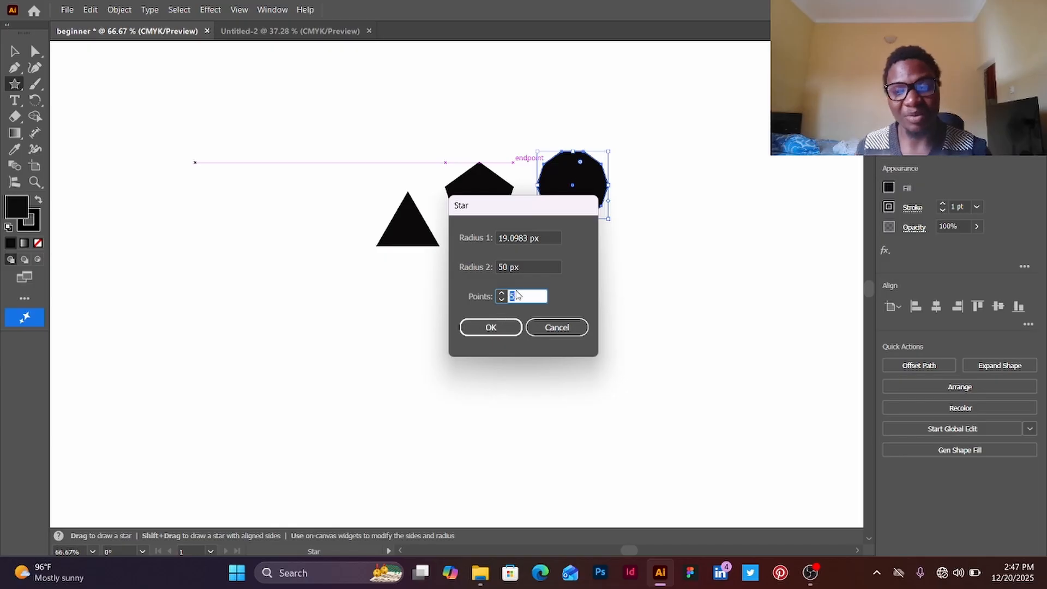
pyautogui.write('13')
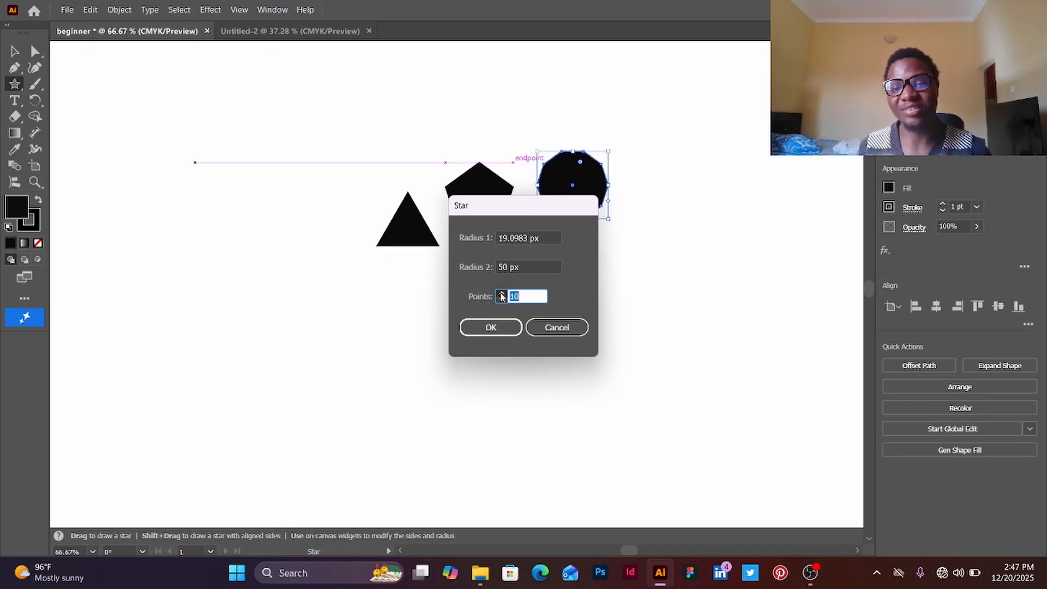
pyautogui.click(502, 327)
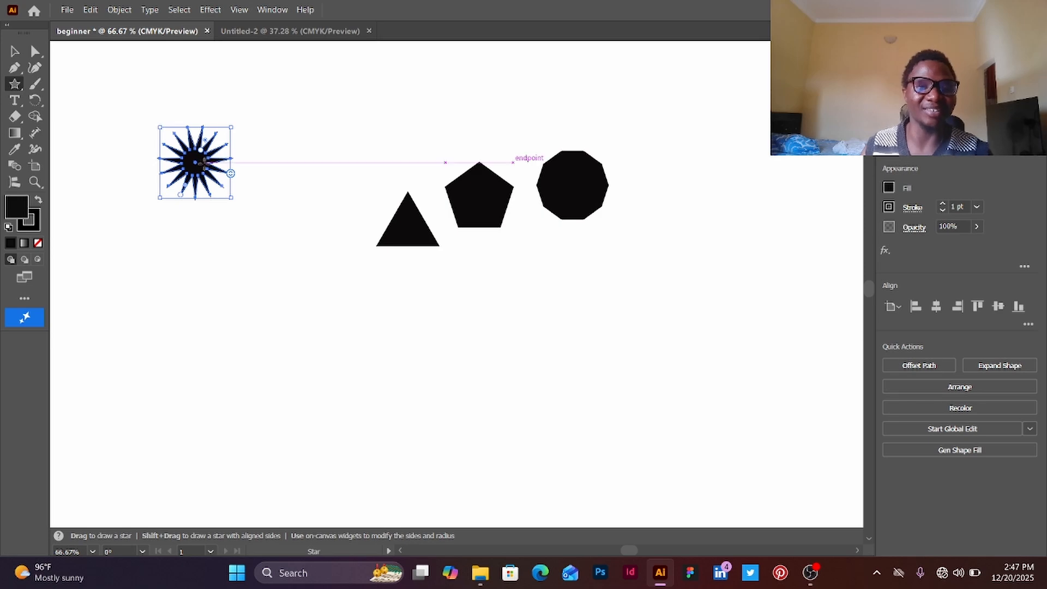
pyautogui.moveTo(198, 166); pyautogui.dragTo(239, 221)
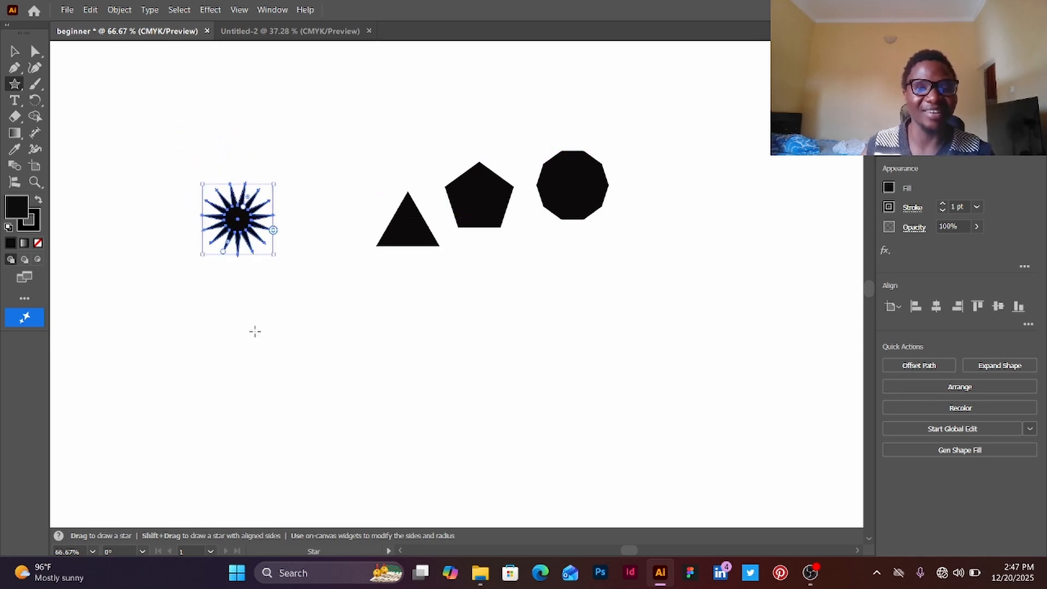
pyautogui.press('v')
pyautogui.click(283, 390)
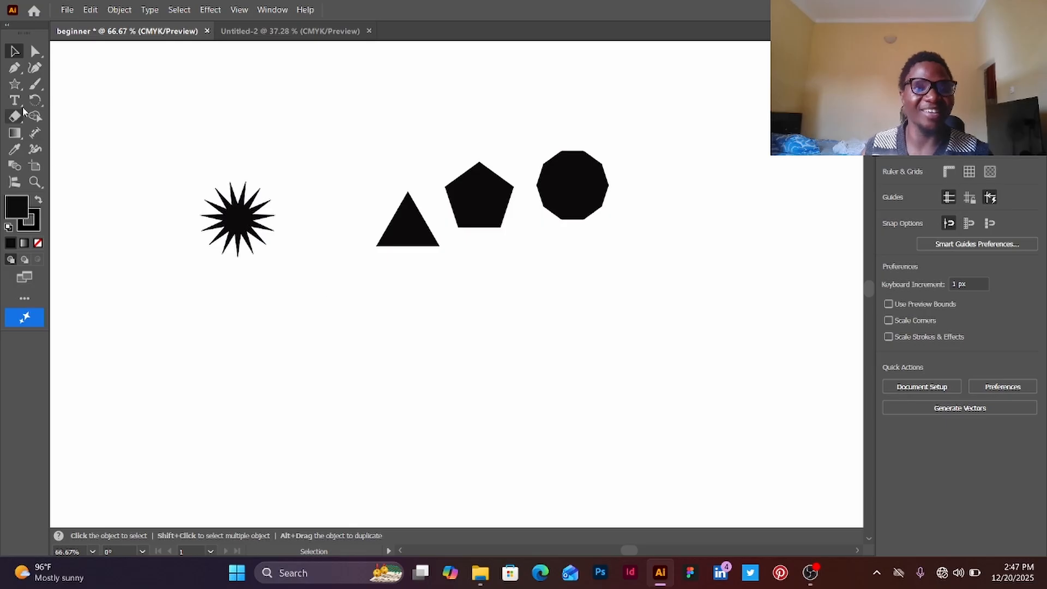
# Create a 6-point star with radii of 19.0983 px and 50 px and move it just above the 15-point star.
pyautogui.click(14, 83)
pyautogui.click(473, 340)
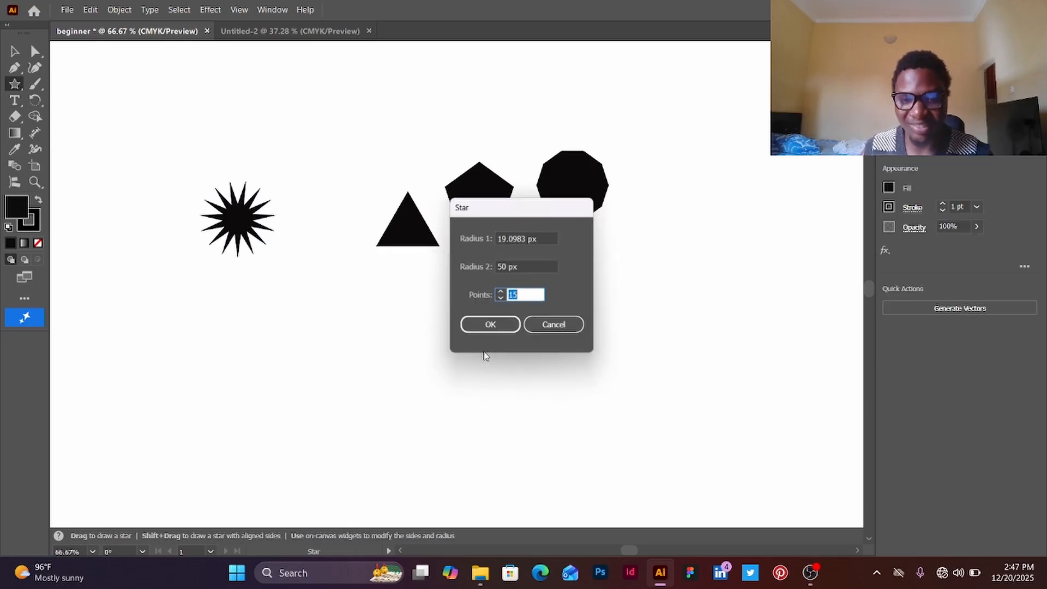
pyautogui.click(503, 300)
pyautogui.click(503, 300)
pyautogui.click(502, 300)
pyautogui.click(502, 299)
pyautogui.click(502, 300)
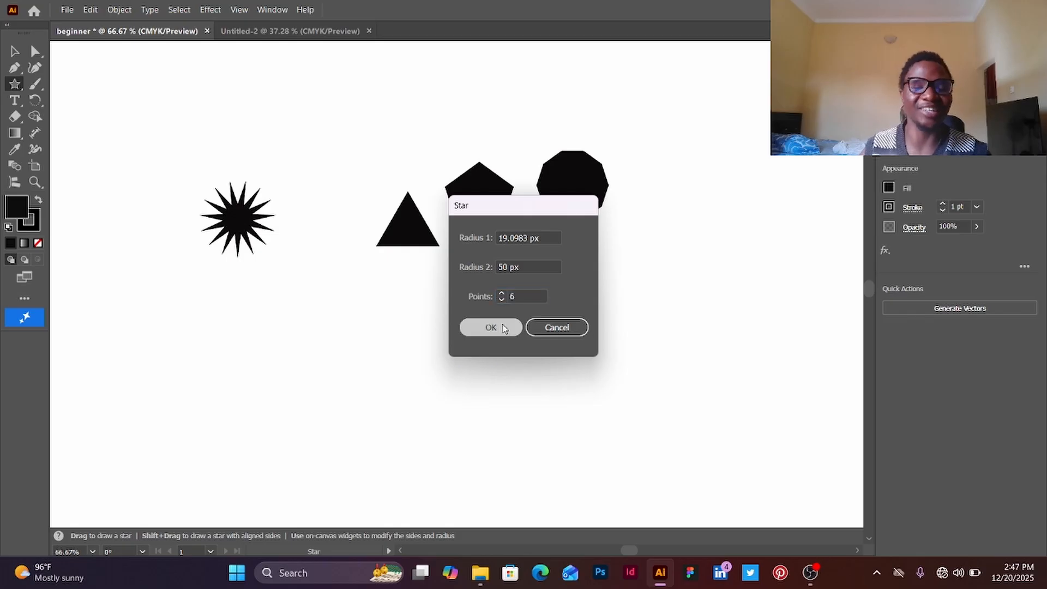
pyautogui.click(492, 327)
pyautogui.moveTo(477, 338); pyautogui.dragTo(294, 159)
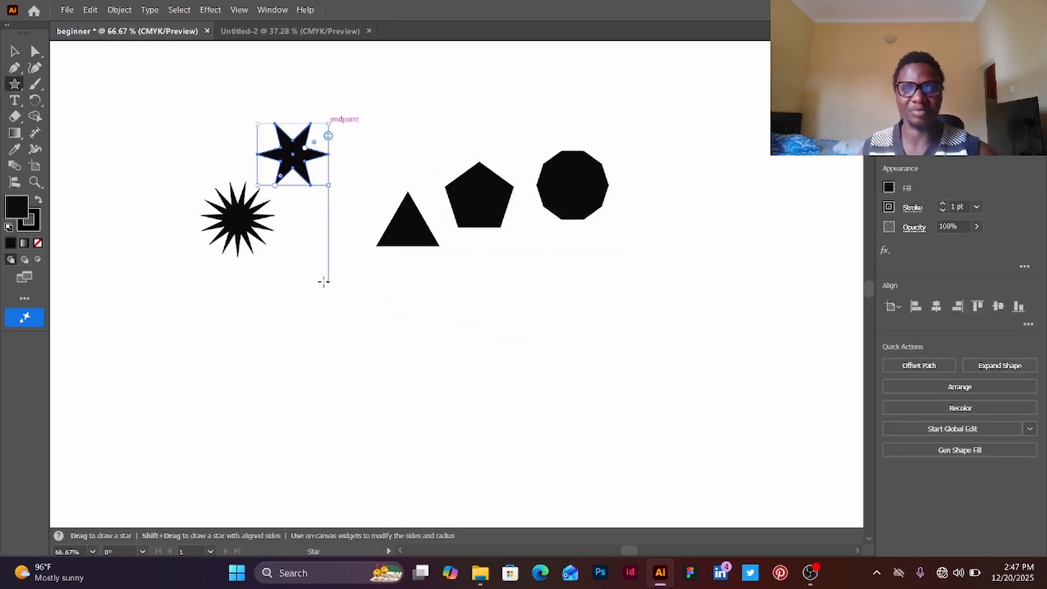
# Draw a straight diagonal line below the shapes with the Line Segment tool and delete it.
pyautogui.moveTo(11, 88); pyautogui.dragTo(88, 154)
pyautogui.moveTo(180, 302); pyautogui.dragTo(670, 295)
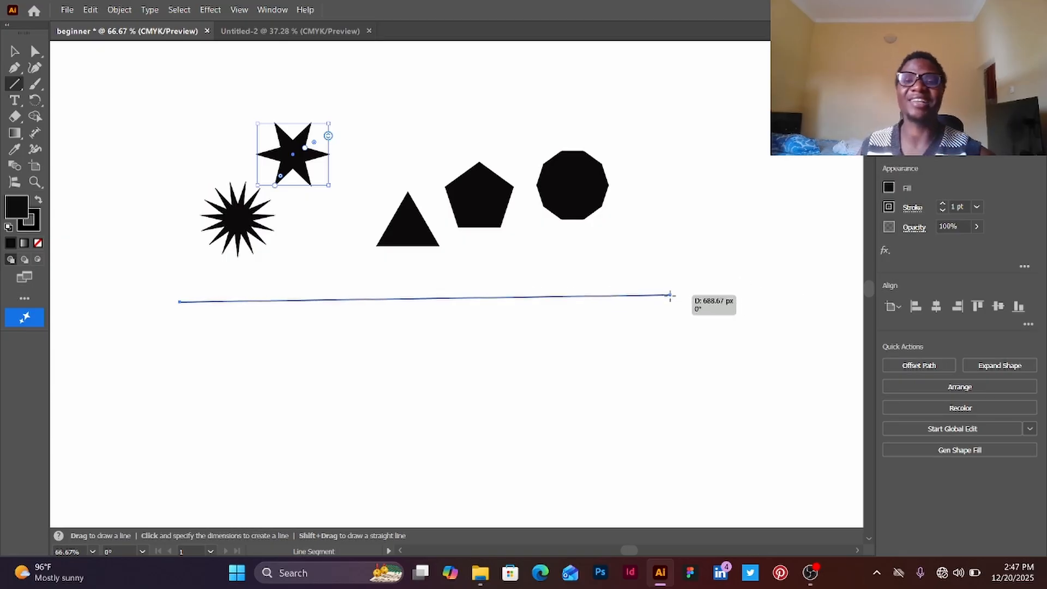
pyautogui.moveTo(670, 295); pyautogui.dragTo(472, 157)
pyautogui.scroll(3, 614, 289)
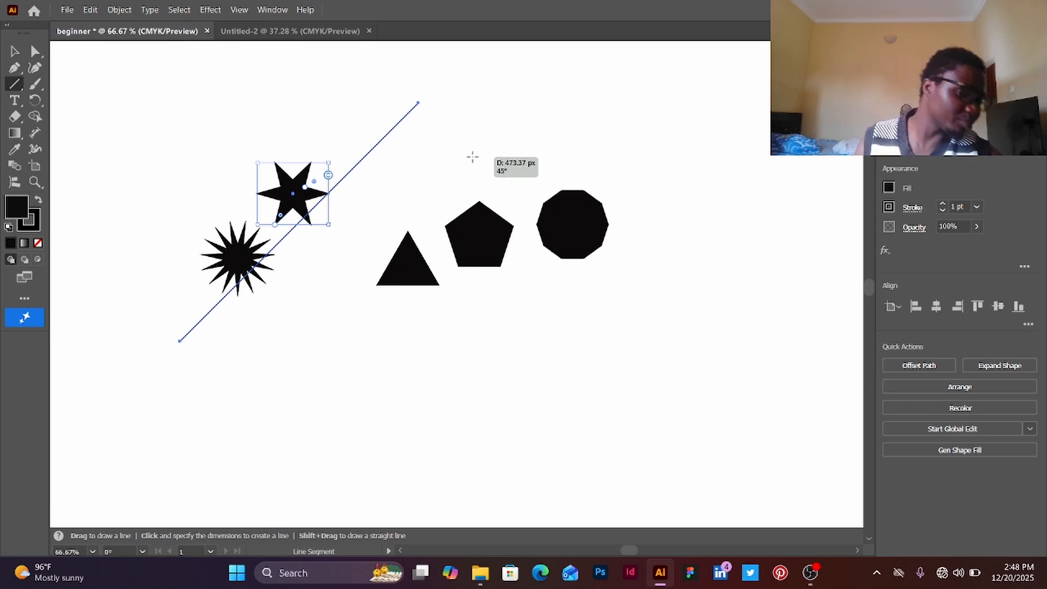
pyautogui.moveTo(472, 157); pyautogui.dragTo(383, 349)
pyautogui.scroll(-5, 325, 418)
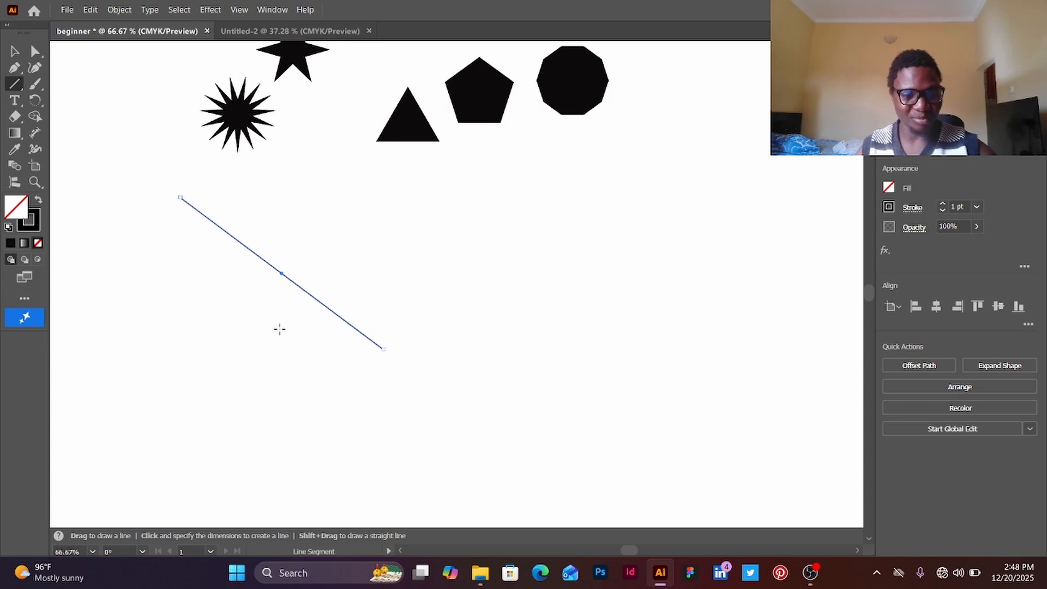
pyautogui.click(15, 51)
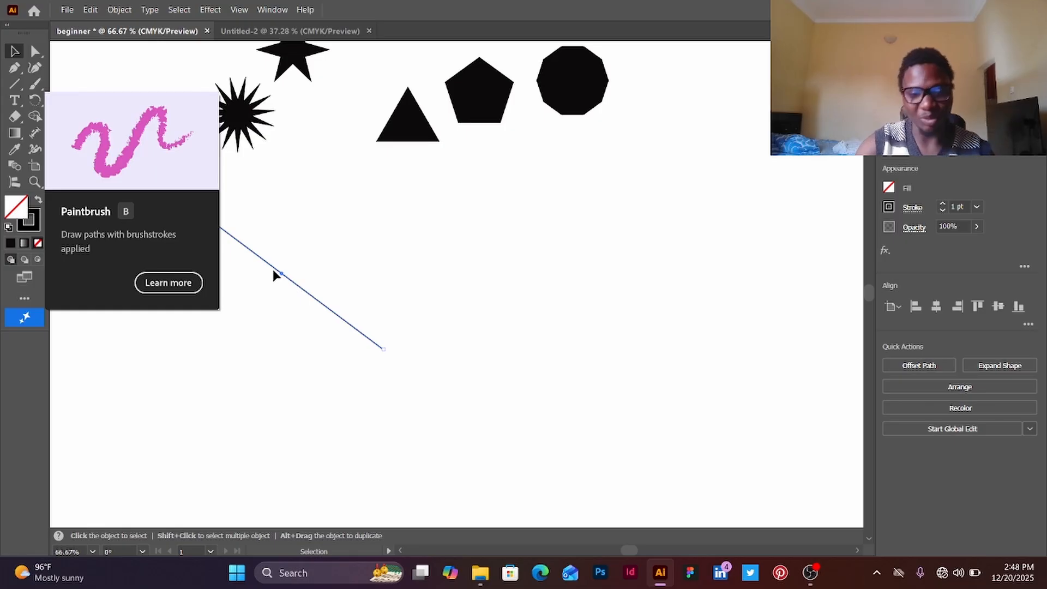
pyautogui.press('Delete')
# Select both stars, the triangle, the pentagon and the decagon together and delete them.
pyautogui.scroll(2, 251, 207)
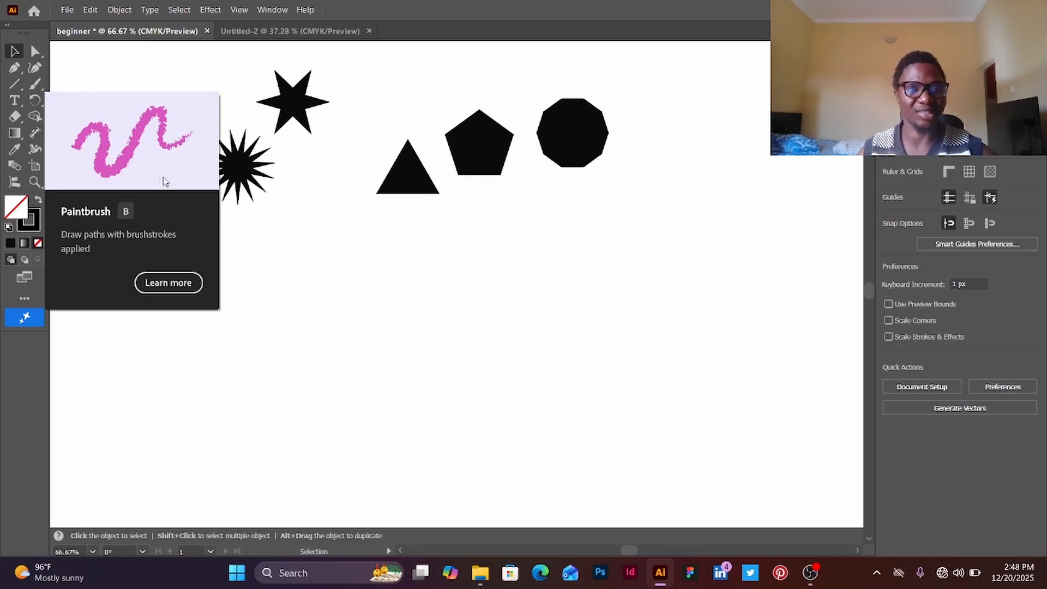
pyautogui.moveTo(169, 97); pyautogui.dragTo(582, 214)
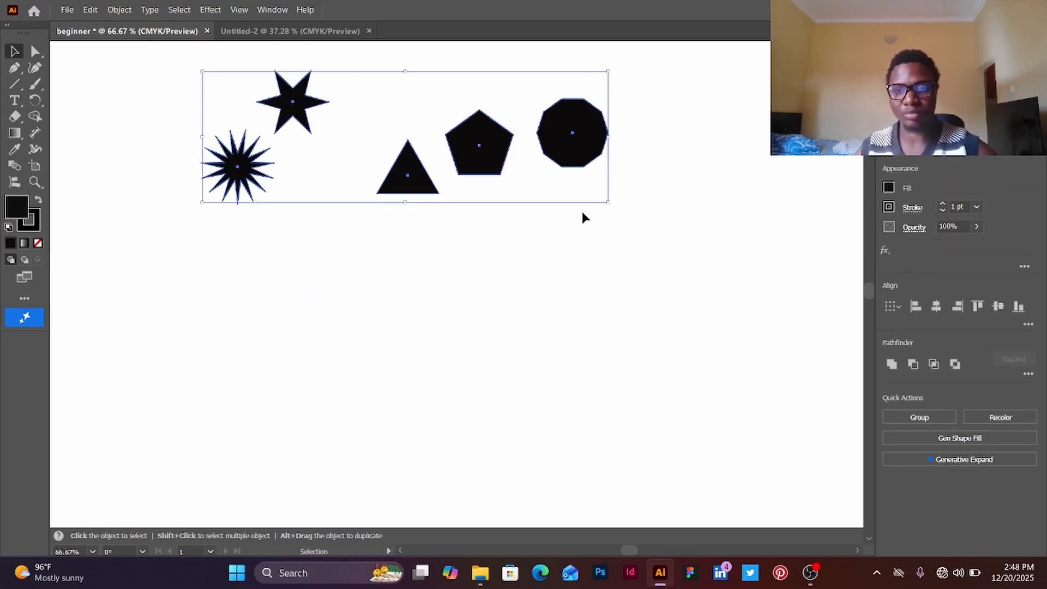
pyautogui.press('Delete')
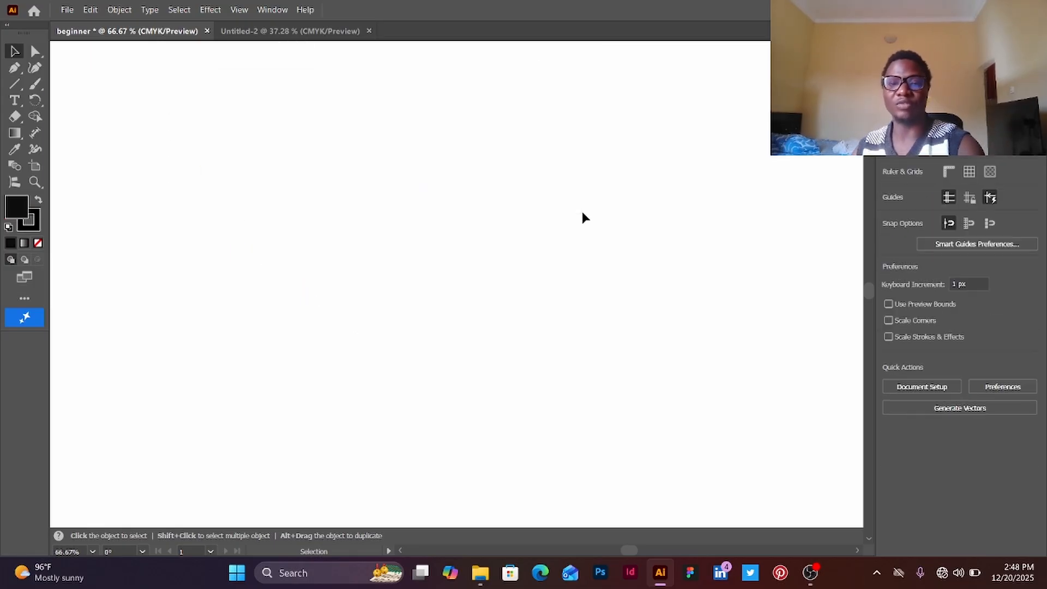
# Paint four freehand curved and looping strokes across the empty artboard using the Paintbrush tool with the 5 pt. Round brush.
pyautogui.click(19, 89)
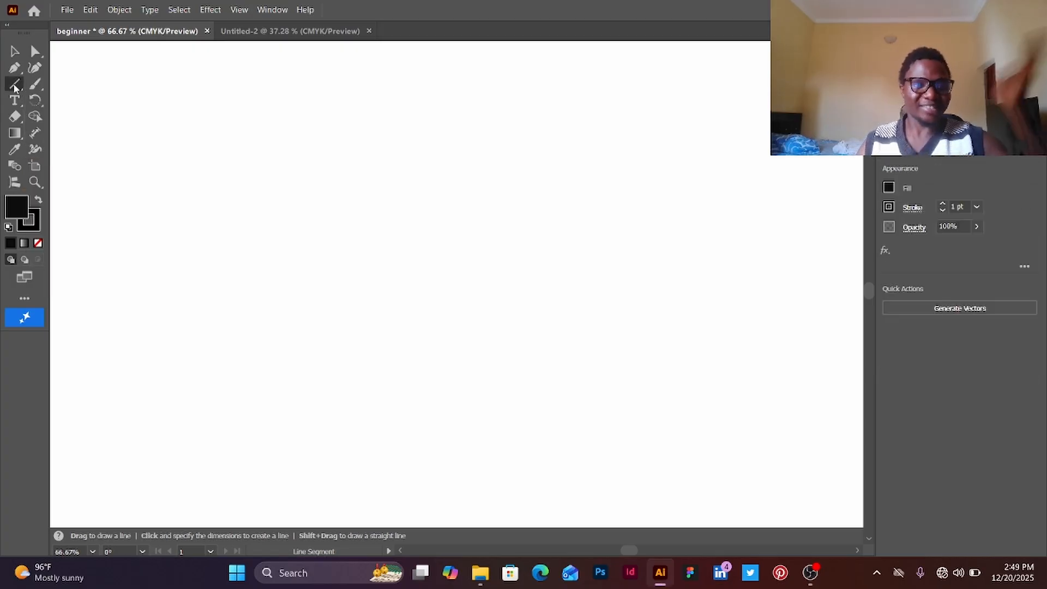
pyautogui.click(36, 85)
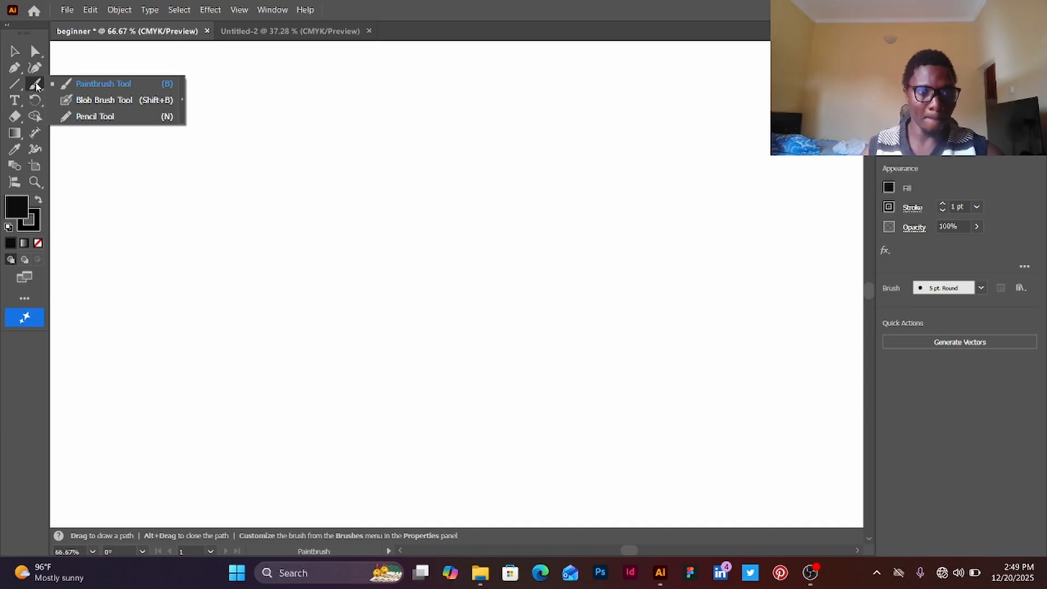
pyautogui.click(78, 85)
pyautogui.moveTo(222, 125)
pyautogui.mouseDown()
pyautogui.moveTo(233, 154)
pyautogui.moveTo(401, 185)
pyautogui.moveTo(465, 233)
pyautogui.moveTo(492, 201)
pyautogui.moveTo(549, 287)
pyautogui.moveTo(566, 237)
pyautogui.moveTo(715, 231)
pyautogui.moveTo(708, 205)
pyautogui.mouseUp()
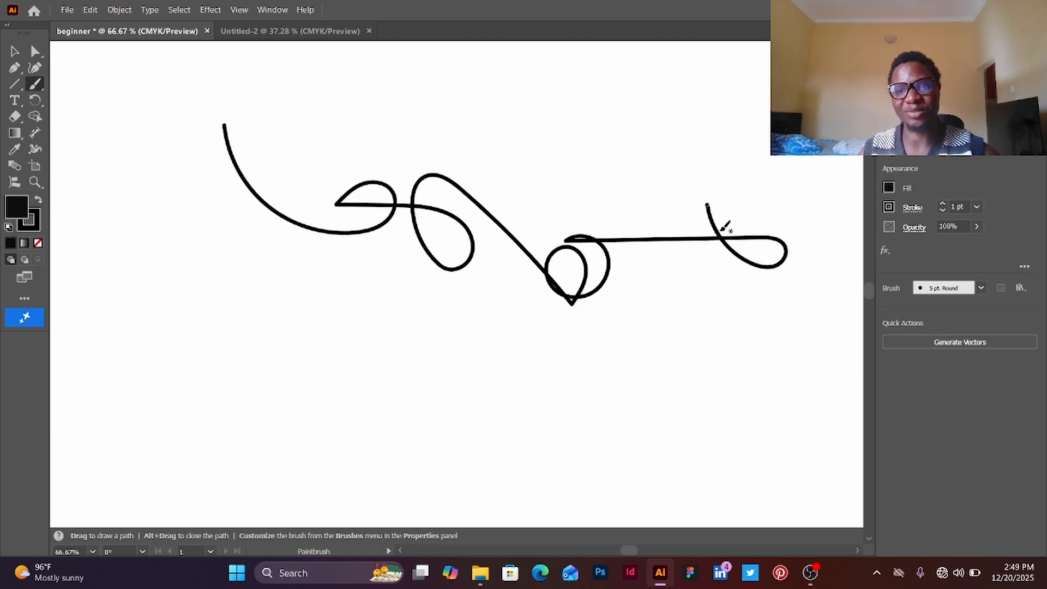
pyautogui.moveTo(562, 163)
pyautogui.mouseDown()
pyautogui.moveTo(591, 137)
pyautogui.moveTo(674, 189)
pyautogui.moveTo(681, 152)
pyautogui.mouseUp()
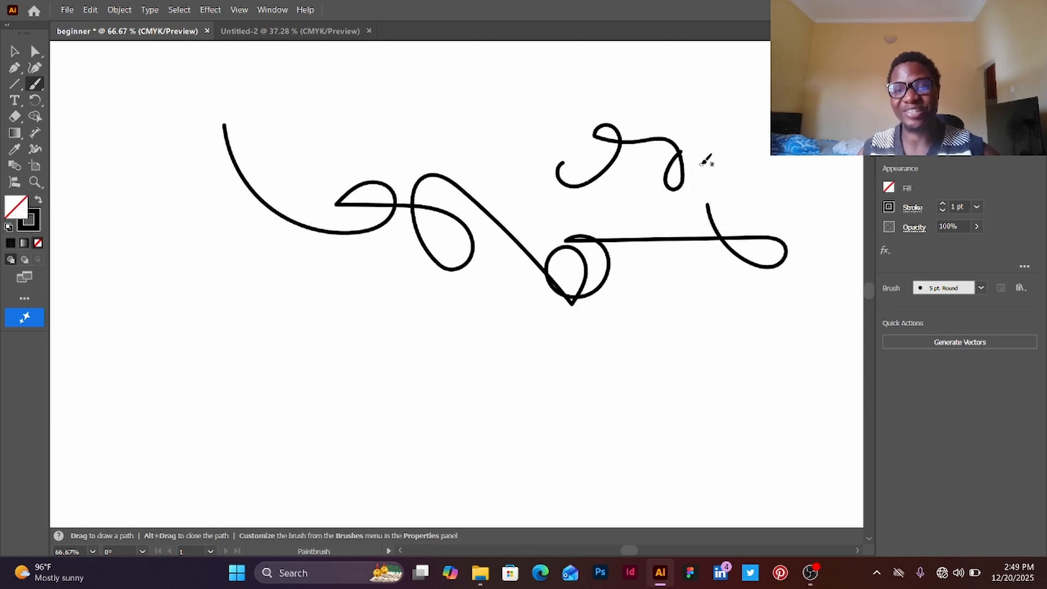
pyautogui.moveTo(327, 266)
pyautogui.mouseDown()
pyautogui.moveTo(281, 311)
pyautogui.moveTo(561, 417)
pyautogui.moveTo(564, 431)
pyautogui.mouseUp()
pyautogui.moveTo(584, 386)
pyautogui.mouseDown()
pyautogui.moveTo(716, 355)
pyautogui.moveTo(805, 315)
pyautogui.mouseUp()
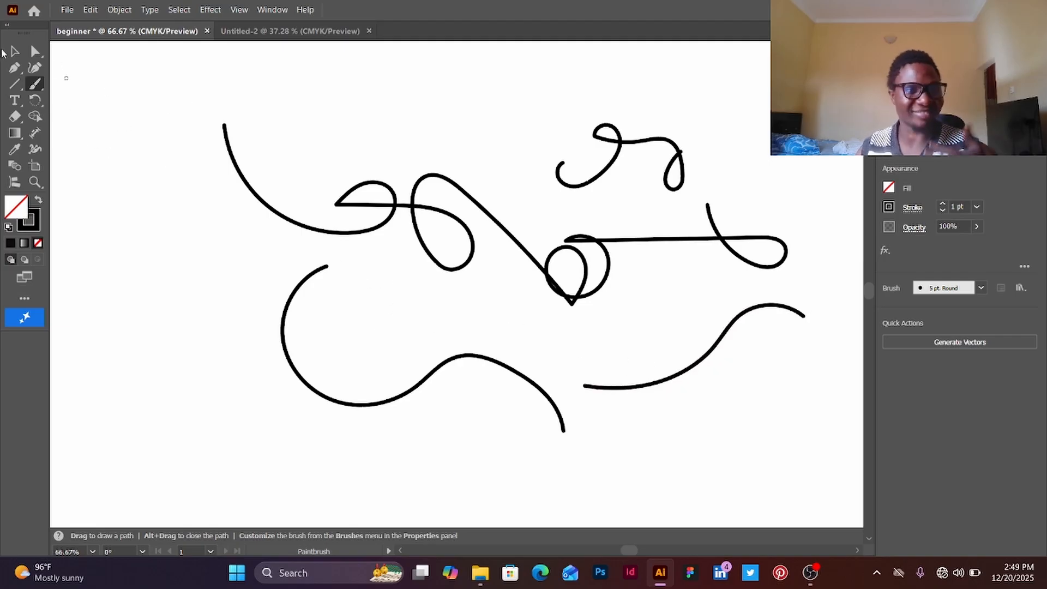
# Select all the painted brush strokes on the artboard together and delete them.
pyautogui.click(12, 53)
pyautogui.moveTo(75, 93); pyautogui.dragTo(821, 468)
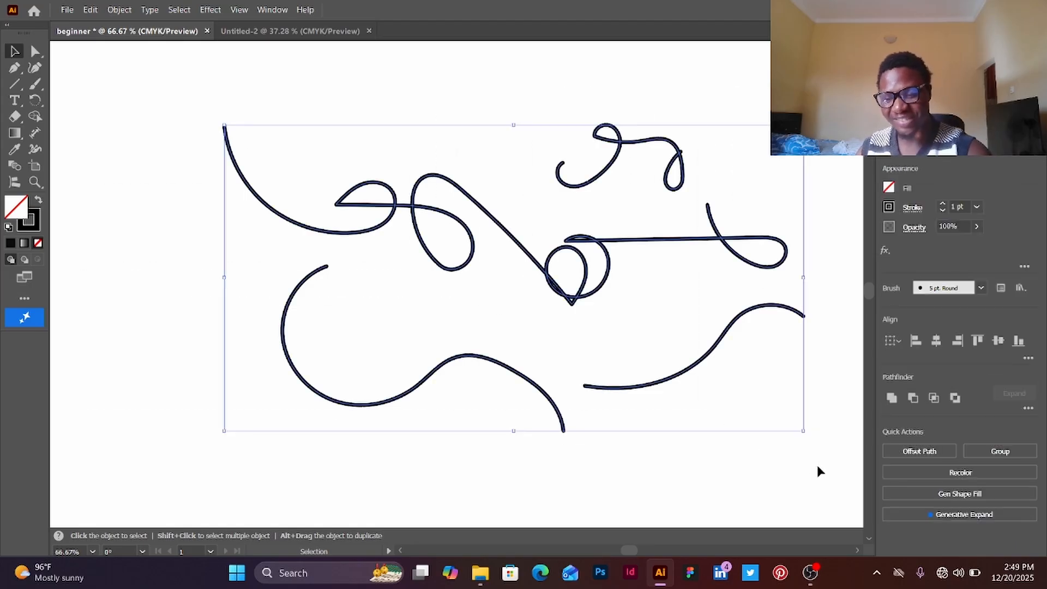
pyautogui.press('Delete')
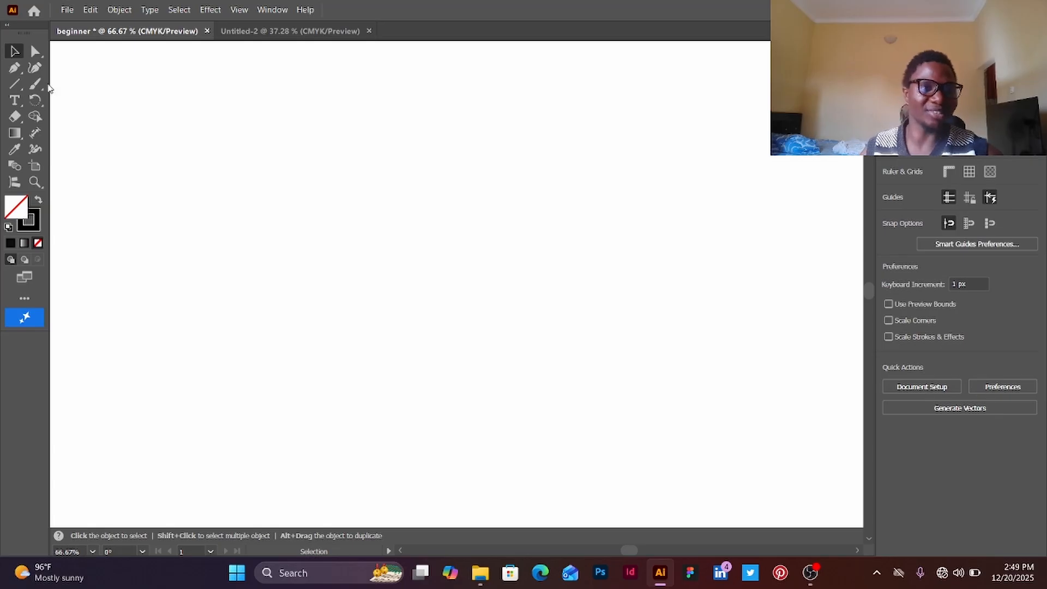
# Paint three freehand strokes across the upper part of the artboard with the Paintbrush tool, using curves and sharp turns.
pyautogui.click(39, 84)
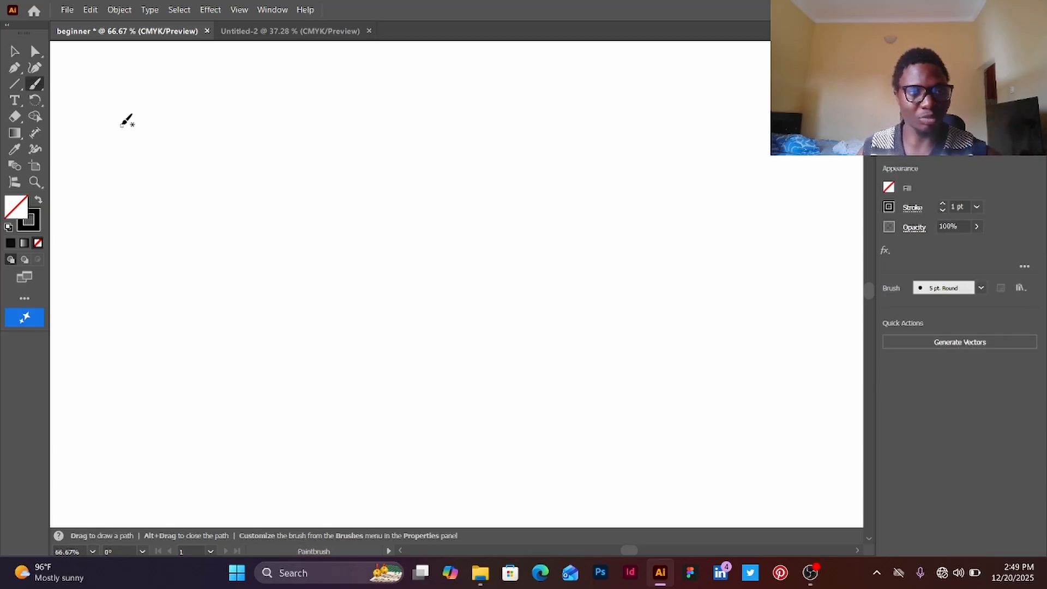
pyautogui.moveTo(122, 137)
pyautogui.mouseDown()
pyautogui.moveTo(170, 135)
pyautogui.moveTo(175, 192)
pyautogui.moveTo(207, 139)
pyautogui.mouseUp()
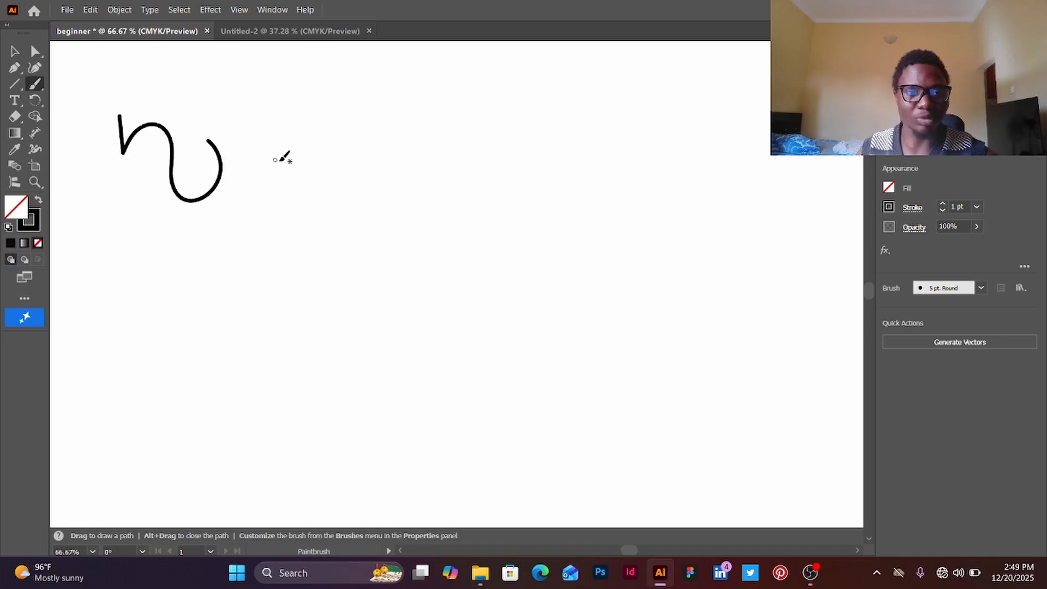
pyautogui.moveTo(273, 177)
pyautogui.mouseDown()
pyautogui.moveTo(339, 181)
pyautogui.moveTo(352, 208)
pyautogui.moveTo(336, 275)
pyautogui.mouseUp()
pyautogui.moveTo(378, 206)
pyautogui.mouseDown()
pyautogui.moveTo(515, 215)
pyautogui.moveTo(527, 163)
pyautogui.moveTo(602, 229)
pyautogui.mouseUp()
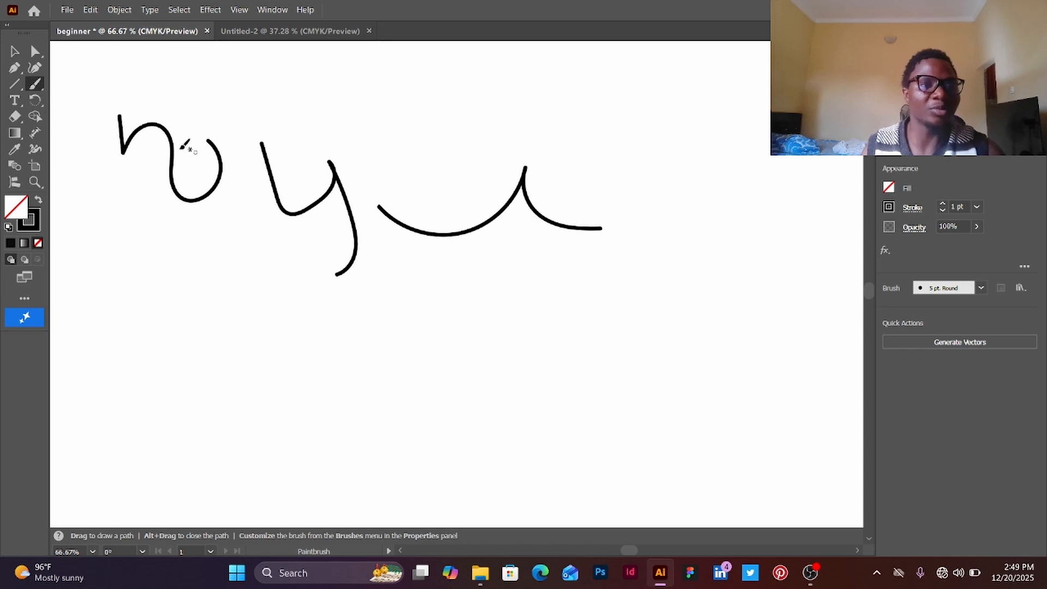
# Set the Paintbrush tool's Edit Selected Paths distance to 15 pixels and apply the options.
pyautogui.doubleClick(33, 85)
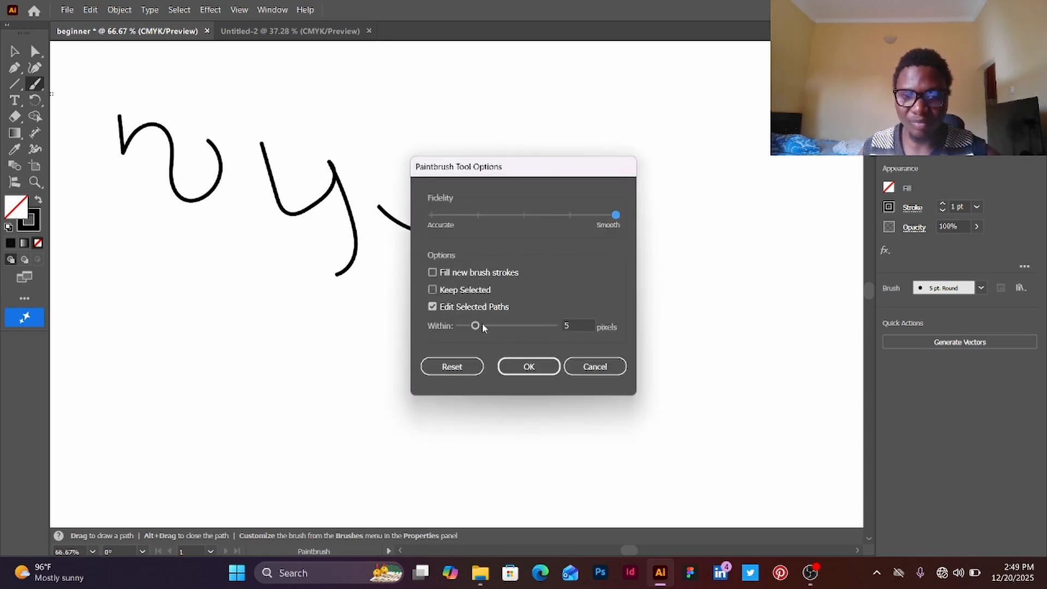
pyautogui.moveTo(482, 326); pyautogui.dragTo(528, 333)
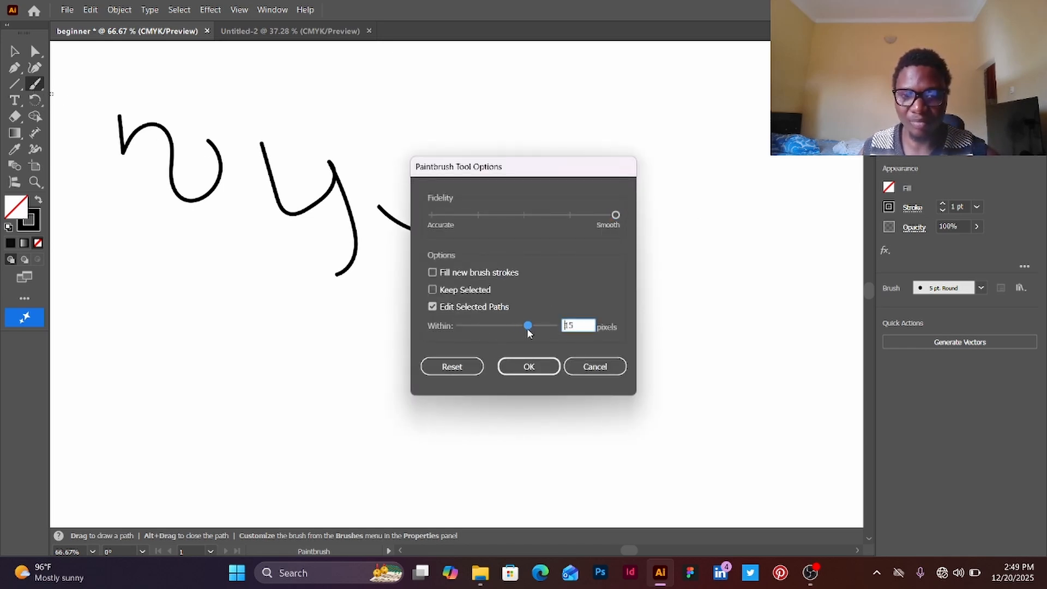
pyautogui.click(529, 367)
# Paint a wavy stroke, two shallow arcs and a straight diagonal stroke below and beside the existing ones with the Paintbrush.
pyautogui.moveTo(381, 320)
pyautogui.mouseDown()
pyautogui.moveTo(434, 377)
pyautogui.moveTo(518, 310)
pyautogui.moveTo(606, 326)
pyautogui.mouseUp()
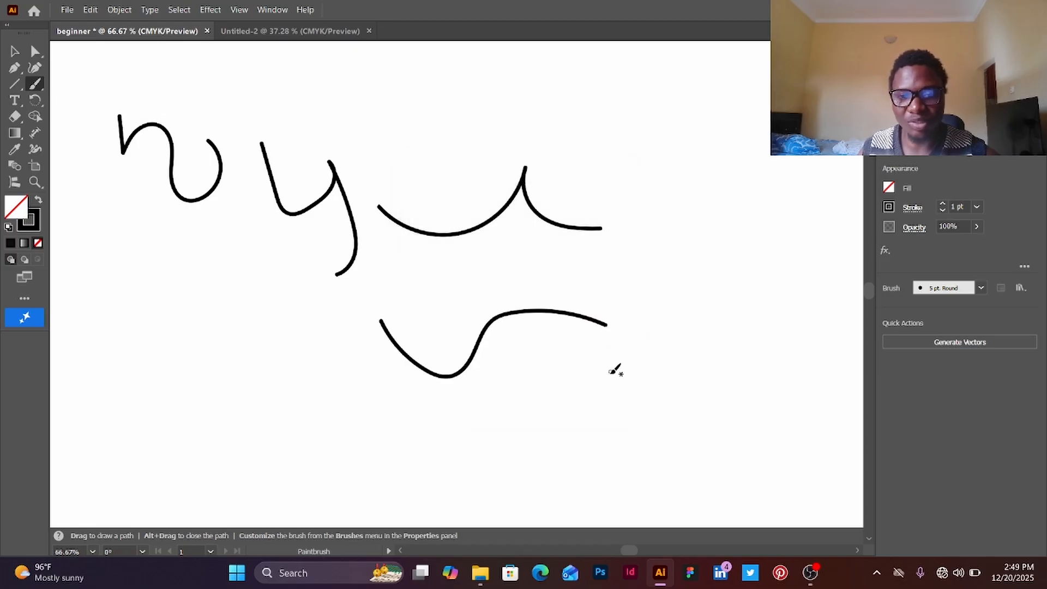
pyautogui.moveTo(553, 390)
pyautogui.mouseDown()
pyautogui.moveTo(577, 369)
pyautogui.moveTo(741, 333)
pyautogui.mouseUp()
pyautogui.moveTo(652, 266); pyautogui.dragTo(691, 264)
pyautogui.moveTo(756, 279); pyautogui.dragTo(771, 303)
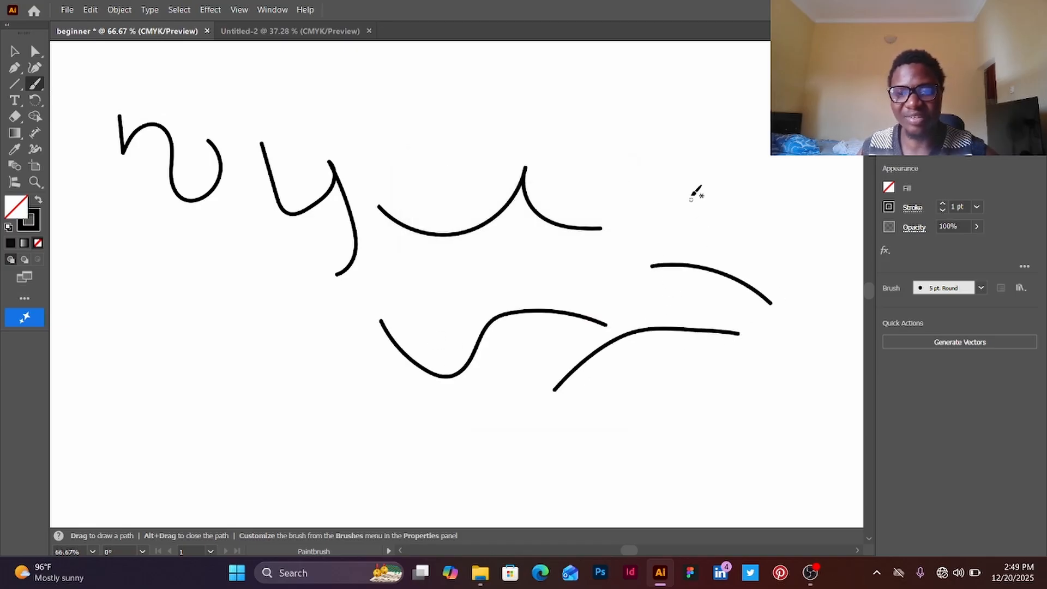
pyautogui.moveTo(707, 191); pyautogui.dragTo(544, 266)
# Select every Paintbrush stroke on the artboard, including the diagonal one, and clear them all.
pyautogui.click(15, 51)
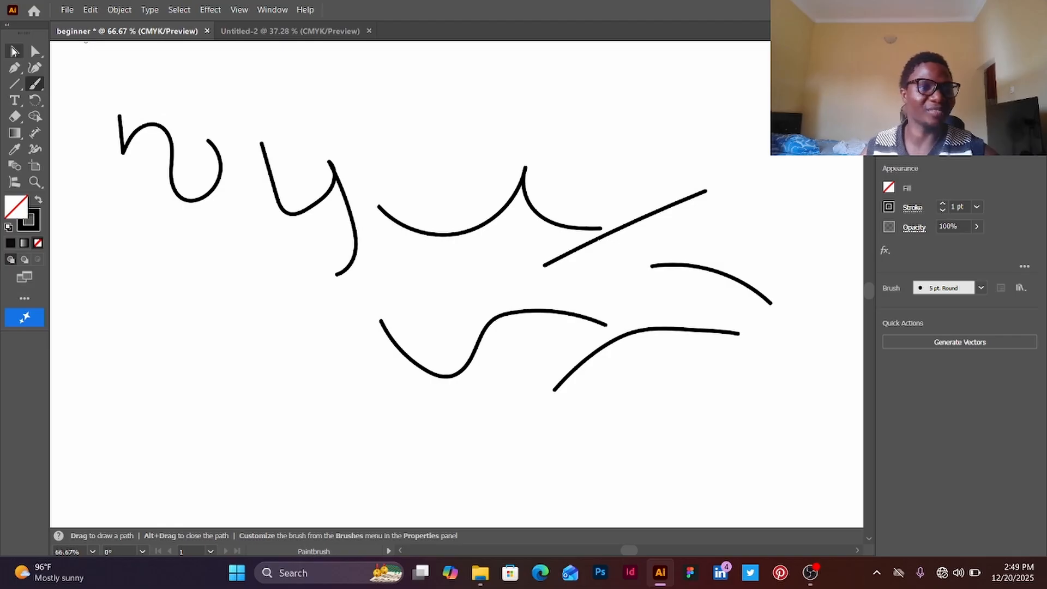
pyautogui.moveTo(71, 102); pyautogui.dragTo(815, 413)
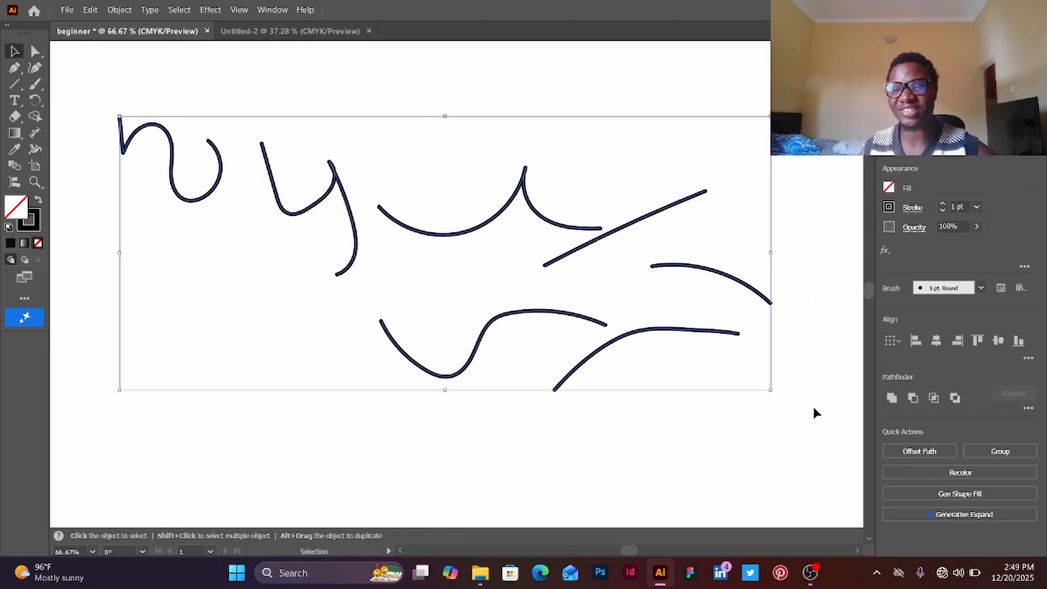
pyautogui.press('Delete')
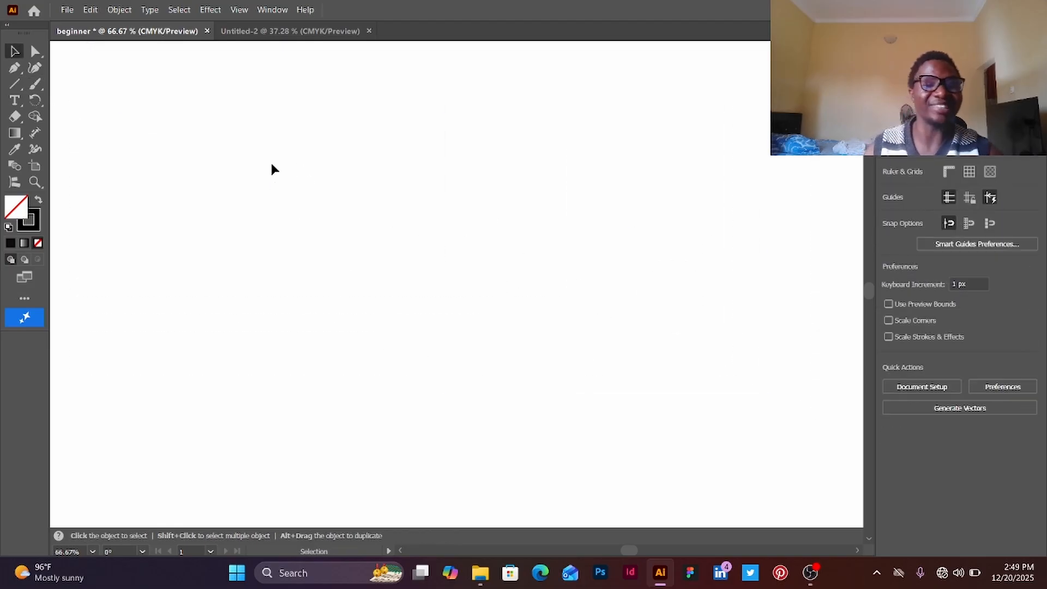
# Draw several freeform looping and zigzag paths across the artboard with the Pencil tool.
pyautogui.click(41, 82)
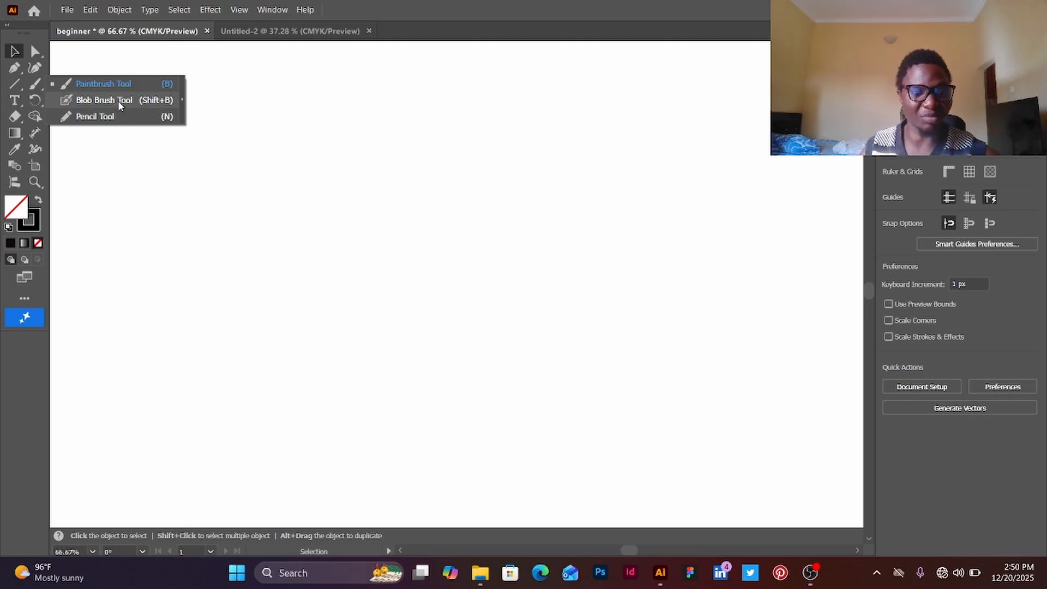
pyautogui.click(113, 116)
pyautogui.moveTo(238, 148)
pyautogui.mouseDown()
pyautogui.moveTo(225, 226)
pyautogui.moveTo(339, 223)
pyautogui.moveTo(444, 306)
pyautogui.moveTo(220, 366)
pyautogui.mouseUp()
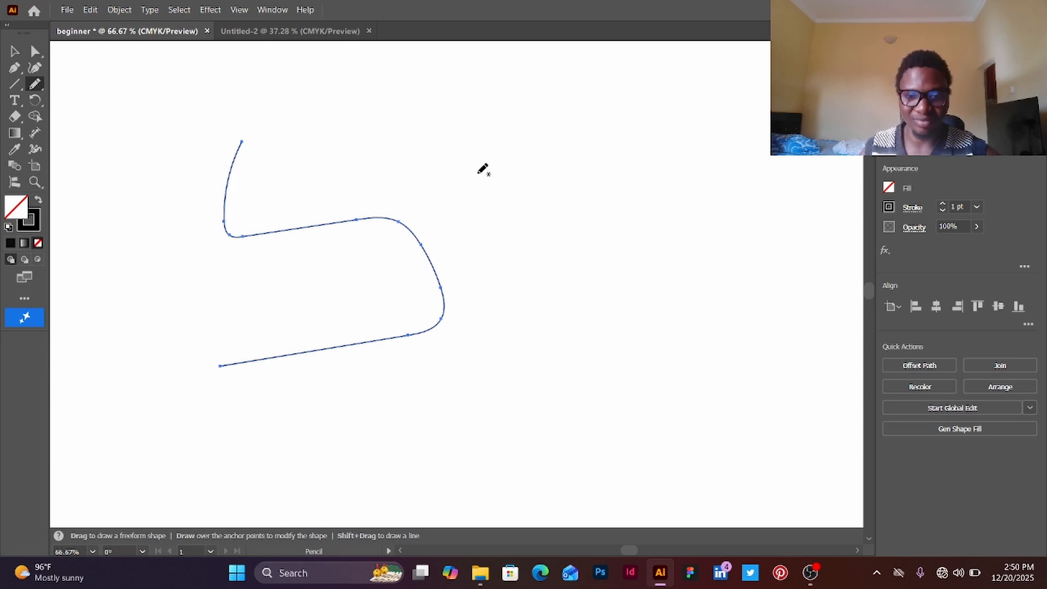
pyautogui.moveTo(471, 163)
pyautogui.mouseDown()
pyautogui.moveTo(613, 211)
pyautogui.moveTo(607, 319)
pyautogui.moveTo(518, 239)
pyautogui.moveTo(610, 348)
pyautogui.moveTo(686, 318)
pyautogui.moveTo(701, 330)
pyautogui.moveTo(745, 182)
pyautogui.moveTo(747, 214)
pyautogui.mouseUp()
pyautogui.moveTo(580, 154)
pyautogui.mouseDown()
pyautogui.moveTo(582, 198)
pyautogui.moveTo(632, 162)
pyautogui.moveTo(655, 168)
pyautogui.moveTo(649, 181)
pyautogui.mouseUp()
pyautogui.moveTo(452, 143)
pyautogui.mouseDown()
pyautogui.moveTo(396, 105)
pyautogui.moveTo(494, 101)
pyautogui.mouseUp()
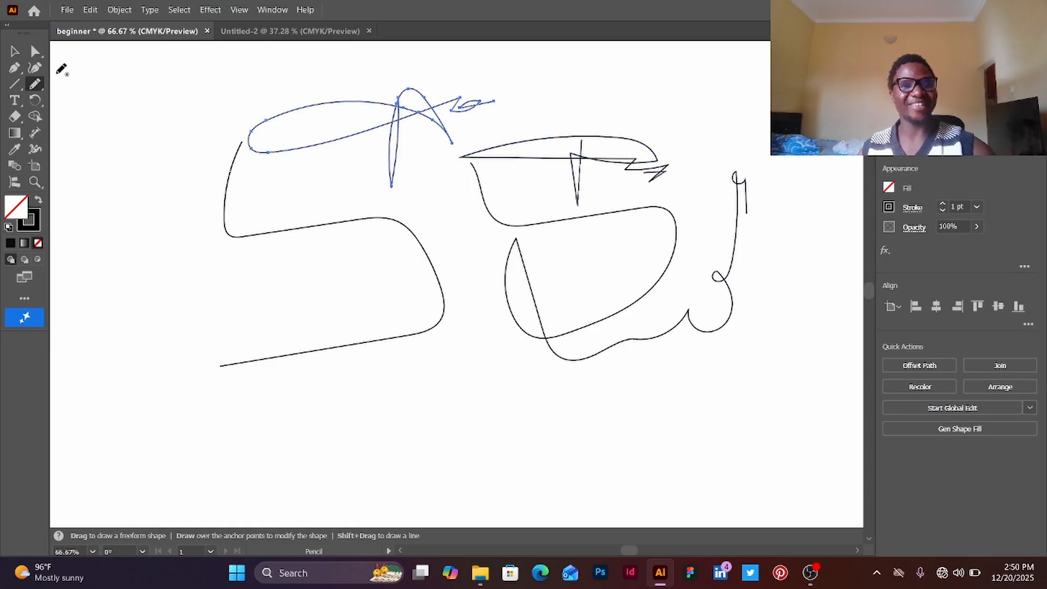
# Select all the Pencil paths together and delete them.
pyautogui.press('v')
pyautogui.moveTo(187, 84); pyautogui.dragTo(702, 323)
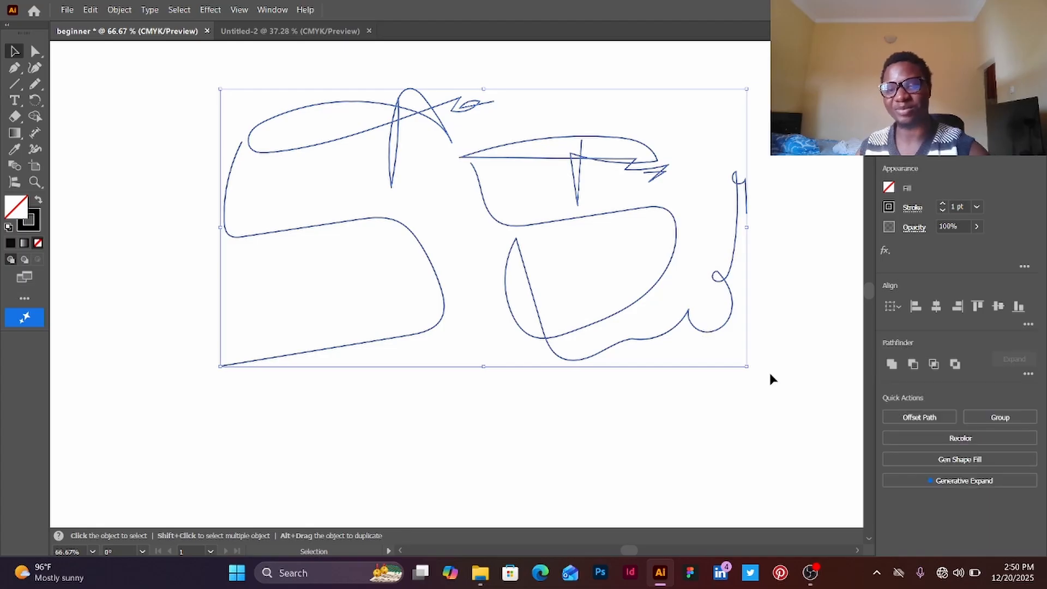
pyautogui.press('Delete')
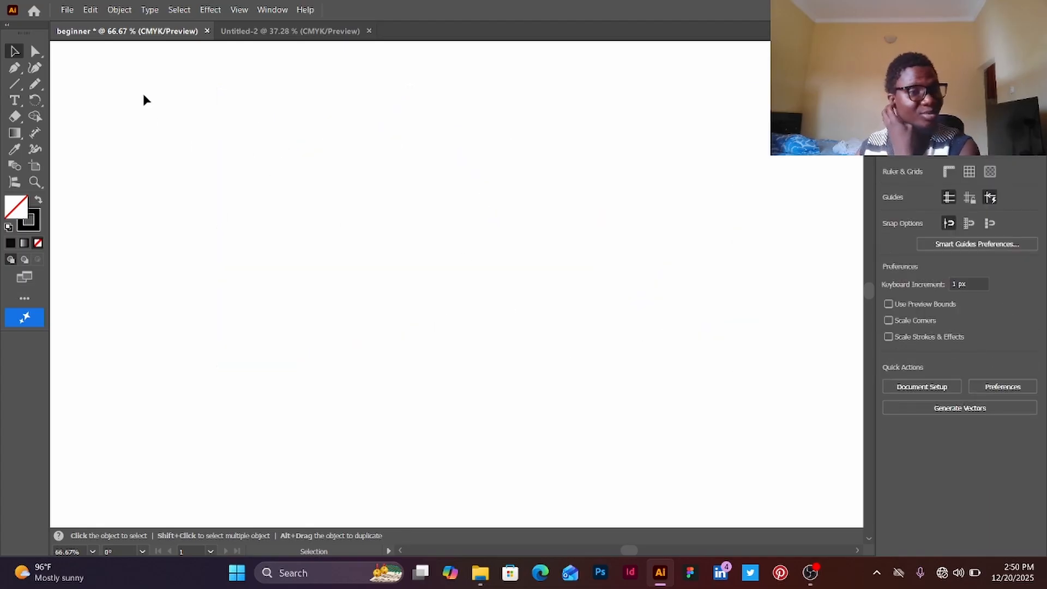
pyautogui.moveTo(82, 94); pyautogui.dragTo(813, 464)
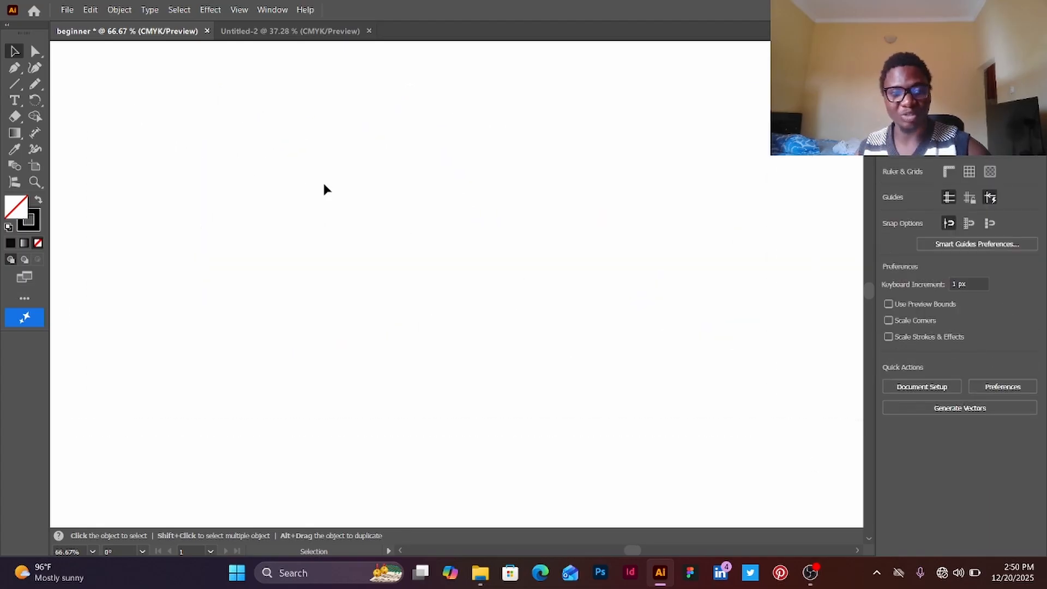
pyautogui.moveTo(167, 112); pyautogui.dragTo(685, 423)
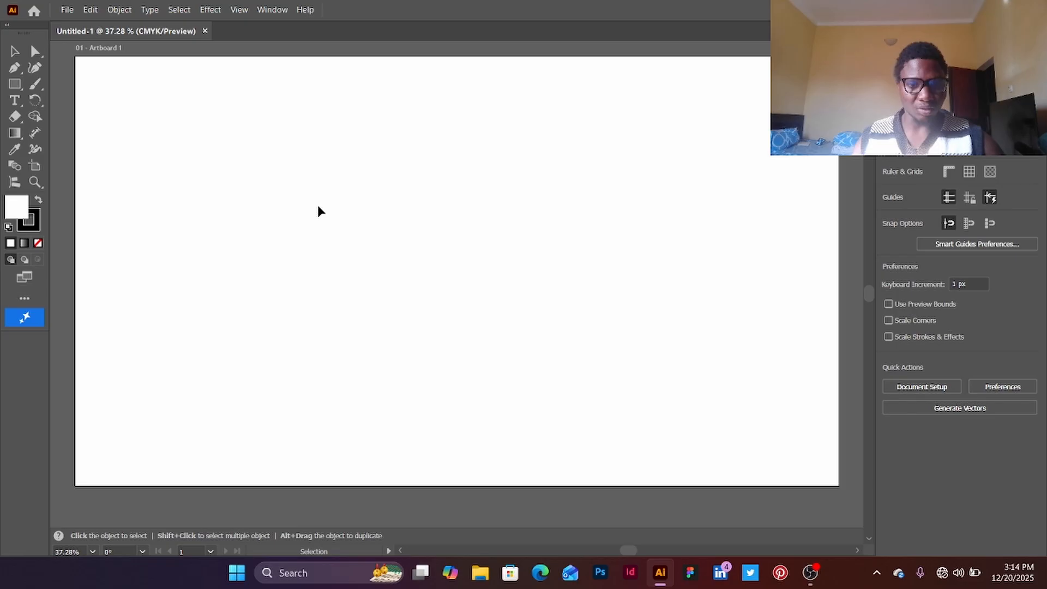
# Place point text on the blank artboard with the Type tool and set its font size to 48 pt.
pyautogui.scroll(-1, 318, 205)
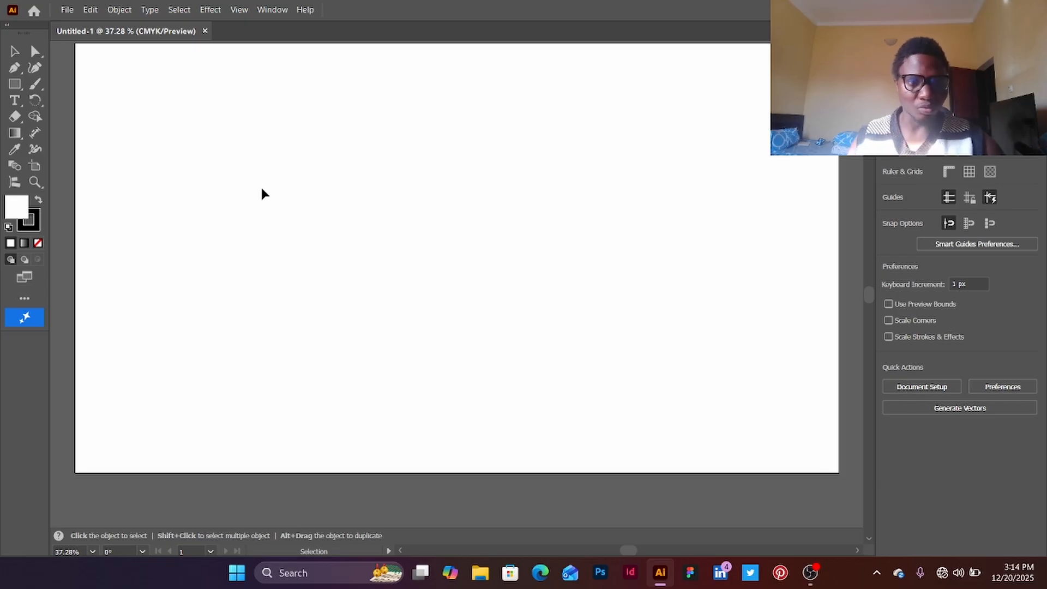
pyautogui.hotkey('ctrl', '1')
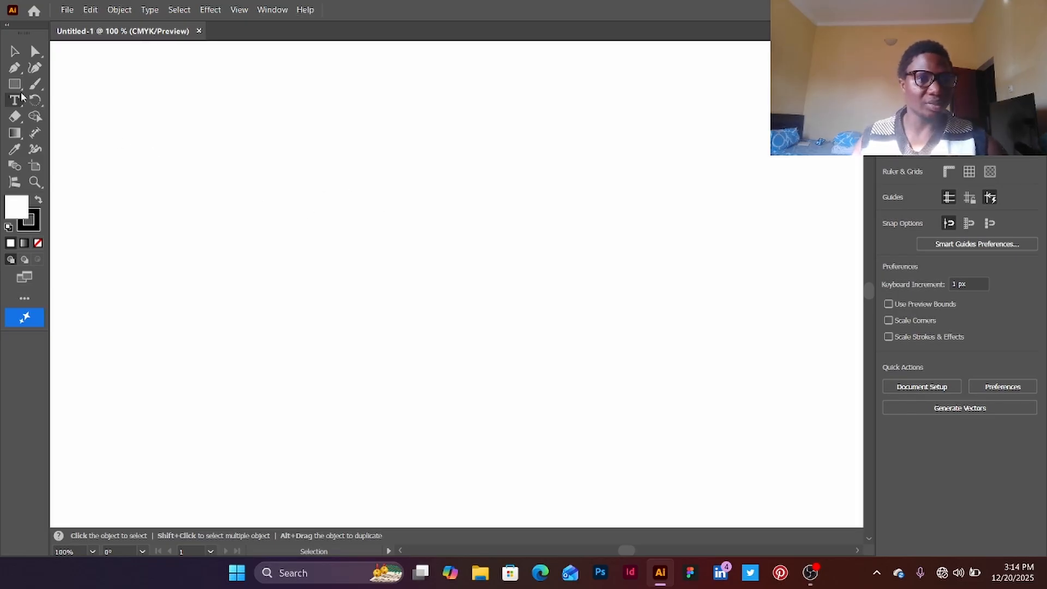
pyautogui.click(15, 100)
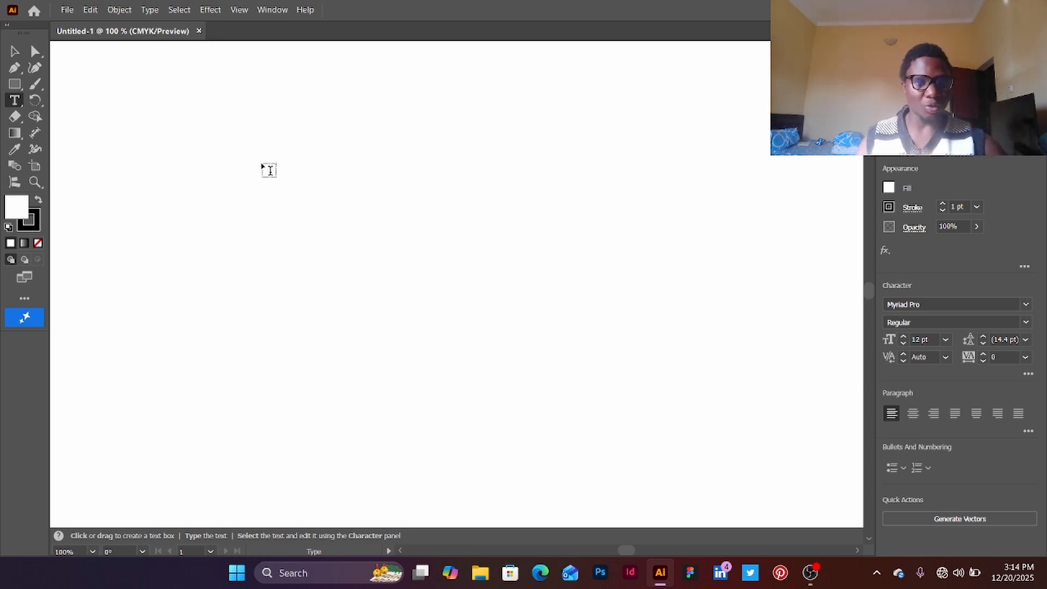
pyautogui.click(285, 199)
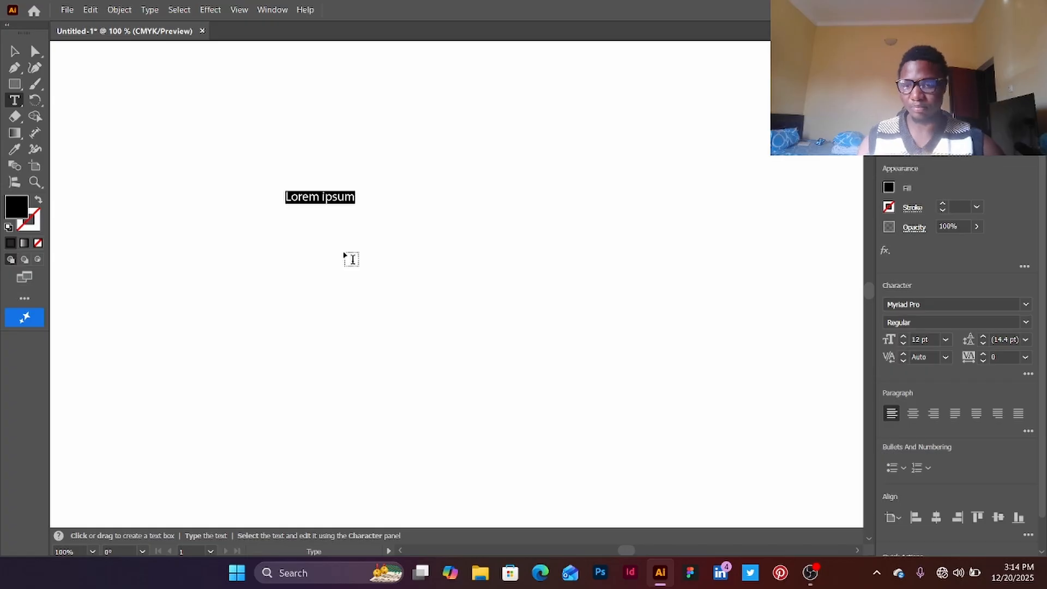
pyautogui.click(945, 339)
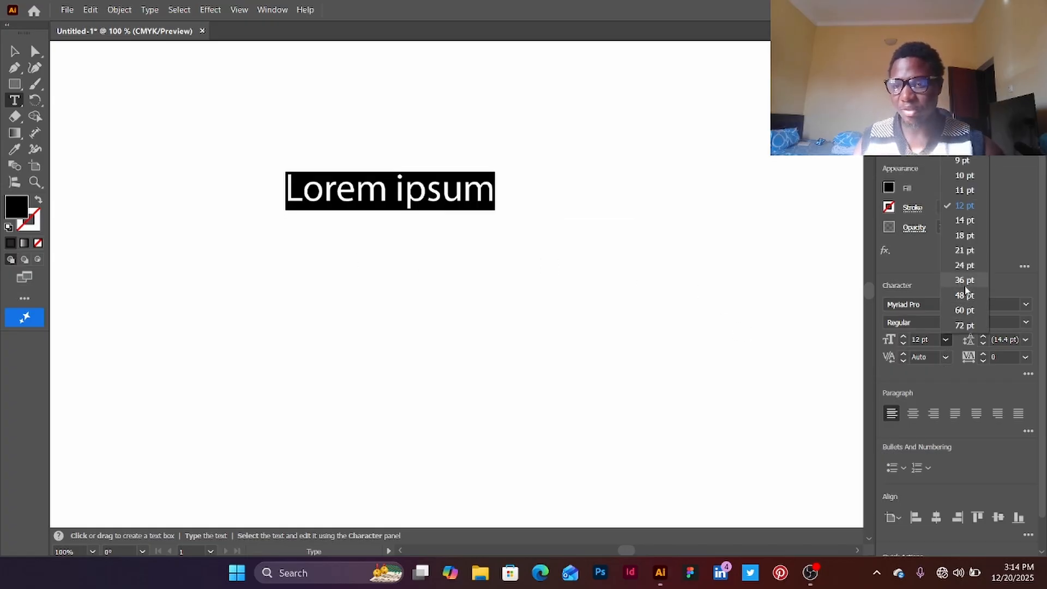
pyautogui.click(964, 295)
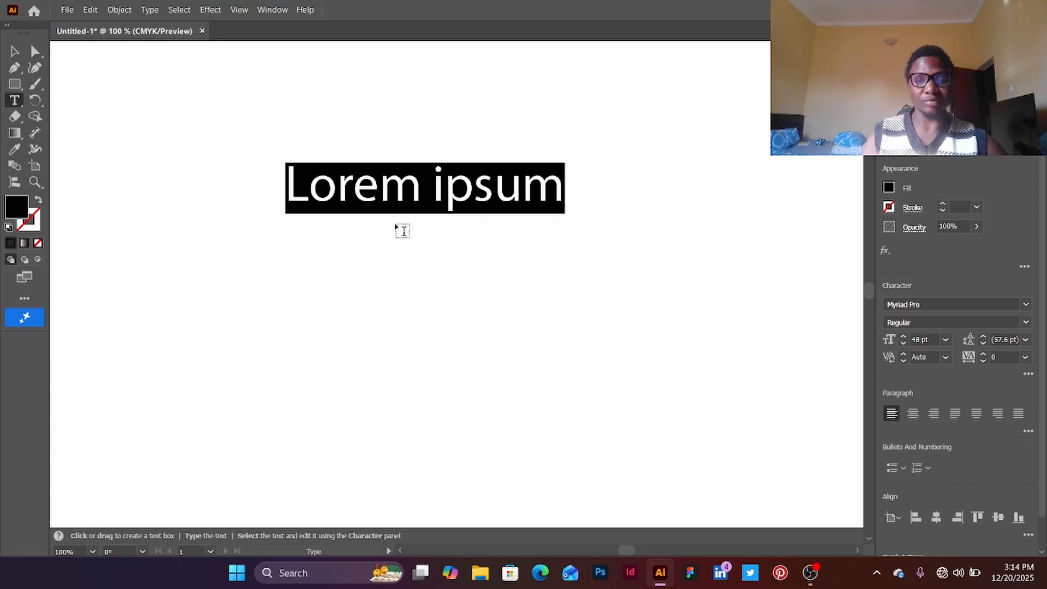
# Replace the placeholder text with "ggfhjhbhc" and move the text object up and to the left on the artboard.
pyautogui.write('ggfhj')
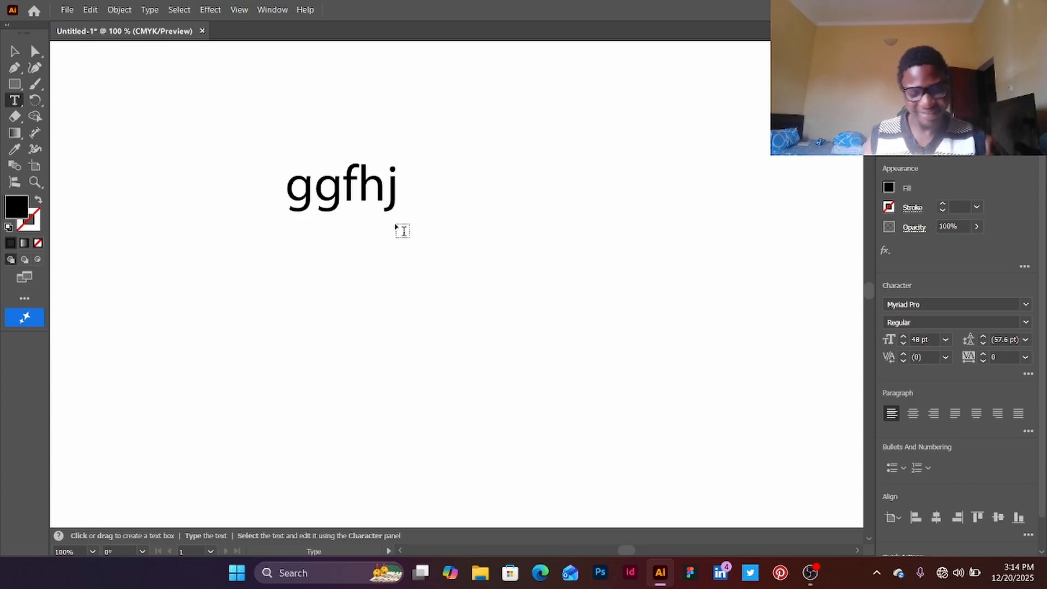
pyautogui.write('hbhc')
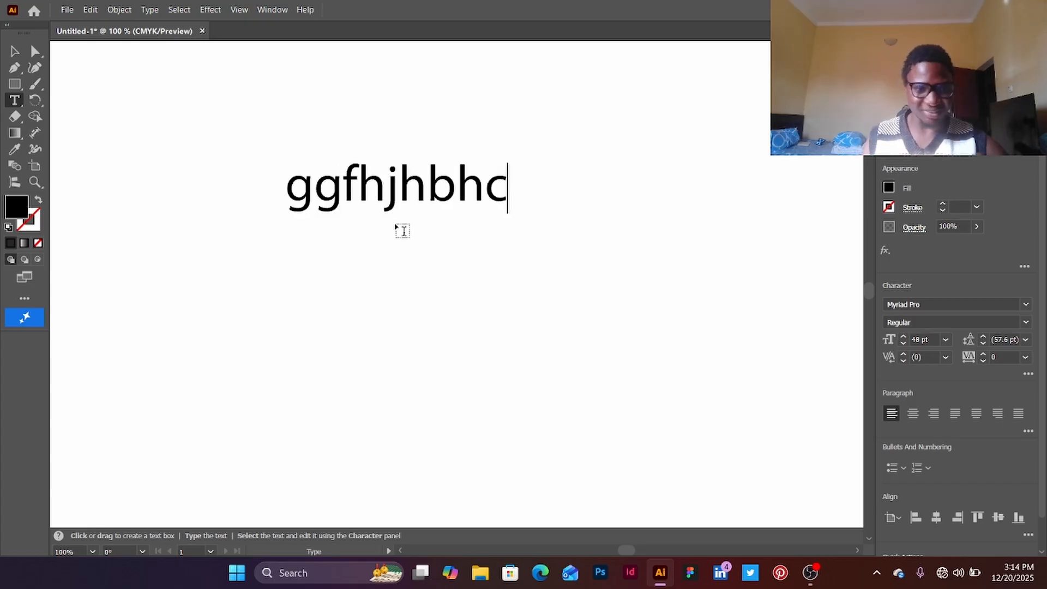
pyautogui.click(14, 50)
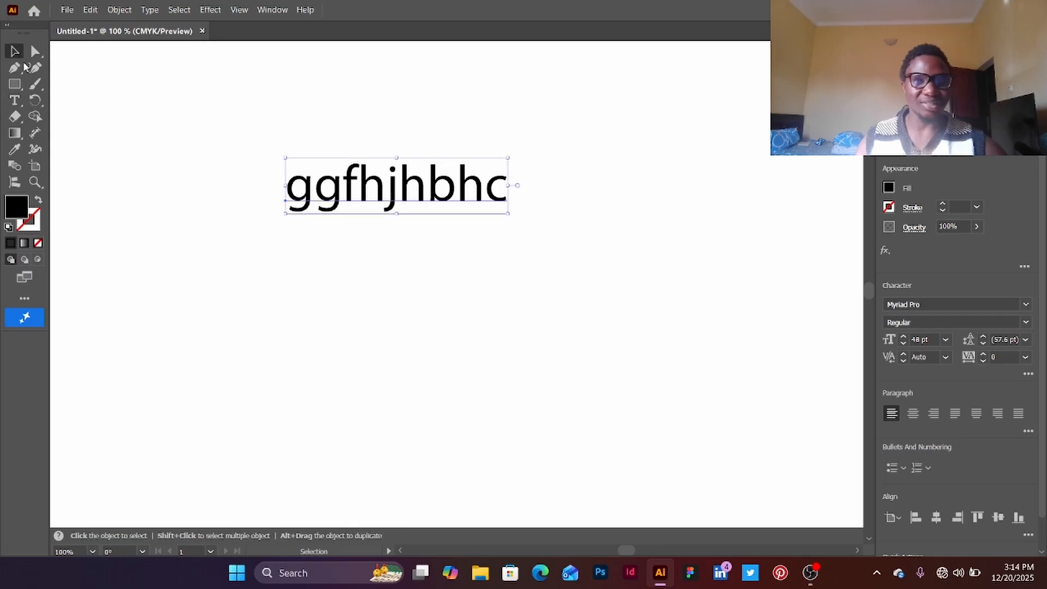
pyautogui.moveTo(383, 209)
pyautogui.mouseDown()
pyautogui.moveTo(345, 198)
pyautogui.moveTo(316, 169)
pyautogui.moveTo(308, 133)
pyautogui.moveTo(269, 104)
pyautogui.mouseUp()
# Create a wide area text box below the "ggfhjhbhc" text with the Type tool.
pyautogui.click(14, 100)
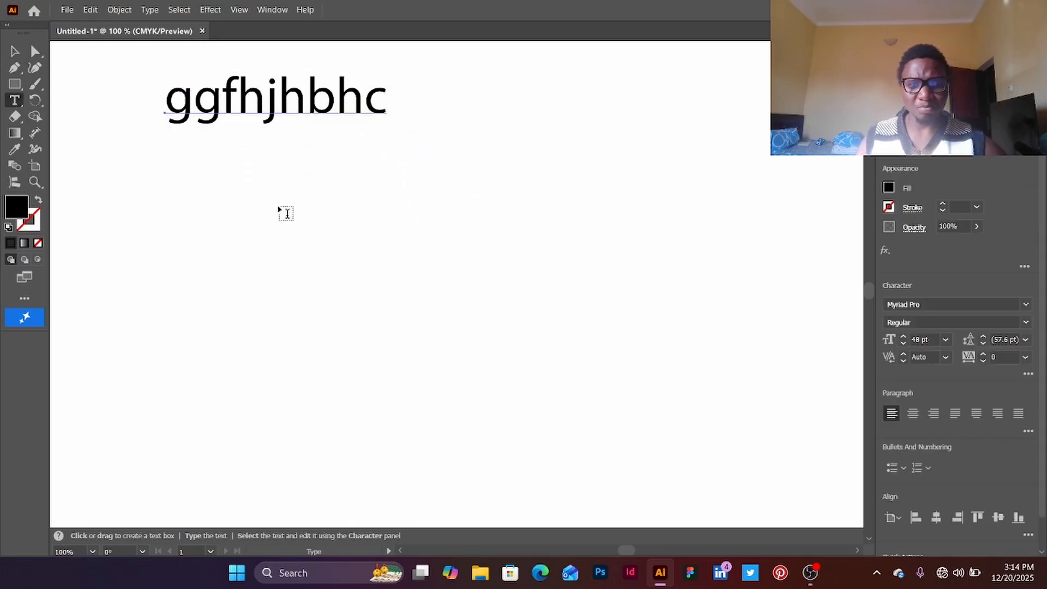
pyautogui.moveTo(222, 167); pyautogui.dragTo(698, 358)
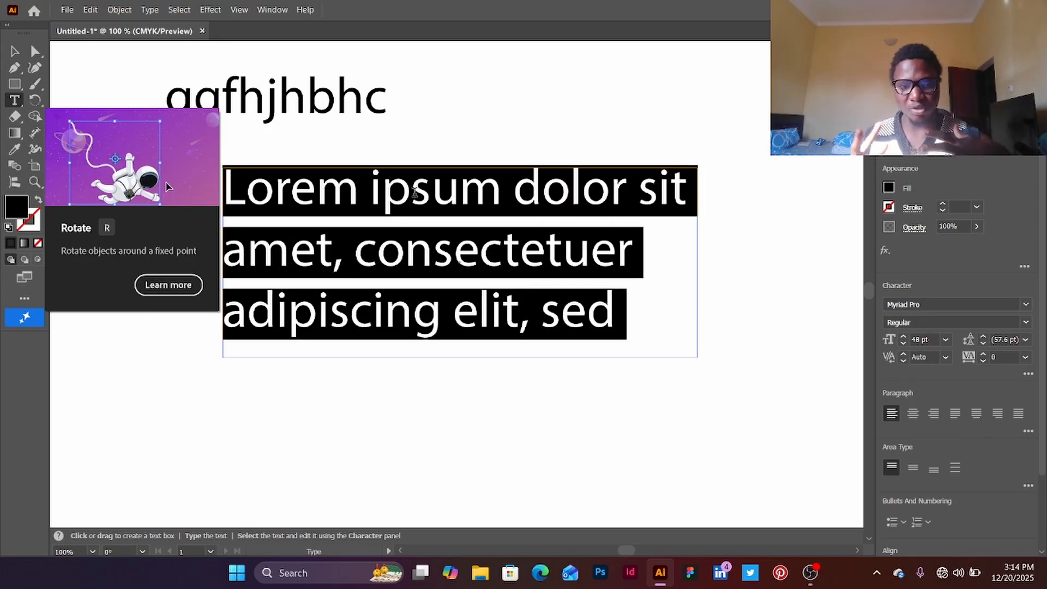
# Fill the area text box with random letters until they wrap onto a second line, and erase them.
pyautogui.write('dggyhfnmncj')
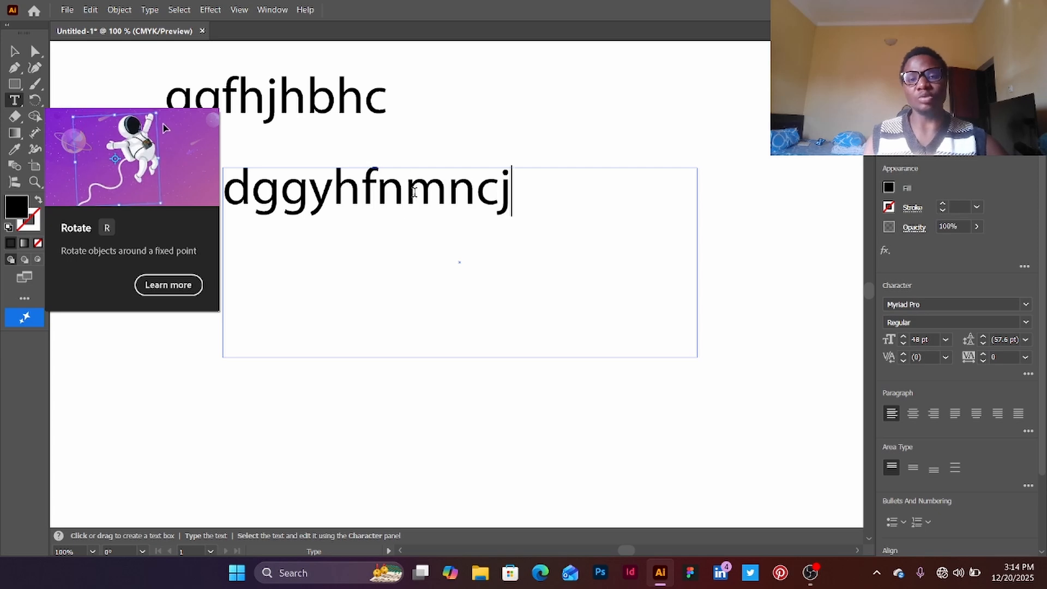
pyautogui.write('djifodklkfopifdhngeqm')
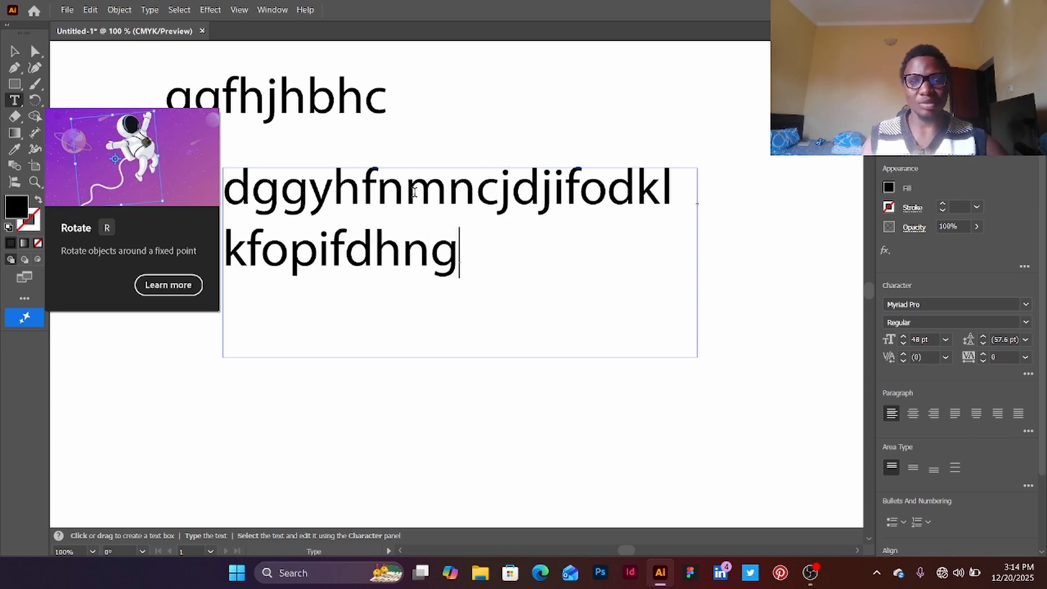
pyautogui.press('BackSpace')
pyautogui.press('BackSpace')
pyautogui.press('BackSpace')
pyautogui.press('BackSpace')
pyautogui.press('BackSpace')
pyautogui.press('BackSpace')
pyautogui.press('BackSpace')
pyautogui.press('BackSpace')
pyautogui.press('BackSpace')
pyautogui.press('BackSpace')
pyautogui.press('BackSpace')
pyautogui.press('BackSpace')
pyautogui.press('BackSpace')
pyautogui.press('BackSpace')
pyautogui.press('BackSpace')
pyautogui.press('BackSpace')
pyautogui.press('BackSpace')
pyautogui.press('BackSpace')
pyautogui.press('BackSpace')
pyautogui.press('BackSpace')
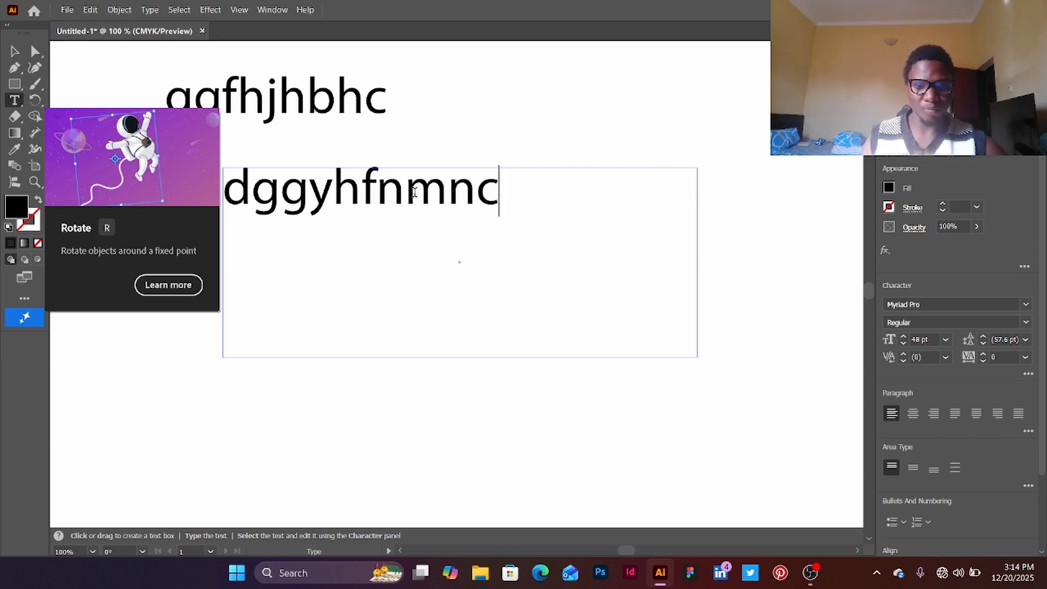
# Write a greeting with the author's name followed by "and this is my first design tutorial here on youtube" in the area text box.
pyautogui.write('hi i')
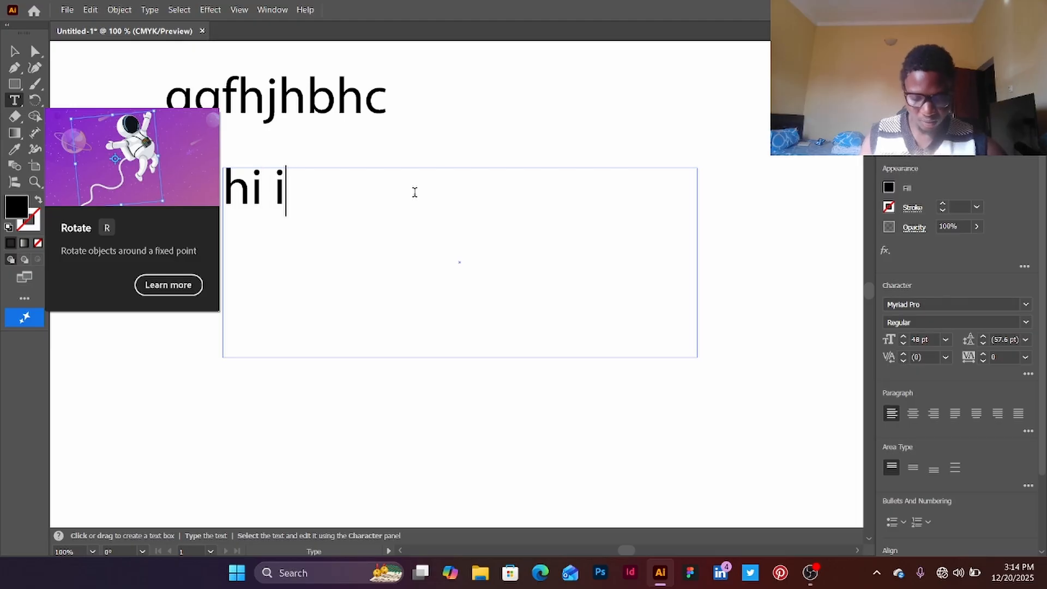
pyautogui.write(' am ayomii')
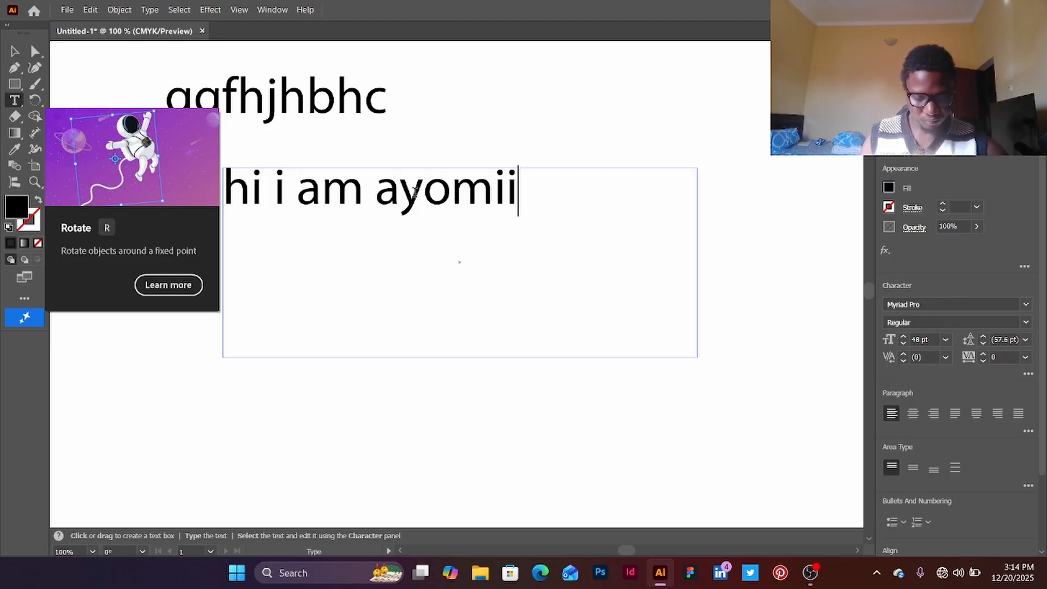
pyautogui.write('day and this ')
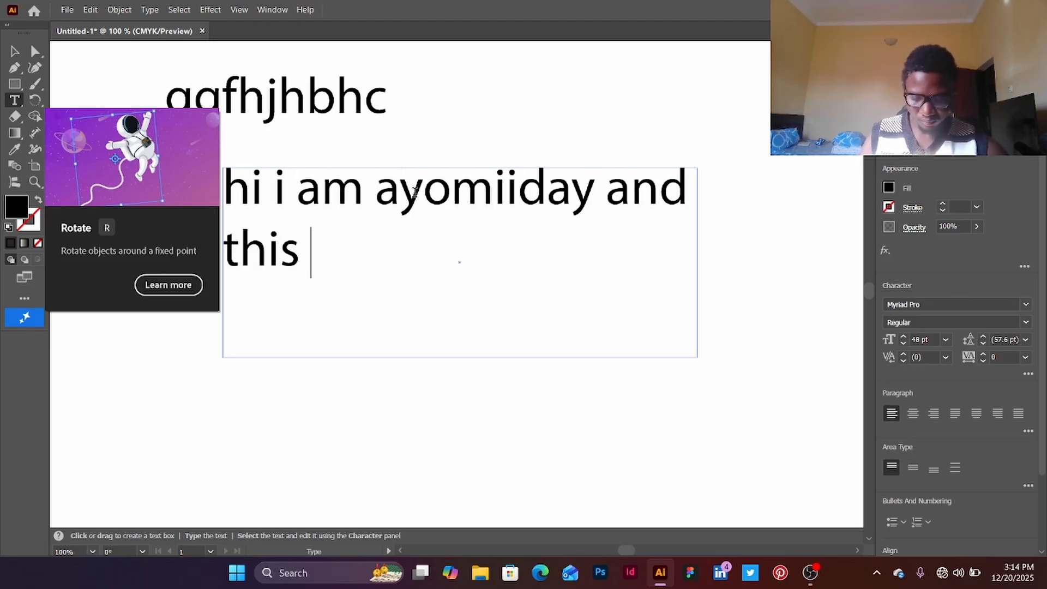
pyautogui.write('is my first')
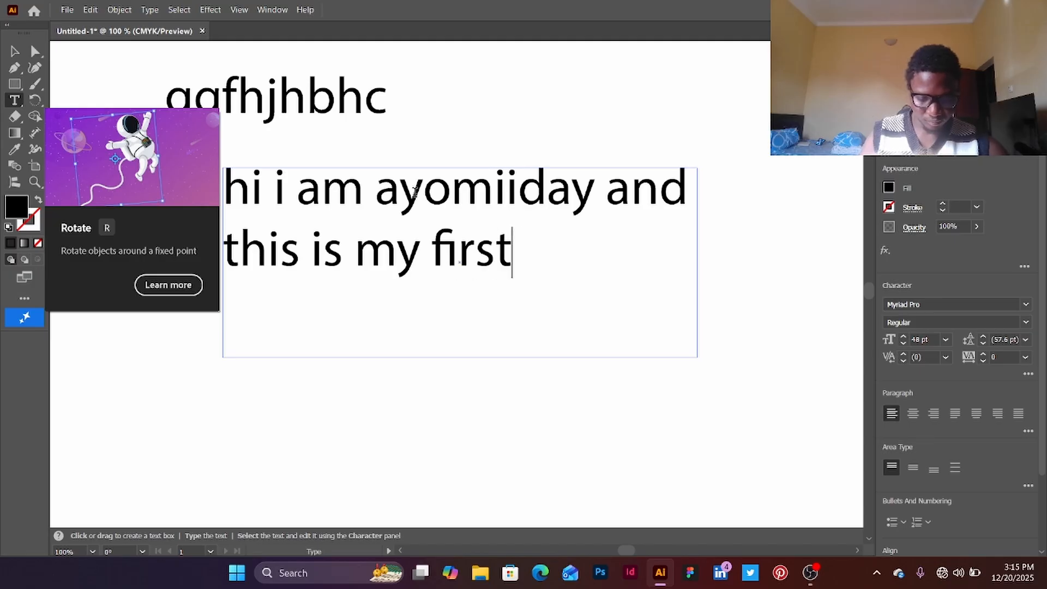
pyautogui.write(' design ')
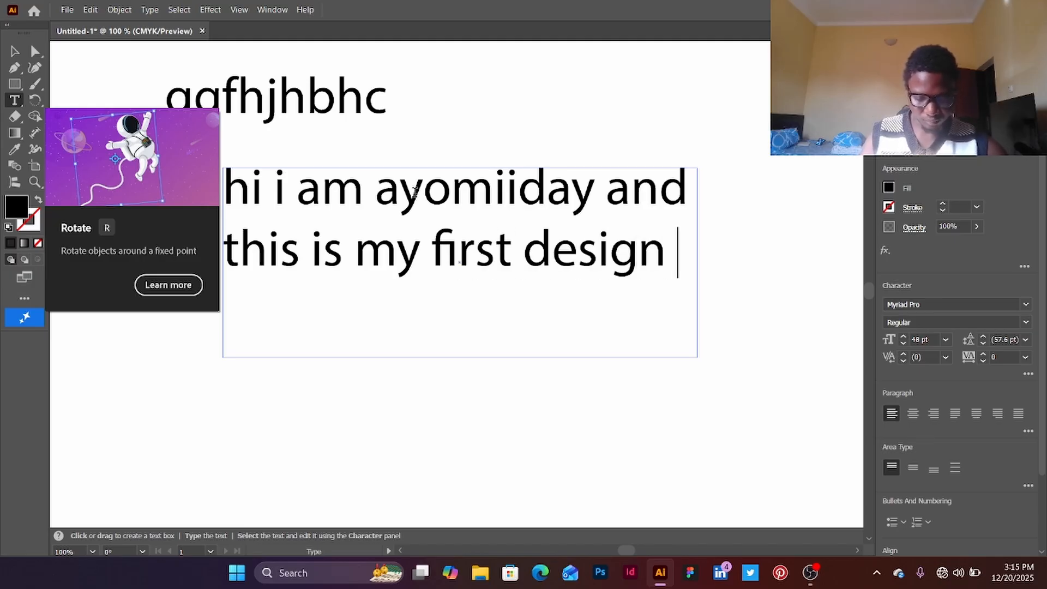
pyautogui.write('tutori')
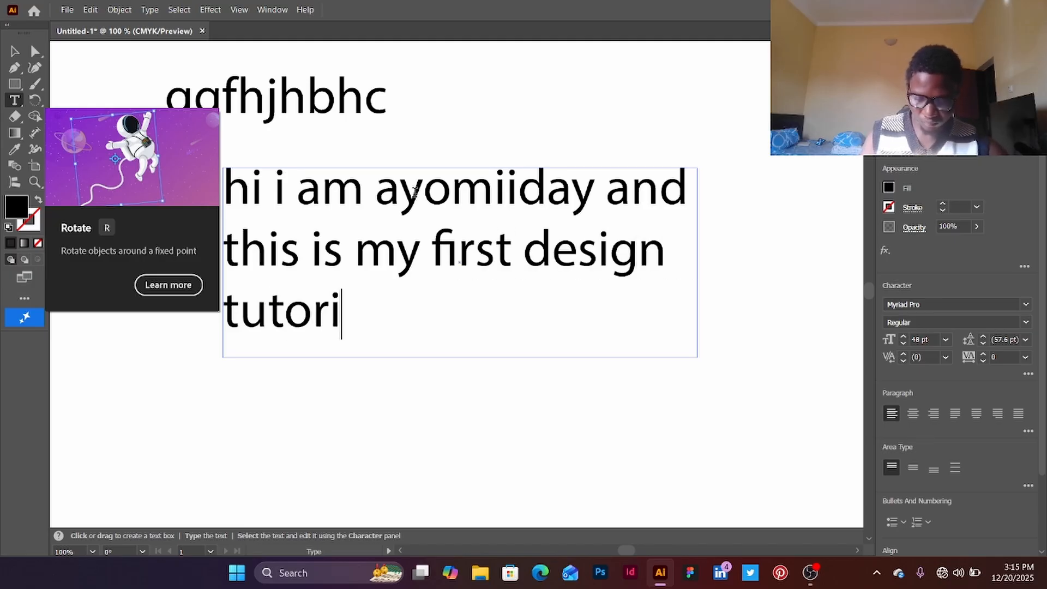
pyautogui.write('al here on ')
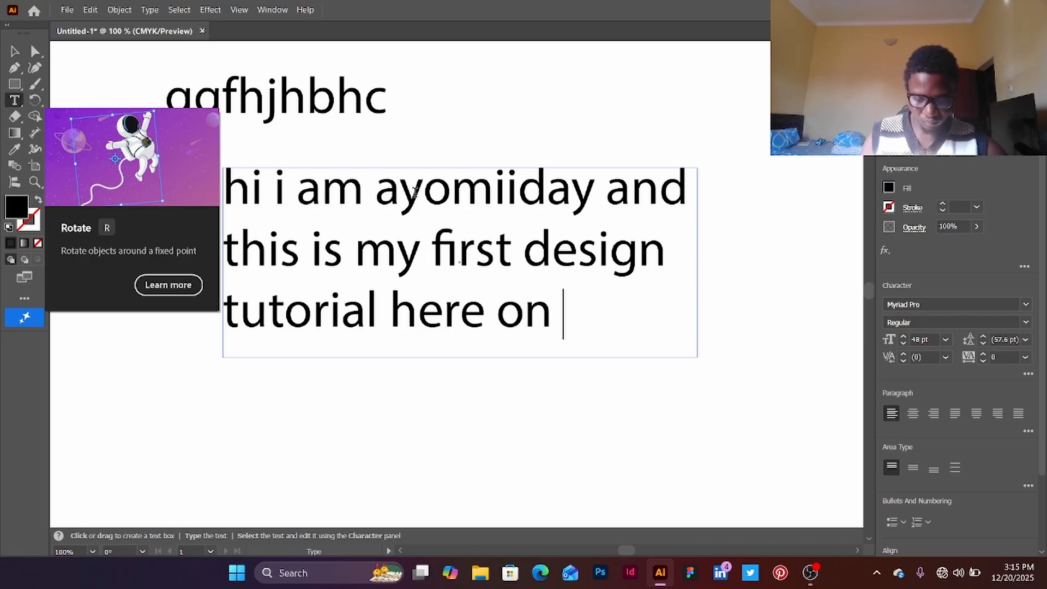
pyautogui.write('youtube')
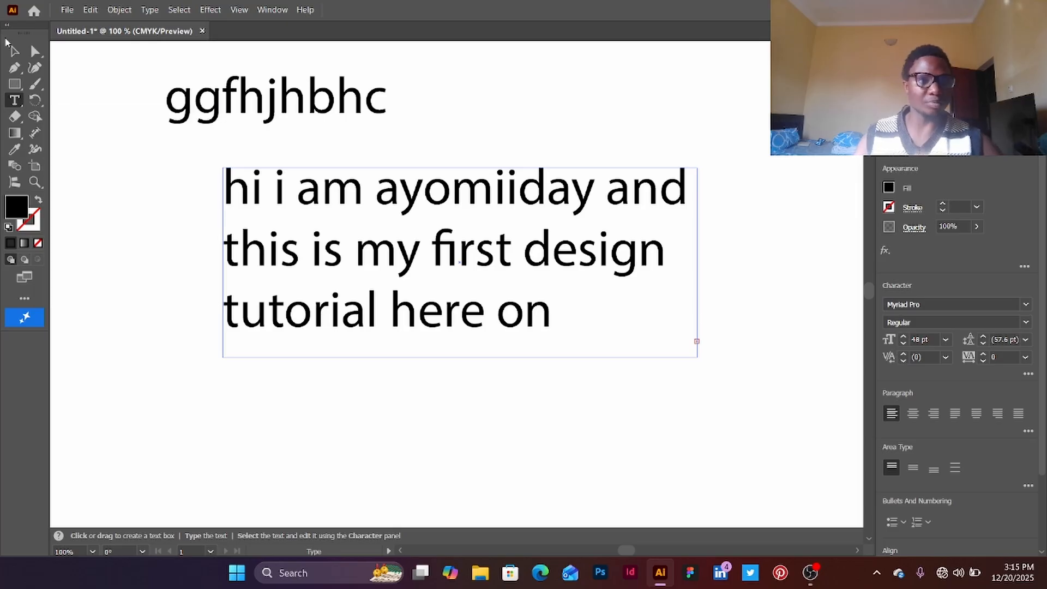
# Extend the area text box downward so "youtube" fits, and move the text box to the right.
pyautogui.click(15, 51)
pyautogui.moveTo(462, 359); pyautogui.dragTo(465, 409)
pyautogui.moveTo(473, 266); pyautogui.dragTo(548, 250)
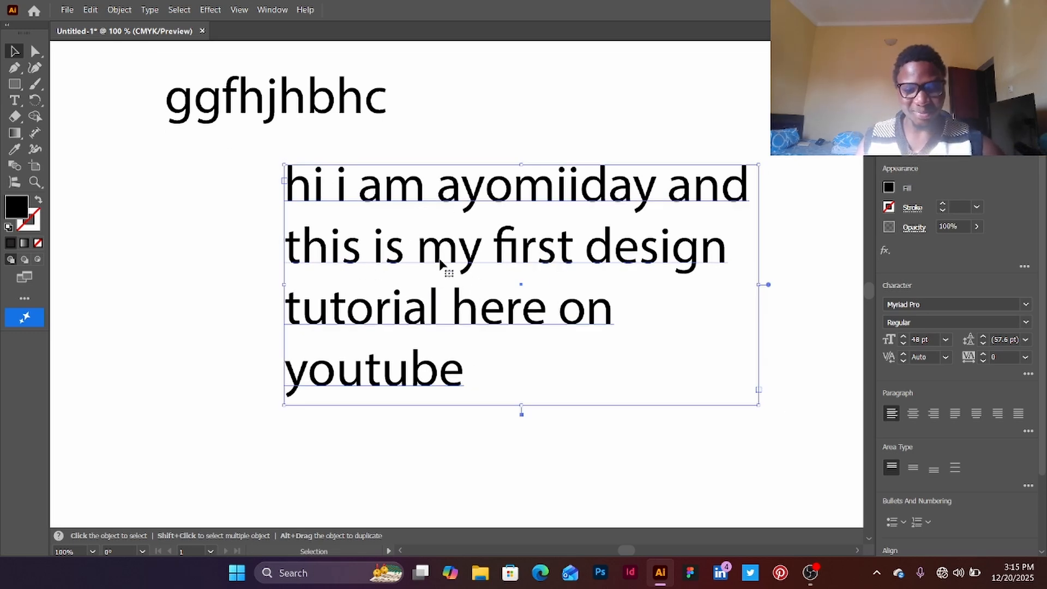
pyautogui.click(35, 100)
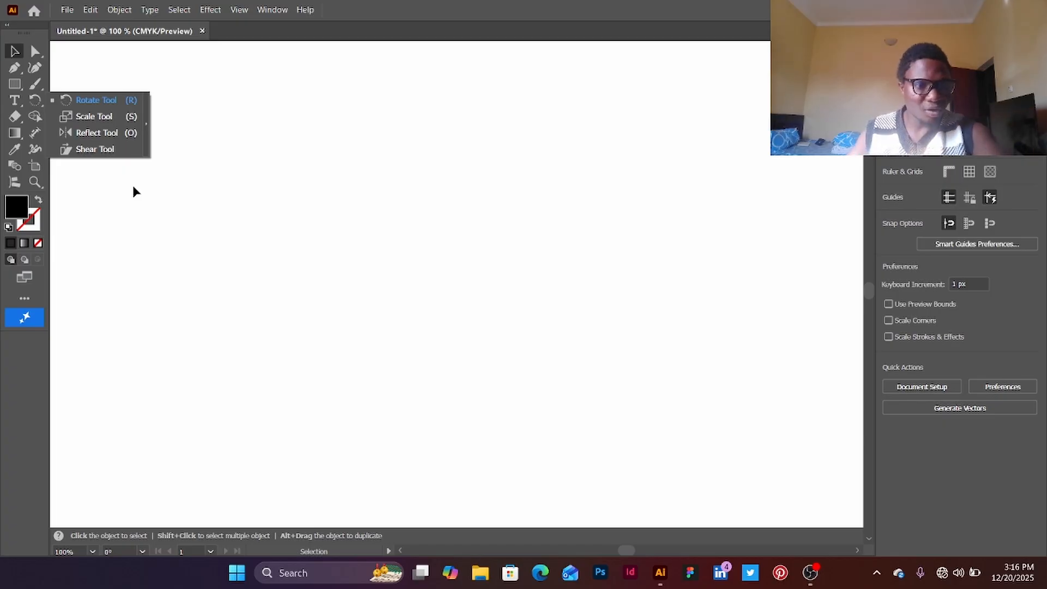
pyautogui.click(9, 52)
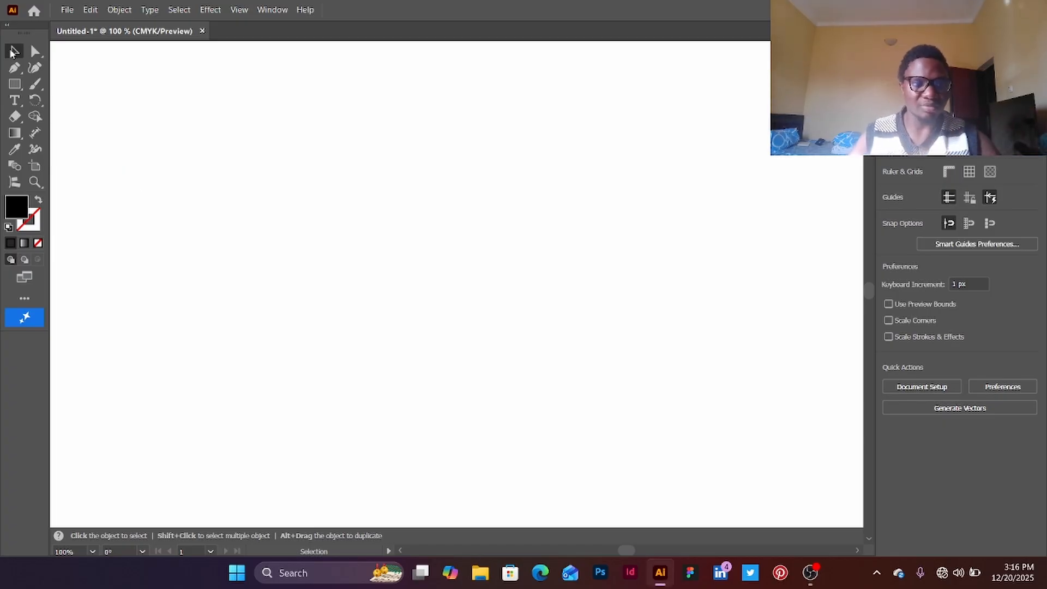
# Draw a black square on the blank artboard with the Rectangle tool and move it slightly up and to the right.
pyautogui.click(14, 85)
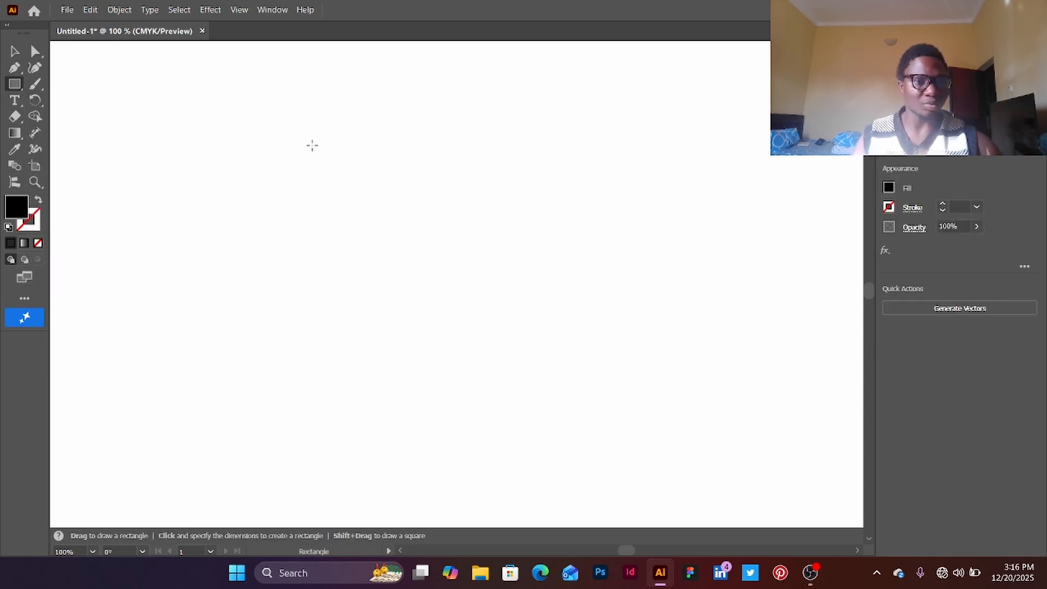
pyautogui.moveTo(305, 132); pyautogui.dragTo(552, 299)
pyautogui.press('v')
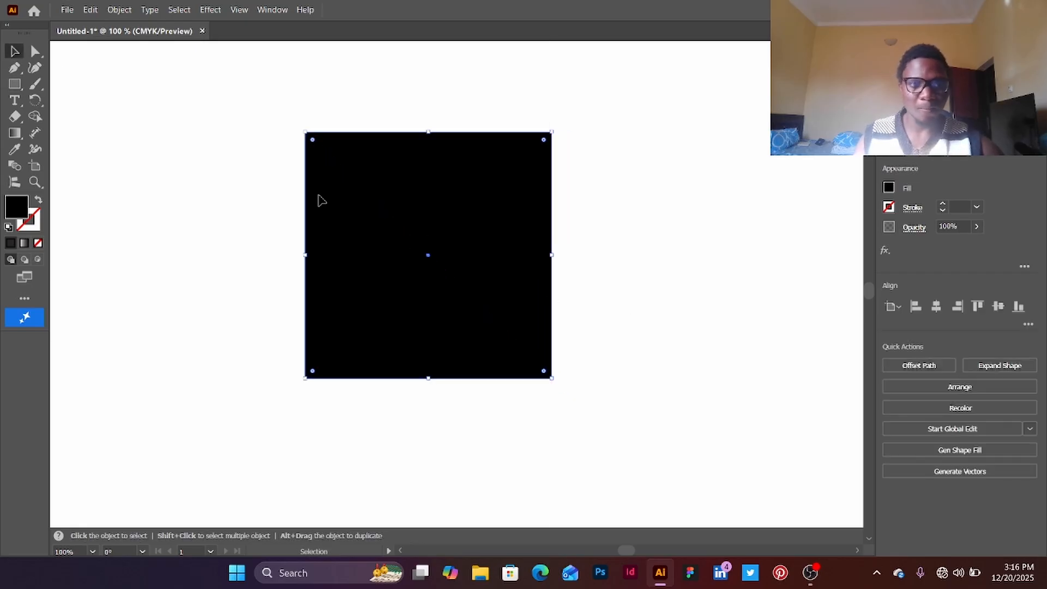
pyautogui.moveTo(428, 266); pyautogui.dragTo(468, 240)
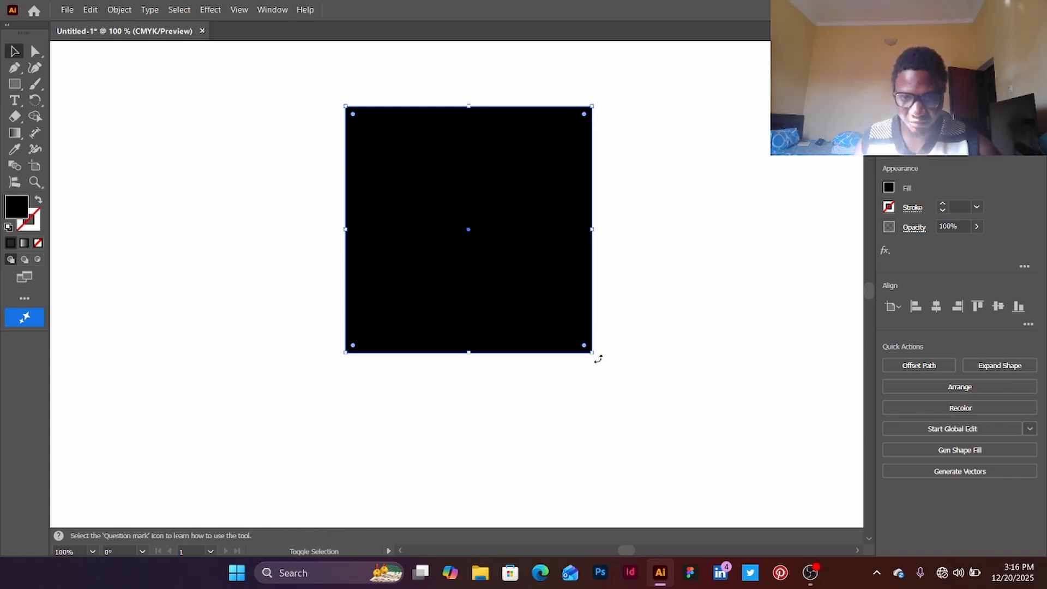
# Rotate the black square around its center until it sits tilted, and scale it down slightly.
pyautogui.moveTo(637, 312); pyautogui.dragTo(651, 272)
pyautogui.moveTo(665, 187); pyautogui.dragTo(610, 149)
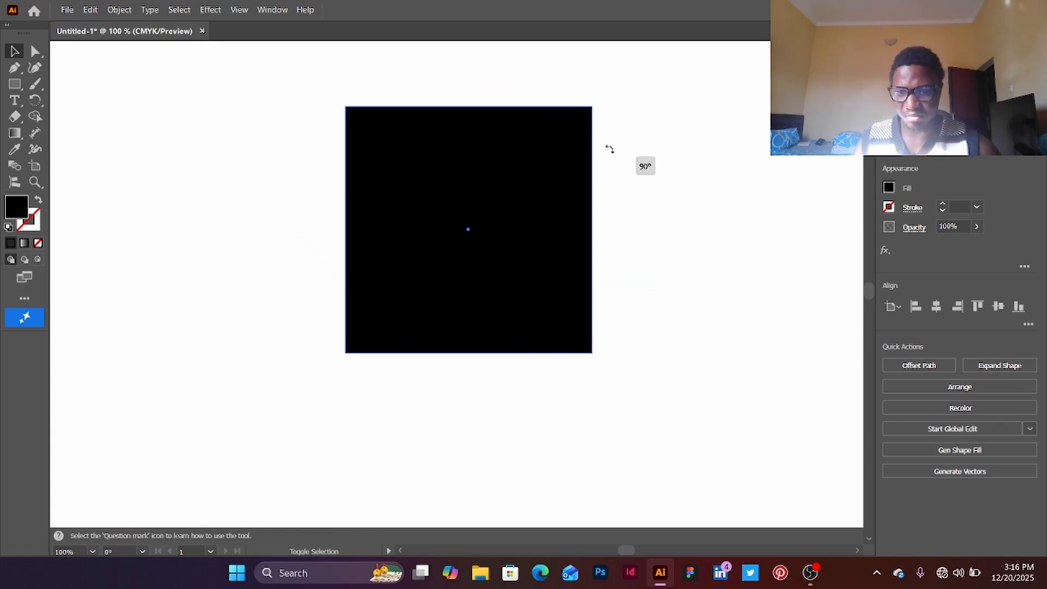
pyautogui.moveTo(524, 167); pyautogui.dragTo(334, 190)
pyautogui.moveTo(319, 236); pyautogui.dragTo(650, 301)
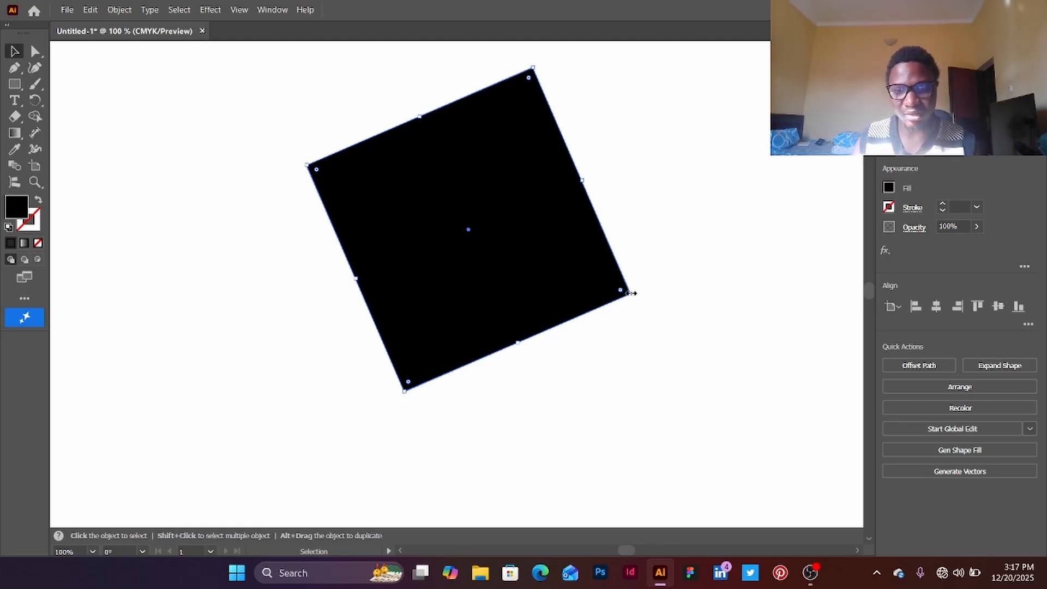
pyautogui.moveTo(631, 293)
pyautogui.mouseDown()
pyautogui.moveTo(729, 323)
pyautogui.moveTo(640, 281)
pyautogui.moveTo(466, 335)
pyautogui.moveTo(573, 349)
pyautogui.moveTo(722, 214)
pyautogui.moveTo(614, 323)
pyautogui.moveTo(764, 361)
pyautogui.moveTo(421, 297)
pyautogui.moveTo(717, 301)
pyautogui.moveTo(713, 334)
pyautogui.moveTo(457, 254)
pyautogui.moveTo(622, 304)
pyautogui.moveTo(639, 321)
pyautogui.moveTo(647, 172)
pyautogui.moveTo(629, 369)
pyautogui.moveTo(592, 284)
pyautogui.moveTo(615, 282)
pyautogui.mouseUp()
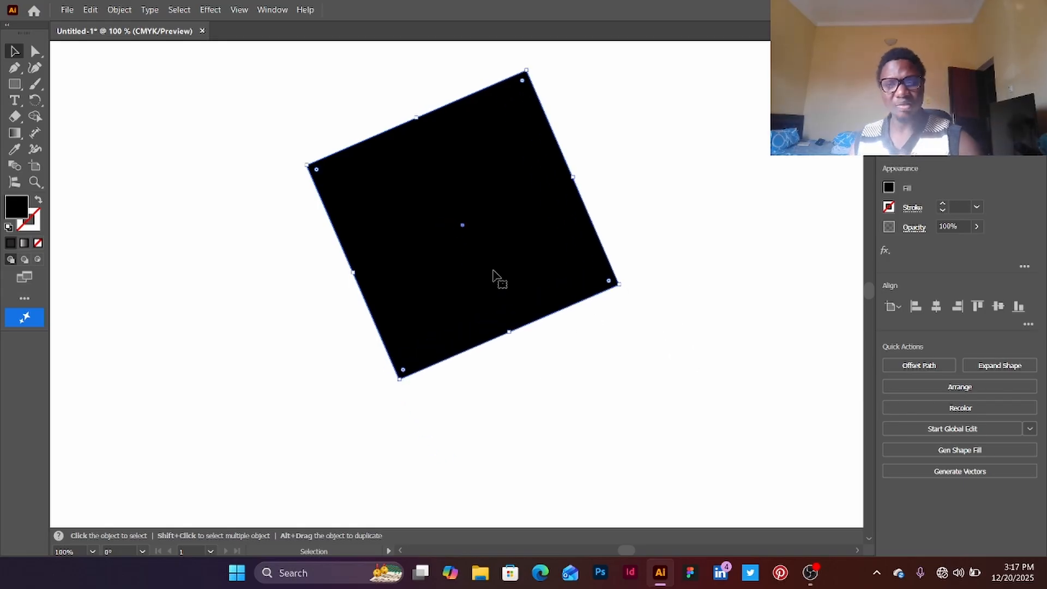
# Delete the tilted square and draw a wide black rectangle in its place.
pyautogui.press('Delete')
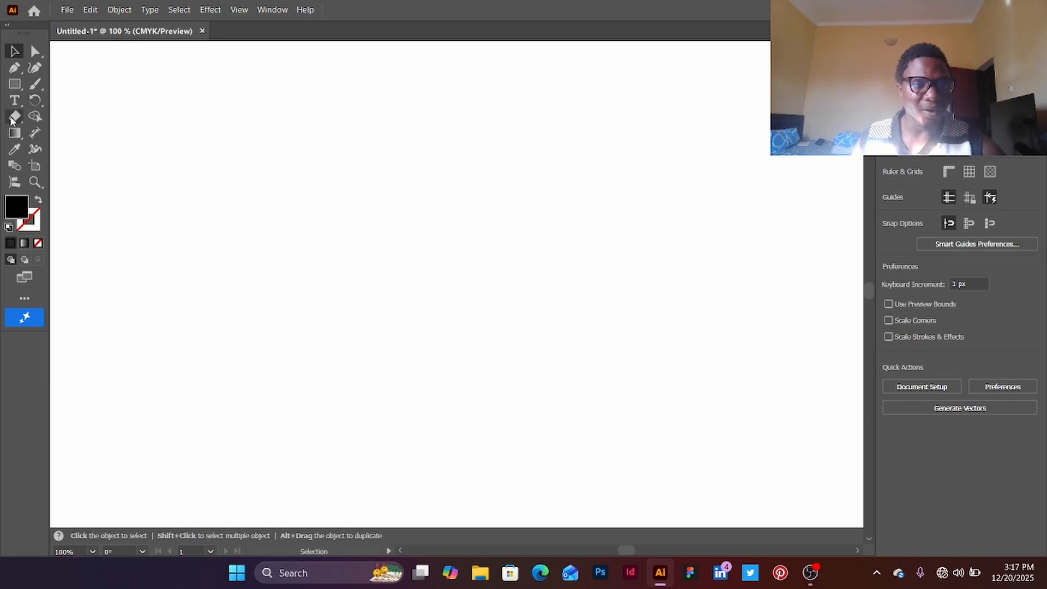
pyautogui.click(14, 120)
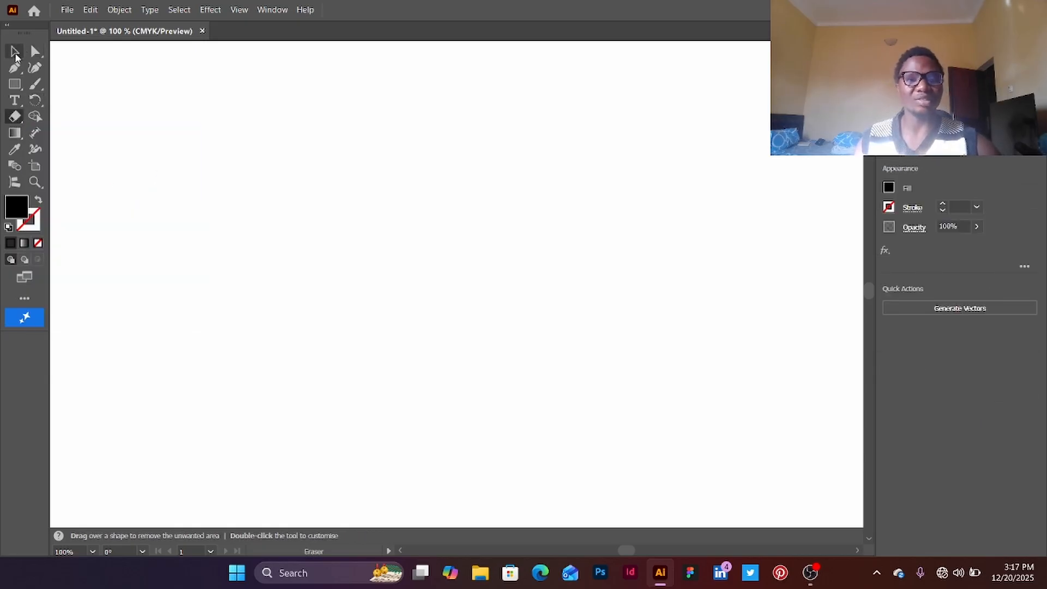
pyautogui.click(15, 84)
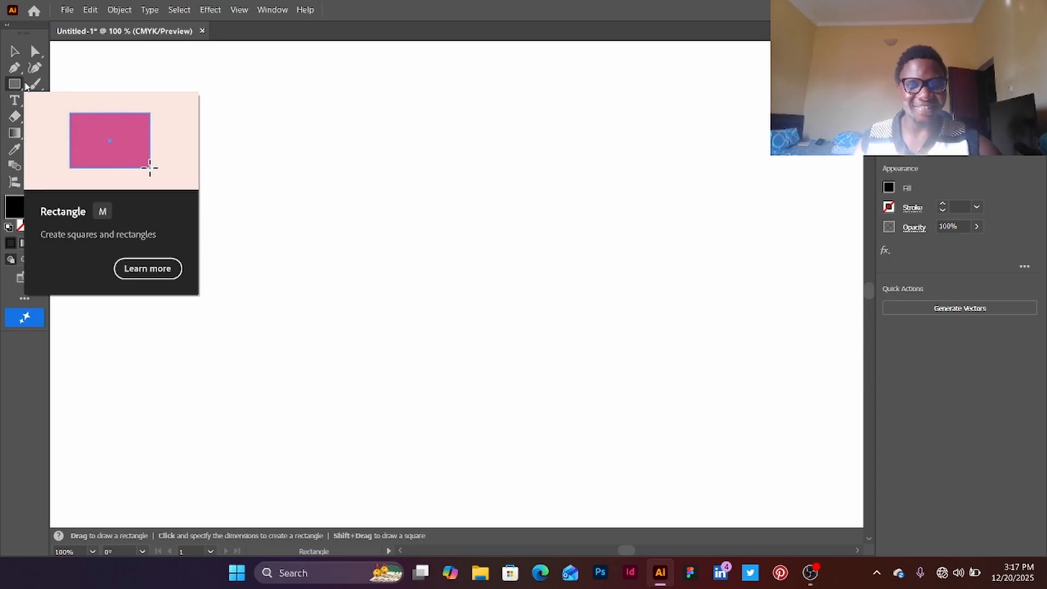
pyautogui.moveTo(302, 128); pyautogui.dragTo(612, 329)
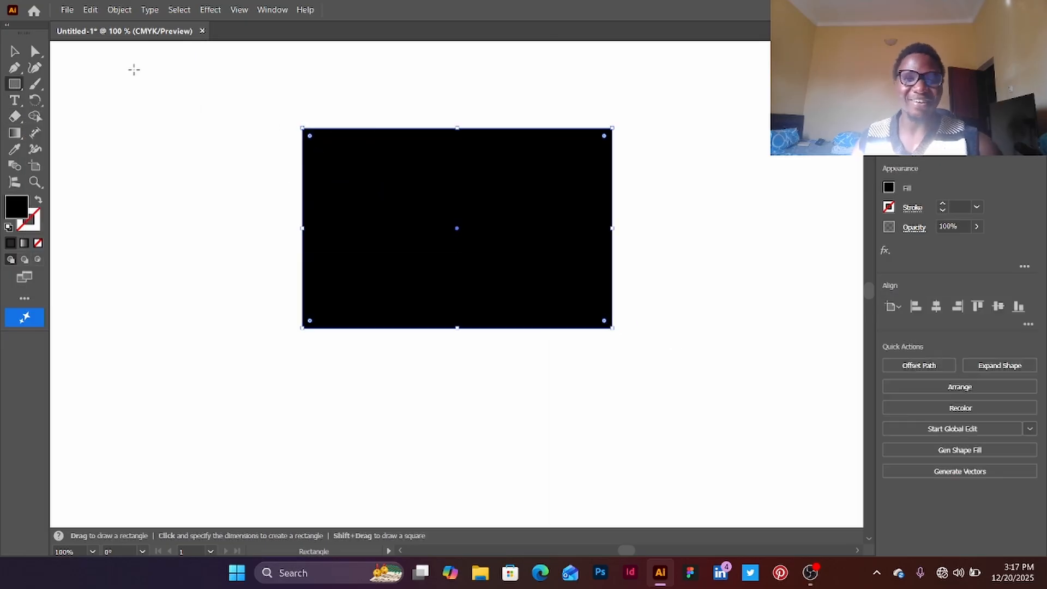
# Configure the Eraser tool with 100% roundness, an angle of -176° and a size of 54 pt.
pyautogui.click(20, 118)
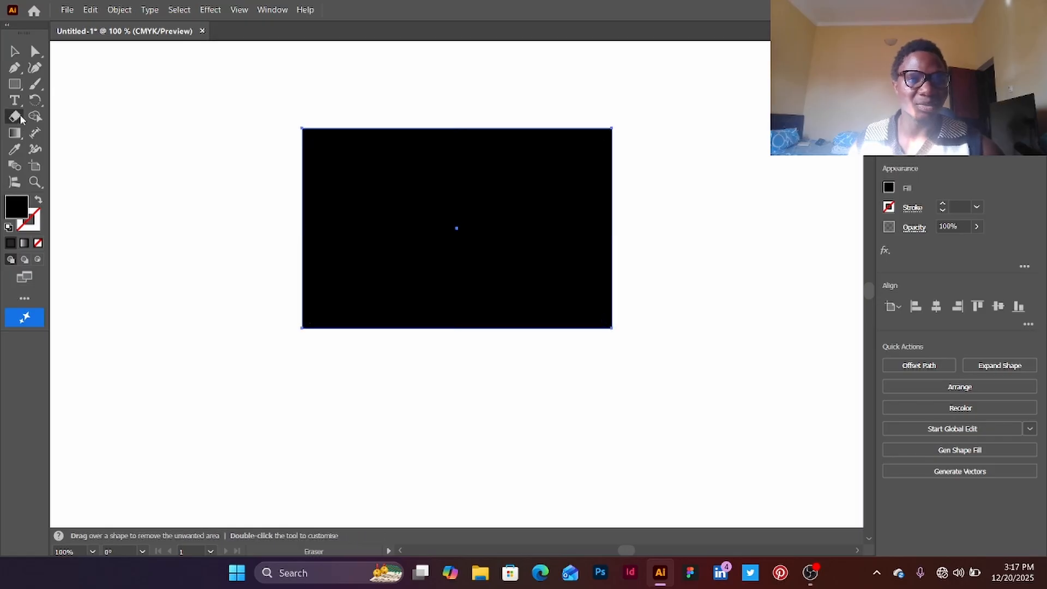
pyautogui.click(18, 119)
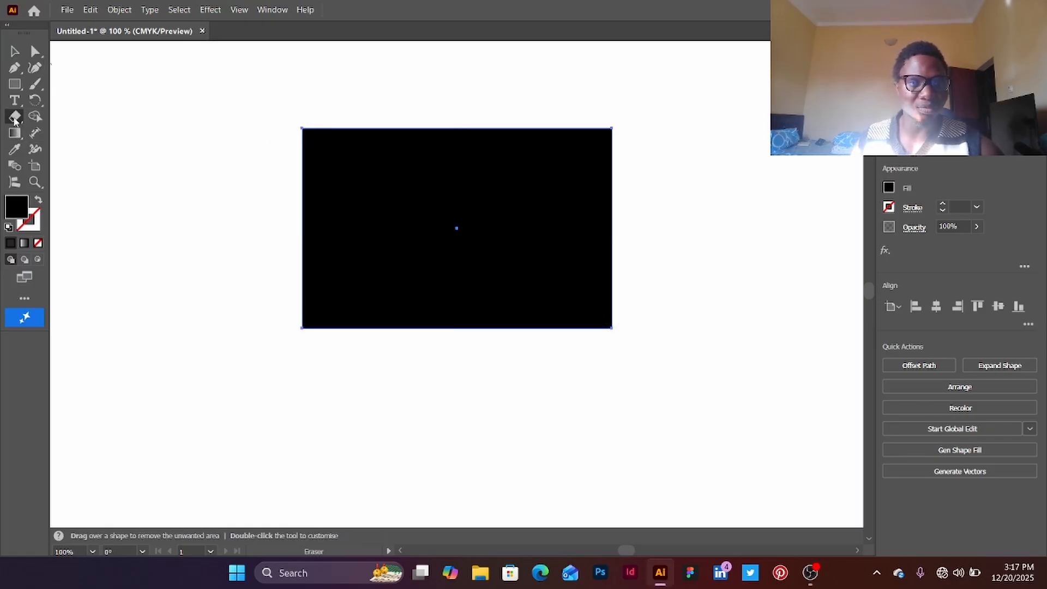
pyautogui.doubleClick(15, 118)
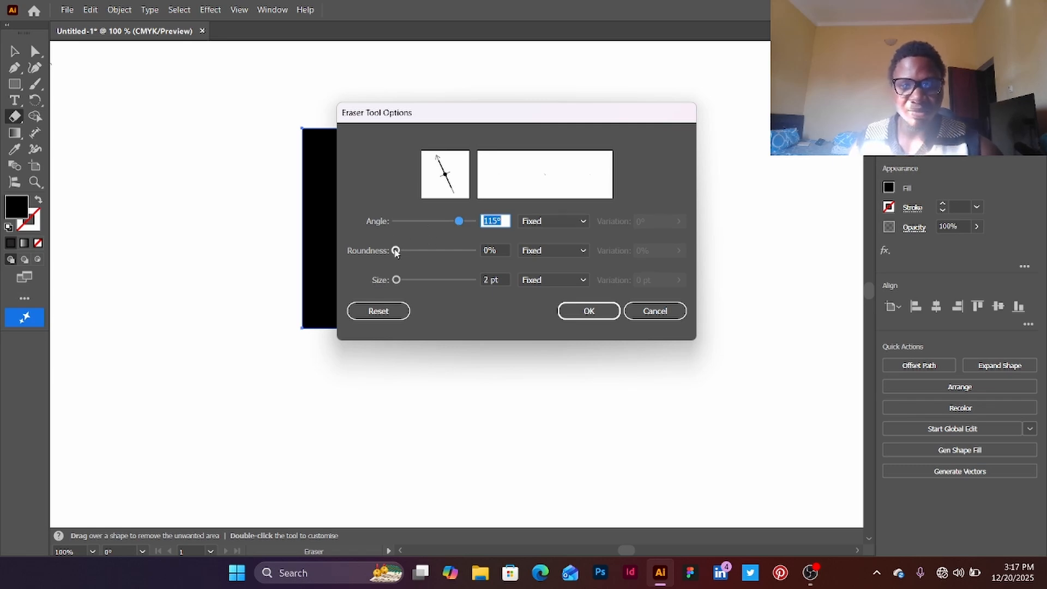
pyautogui.moveTo(396, 251); pyautogui.dragTo(474, 260)
pyautogui.moveTo(460, 224); pyautogui.dragTo(397, 220)
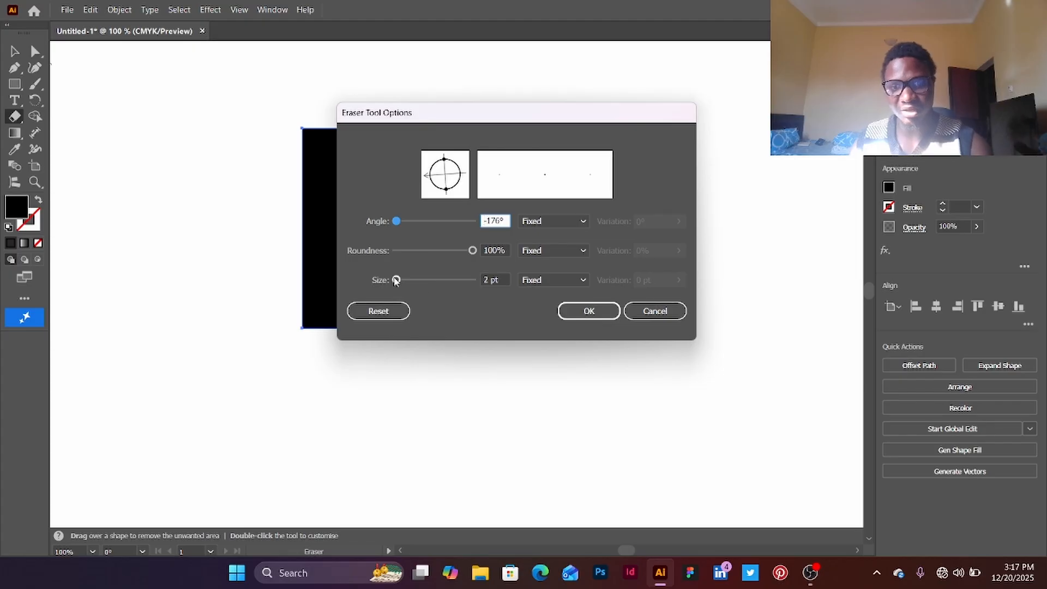
pyautogui.moveTo(397, 279)
pyautogui.mouseDown()
pyautogui.moveTo(448, 281)
pyautogui.moveTo(416, 281)
pyautogui.mouseUp()
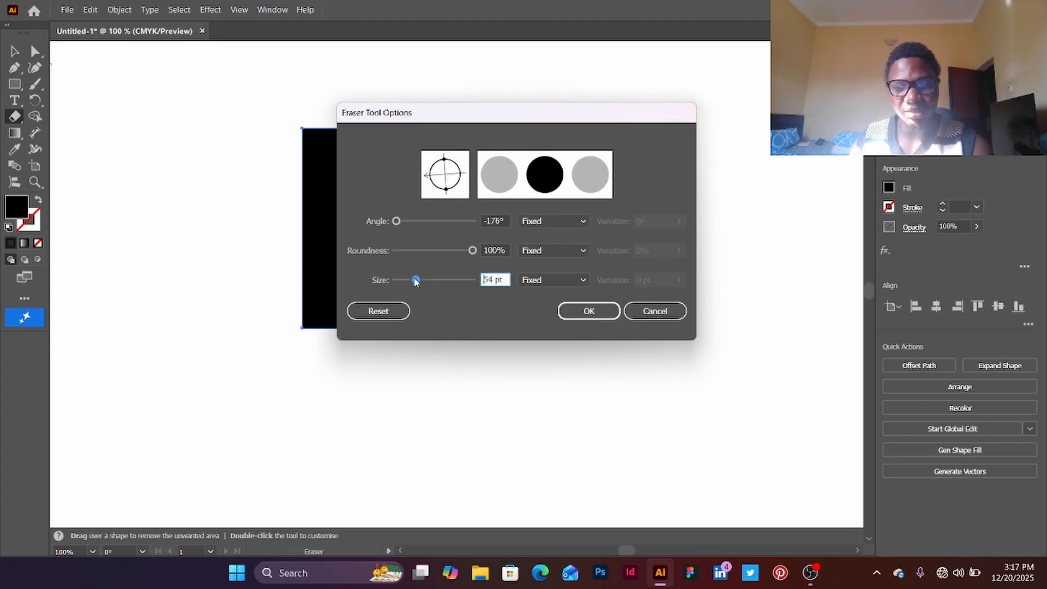
pyautogui.click(589, 311)
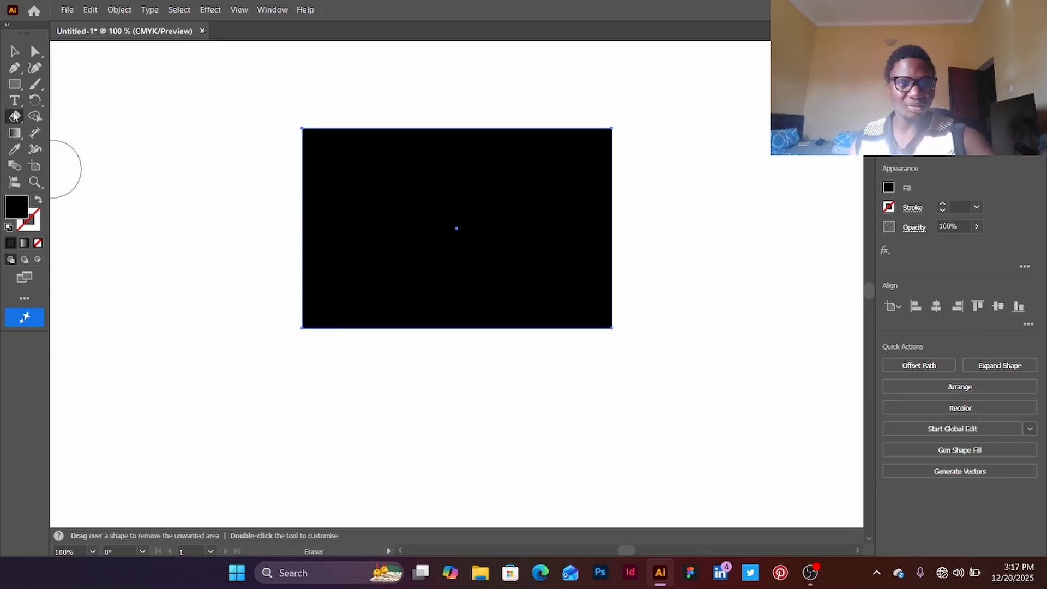
# Erase the black rectangle with broad, curving Eraser strokes across its whole area.
pyautogui.moveTo(340, 136)
pyautogui.mouseDown()
pyautogui.moveTo(344, 289)
pyautogui.moveTo(454, 258)
pyautogui.moveTo(496, 303)
pyautogui.moveTo(391, 357)
pyautogui.moveTo(320, 362)
pyautogui.mouseUp()
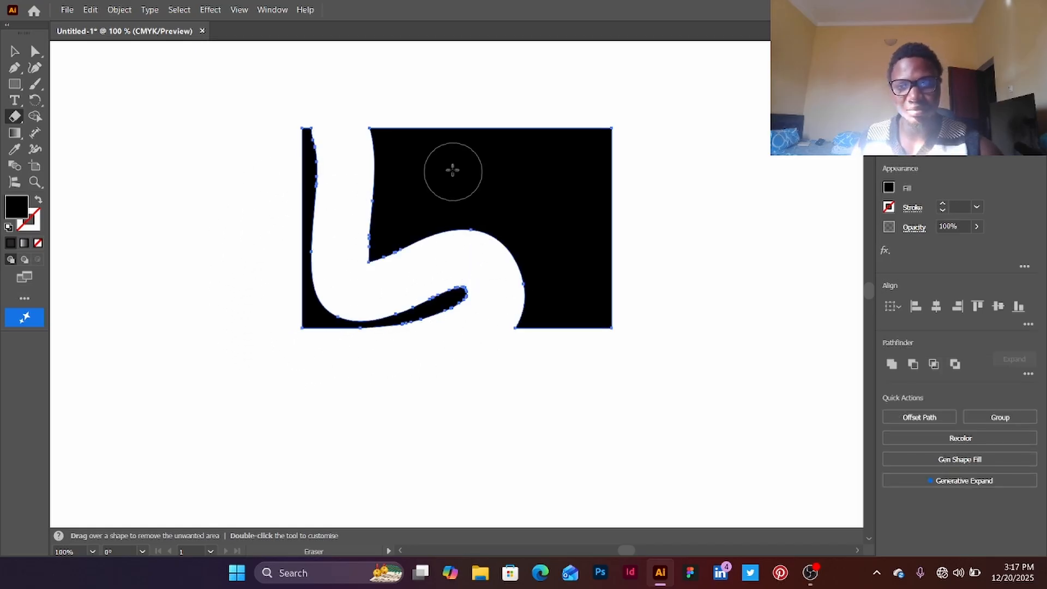
pyautogui.moveTo(474, 131)
pyautogui.mouseDown()
pyautogui.moveTo(522, 185)
pyautogui.moveTo(578, 201)
pyautogui.moveTo(643, 283)
pyautogui.mouseUp()
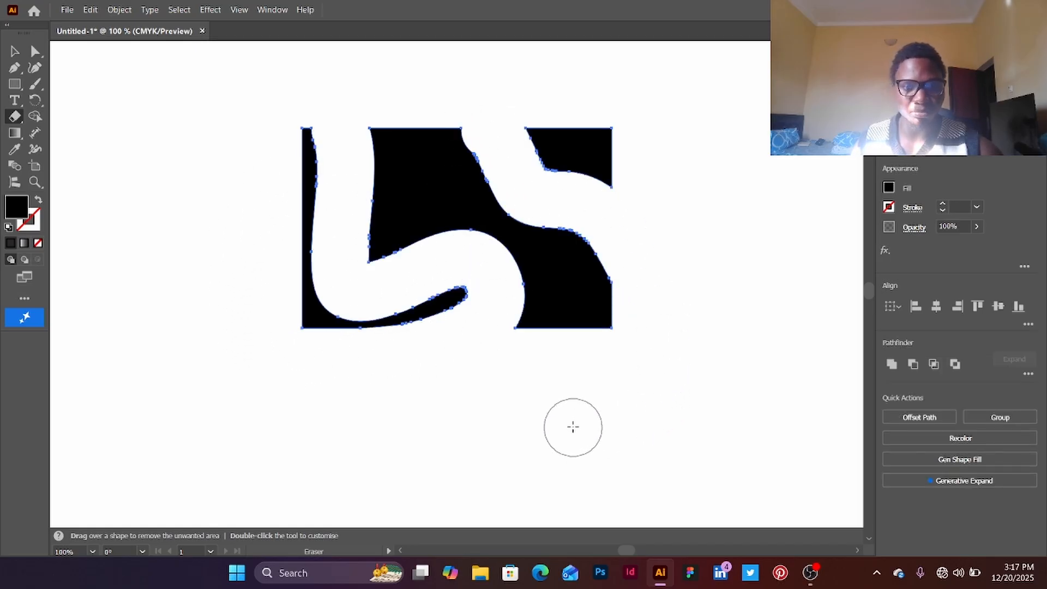
pyautogui.moveTo(499, 180)
pyautogui.mouseDown()
pyautogui.moveTo(388, 222)
pyautogui.moveTo(381, 236)
pyautogui.mouseUp()
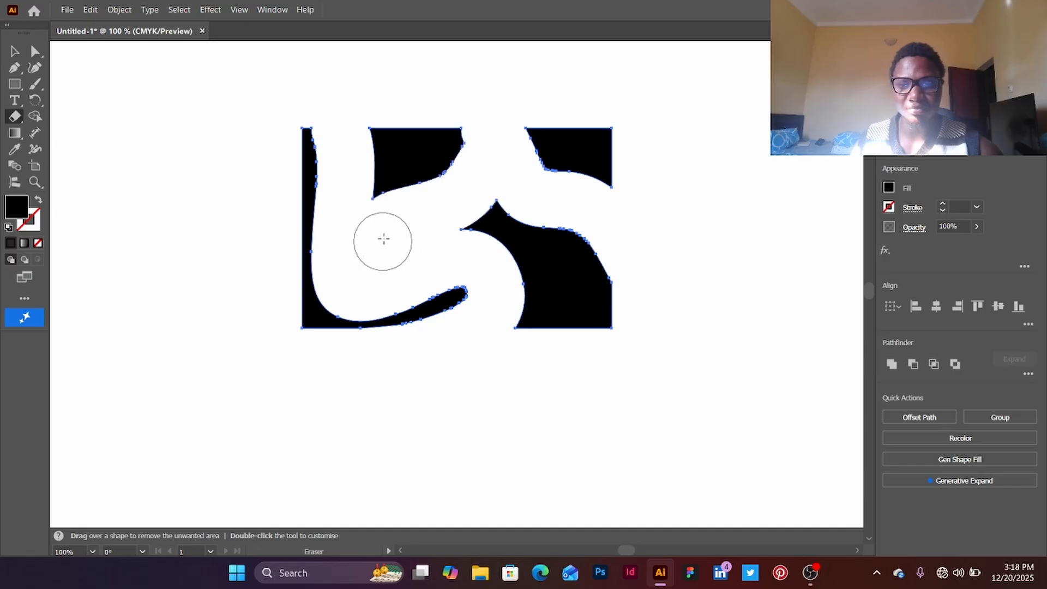
pyautogui.moveTo(470, 299)
pyautogui.mouseDown()
pyautogui.moveTo(621, 290)
pyautogui.moveTo(666, 267)
pyautogui.mouseUp()
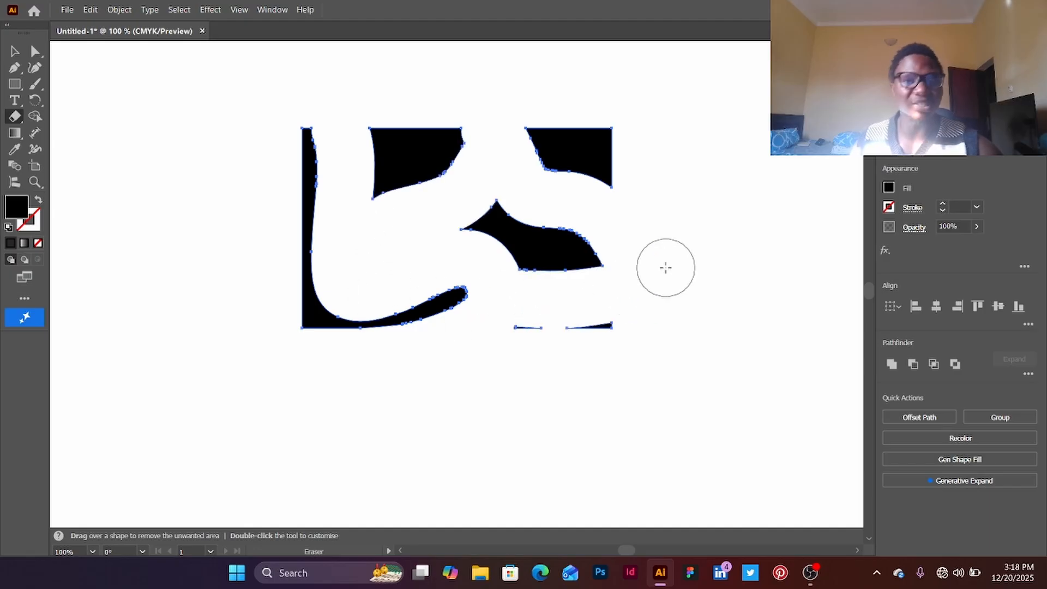
pyautogui.moveTo(358, 355); pyautogui.dragTo(355, 267)
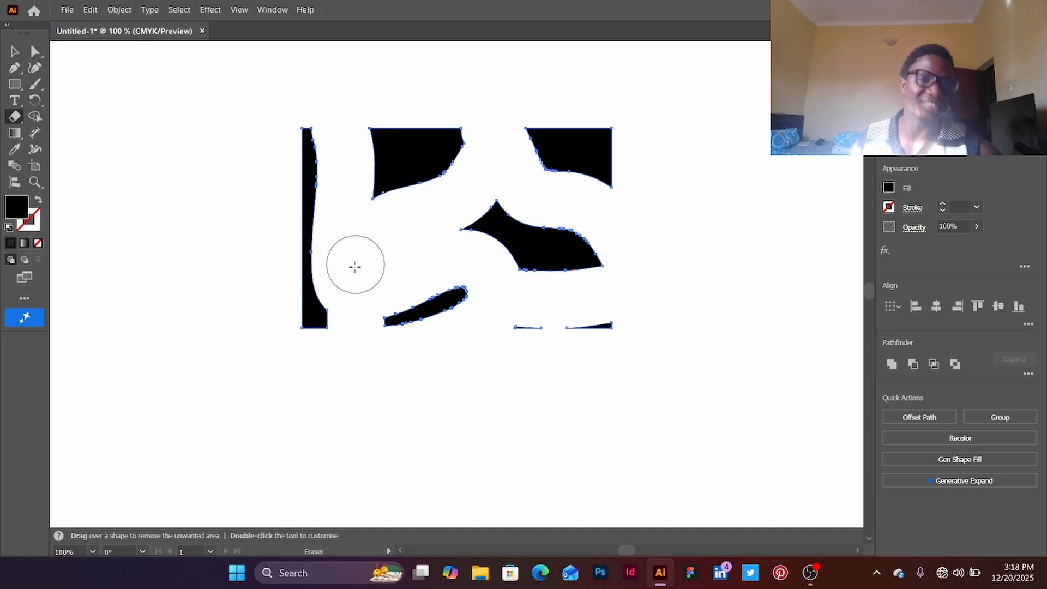
pyautogui.moveTo(363, 417)
pyautogui.mouseDown()
pyautogui.moveTo(338, 362)
pyautogui.moveTo(344, 247)
pyautogui.moveTo(339, 423)
pyautogui.moveTo(336, 355)
pyautogui.moveTo(365, 329)
pyautogui.moveTo(533, 271)
pyautogui.moveTo(540, 369)
pyautogui.moveTo(631, 290)
pyautogui.moveTo(402, 244)
pyautogui.moveTo(542, 190)
pyautogui.moveTo(508, 154)
pyautogui.moveTo(505, 197)
pyautogui.moveTo(361, 146)
pyautogui.moveTo(303, 234)
pyautogui.moveTo(306, 296)
pyautogui.mouseUp()
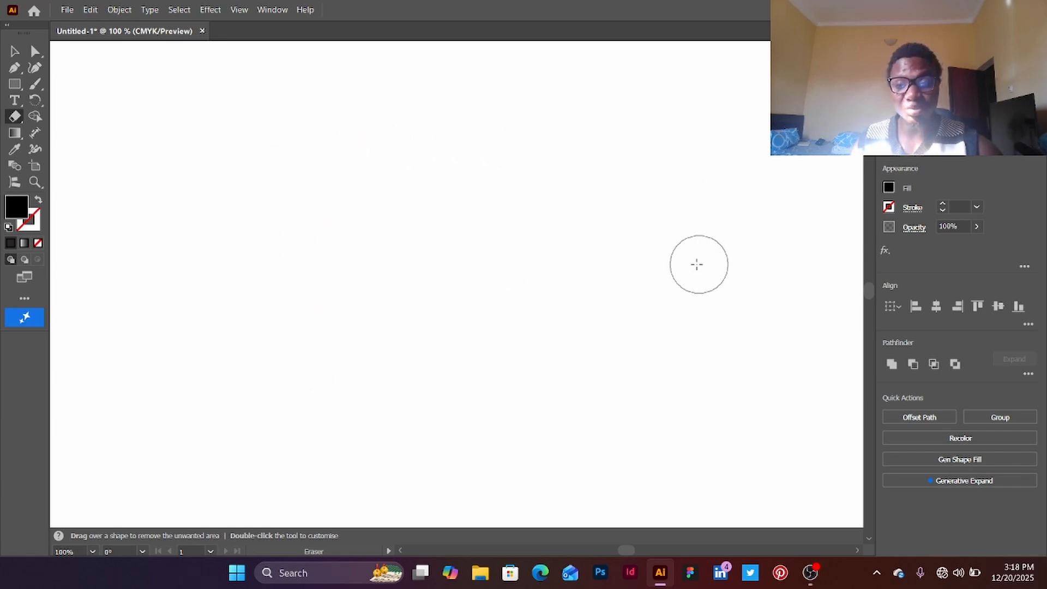
# Clear the selection of the tiny fragment left from erasing, and draw a new black rectangle in the middle of the canvas.
pyautogui.click(22, 53)
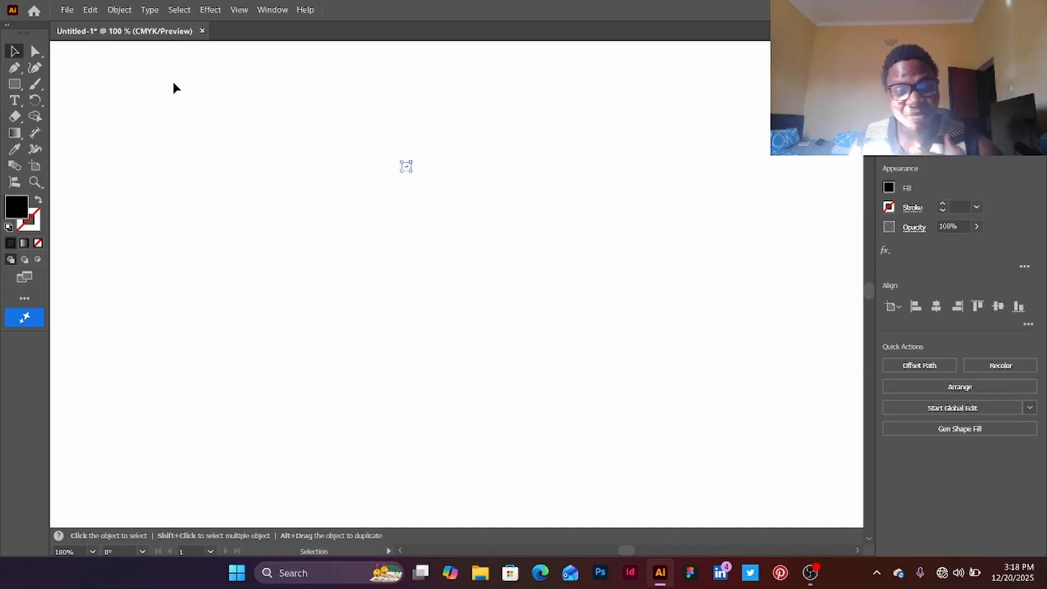
pyautogui.moveTo(165, 94); pyautogui.dragTo(739, 438)
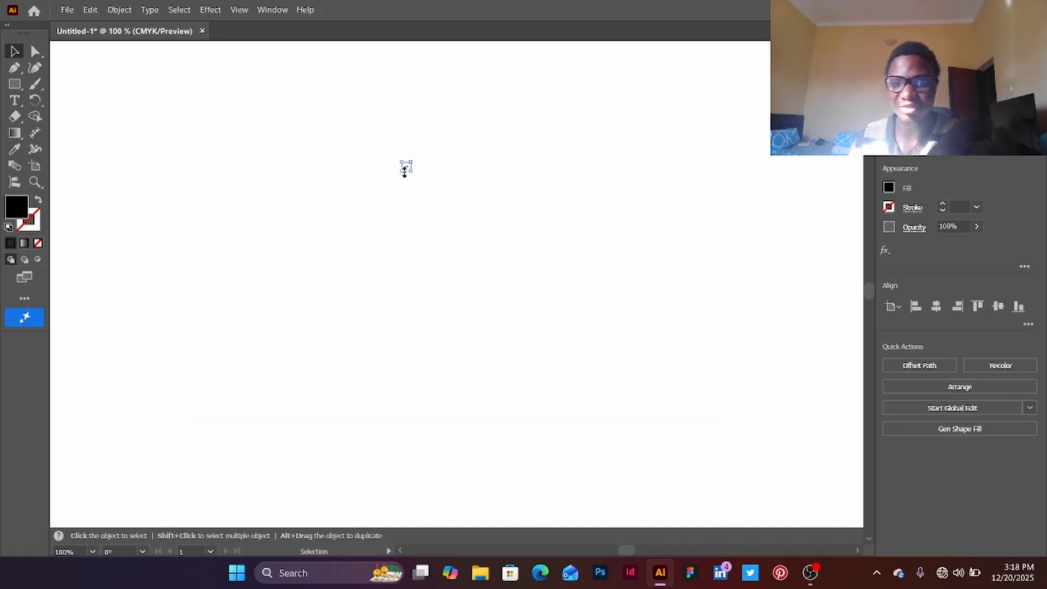
pyautogui.click(418, 198)
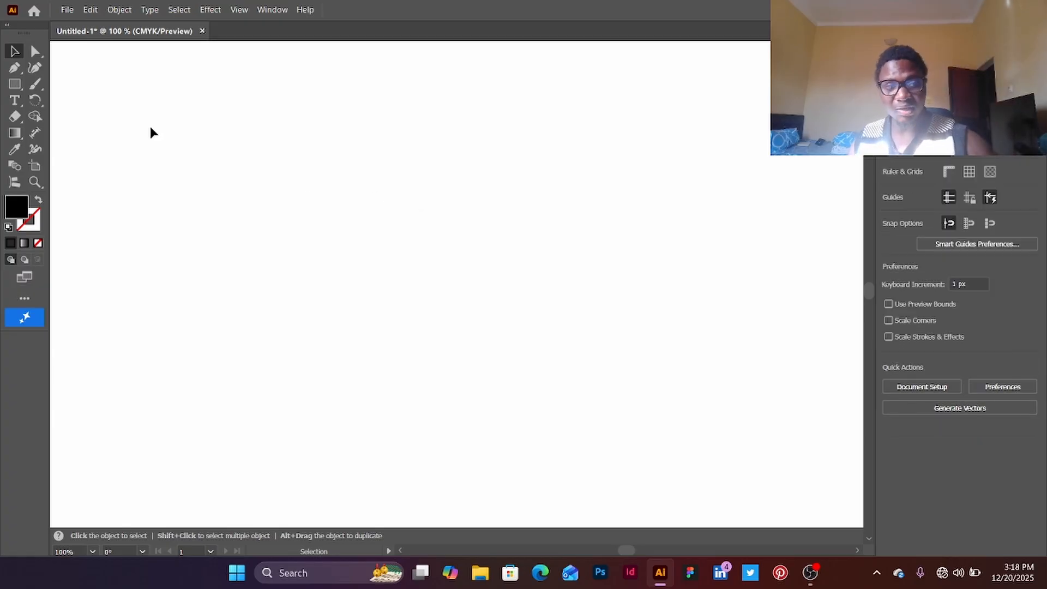
pyautogui.click(15, 84)
pyautogui.moveTo(334, 153)
pyautogui.mouseDown()
pyautogui.moveTo(416, 252)
pyautogui.moveTo(611, 379)
pyautogui.mouseUp()
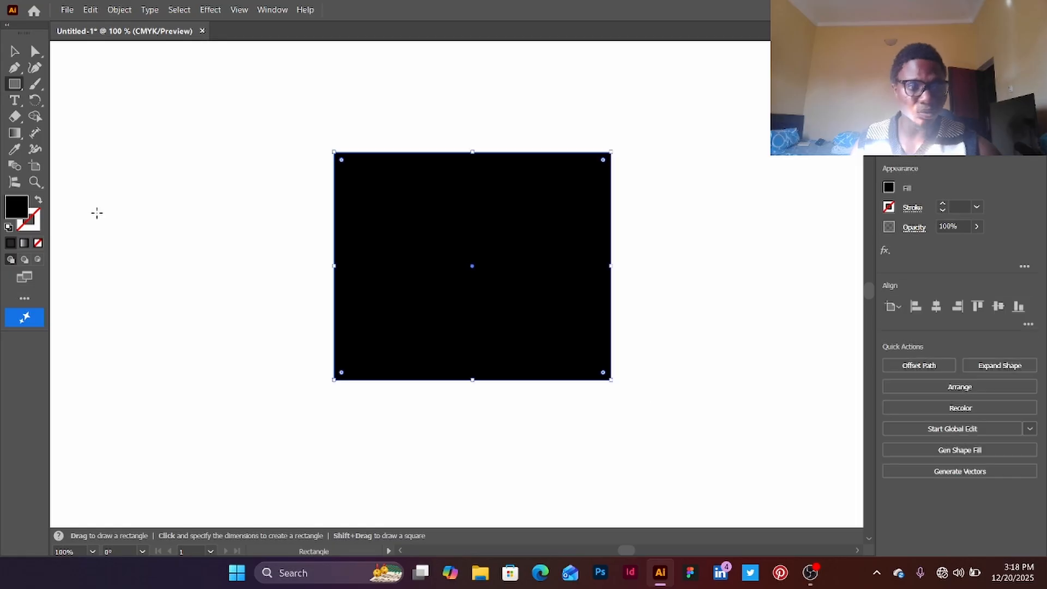
# Erase a round notch from each of the black rectangle's four corners and a round hole through its center.
pyautogui.click(16, 117)
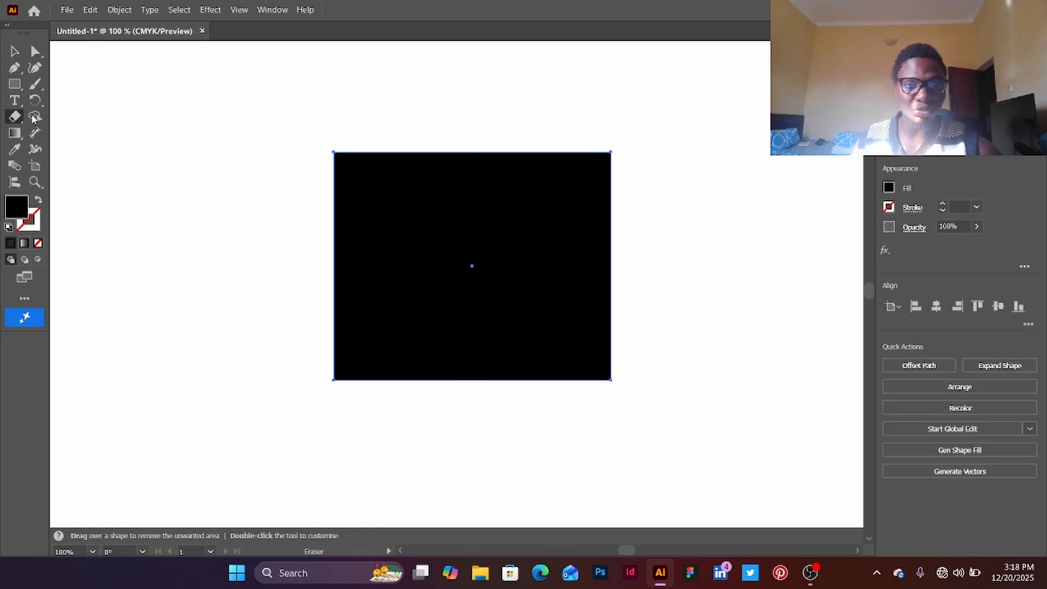
pyautogui.click(349, 169)
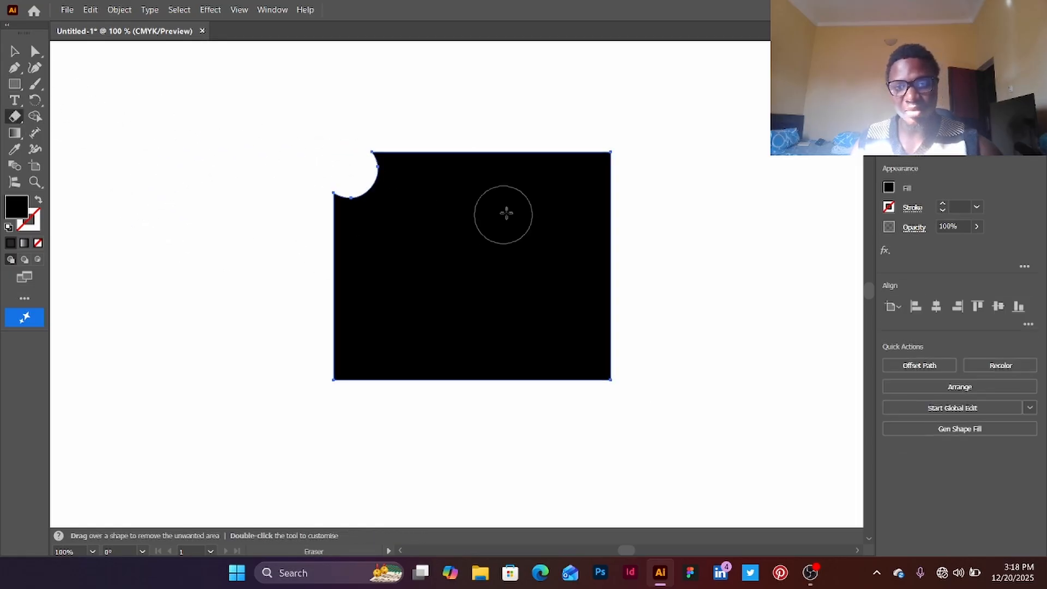
pyautogui.click(598, 171)
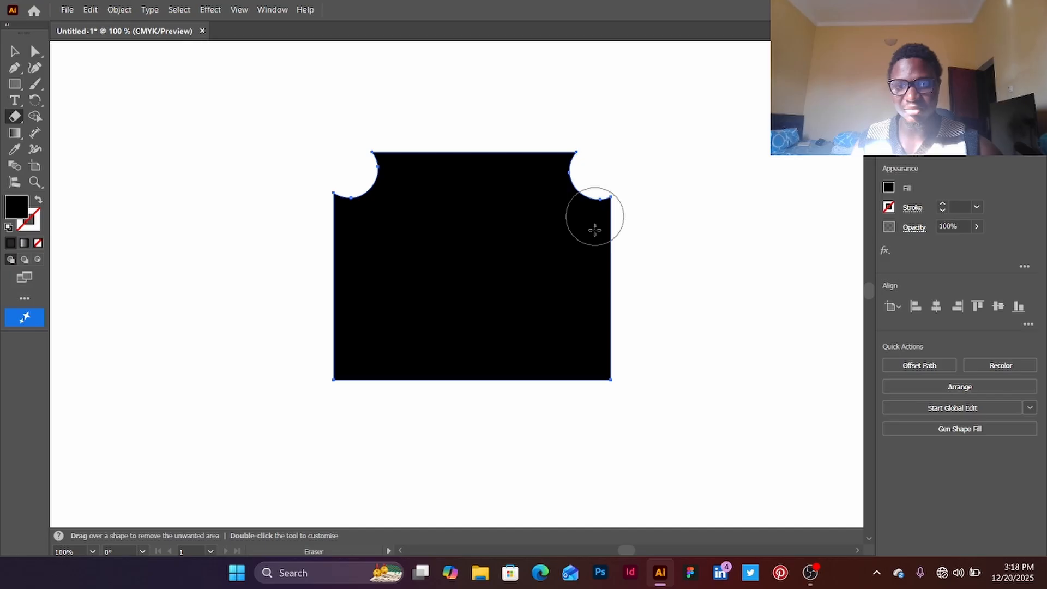
pyautogui.click(608, 378)
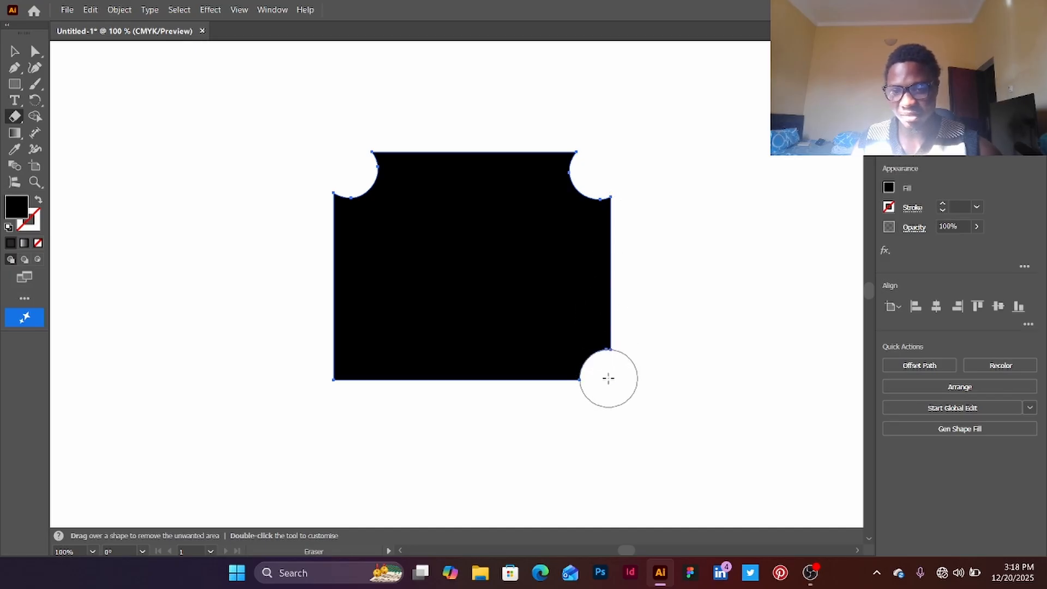
pyautogui.click(335, 378)
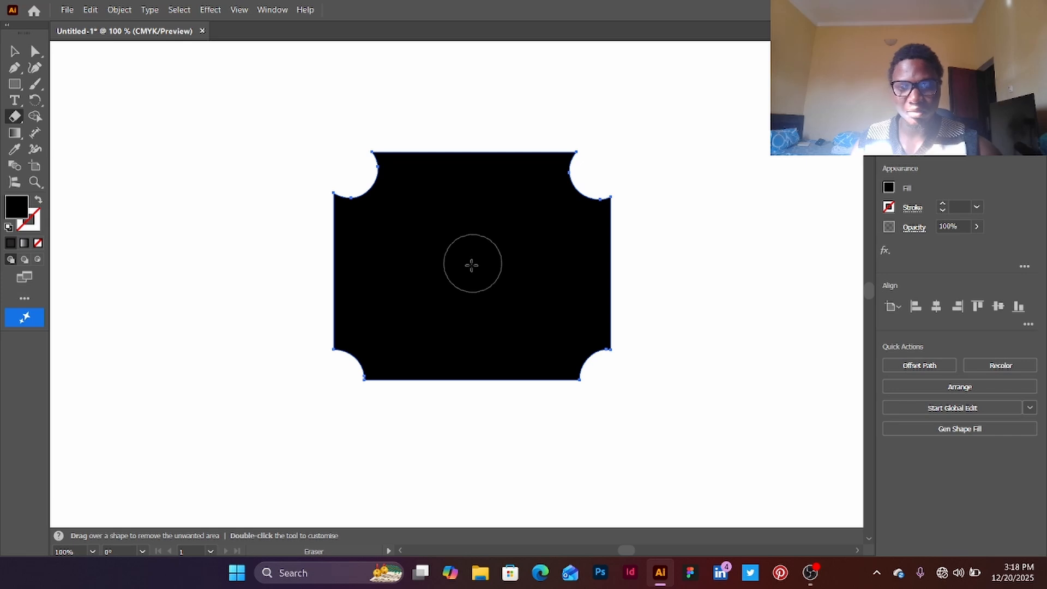
pyautogui.click(471, 265)
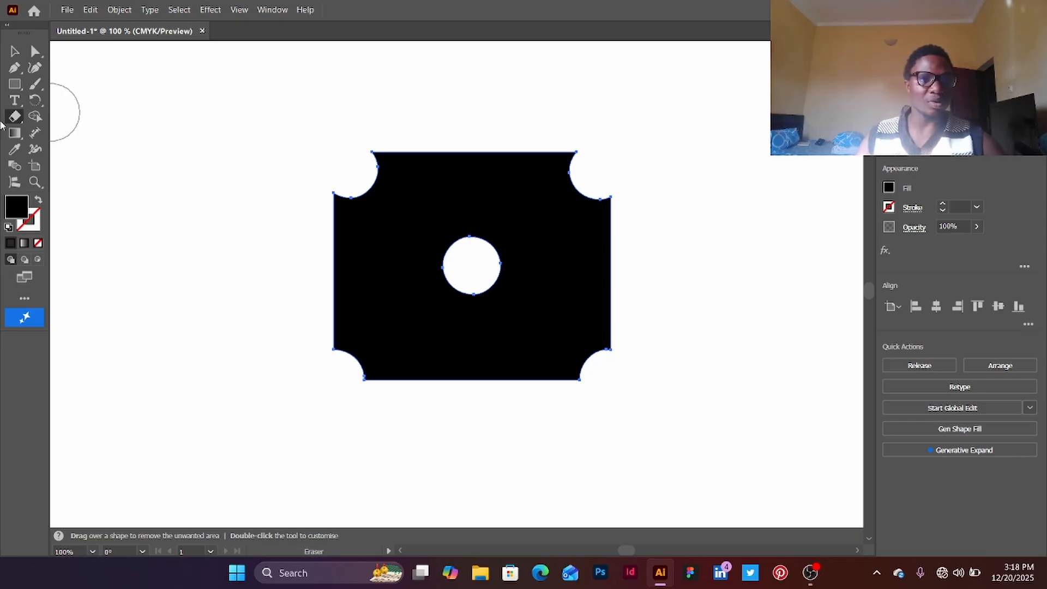
# Cut the shape's top and left edges with the Scissors tool, and move the shape slightly up and to the left.
pyautogui.moveTo(14, 119); pyautogui.dragTo(64, 131)
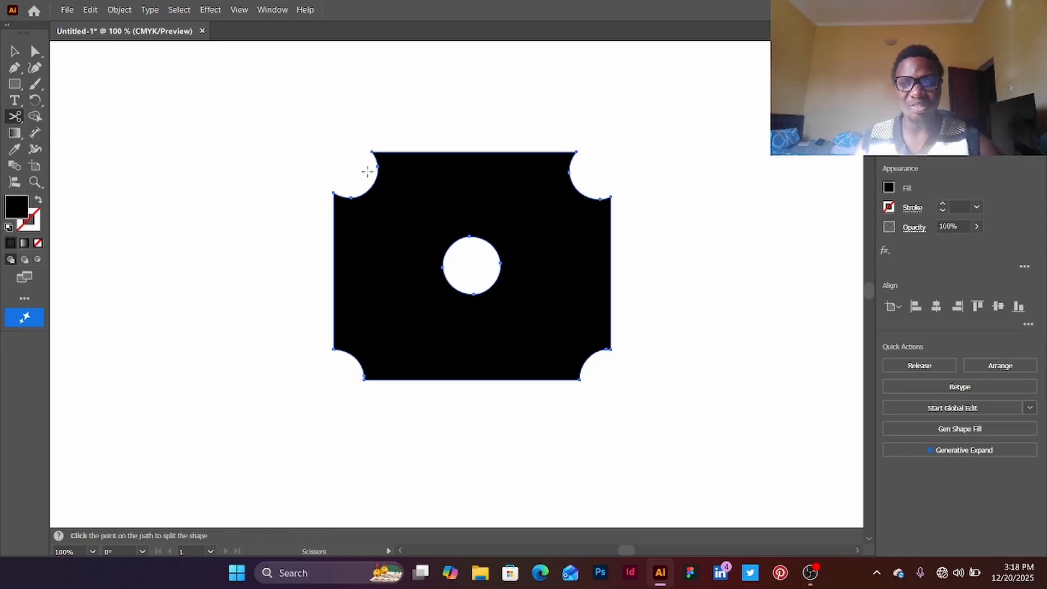
pyautogui.click(441, 151)
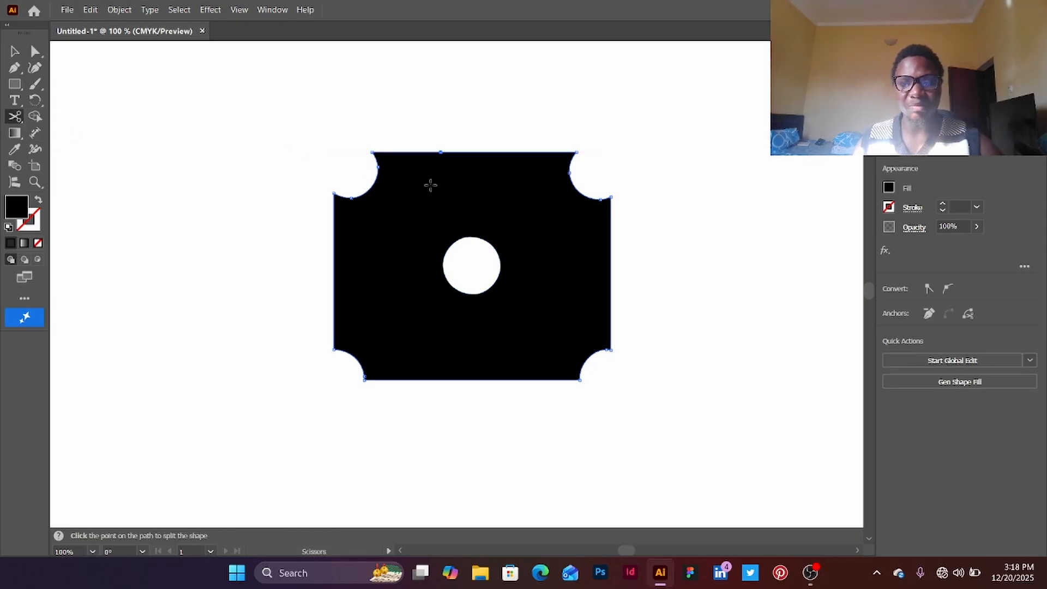
pyautogui.click(334, 265)
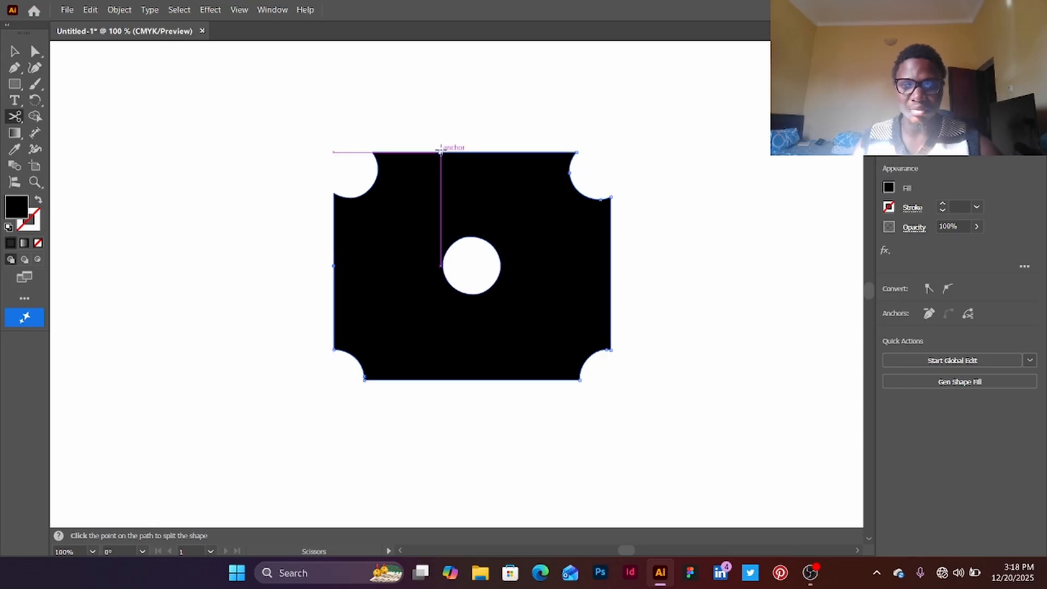
pyautogui.click(441, 154)
pyautogui.click(654, 303)
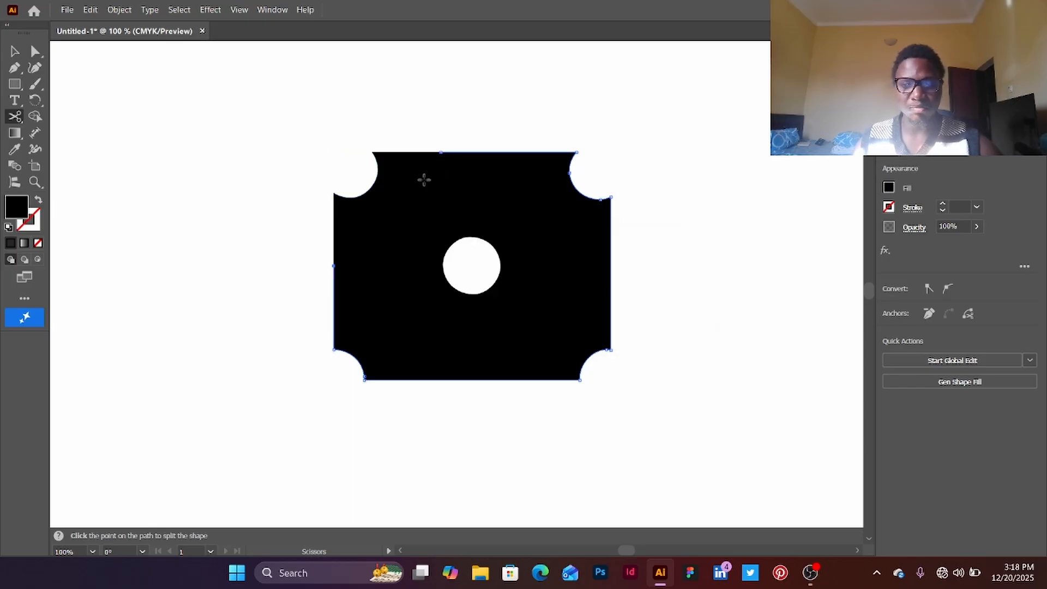
pyautogui.click(15, 52)
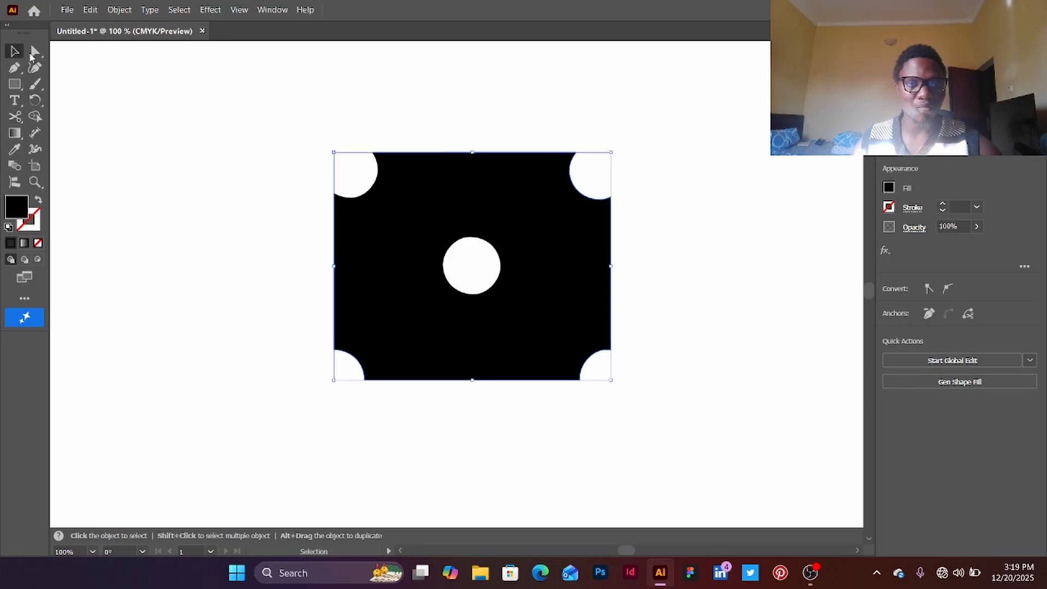
pyautogui.moveTo(401, 214); pyautogui.dragTo(366, 193)
# Split the shape into separate corner pieces with further Scissors cuts on its top, right, bottom and left edges.
pyautogui.click(15, 116)
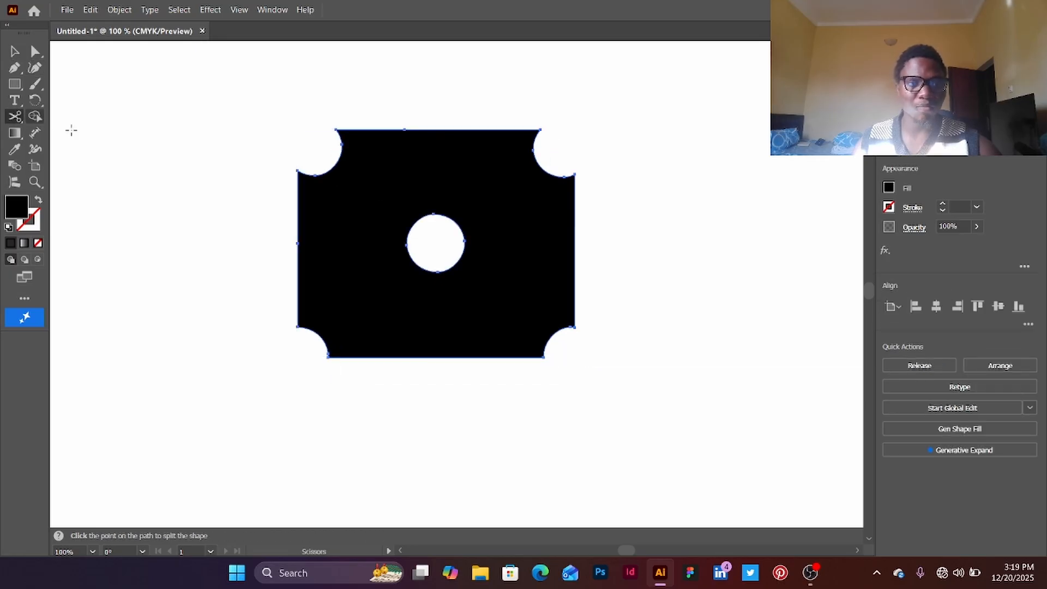
pyautogui.click(453, 131)
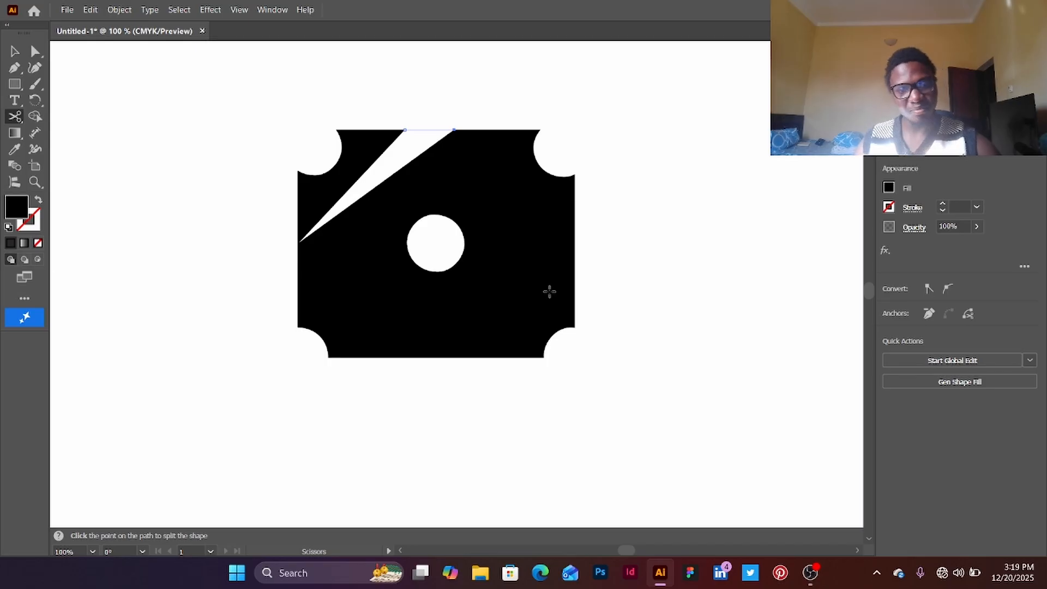
pyautogui.click(574, 241)
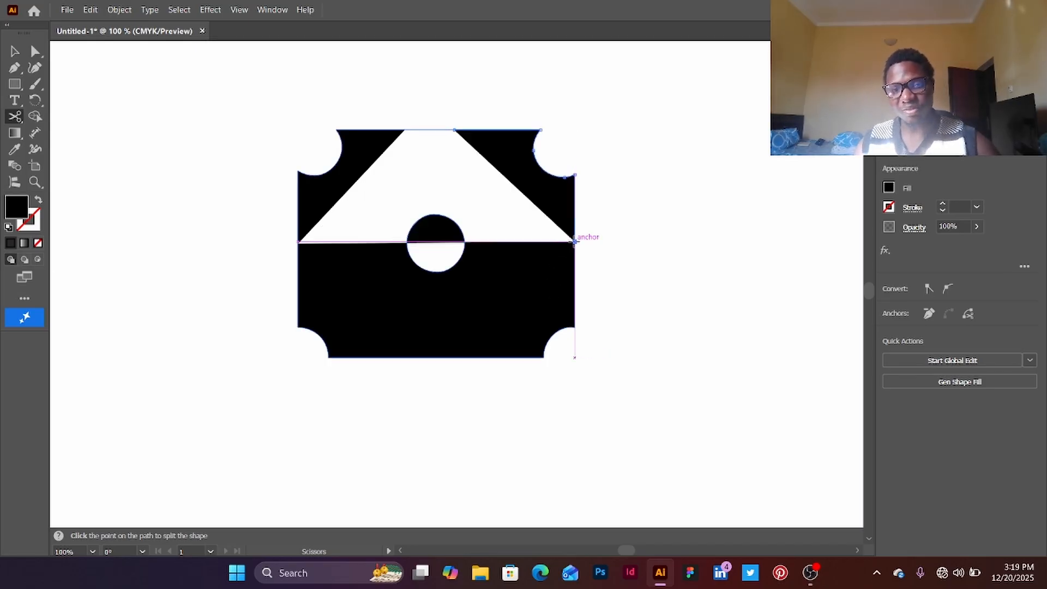
pyautogui.click(442, 357)
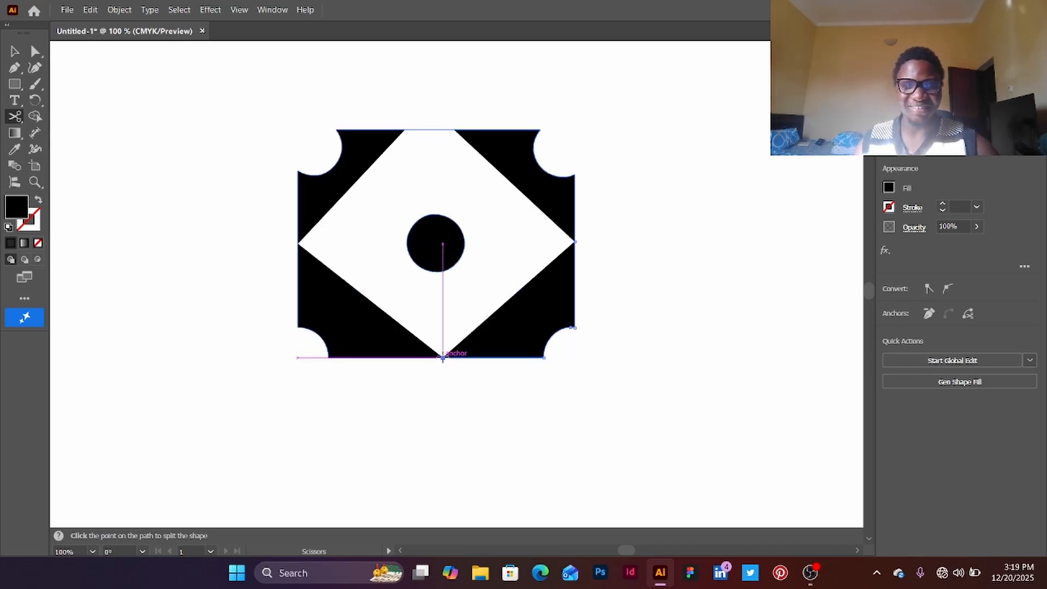
pyautogui.click(298, 290)
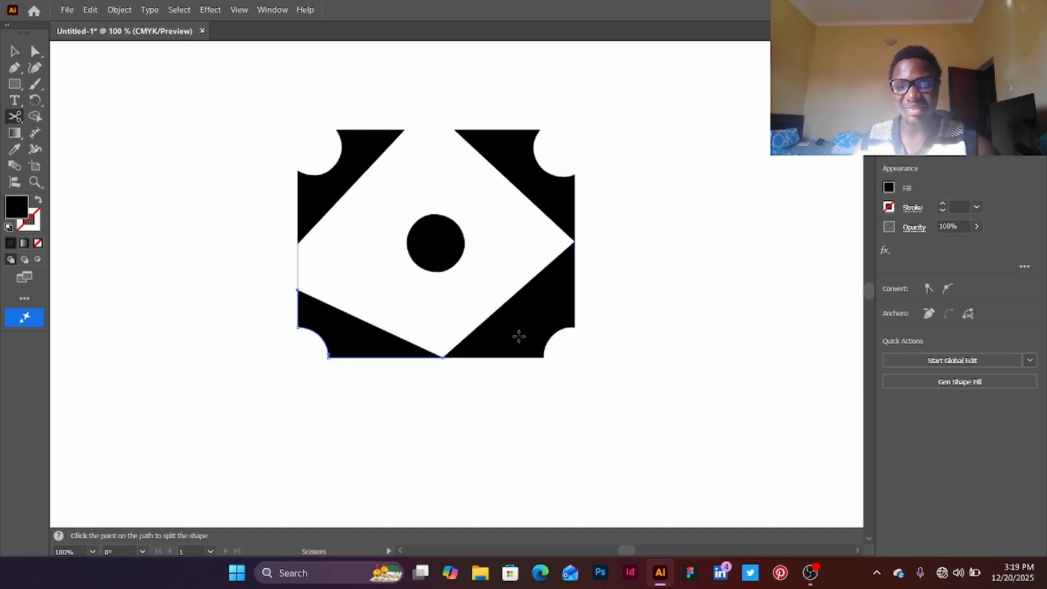
pyautogui.click(518, 356)
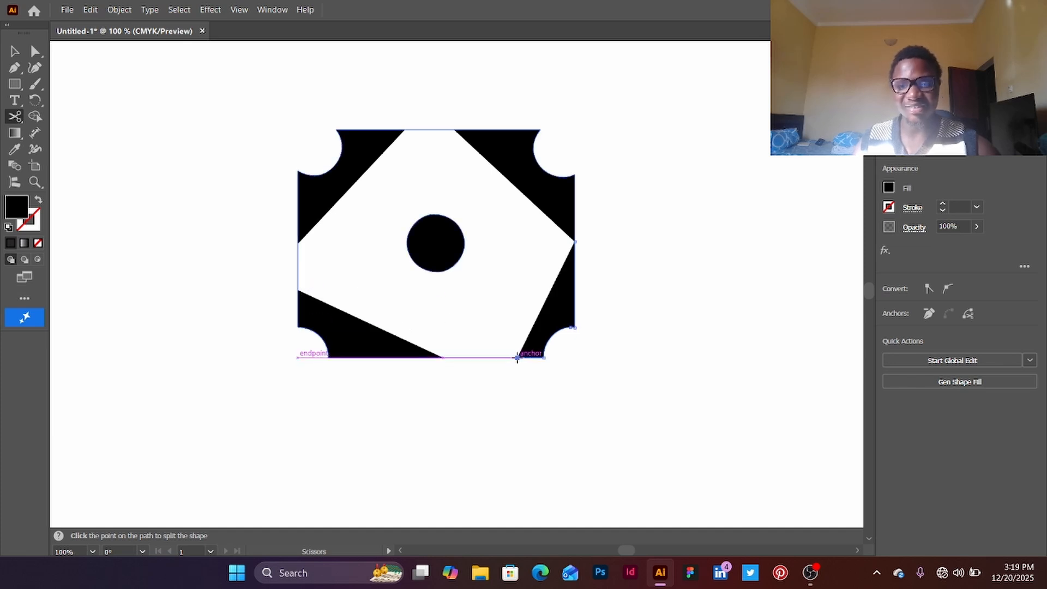
pyautogui.click(575, 192)
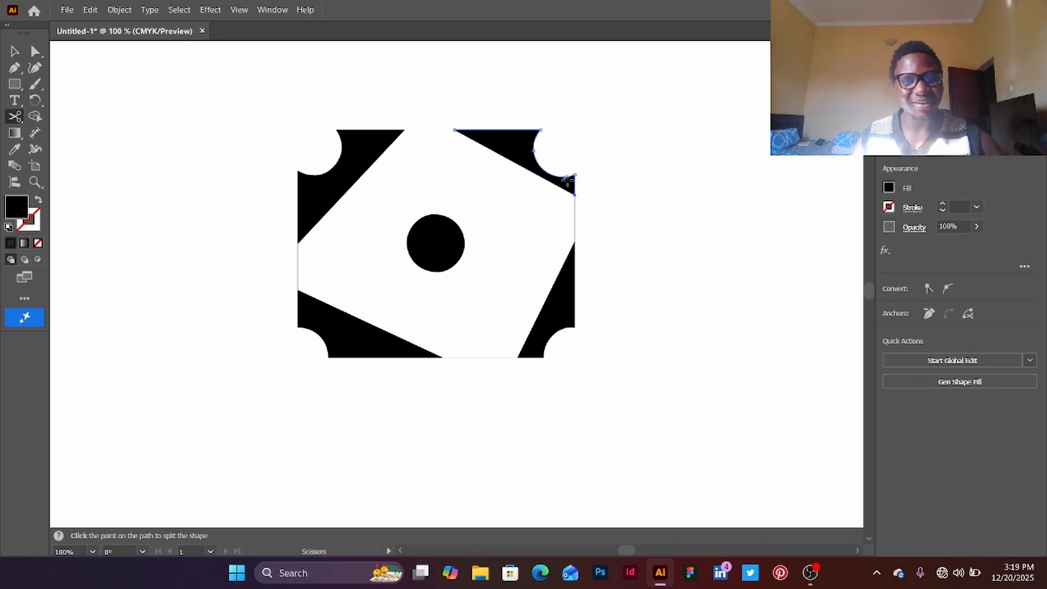
# Select all the cut pieces of the black shape and delete them.
pyautogui.click(16, 51)
pyautogui.moveTo(130, 106); pyautogui.dragTo(663, 470)
pyautogui.press('Delete')
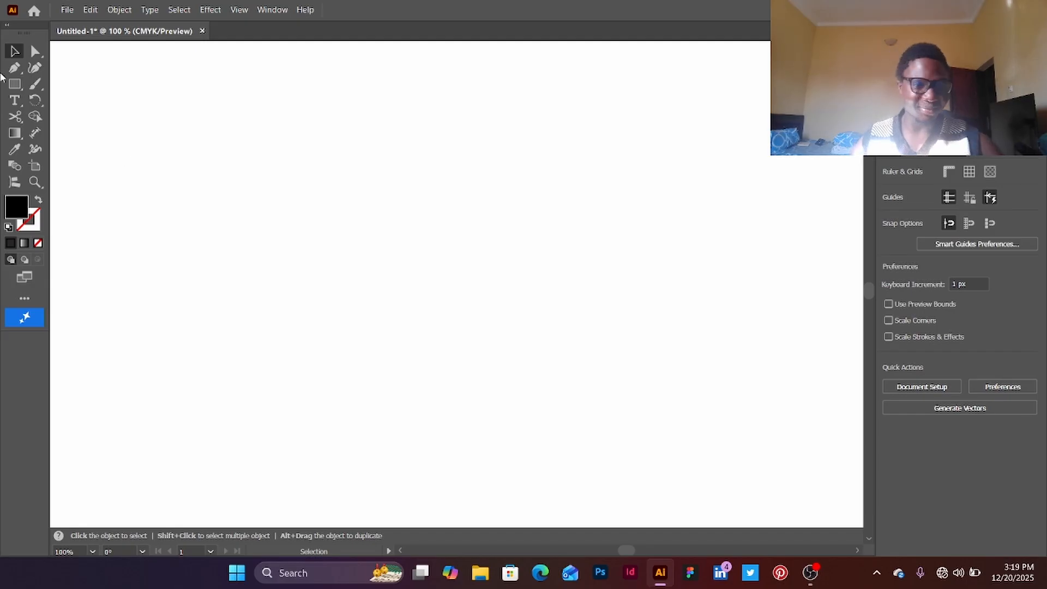
# Draw a steep diagonal line rising to the right with the Line Segment tool.
pyautogui.click(34, 116)
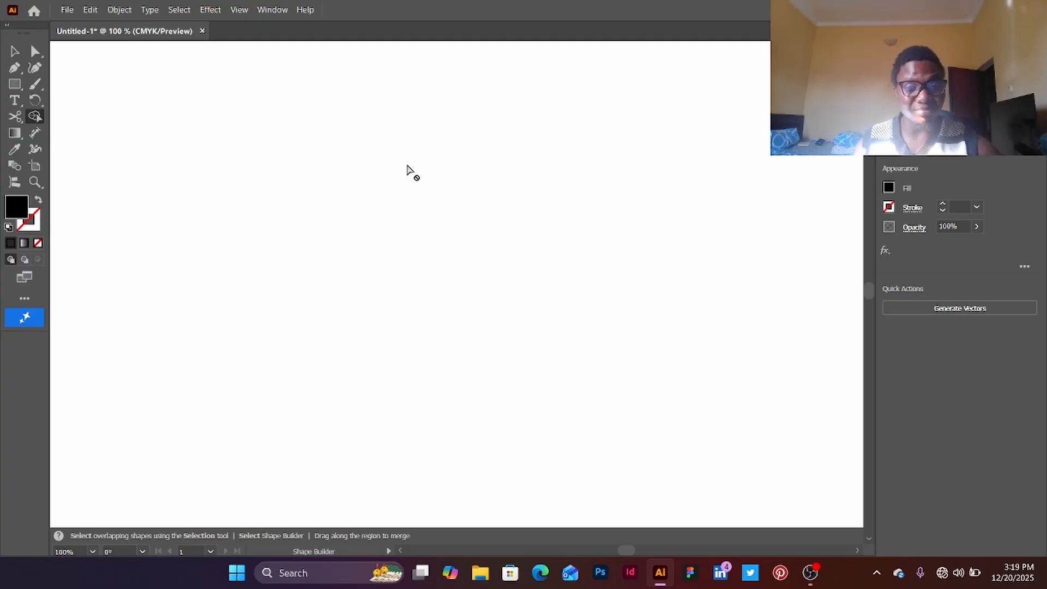
pyautogui.click(14, 85)
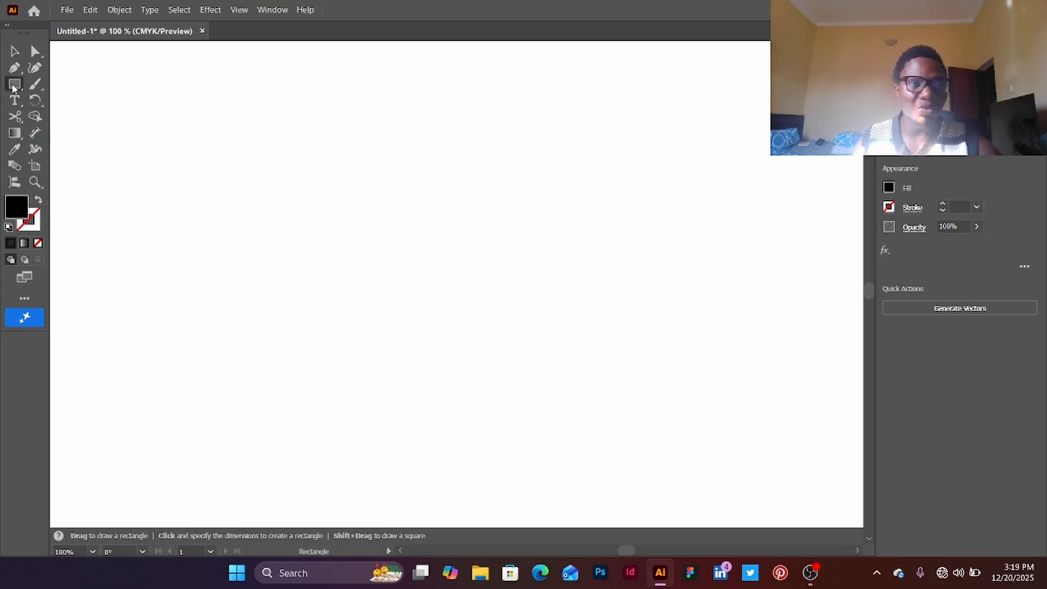
pyautogui.moveTo(360, 128); pyautogui.dragTo(462, 372)
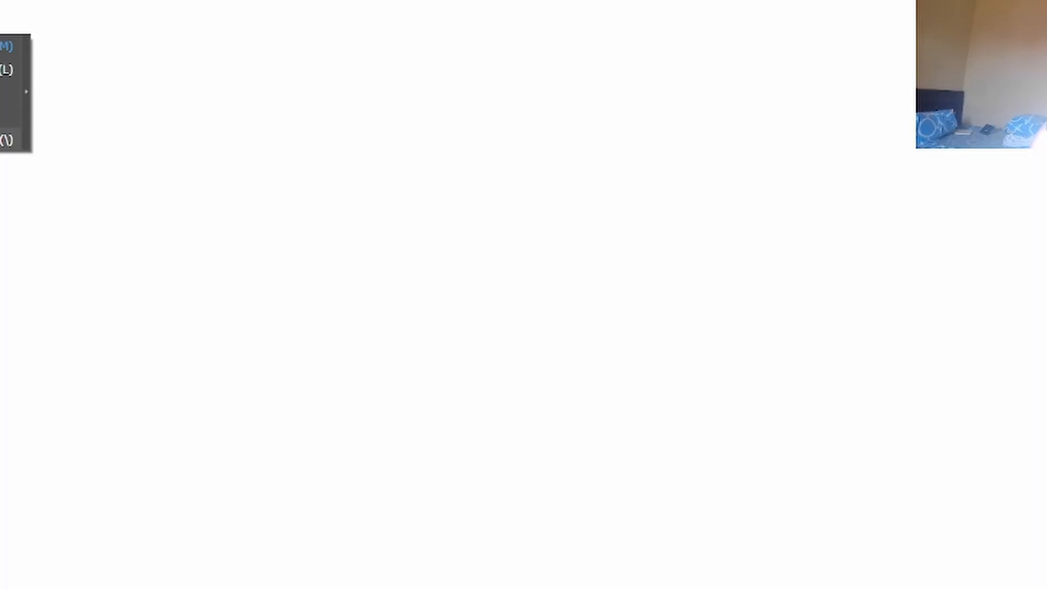
pyautogui.click(7, 140)
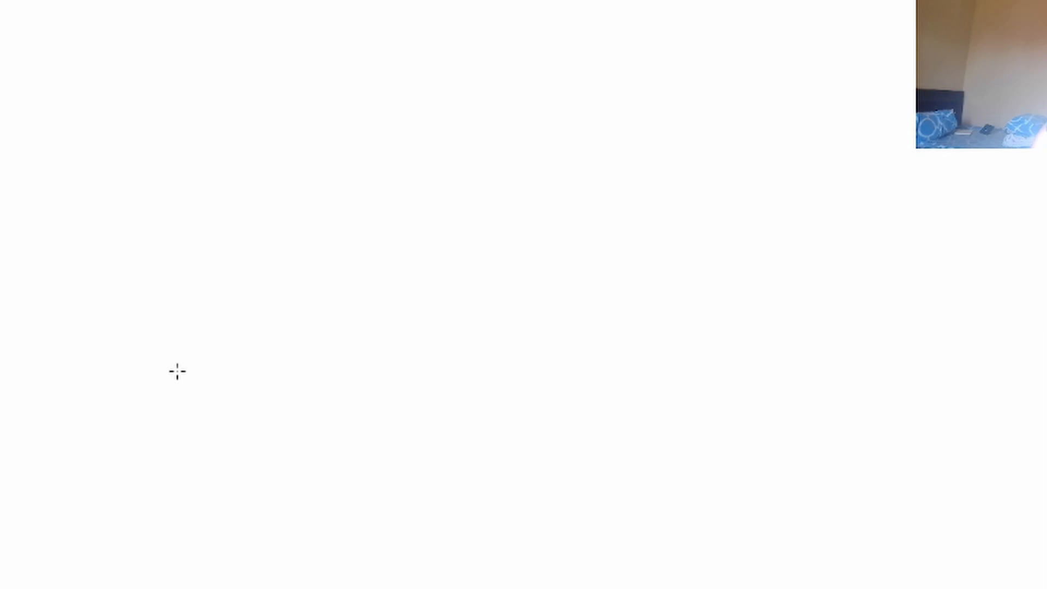
pyautogui.moveTo(177, 371); pyautogui.dragTo(347, 75)
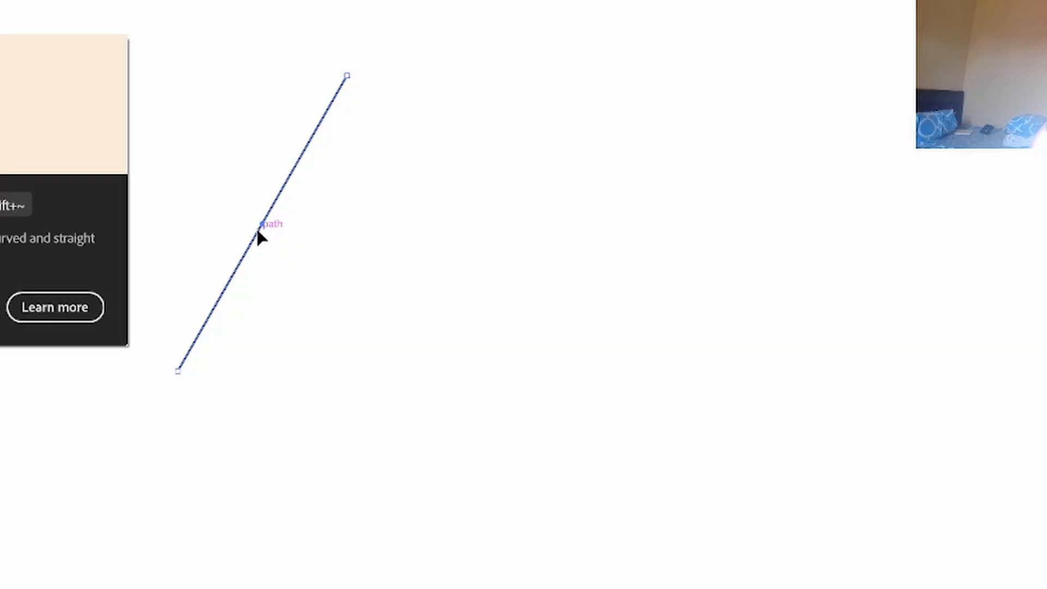
# Duplicate the diagonal line just beside itself, then group the parallel pair and scale it to about 146 by 246 px.
pyautogui.moveTo(257, 229); pyautogui.dragTo(271, 246)
pyautogui.moveTo(236, 215); pyautogui.dragTo(308, 282)
pyautogui.rightClick(268, 251)
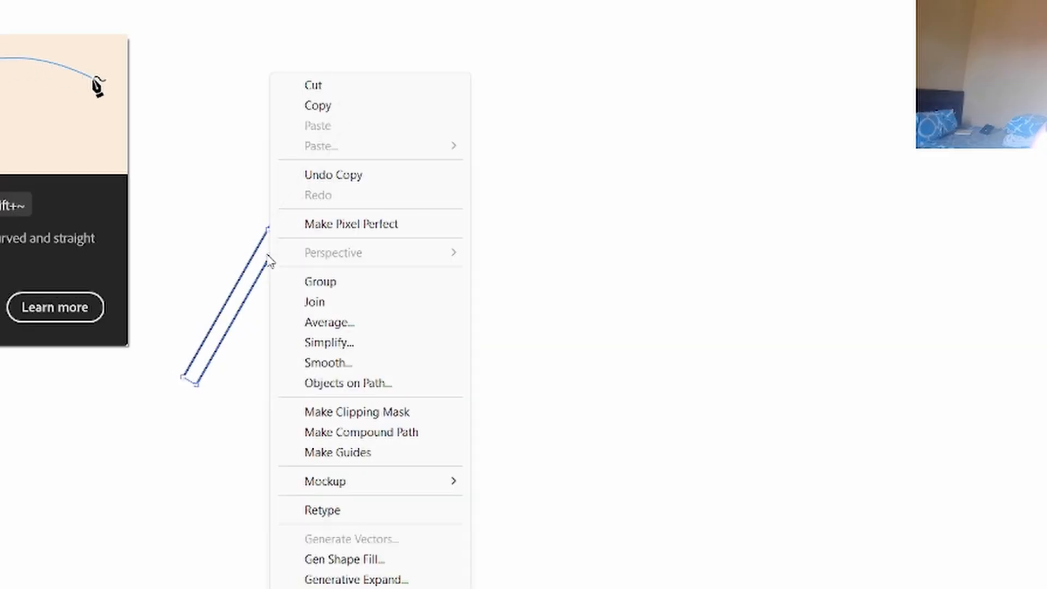
pyautogui.click(347, 282)
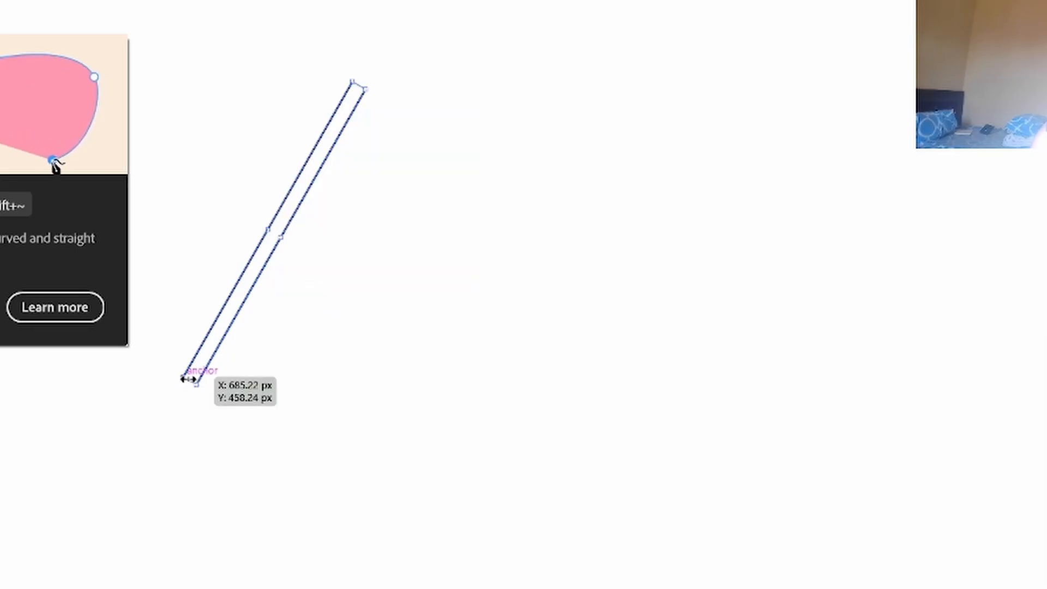
pyautogui.moveTo(191, 380); pyautogui.dragTo(143, 449)
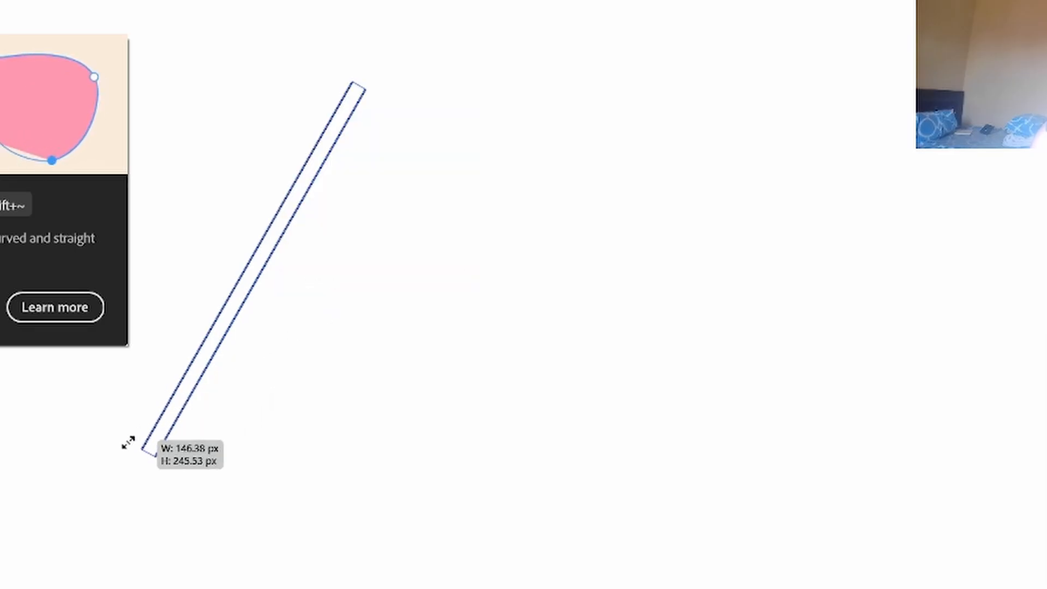
# Reflect a copy of the line pair across the vertical axis, and move it right so both pairs cross near their upper ends.
pyautogui.rightClick(231, 322)
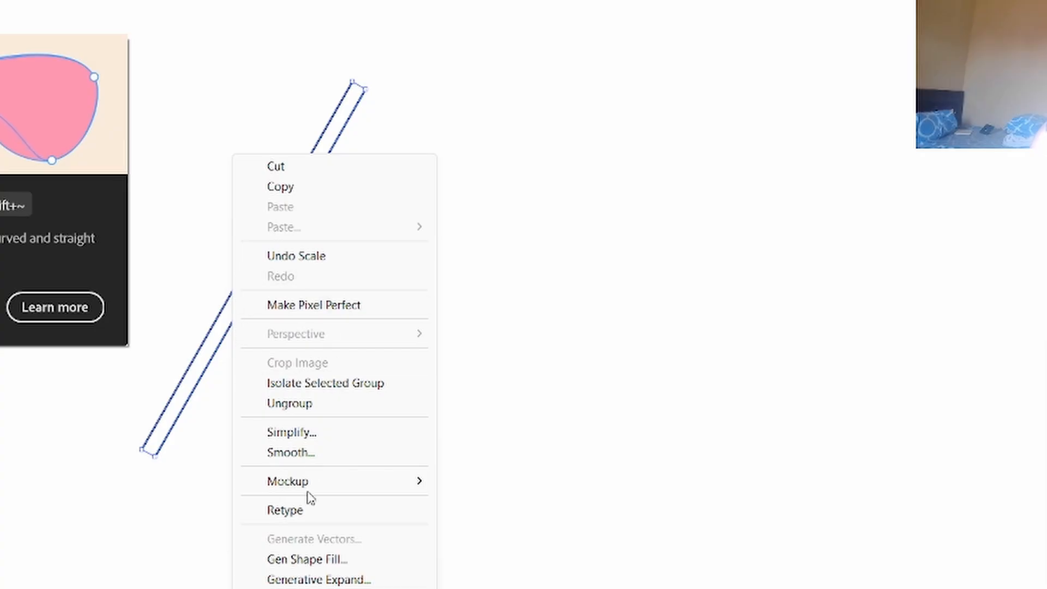
pyautogui.moveTo(355, 588)
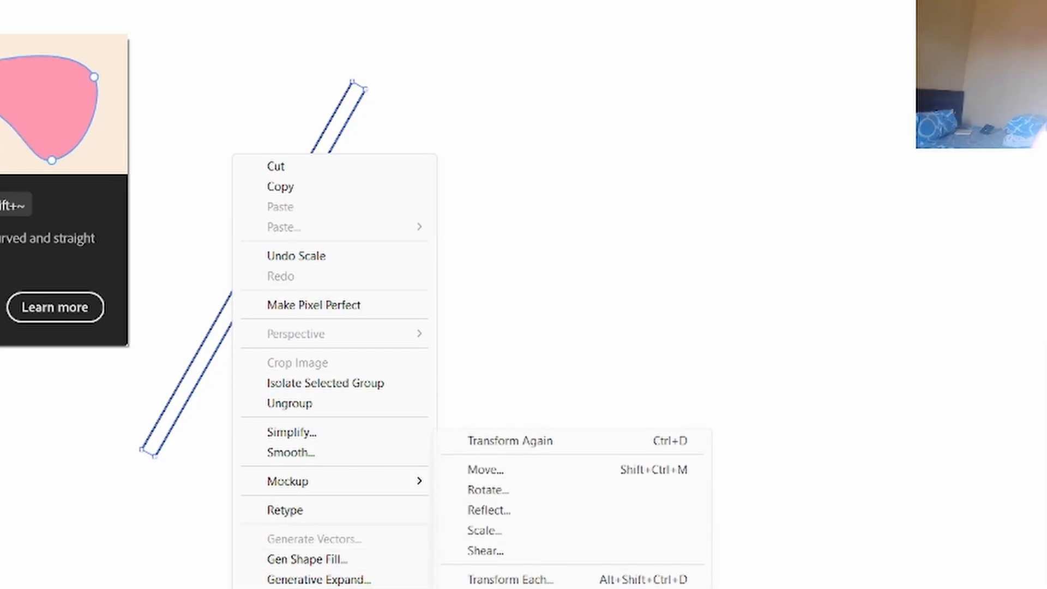
pyautogui.click(488, 510)
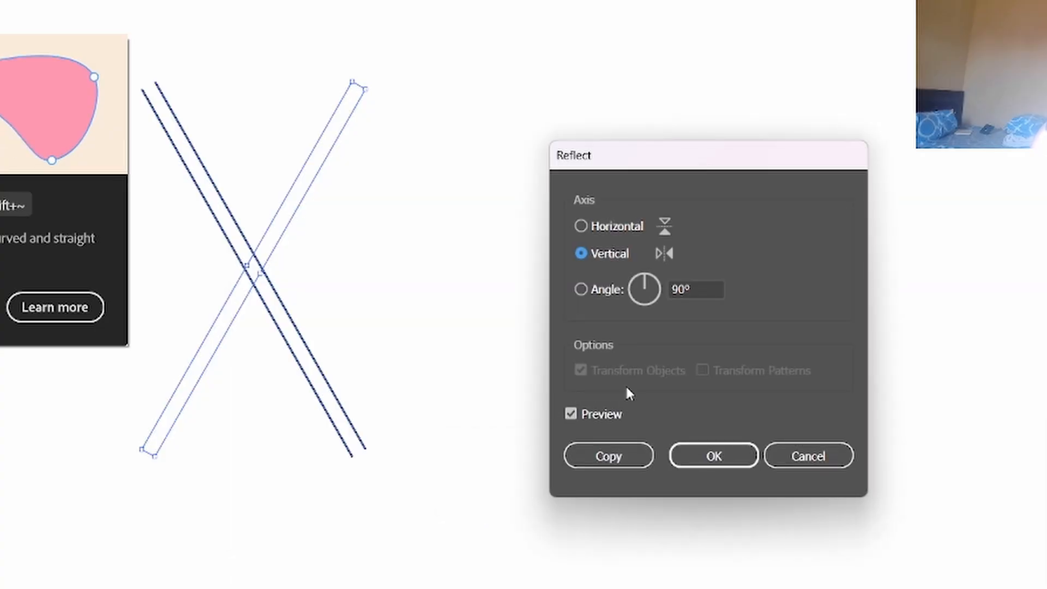
pyautogui.click(605, 456)
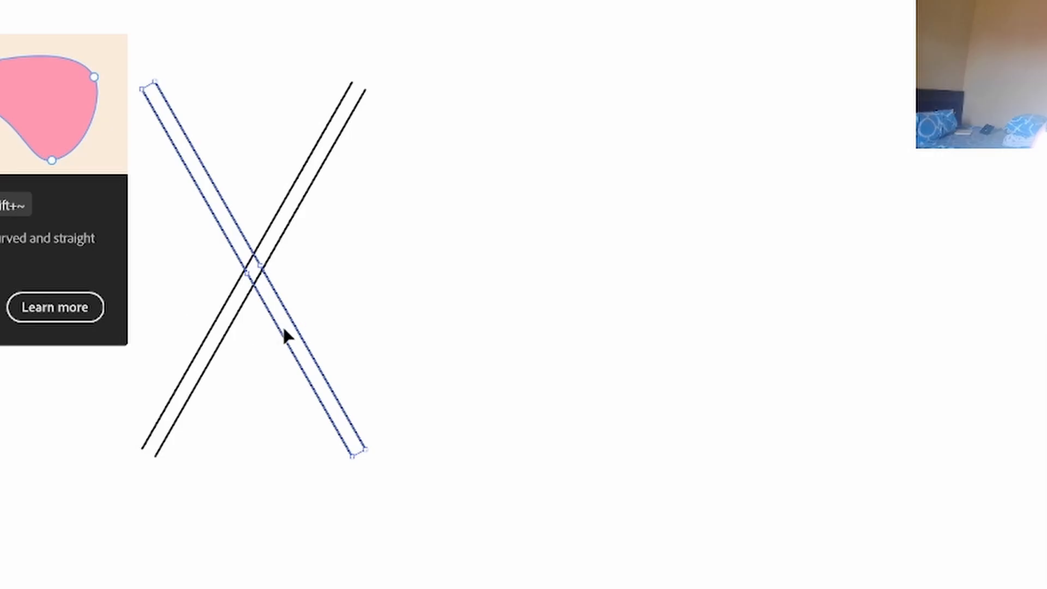
pyautogui.moveTo(296, 333); pyautogui.dragTo(476, 324)
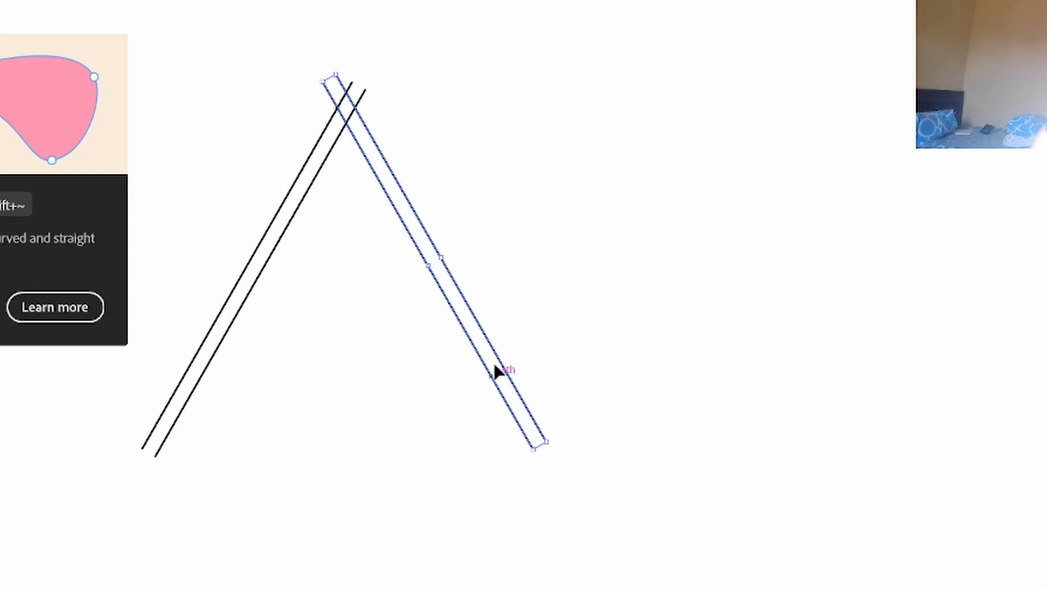
# Paste a copy of the line pair and rotate it almost horizontal across the lower part of both legs to close a triangle.
pyautogui.press('a')
pyautogui.hotkey('ctrl', 'v')
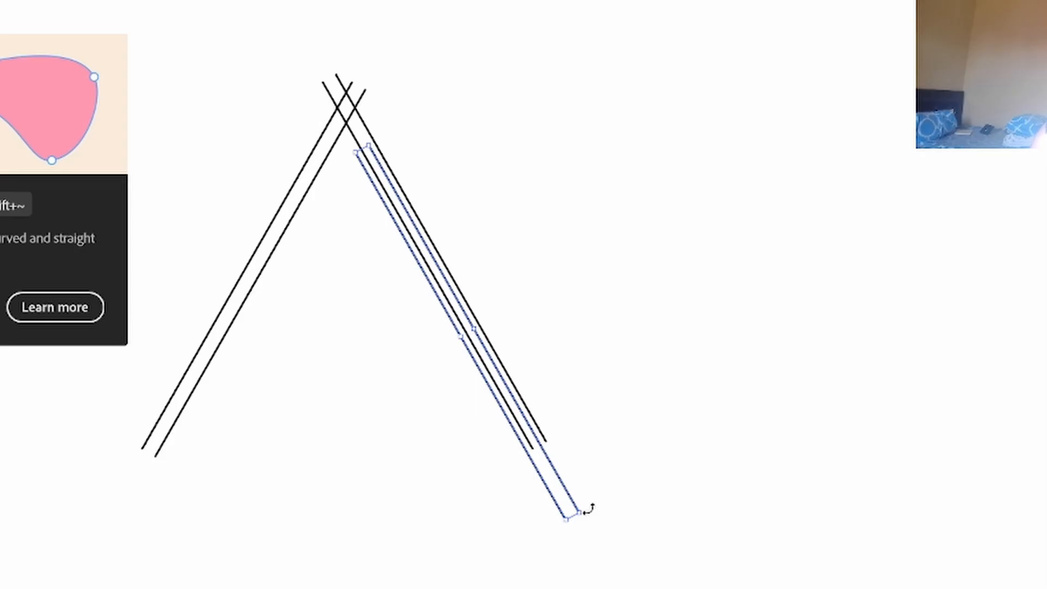
pyautogui.moveTo(589, 510); pyautogui.dragTo(175, 364)
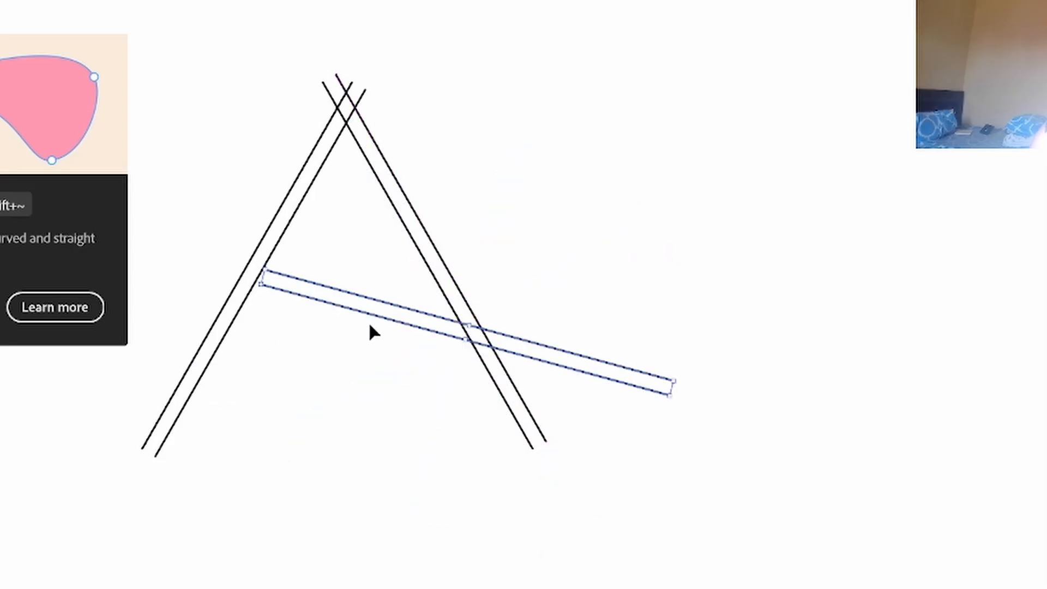
pyautogui.moveTo(379, 325); pyautogui.dragTo(256, 365)
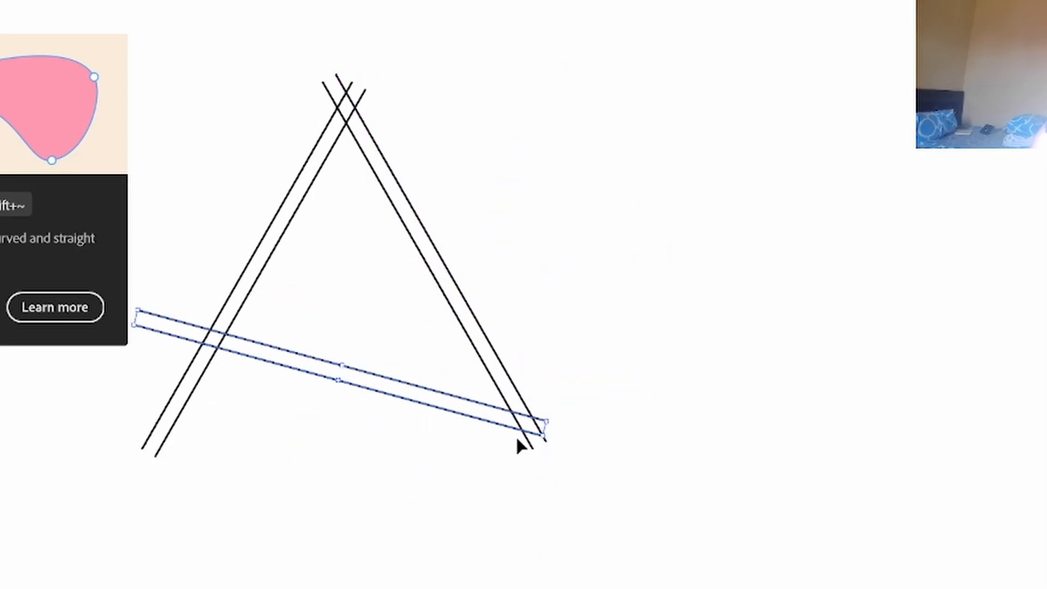
pyautogui.moveTo(555, 426); pyautogui.dragTo(557, 375)
pyautogui.moveTo(411, 383); pyautogui.dragTo(443, 374)
pyautogui.click(444, 388)
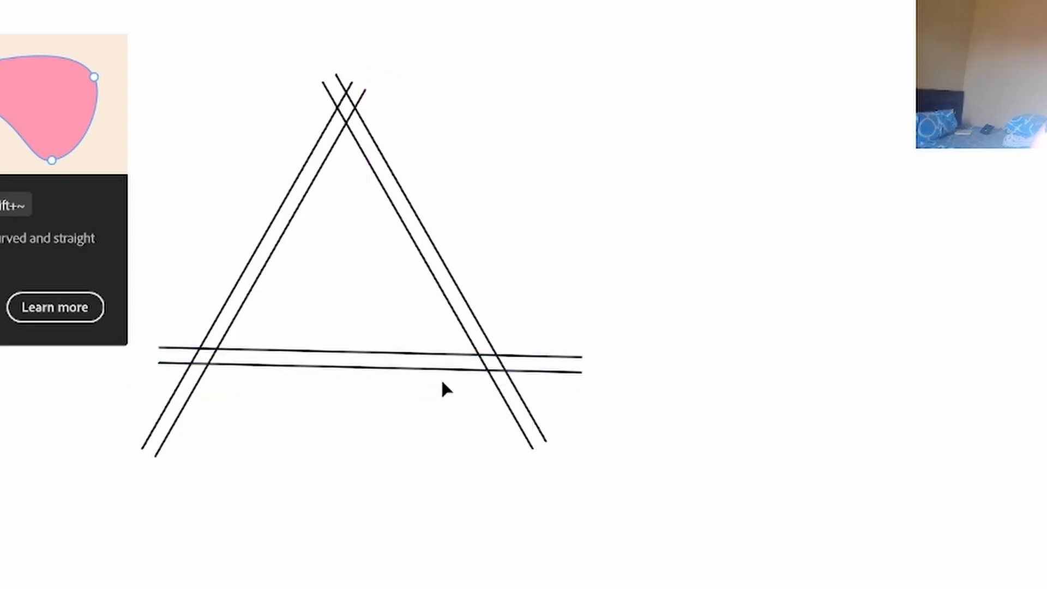
# Place two copies of the near-horizontal line pair higher across the slanted lines, and move the whole drawing to the canvas centre.
pyautogui.click(440, 369)
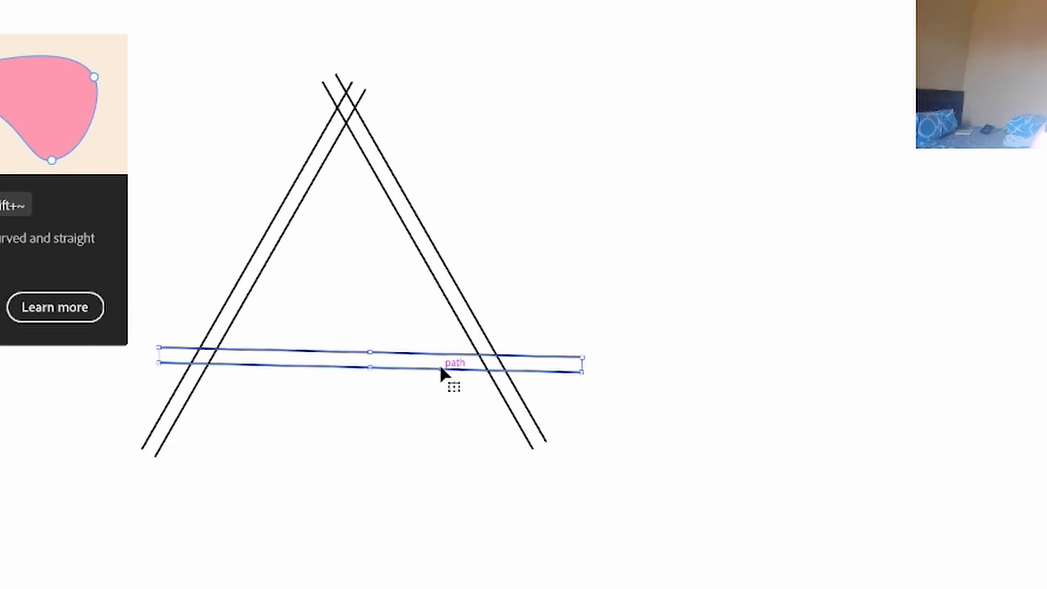
pyautogui.keyDown('alt'); pyautogui.moveTo(443, 370); pyautogui.dragTo(363, 187); pyautogui.keyUp('alt')
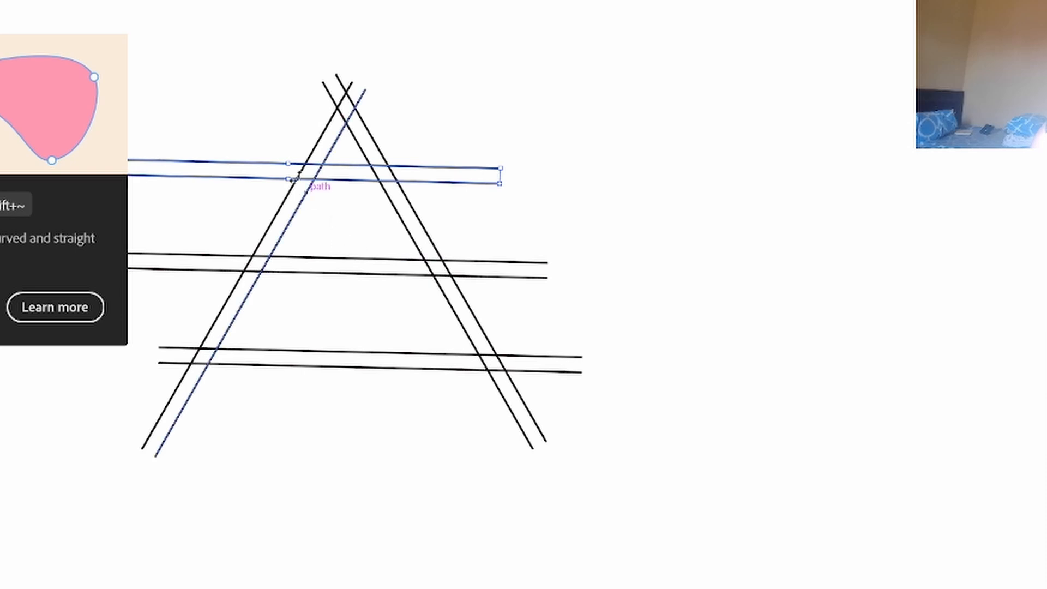
pyautogui.moveTo(159, 47); pyautogui.dragTo(627, 515)
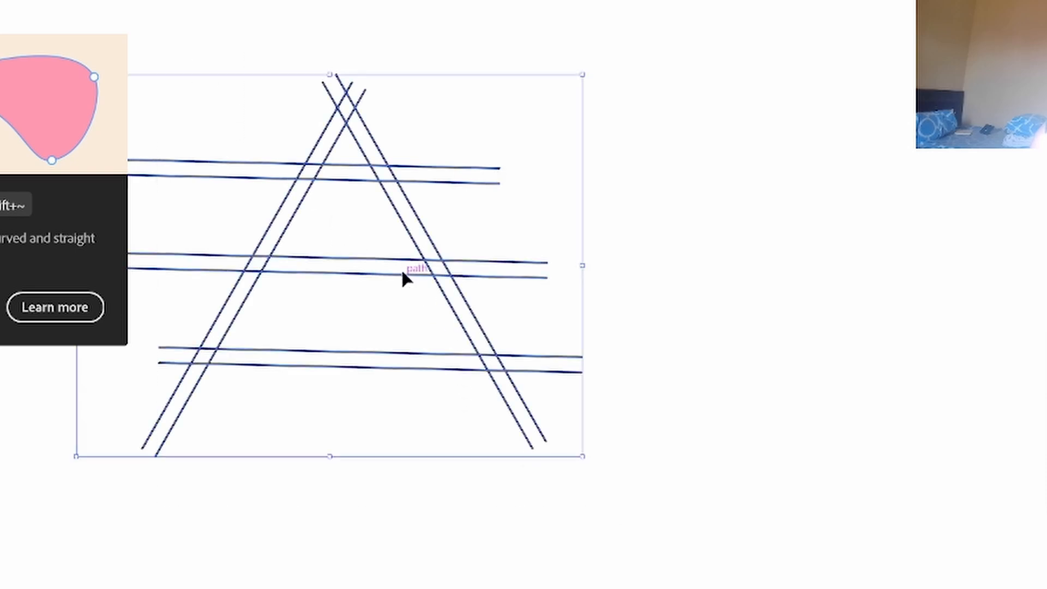
pyautogui.moveTo(403, 269); pyautogui.dragTo(586, 334)
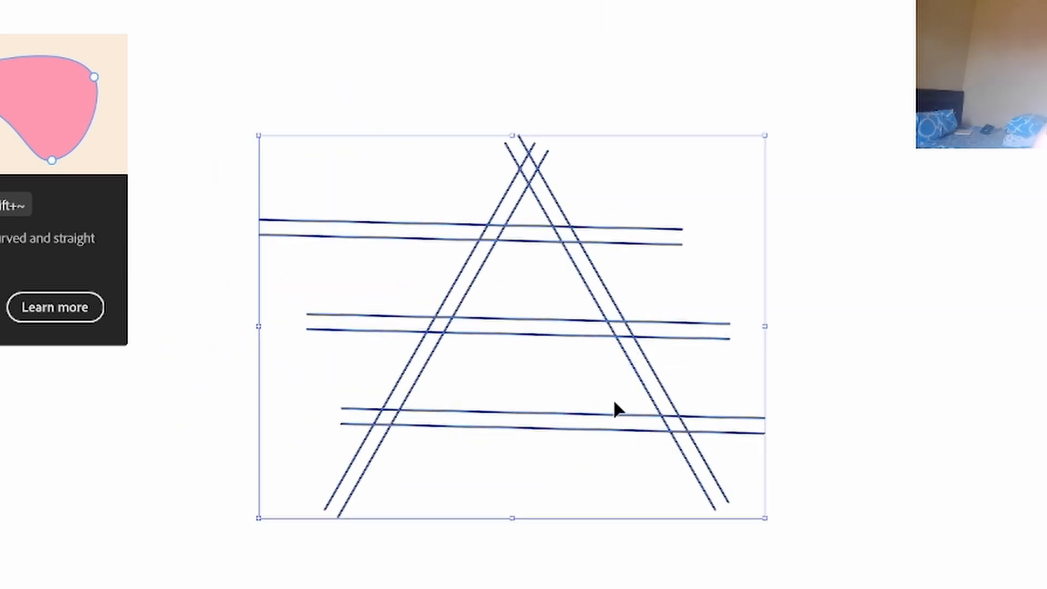
pyautogui.scroll(-1, 489, 317)
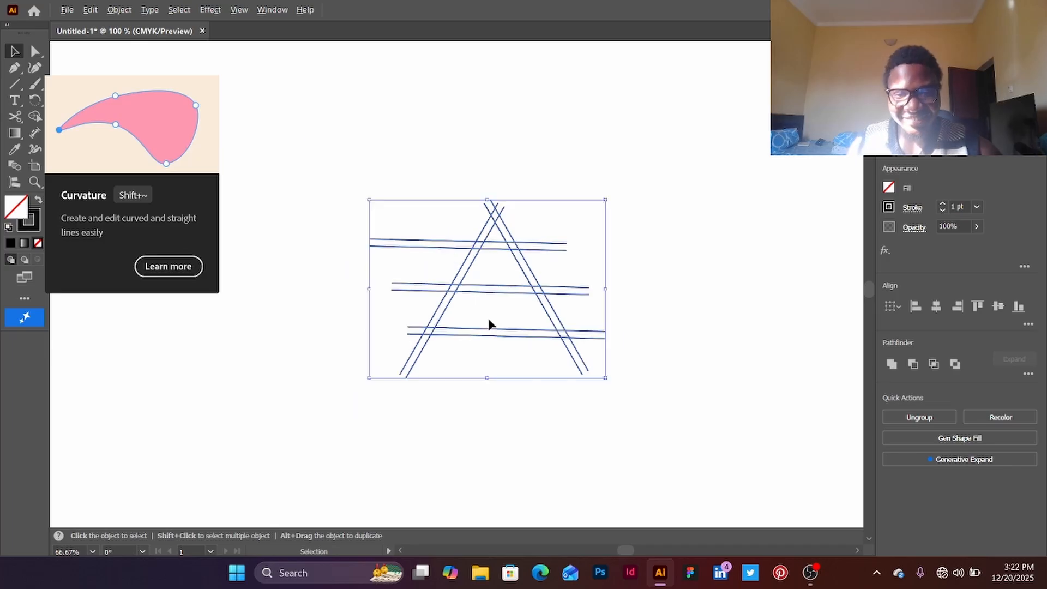
pyautogui.scroll(2, 488, 317)
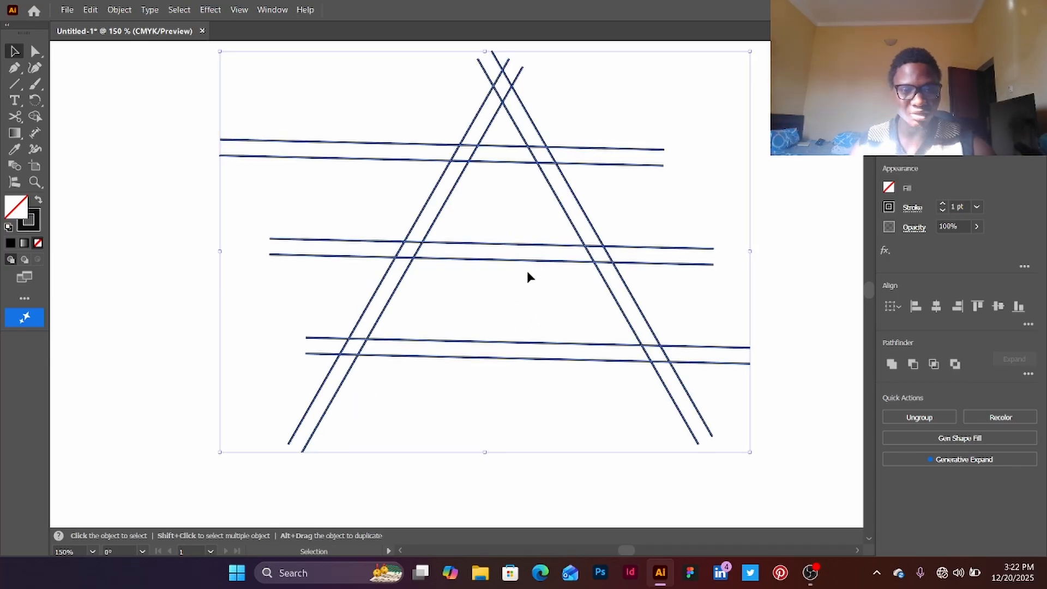
pyautogui.scroll(1, 505, 307)
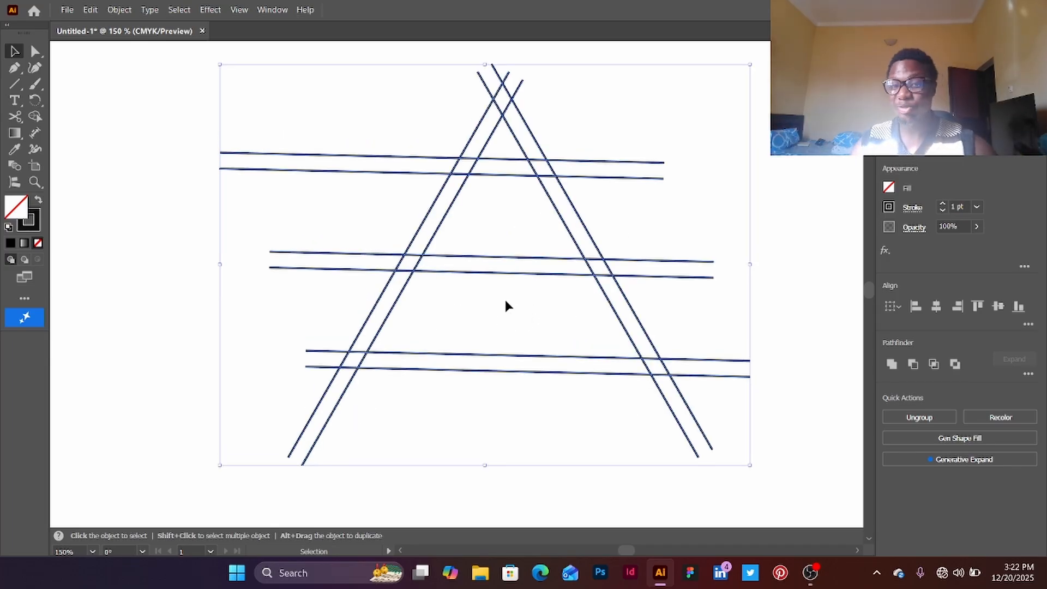
# Merge the segments of each slanted leg across the crossing line pairs with the Shape Builder tool.
pyautogui.click(32, 118)
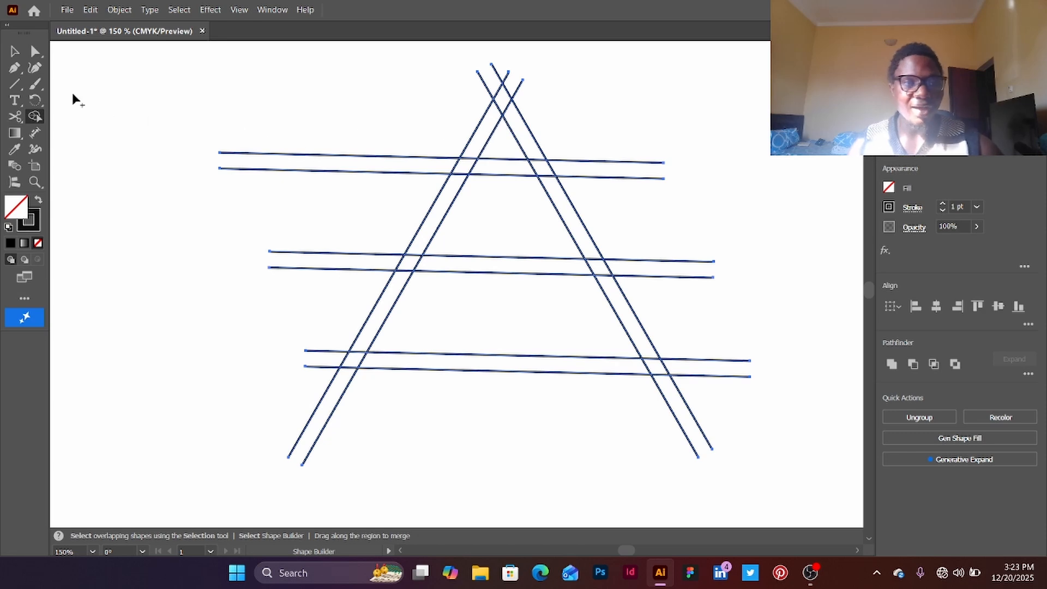
pyautogui.click(15, 52)
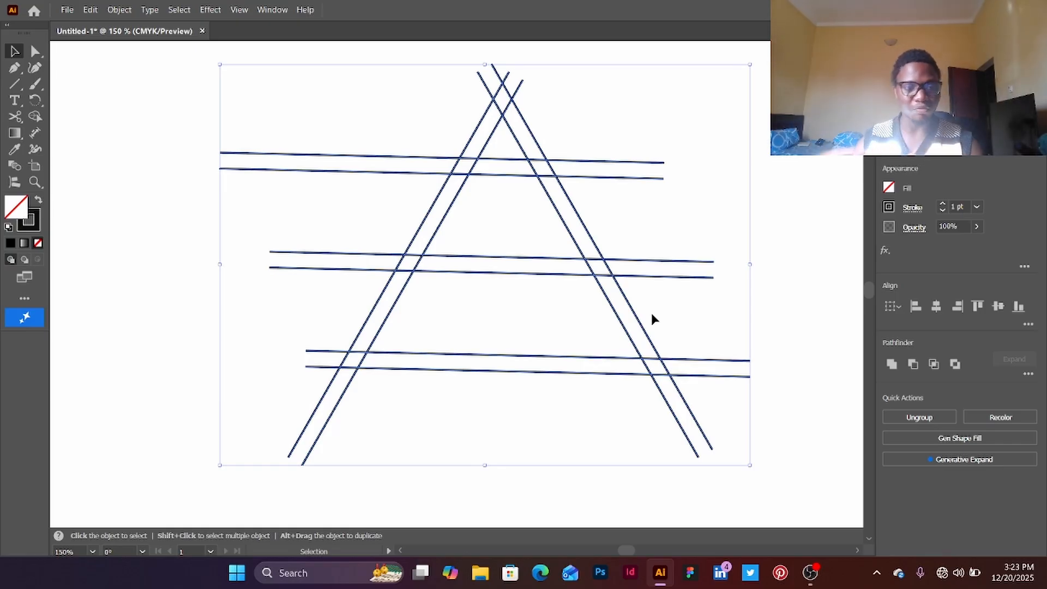
pyautogui.click(35, 117)
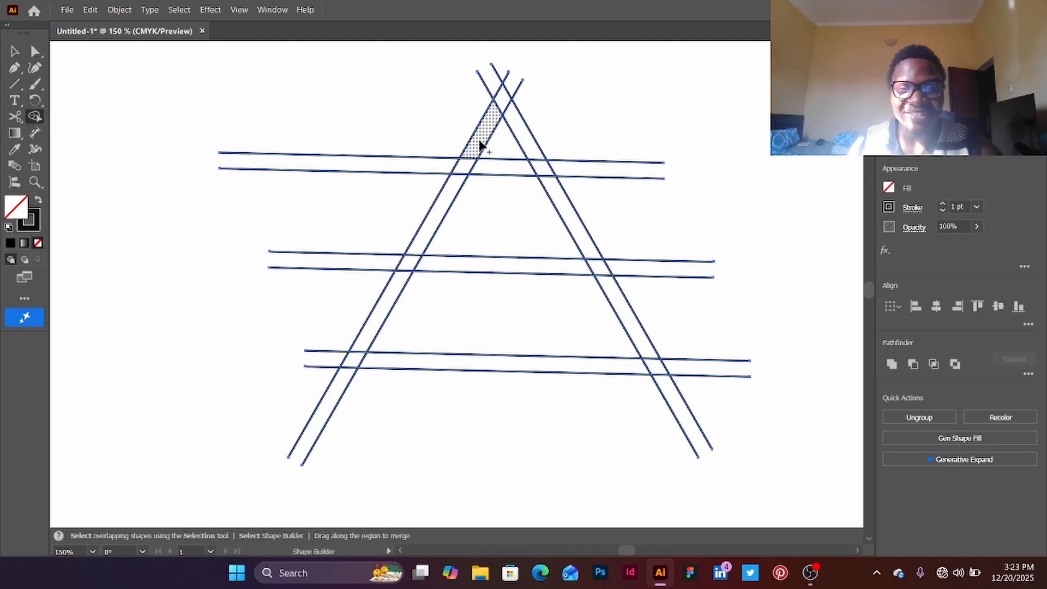
pyautogui.moveTo(479, 143); pyautogui.dragTo(409, 268)
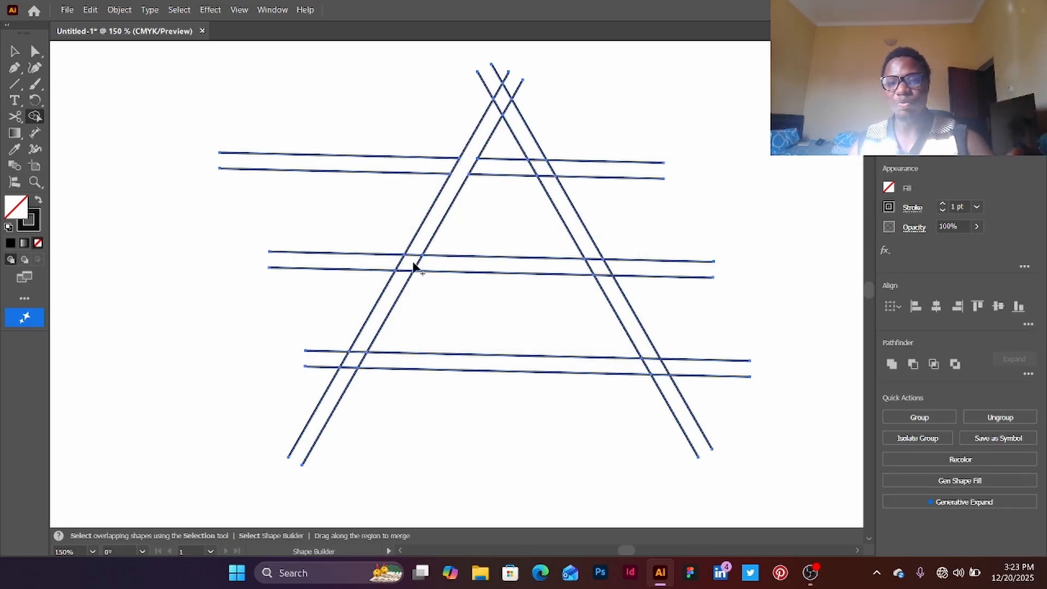
pyautogui.moveTo(435, 222)
pyautogui.mouseDown()
pyautogui.moveTo(341, 388)
pyautogui.moveTo(350, 375)
pyautogui.mouseUp()
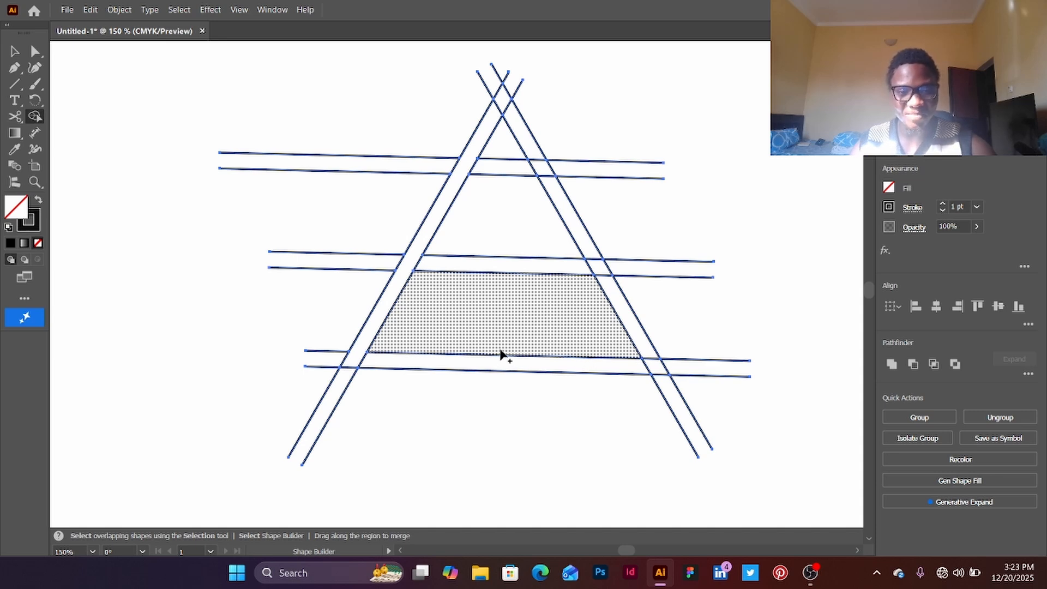
pyautogui.moveTo(529, 154)
pyautogui.mouseDown()
pyautogui.moveTo(633, 349)
pyautogui.moveTo(653, 362)
pyautogui.mouseUp()
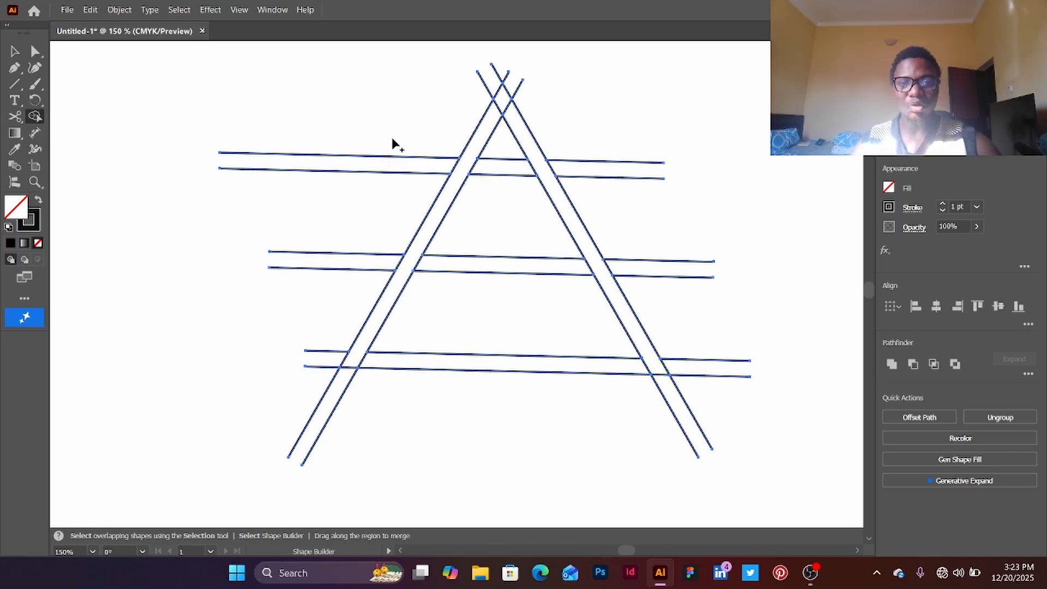
# Remove the line ends protruding outside the triangle, plus the upper and bottom bars inside it, with the Shape Builder tool.
pyautogui.press('alt')
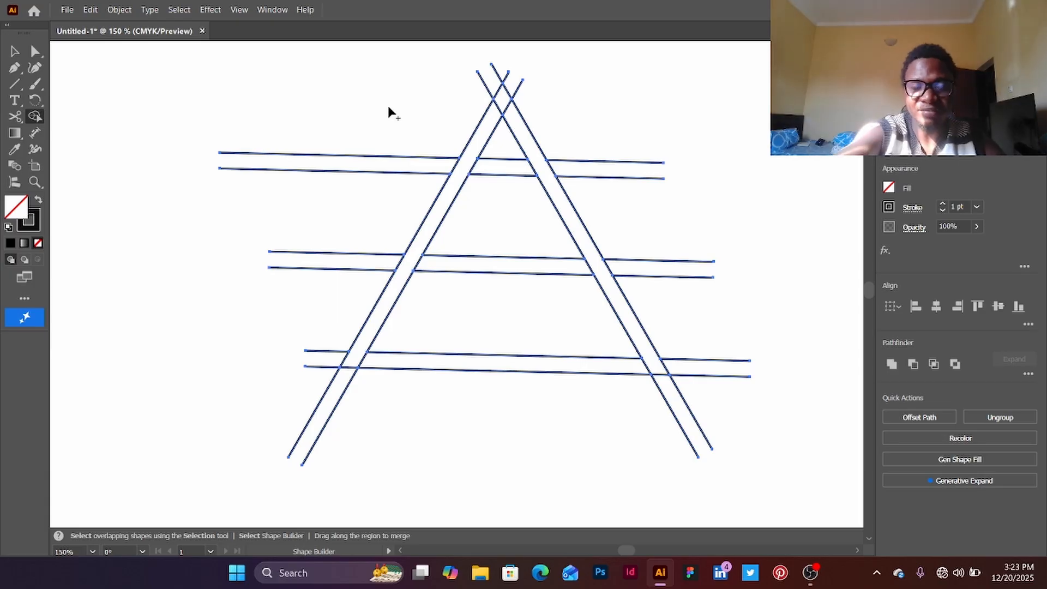
pyautogui.press('alt')
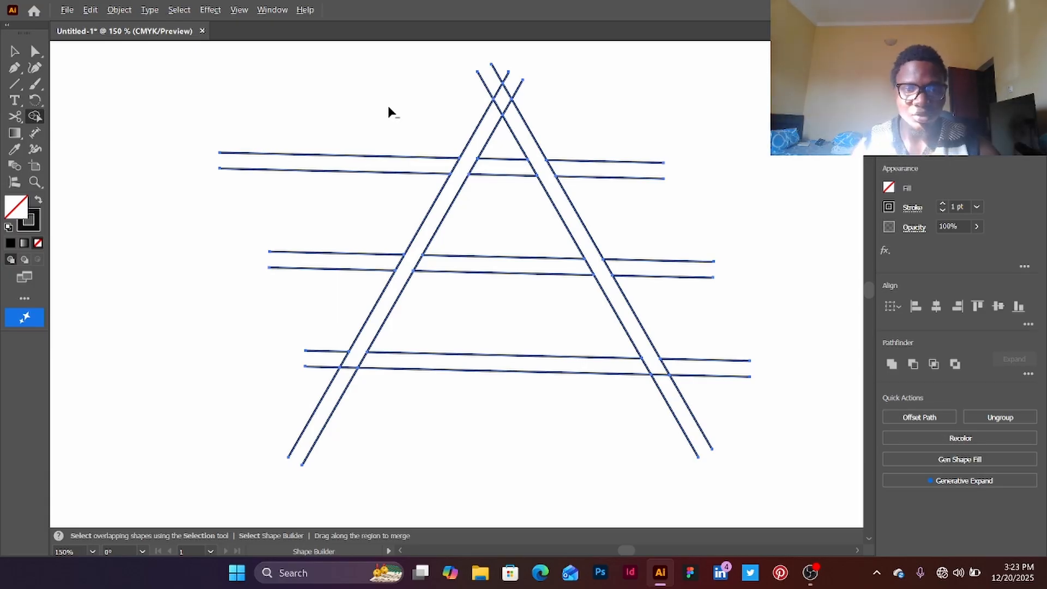
pyautogui.moveTo(379, 124); pyautogui.dragTo(379, 225)
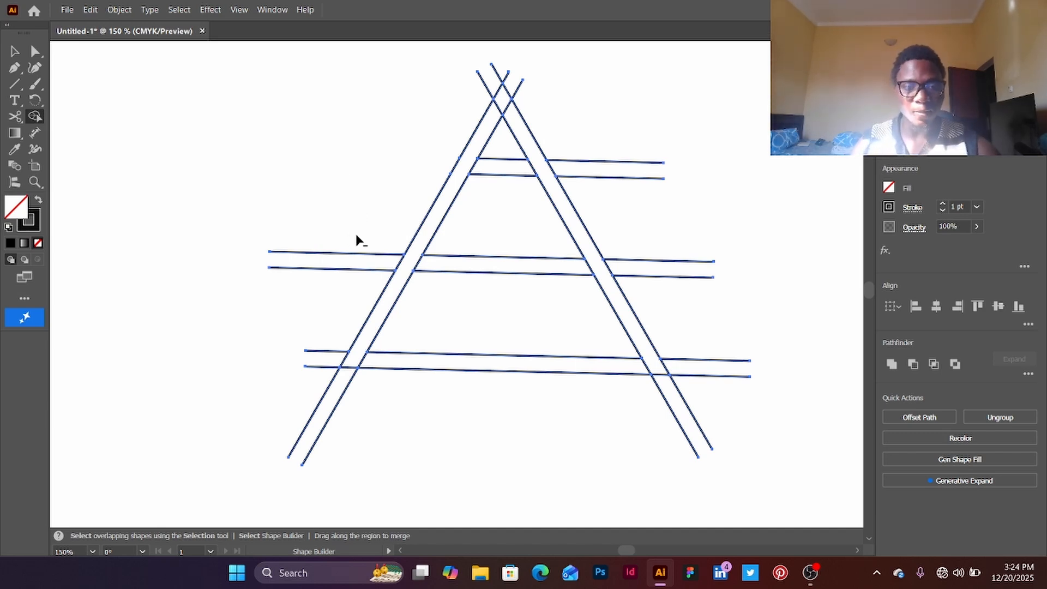
pyautogui.moveTo(357, 239)
pyautogui.mouseDown()
pyautogui.moveTo(297, 409)
pyautogui.moveTo(423, 444)
pyautogui.mouseUp()
pyautogui.moveTo(743, 388); pyautogui.dragTo(726, 392)
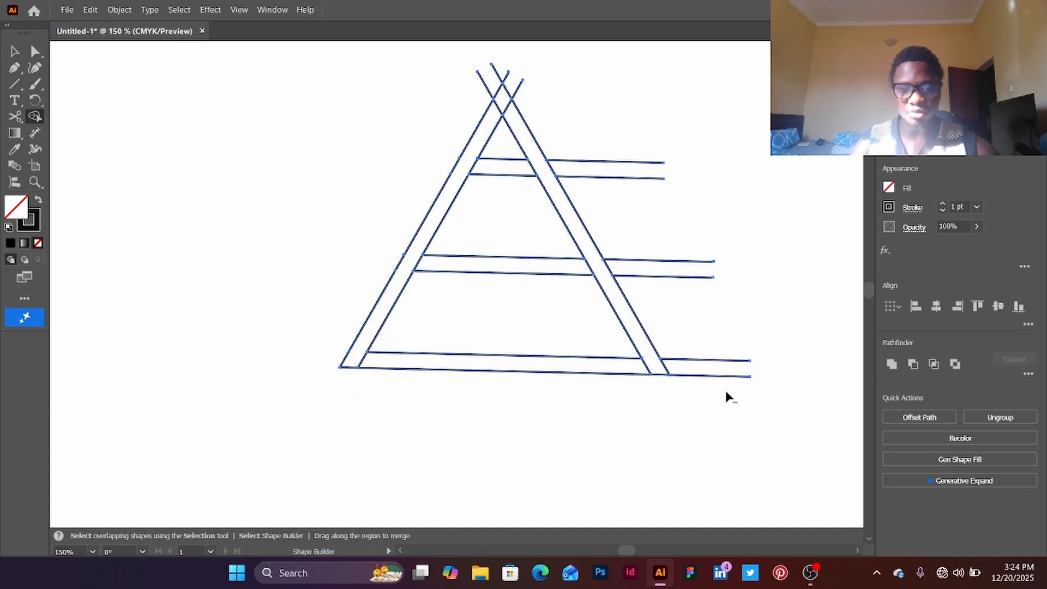
pyautogui.moveTo(713, 315); pyautogui.dragTo(668, 235)
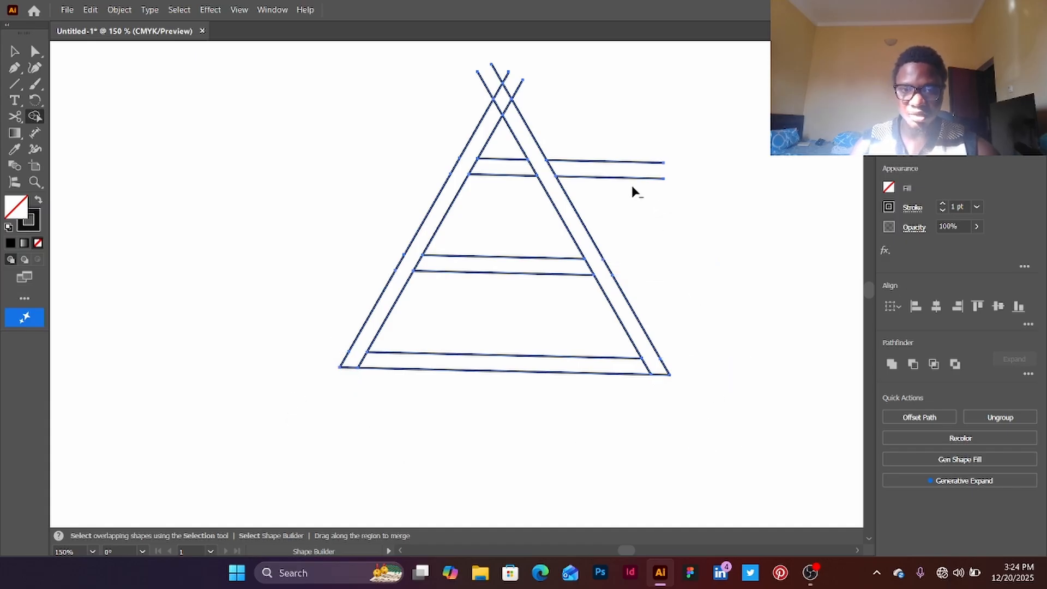
pyautogui.moveTo(588, 98); pyautogui.dragTo(538, 121)
pyautogui.moveTo(522, 86); pyautogui.dragTo(484, 76)
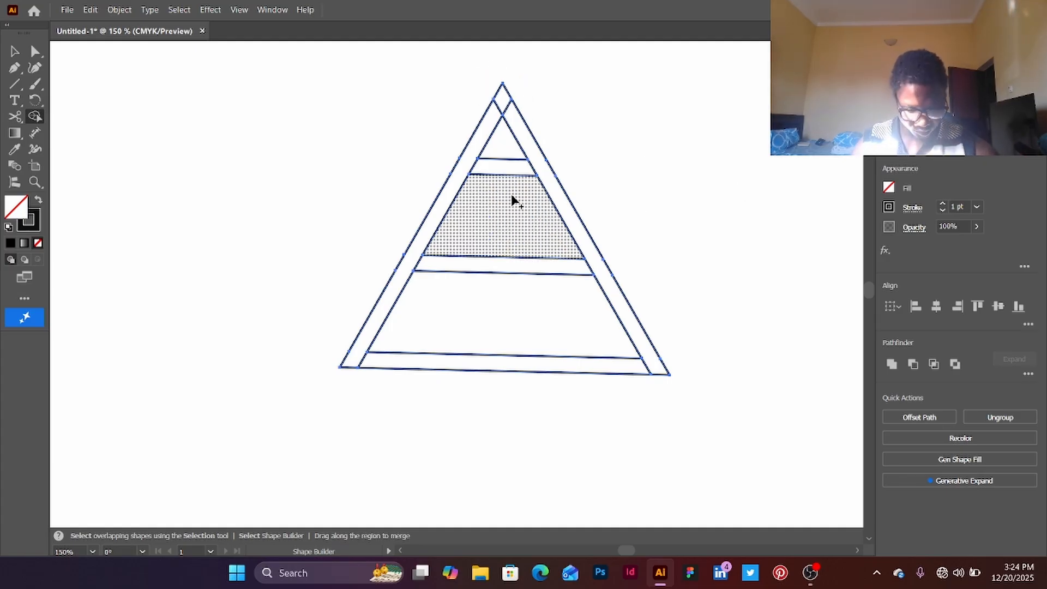
pyautogui.moveTo(502, 146)
pyautogui.mouseDown()
pyautogui.moveTo(493, 204)
pyautogui.moveTo(504, 224)
pyautogui.mouseUp()
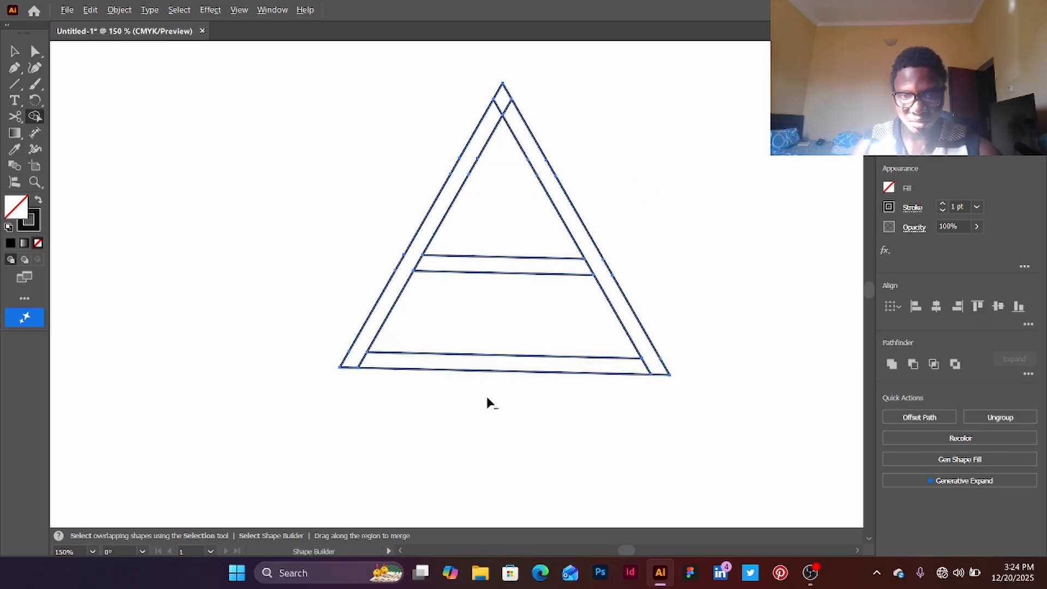
pyautogui.keyDown('alt'); pyautogui.click(487, 363); pyautogui.keyUp('alt')
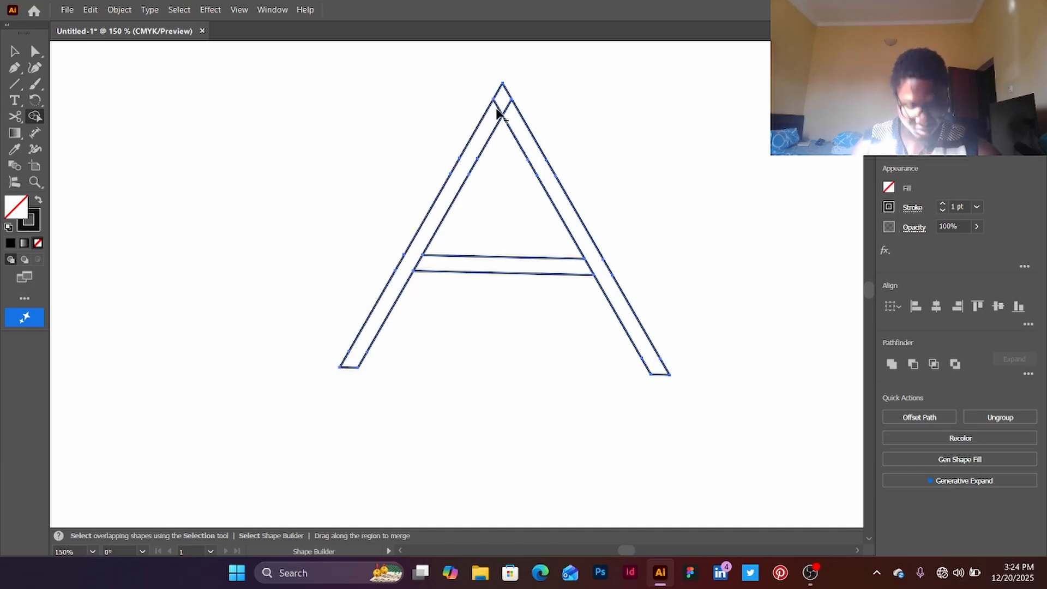
# Merge the overlapping pieces at the apex so both legs form one shape, and move the letter A slightly lower.
pyautogui.moveTo(498, 99); pyautogui.dragTo(515, 134)
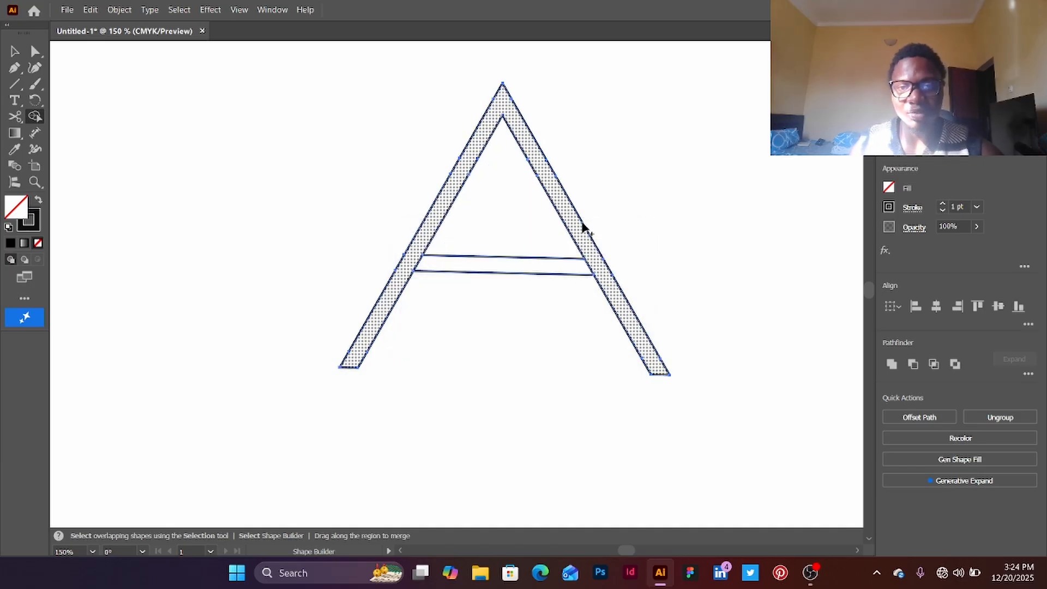
pyautogui.click(14, 51)
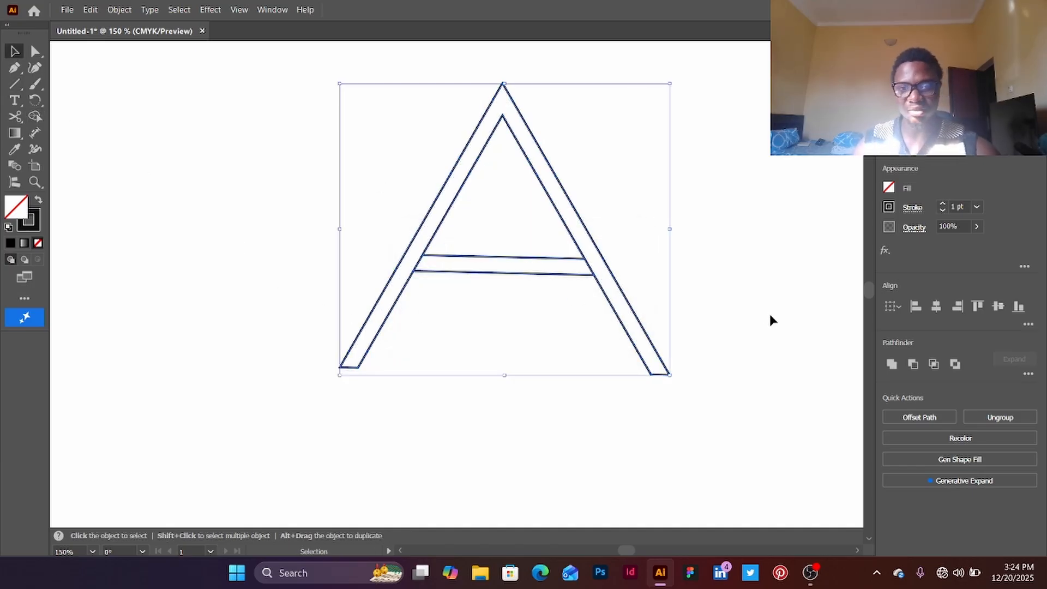
pyautogui.moveTo(578, 253); pyautogui.dragTo(572, 280)
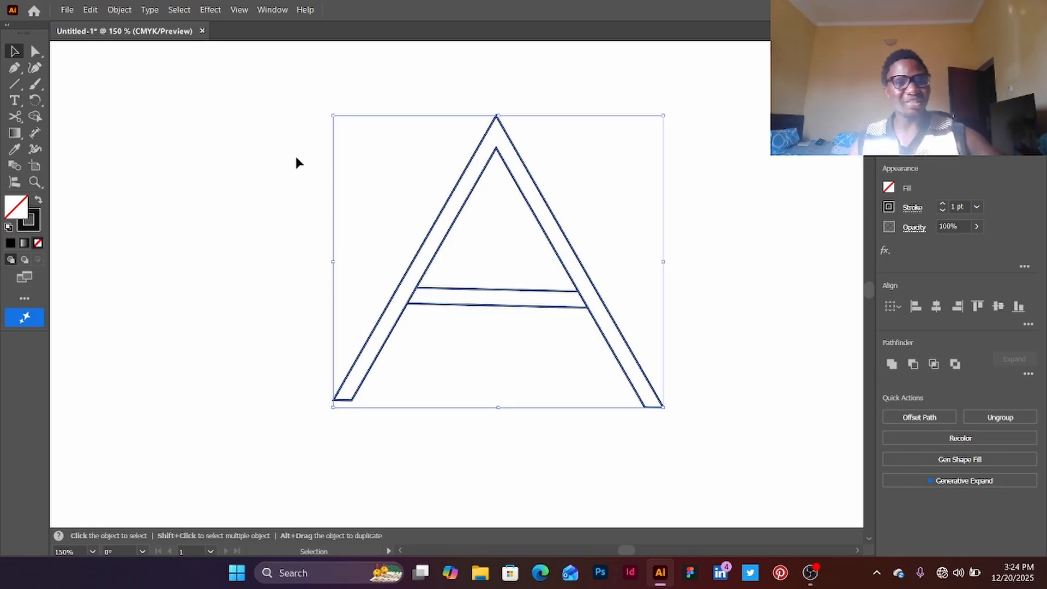
pyautogui.click(14, 135)
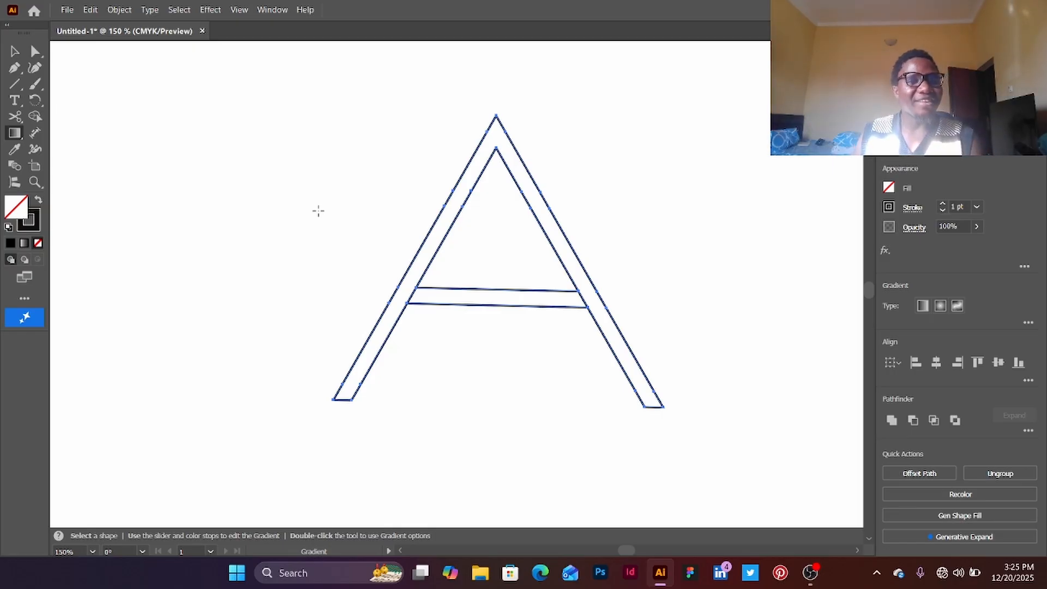
pyautogui.click(21, 139)
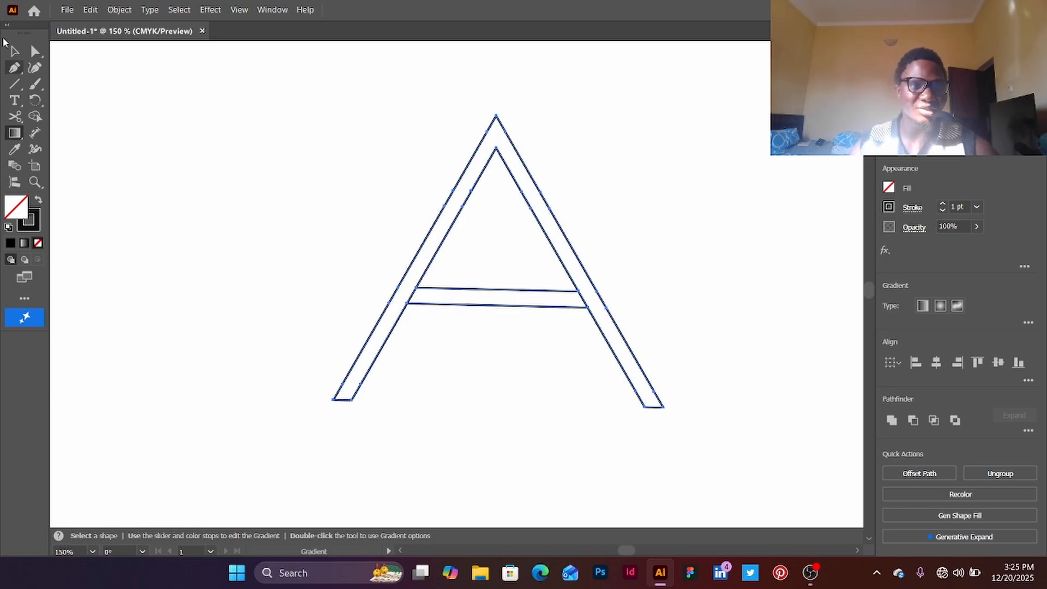
pyautogui.click(15, 51)
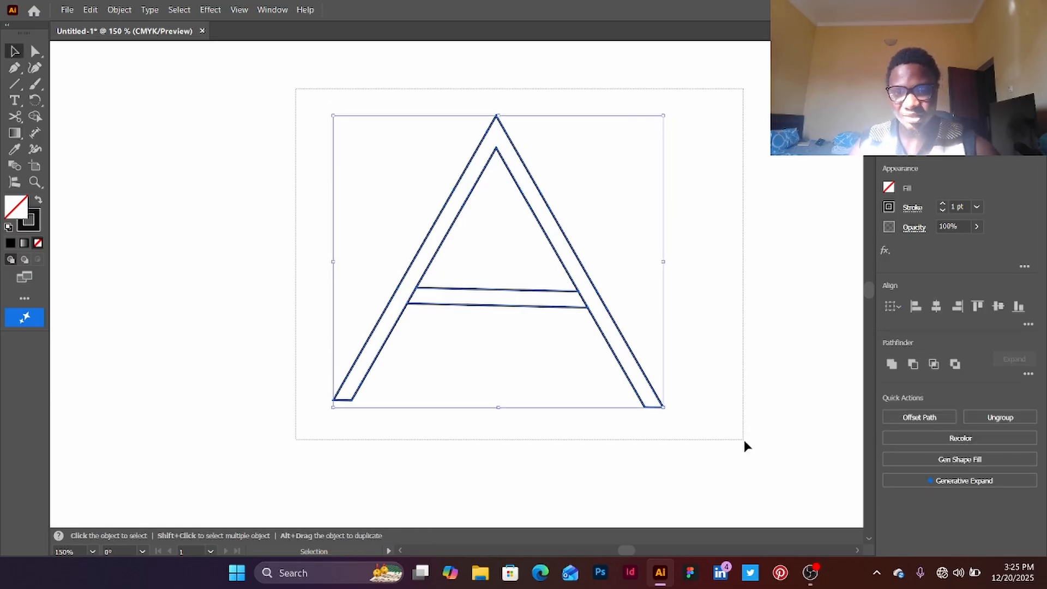
# Merge the crossbar with both legs of the A into a single outline using the Shape Builder tool.
pyautogui.click(35, 117)
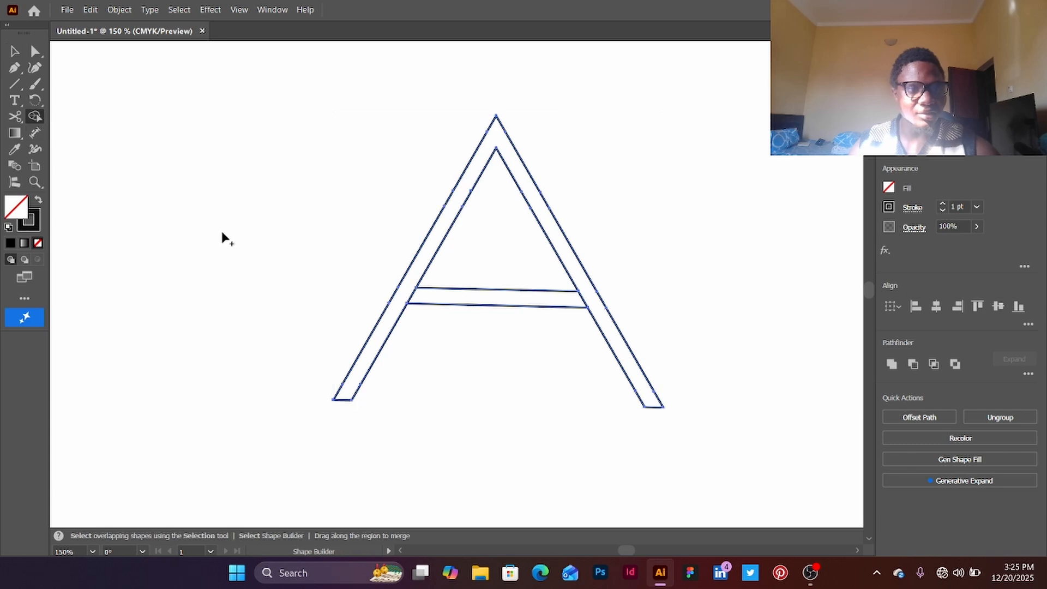
pyautogui.moveTo(408, 299); pyautogui.dragTo(600, 303)
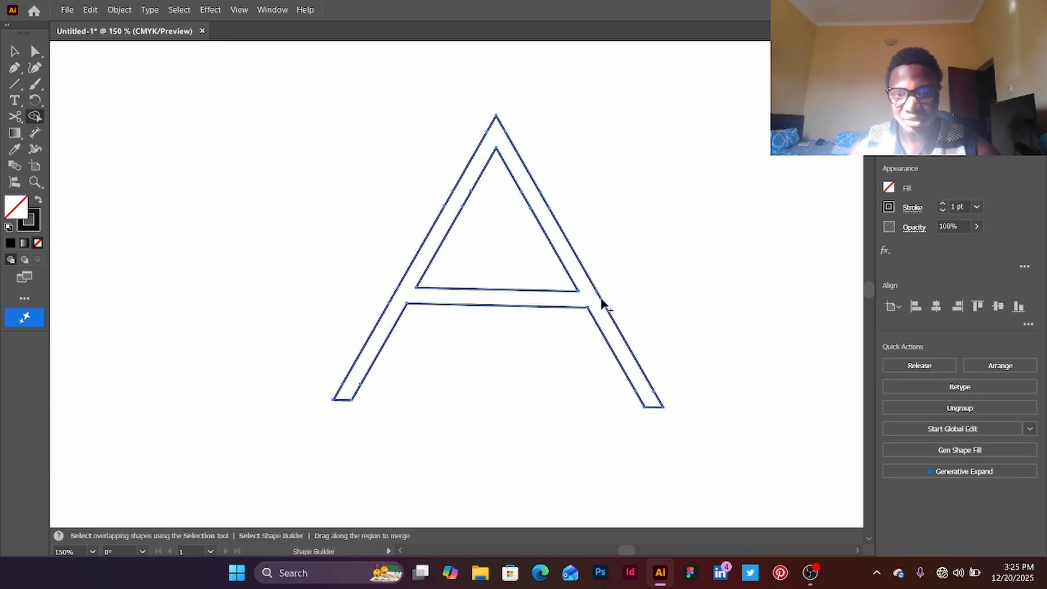
pyautogui.click(16, 52)
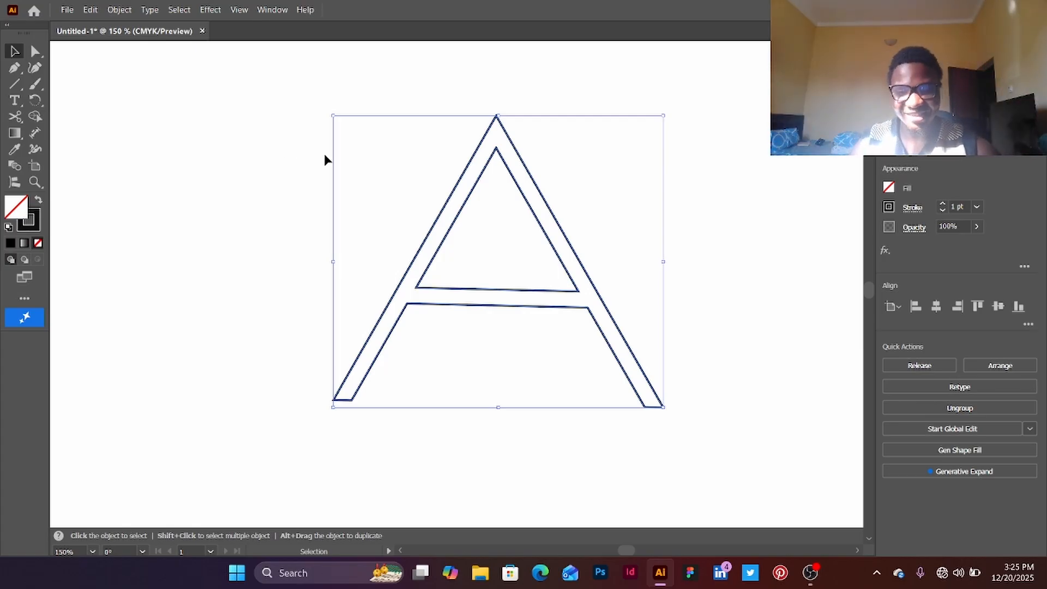
# Fill the A with a linear gradient and redraw its direction at several angles, ending on a diagonal towards the lower left.
pyautogui.click(17, 133)
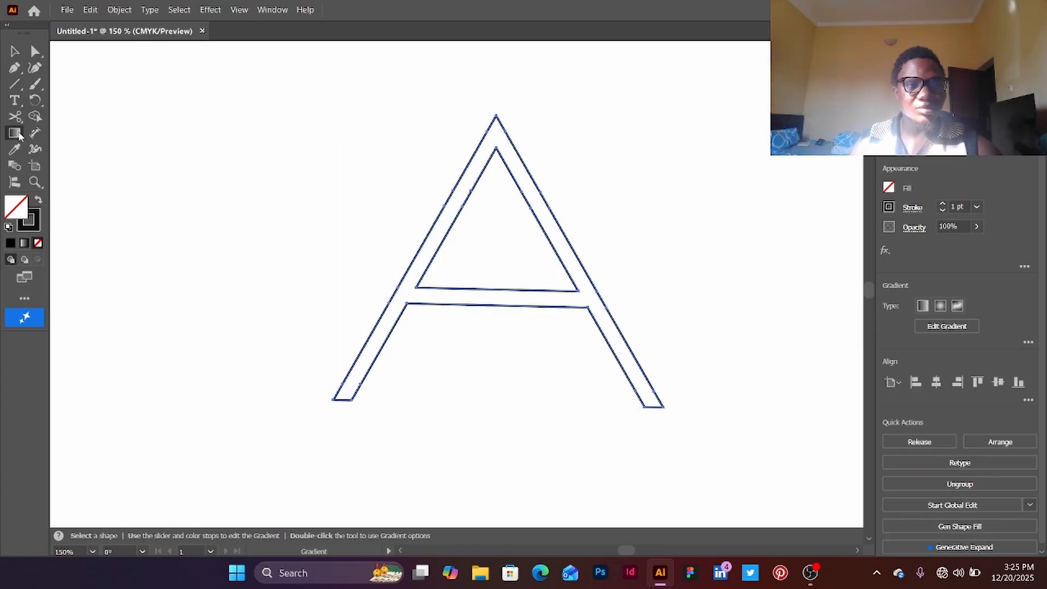
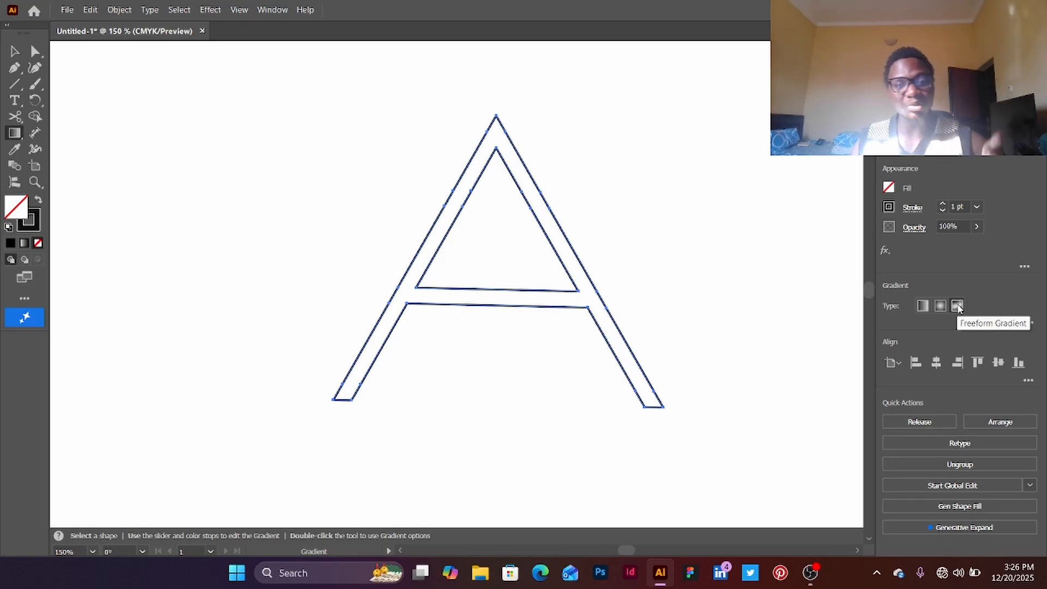
pyautogui.click(924, 307)
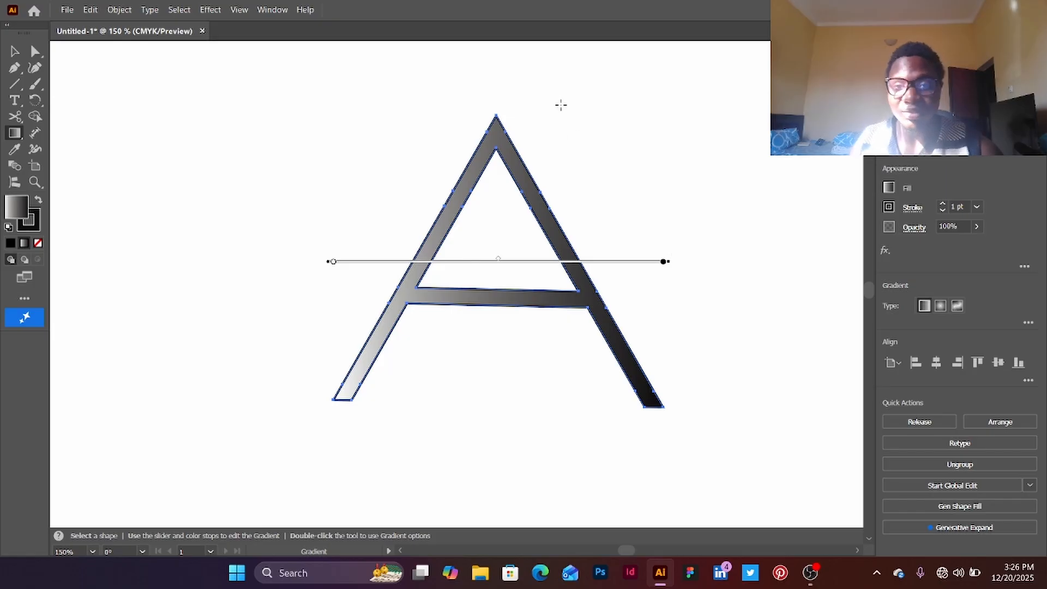
pyautogui.moveTo(417, 115); pyautogui.dragTo(419, 480)
pyautogui.moveTo(380, 433); pyautogui.dragTo(613, 147)
pyautogui.moveTo(644, 401); pyautogui.dragTo(712, 356)
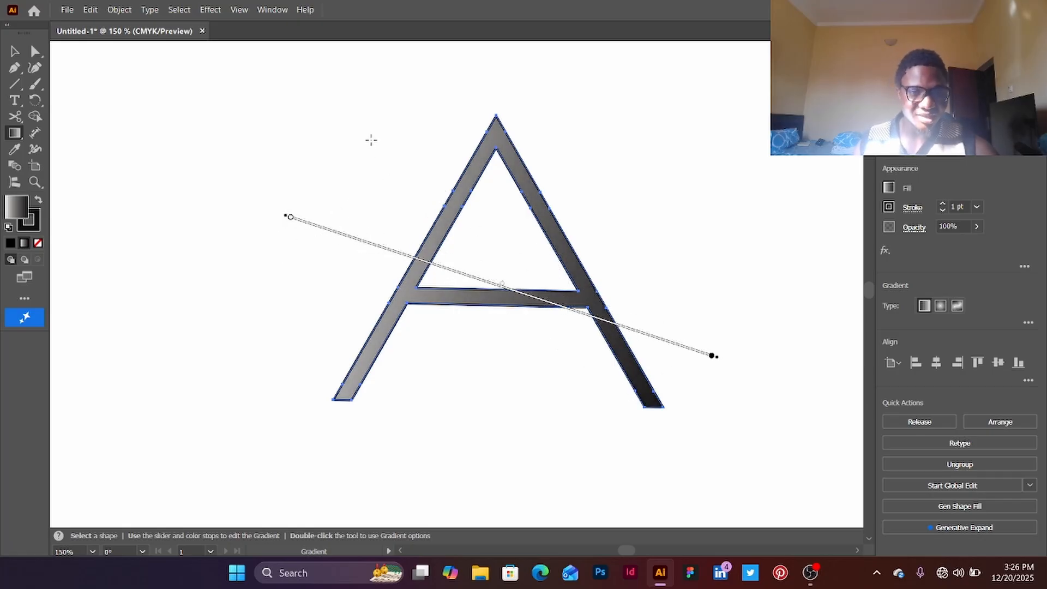
pyautogui.moveTo(371, 141); pyautogui.dragTo(747, 132)
pyautogui.moveTo(405, 162); pyautogui.dragTo(154, 431)
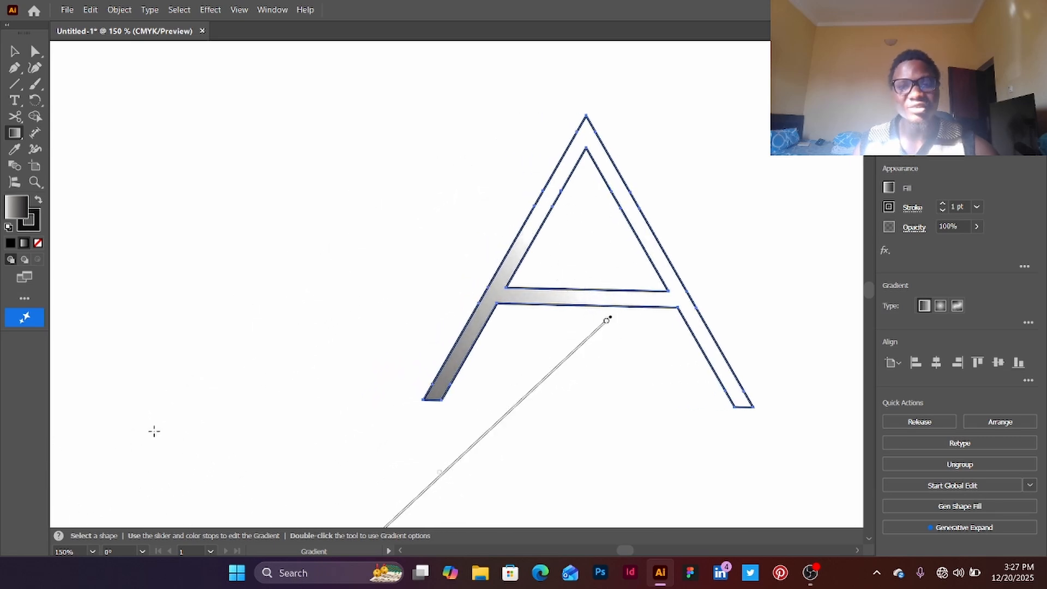
# Redraw the A's gradient along a steep diagonal from below the crossbar towards the upper right, and move the letter slightly left.
pyautogui.moveTo(658, 446)
pyautogui.mouseDown()
pyautogui.moveTo(808, 224)
pyautogui.moveTo(801, 447)
pyautogui.moveTo(744, 152)
pyautogui.moveTo(751, 106)
pyautogui.mouseUp()
pyautogui.scroll(-2, 686, 249)
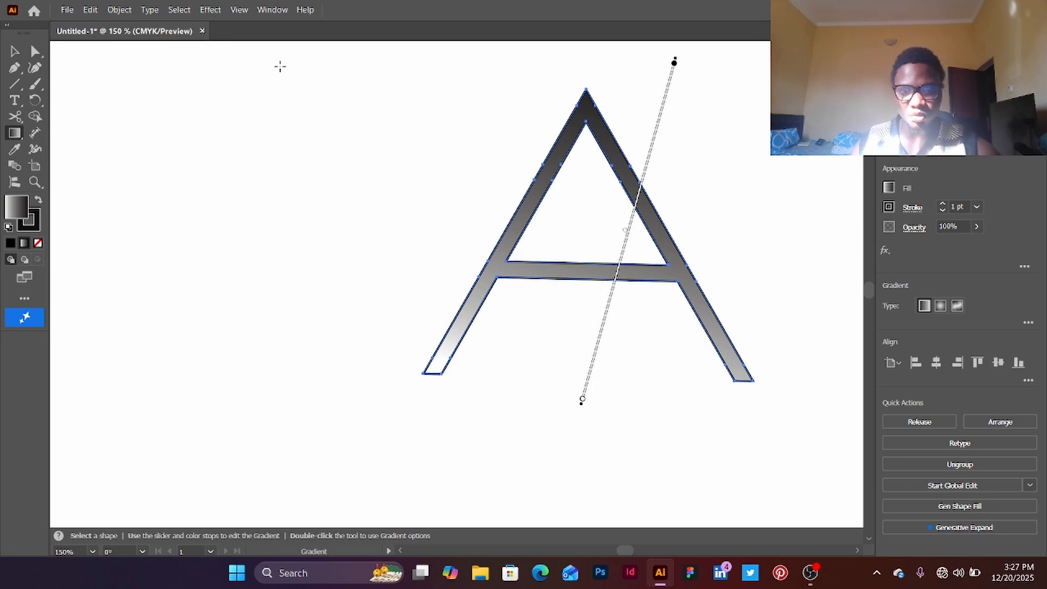
pyautogui.press('v')
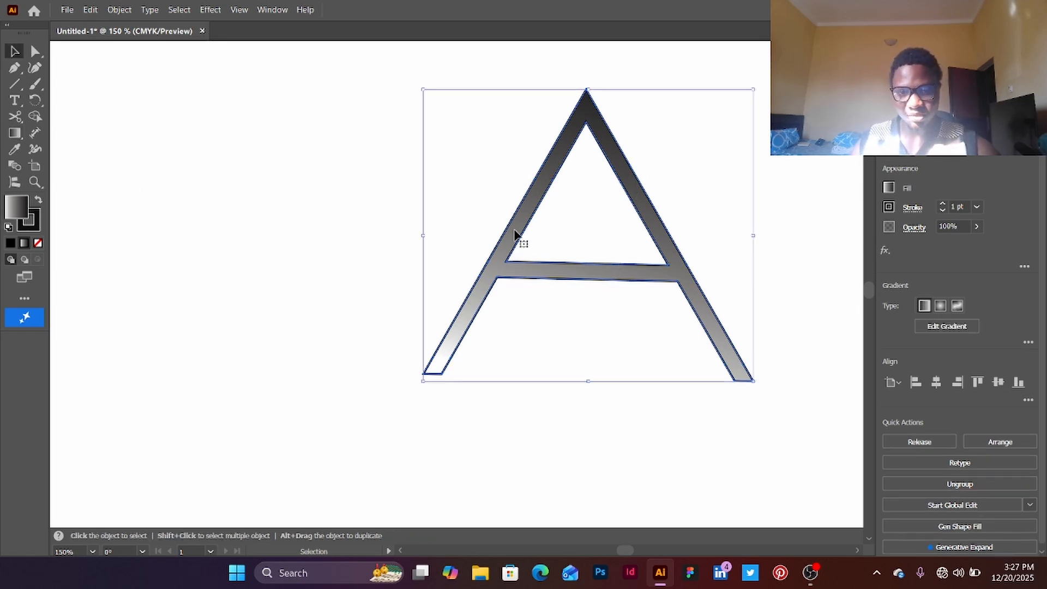
pyautogui.moveTo(516, 232); pyautogui.dragTo(462, 243)
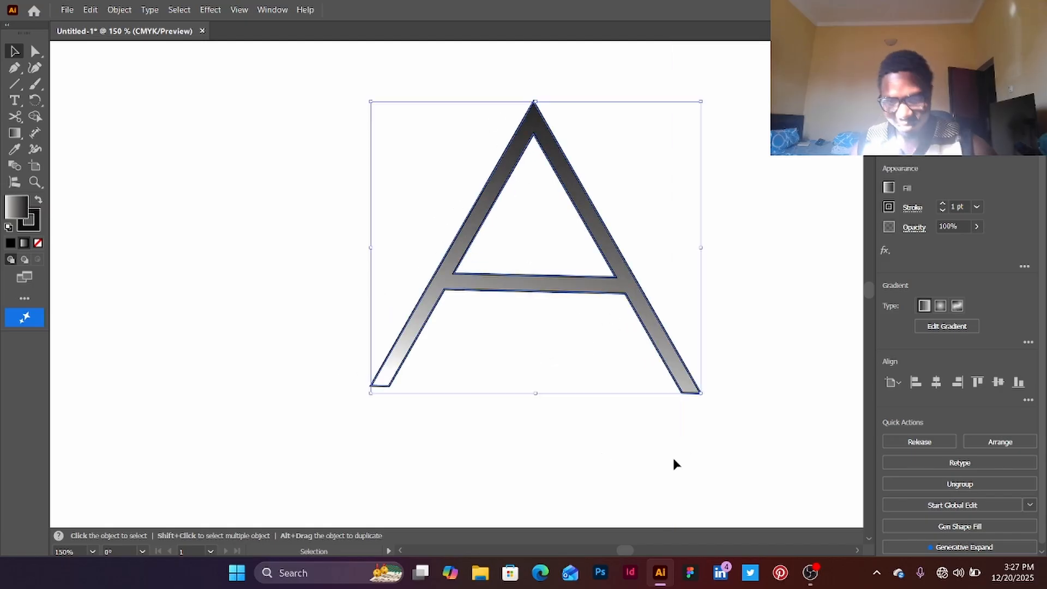
# Measure the outer edge of the A's left leg from its foot to the apex with a linear dimension.
pyautogui.click(35, 134)
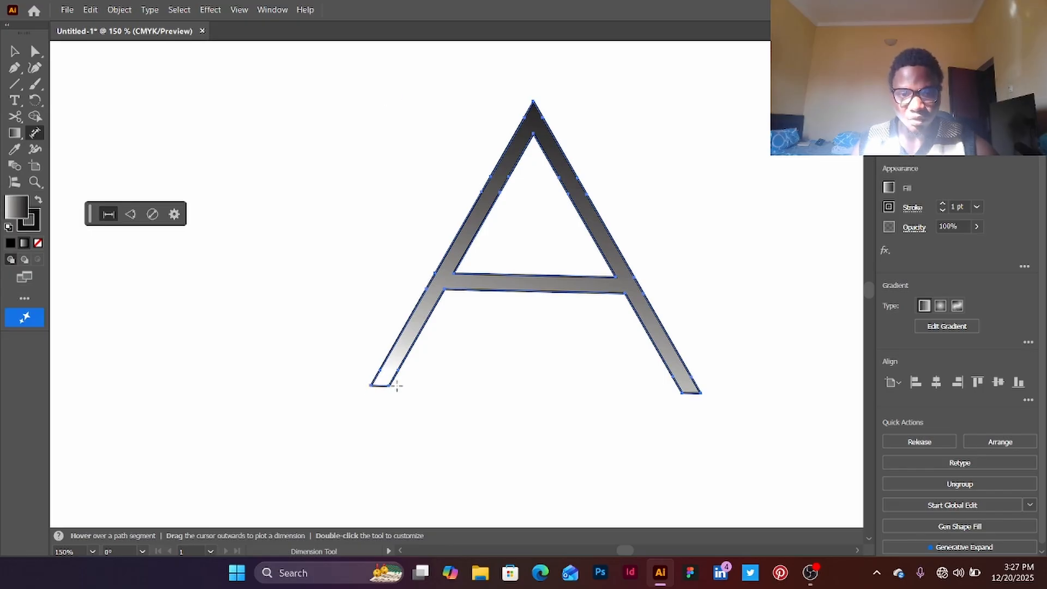
pyautogui.click(371, 385)
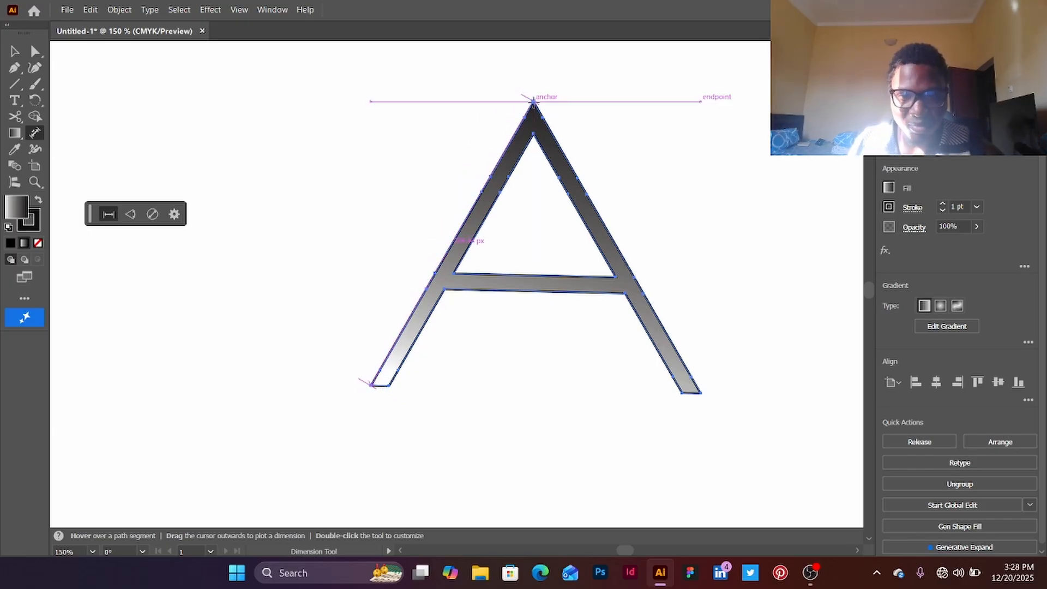
pyautogui.click(534, 101)
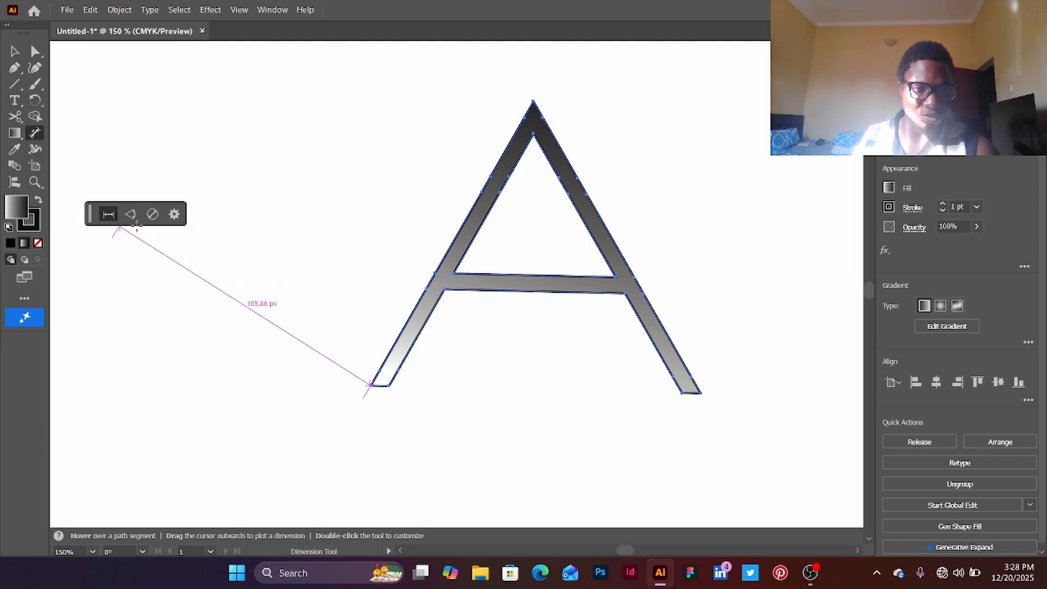
pyautogui.press('Escape')
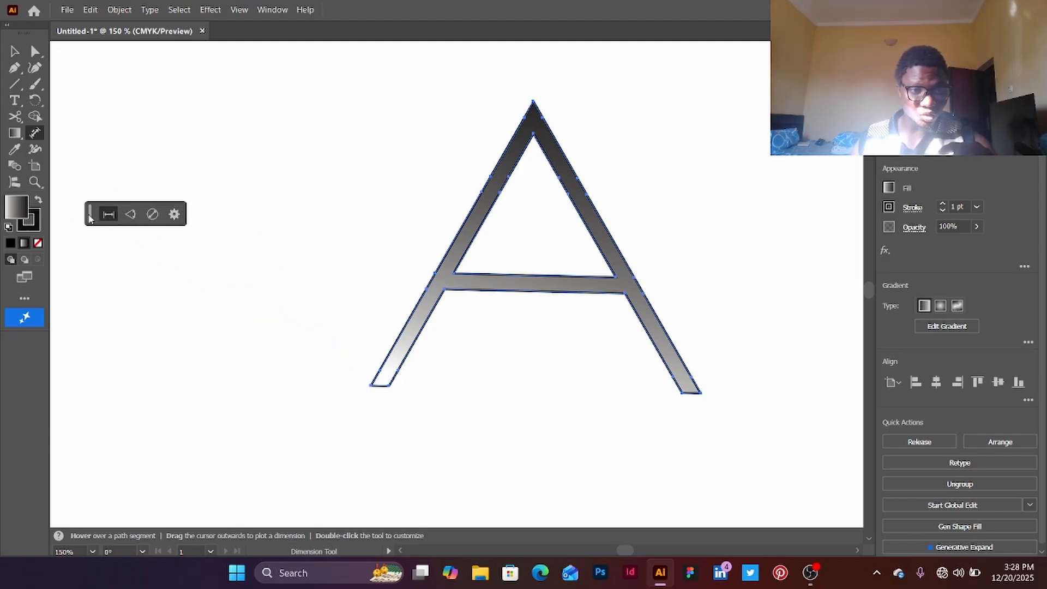
pyautogui.moveTo(90, 218); pyautogui.dragTo(129, 212)
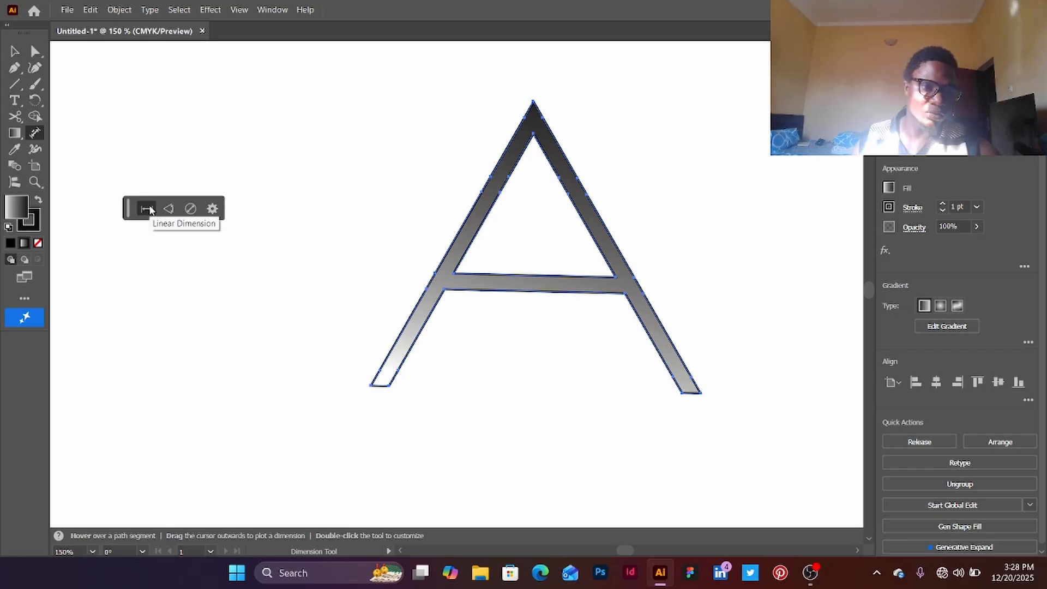
pyautogui.moveTo(128, 212); pyautogui.dragTo(104, 182)
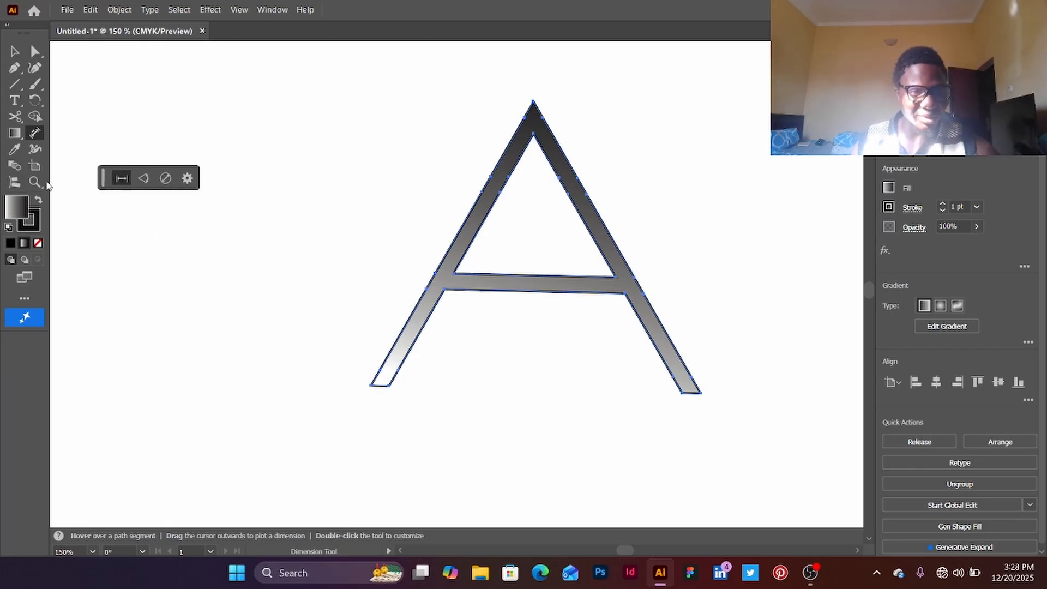
# Try sampling the blank canvas onto the A with the Eyedropper twice, undoing the result each time.
pyautogui.click(12, 152)
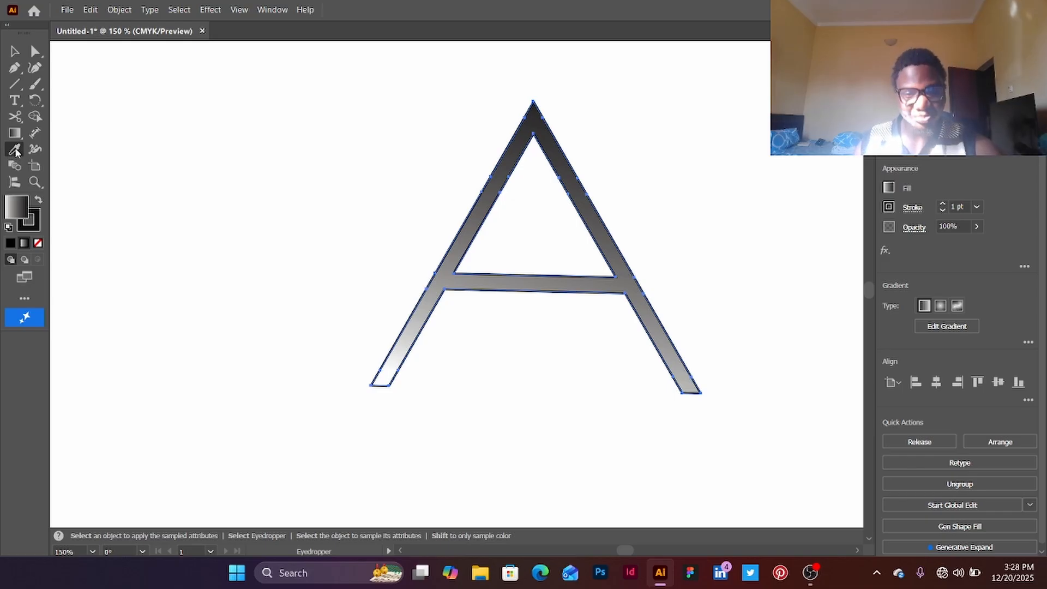
pyautogui.click(622, 94)
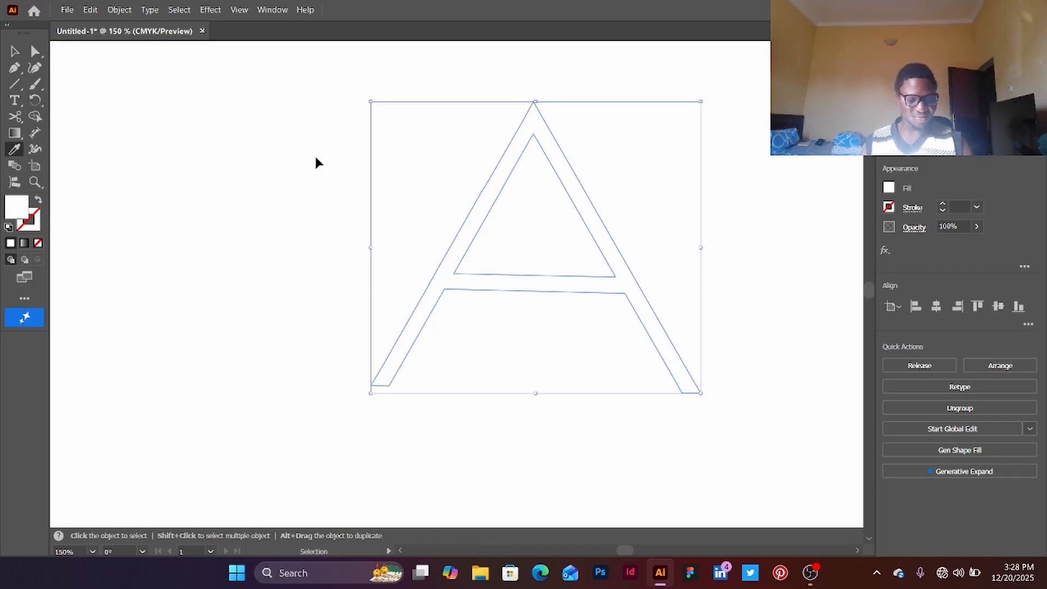
pyautogui.hotkey('ctrl', 'z')
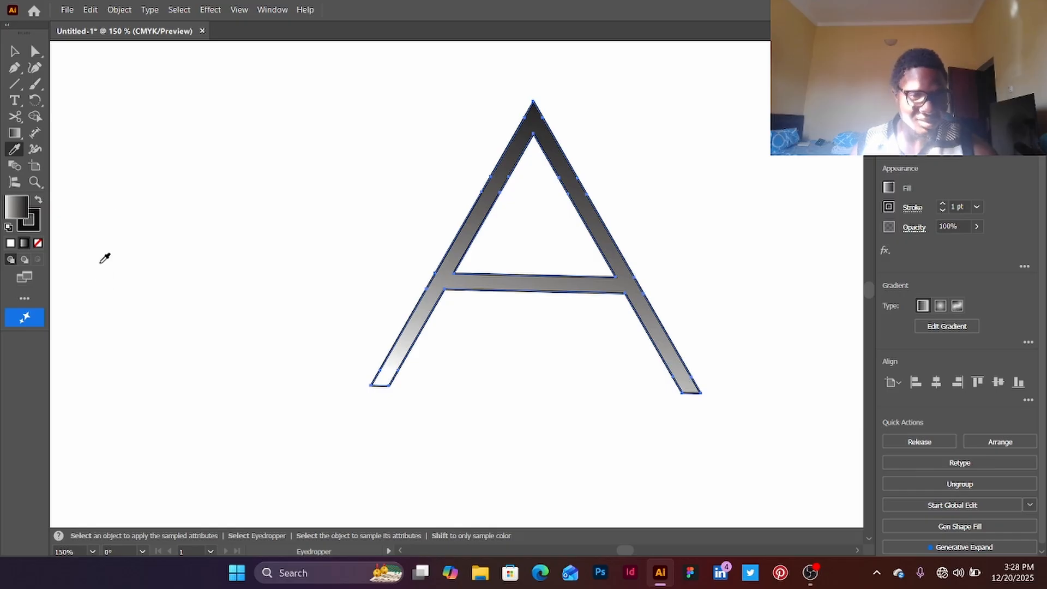
pyautogui.click(239, 224)
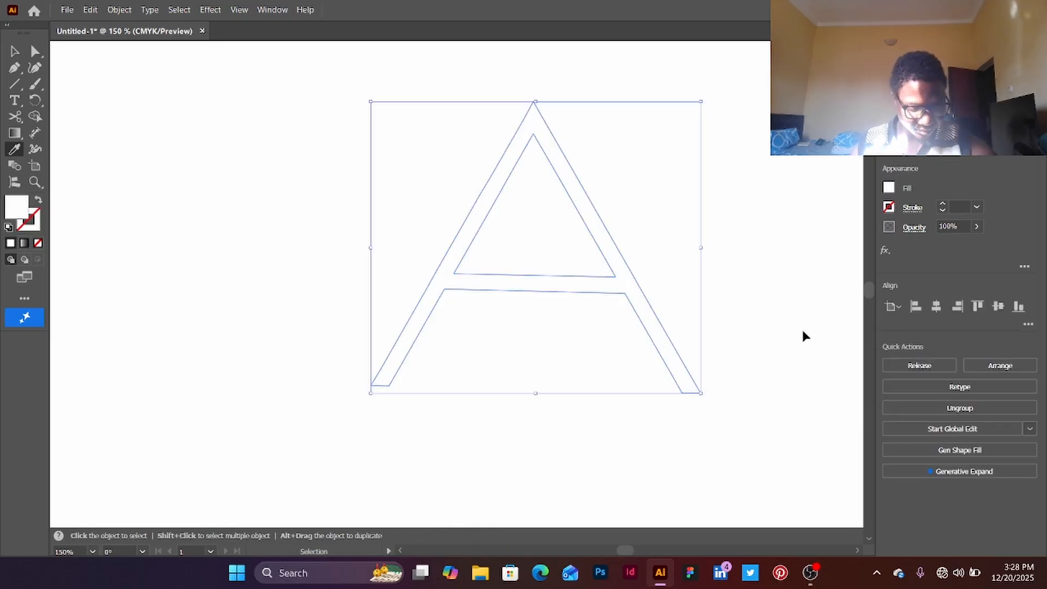
pyautogui.hotkey('ctrl', 'z')
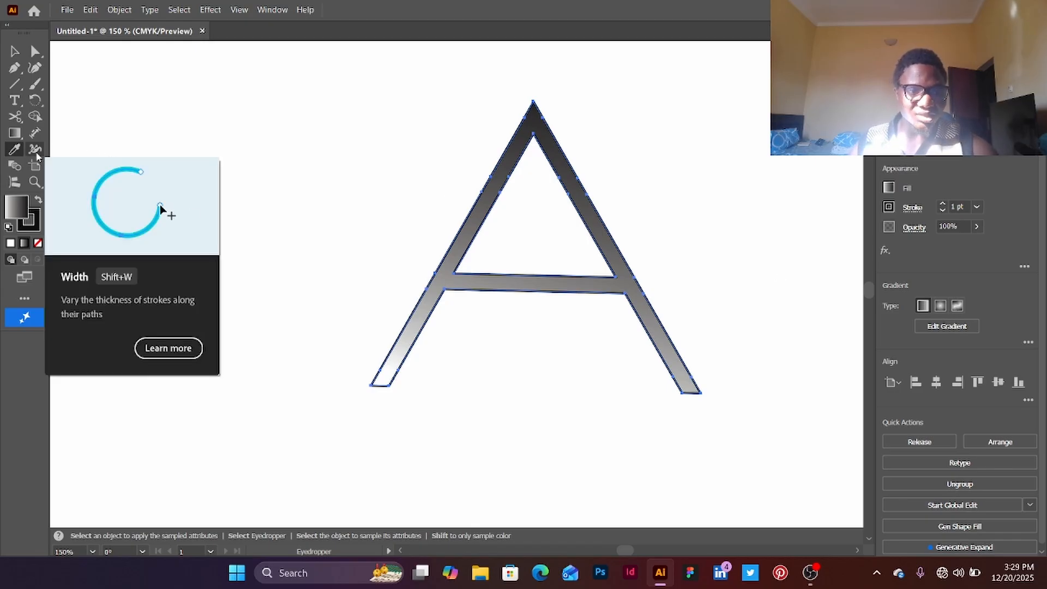
# Widen the outline's stroke to about 14.17 pt at the inner corner of the A's left foot with the Width tool.
pyautogui.click(36, 153)
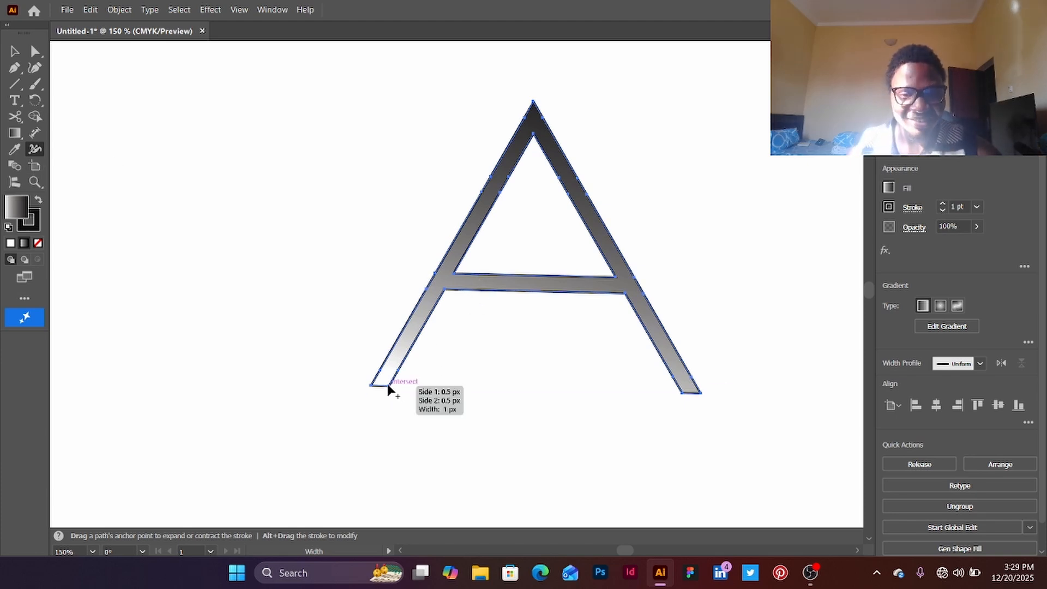
pyautogui.scroll(-1, 388, 383)
pyautogui.scroll(4, 388, 353)
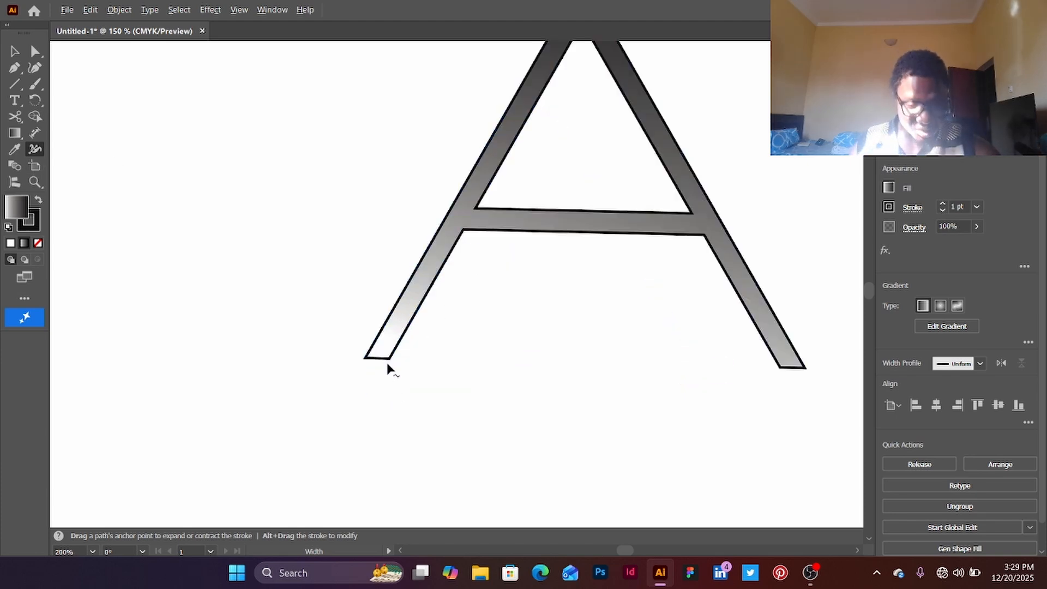
pyautogui.moveTo(393, 352)
pyautogui.mouseDown()
pyautogui.moveTo(444, 367)
pyautogui.moveTo(472, 397)
pyautogui.moveTo(409, 348)
pyautogui.moveTo(436, 389)
pyautogui.moveTo(430, 381)
pyautogui.mouseUp()
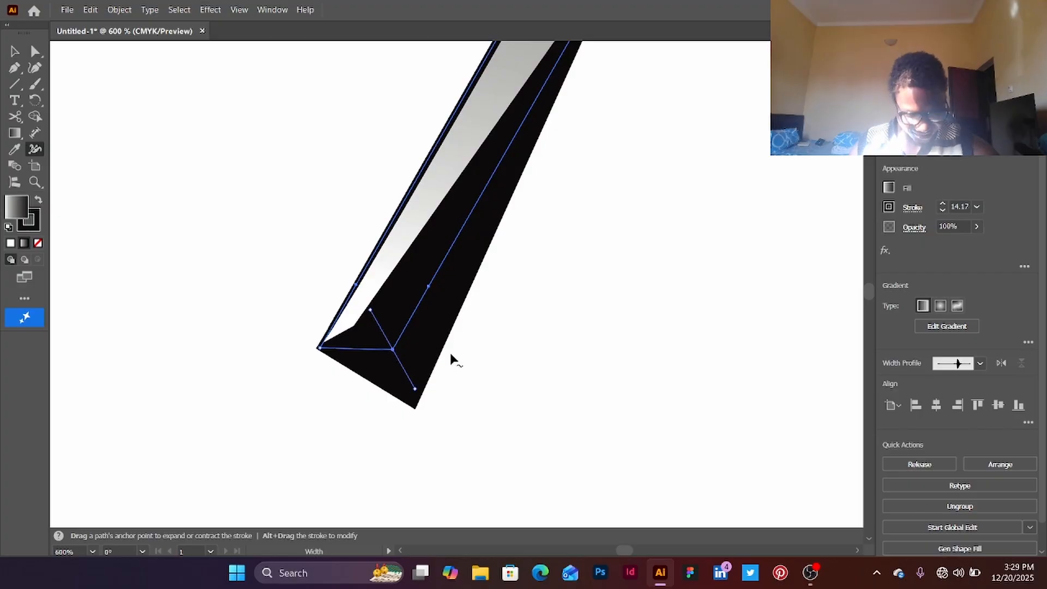
pyautogui.scroll(-4, 450, 354)
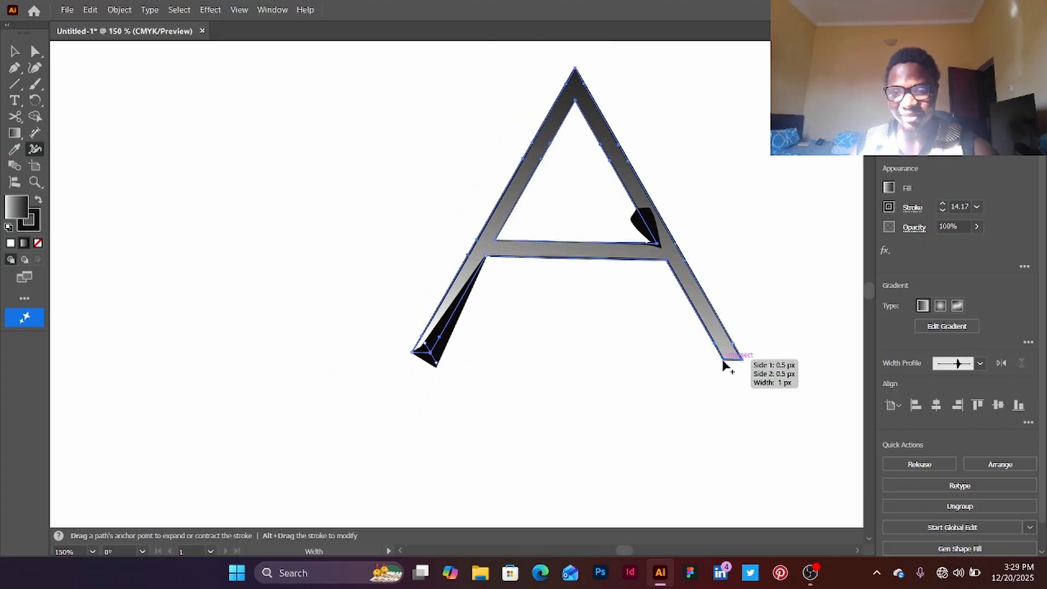
# Widen the stroke on the right leg's inner edge near the foot and on the upper left inner edge of the A's triangle.
pyautogui.moveTo(722, 359)
pyautogui.mouseDown()
pyautogui.moveTo(656, 386)
pyautogui.moveTo(707, 357)
pyautogui.moveTo(689, 382)
pyautogui.mouseUp()
pyautogui.hotkey('ctrl', 'z')
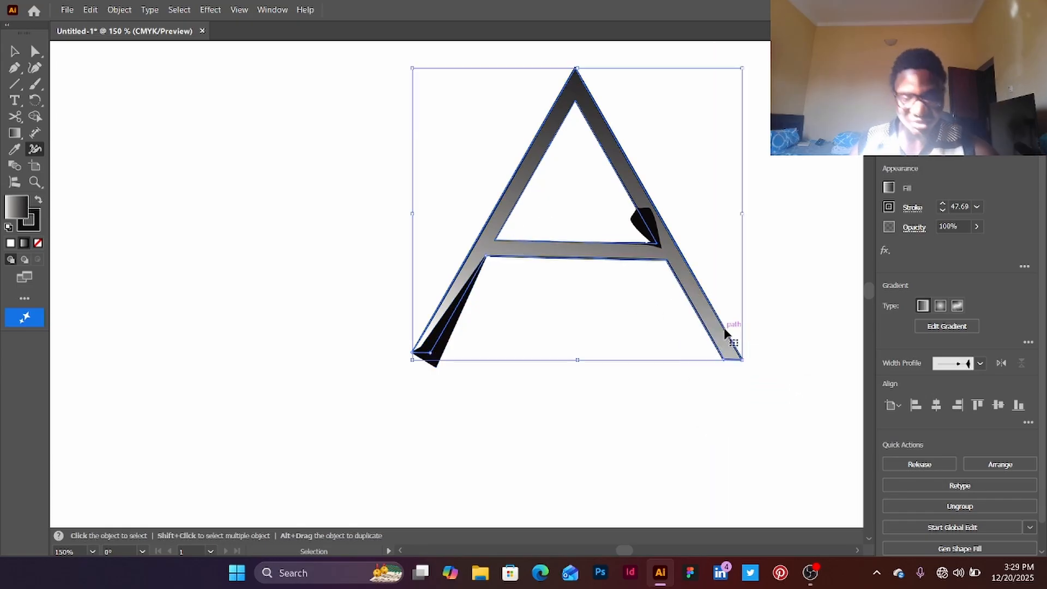
pyautogui.moveTo(722, 358); pyautogui.dragTo(702, 342)
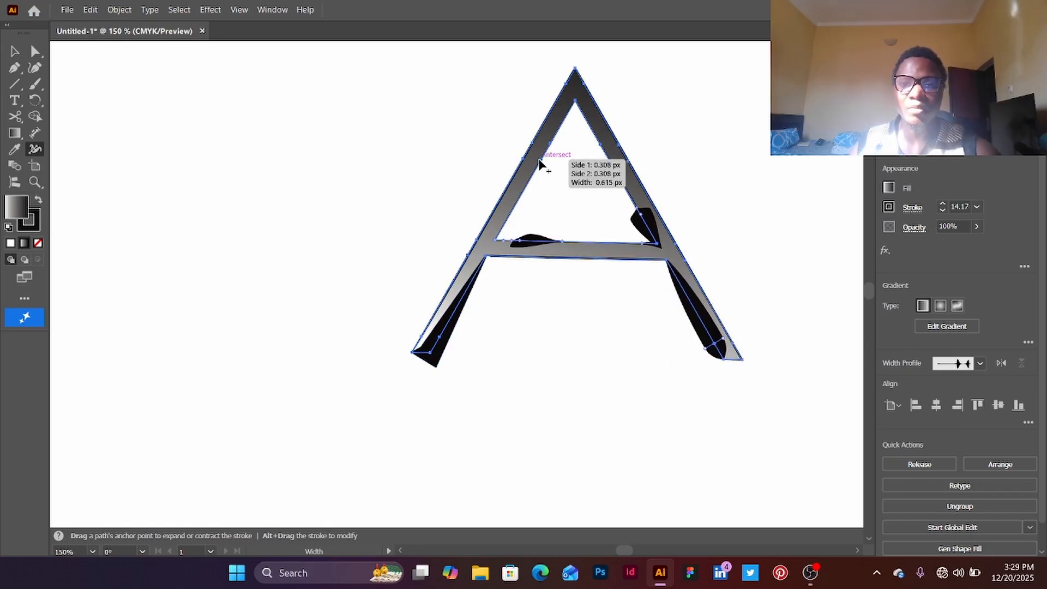
pyautogui.moveTo(542, 164)
pyautogui.mouseDown()
pyautogui.moveTo(580, 188)
pyautogui.moveTo(532, 167)
pyautogui.moveTo(548, 162)
pyautogui.mouseUp()
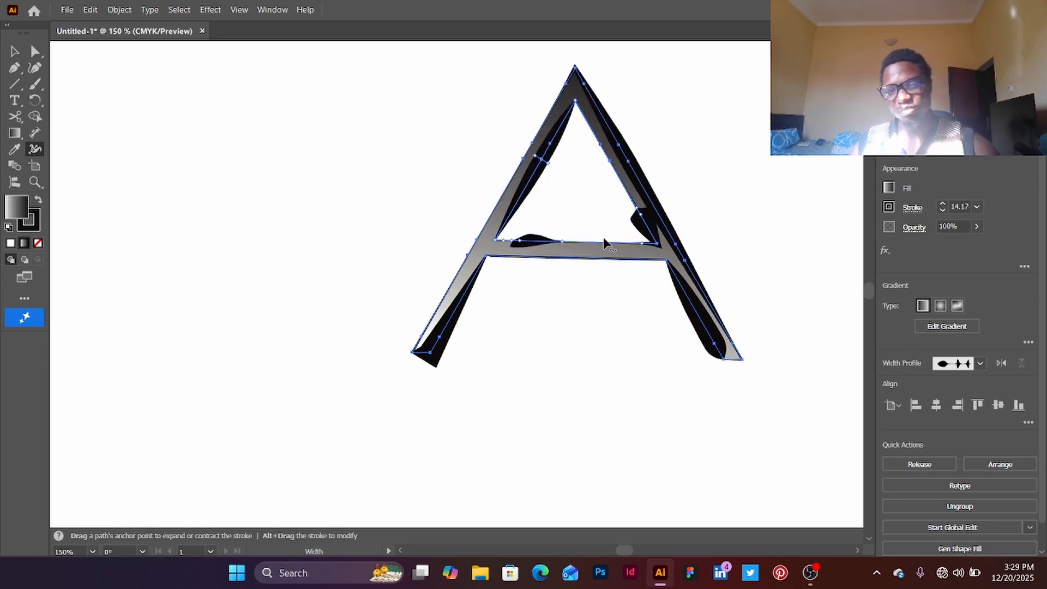
# Move the letter A left and delete it from the artboard.
pyautogui.click(14, 50)
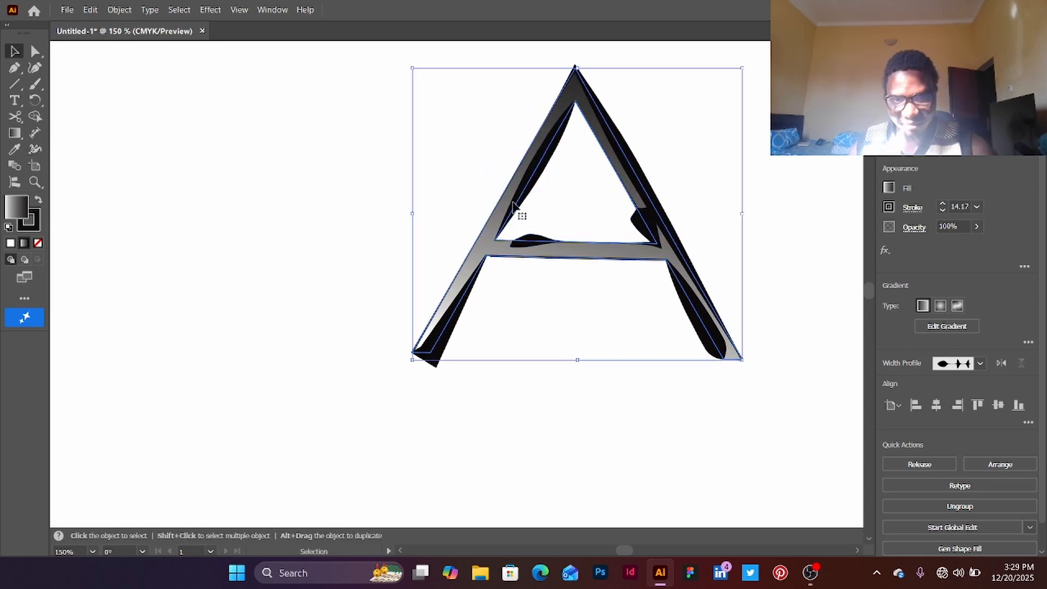
pyautogui.moveTo(519, 215); pyautogui.dragTo(415, 226)
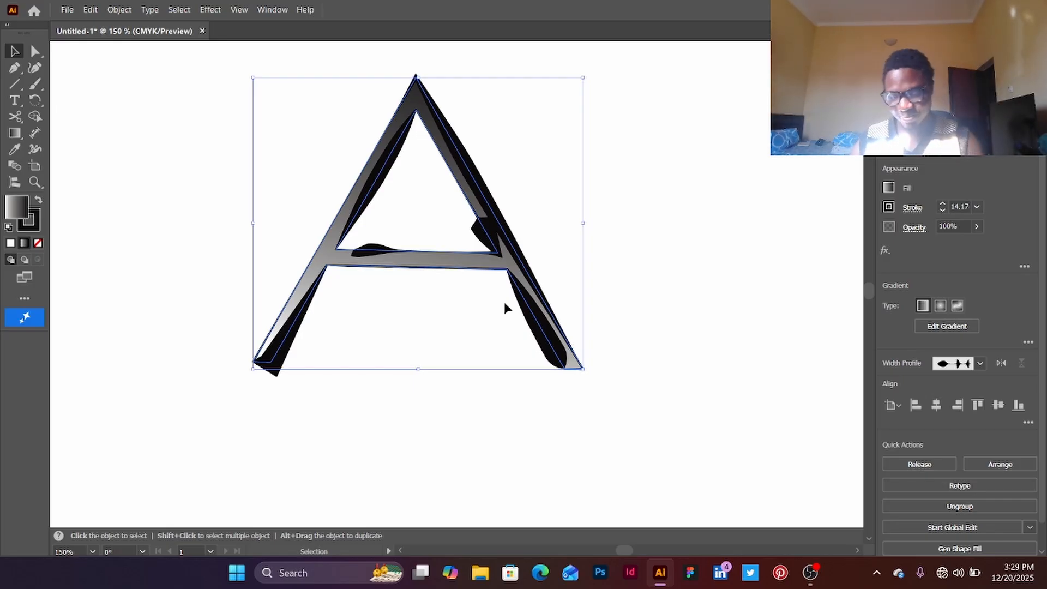
pyautogui.press('Delete')
# Draw a horizontal line and widen its left end to about 122.6 pt with the Width tool, forming a solid triangle.
pyautogui.click(15, 85)
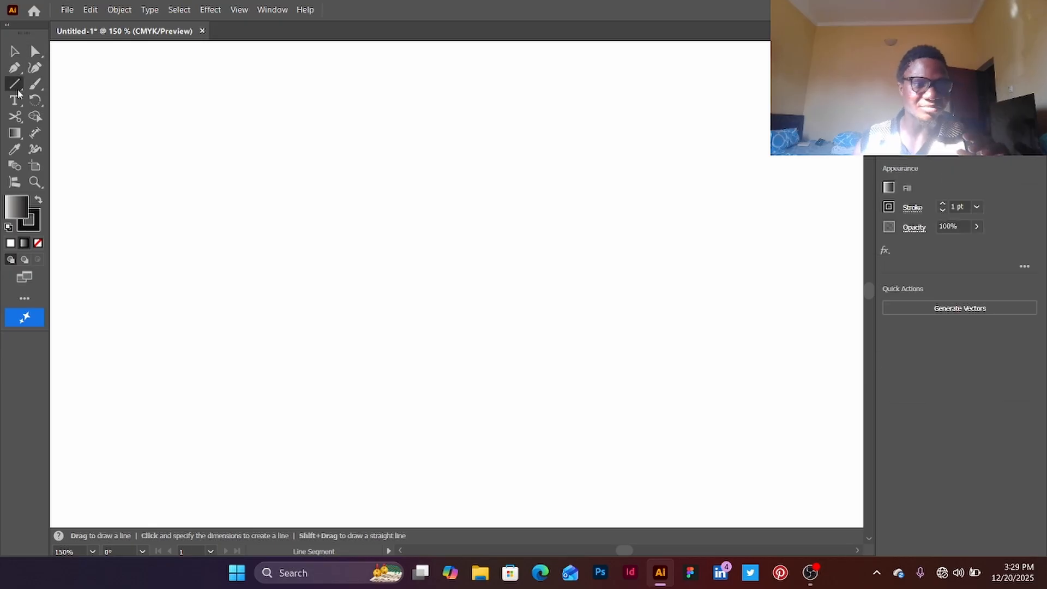
pyautogui.moveTo(237, 242); pyautogui.dragTo(512, 240)
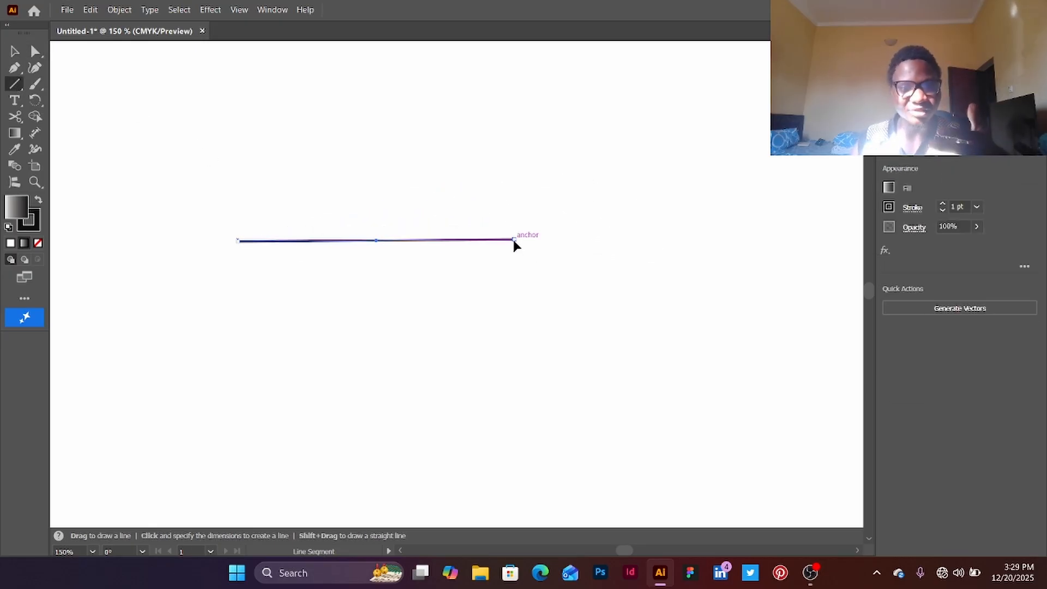
pyautogui.click(35, 148)
pyautogui.moveTo(236, 241); pyautogui.dragTo(245, 339)
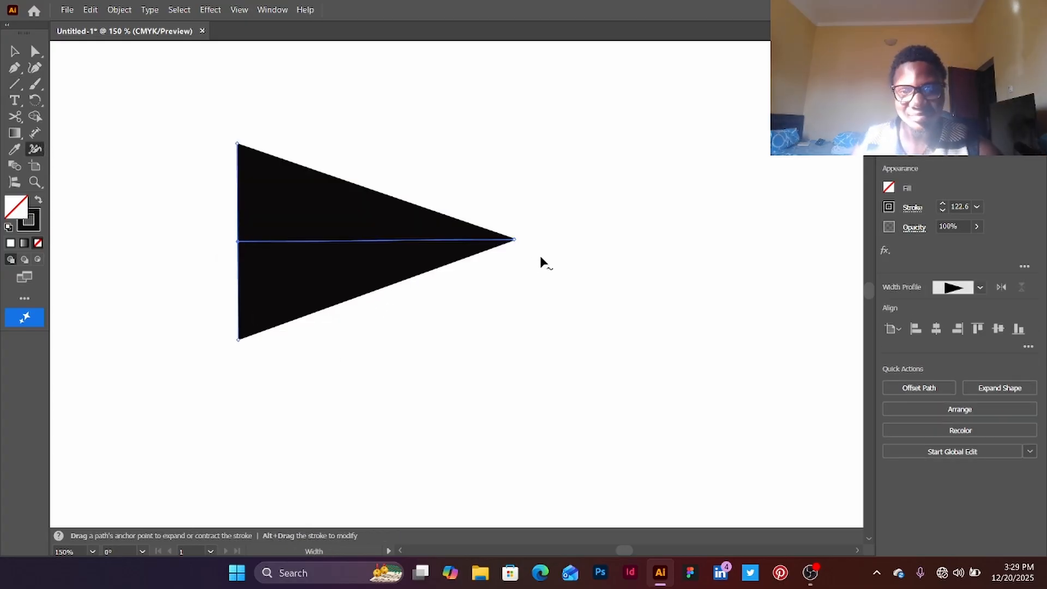
# Pinch the tapered stroke into a narrow waist about a third along the line and swell it into a bulge past the middle.
pyautogui.moveTo(515, 240); pyautogui.dragTo(502, 171)
pyautogui.moveTo(333, 248)
pyautogui.mouseDown()
pyautogui.moveTo(334, 297)
pyautogui.moveTo(334, 255)
pyautogui.mouseUp()
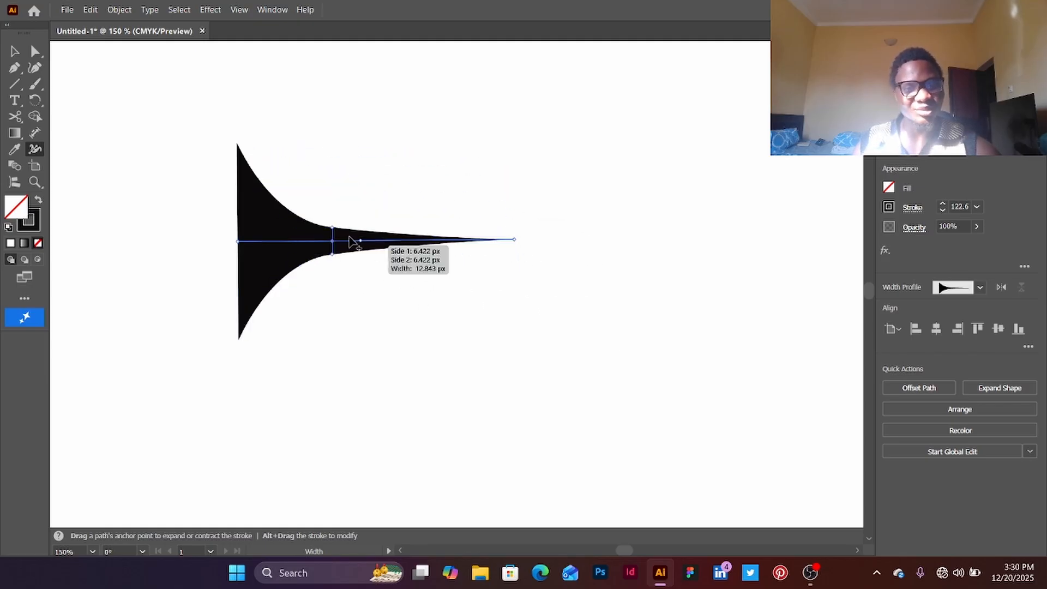
pyautogui.moveTo(404, 243); pyautogui.dragTo(405, 271)
# Rotate the shape 90° counterclockwise so its point faces up, and position it near the middle of the canvas.
pyautogui.click(14, 51)
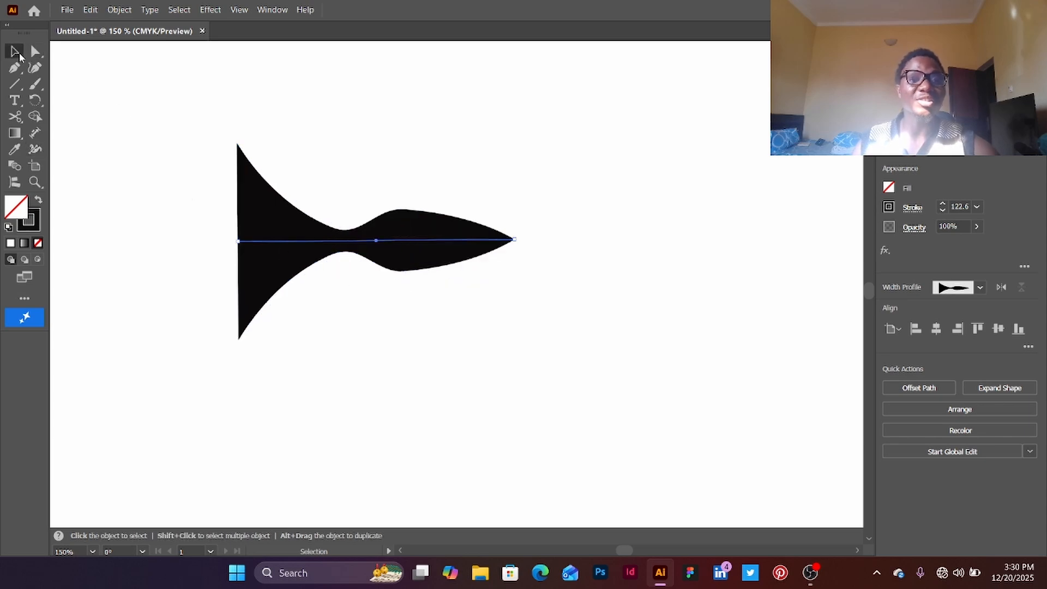
pyautogui.moveTo(410, 244); pyautogui.dragTo(518, 240)
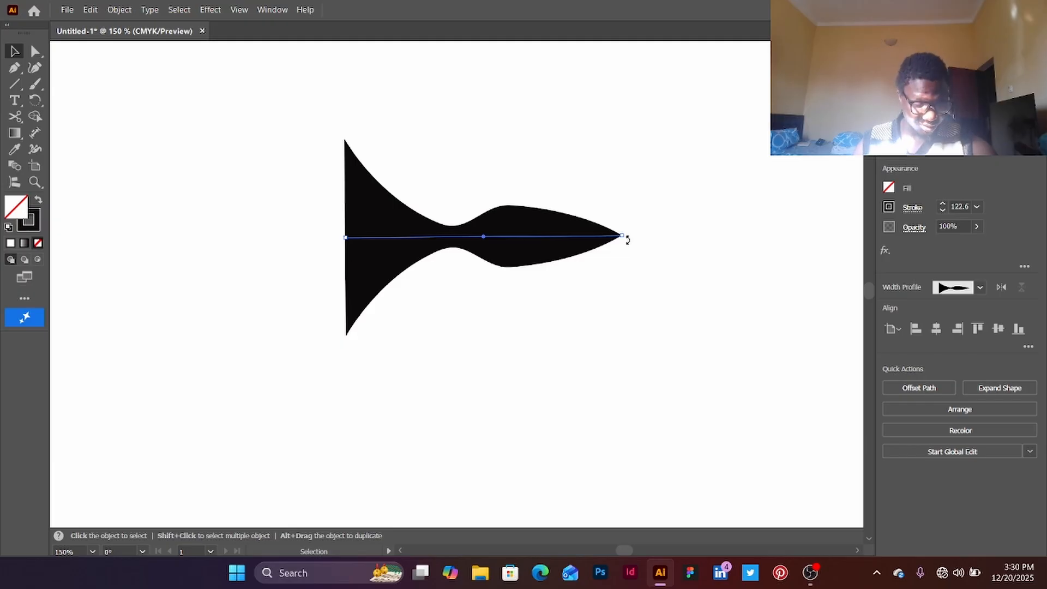
pyautogui.moveTo(627, 240); pyautogui.dragTo(485, 128)
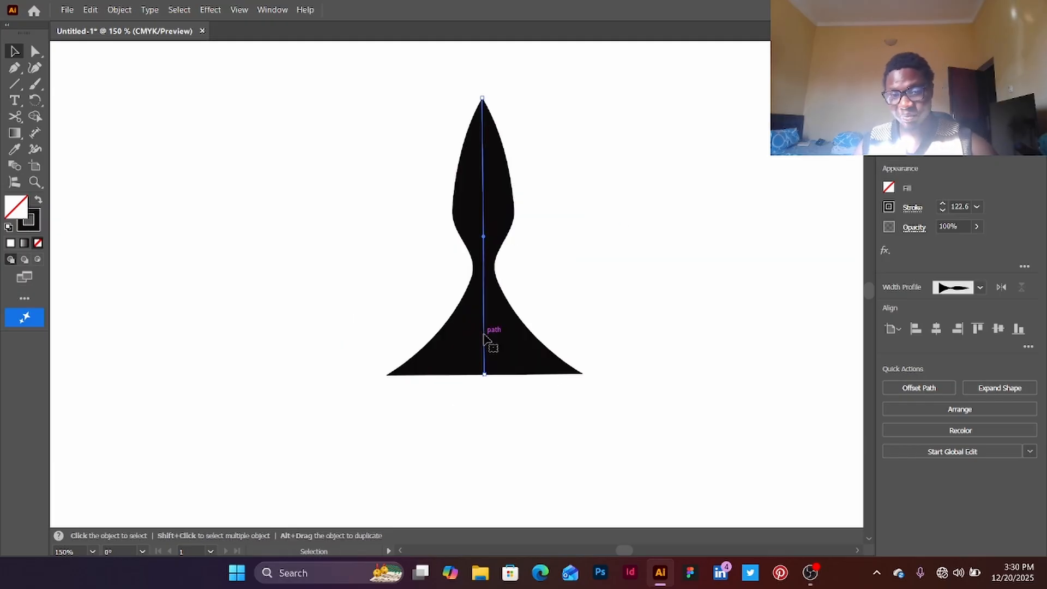
pyautogui.moveTo(481, 334); pyautogui.dragTo(469, 292)
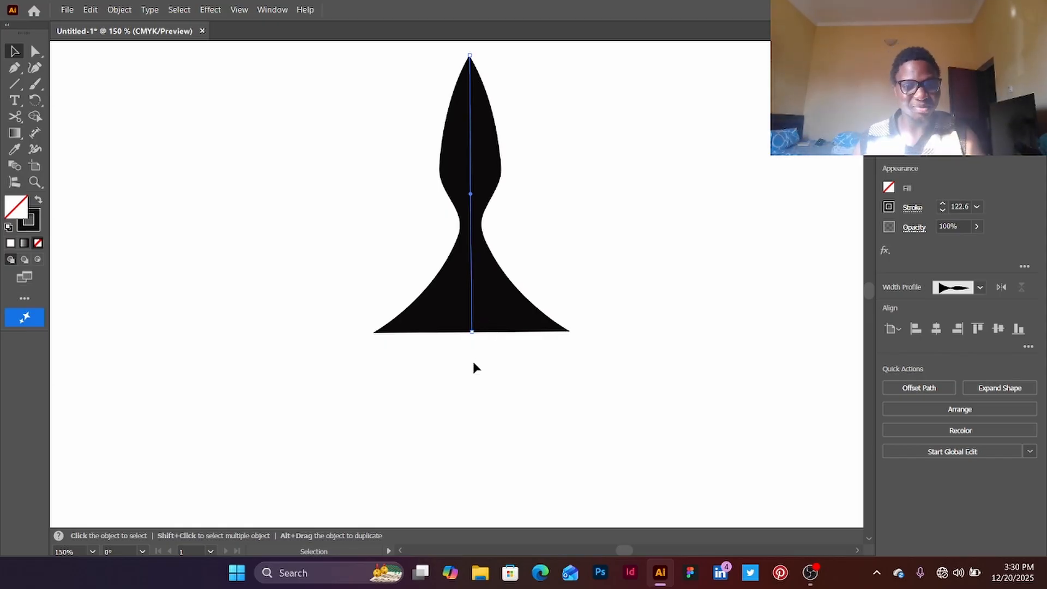
pyautogui.moveTo(469, 284); pyautogui.dragTo(482, 316)
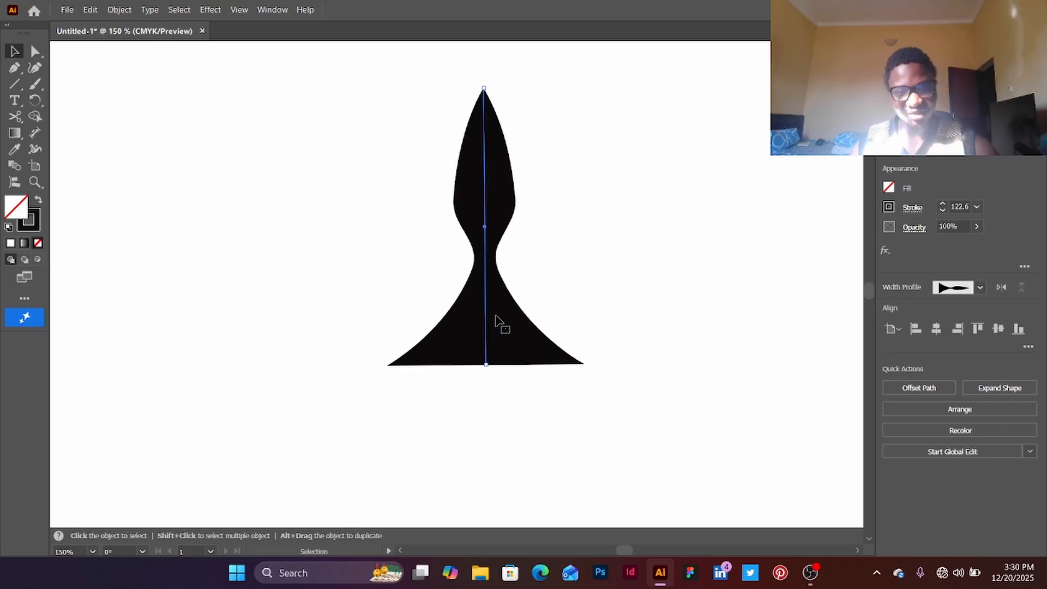
# Narrow the stroke just above the base with the Width tool to form a slim stem on a thin flared foot.
pyautogui.click(32, 150)
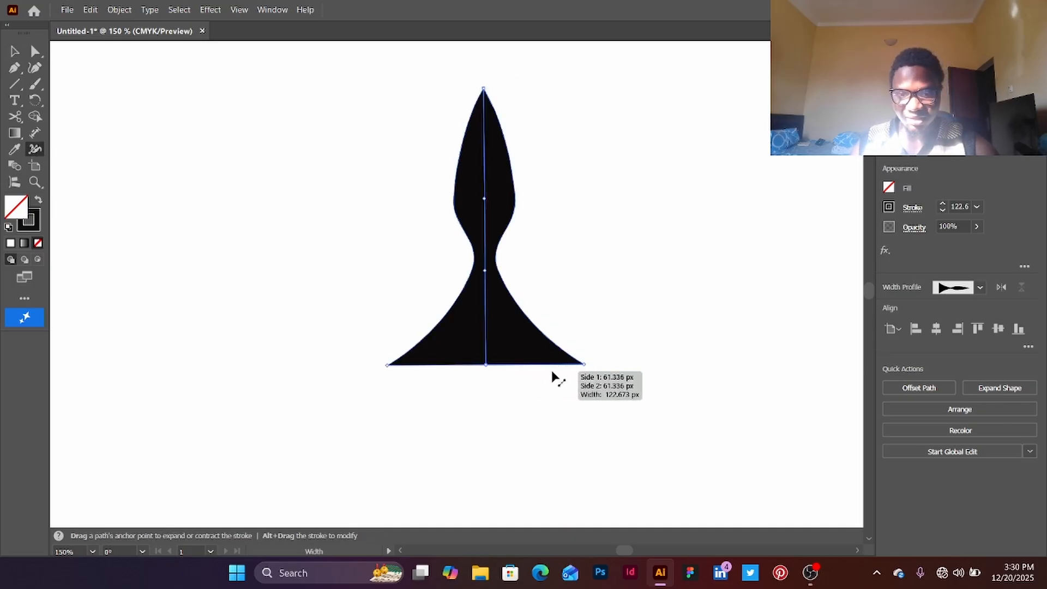
pyautogui.moveTo(487, 356)
pyautogui.mouseDown()
pyautogui.moveTo(526, 346)
pyautogui.moveTo(509, 341)
pyautogui.moveTo(513, 349)
pyautogui.mouseUp()
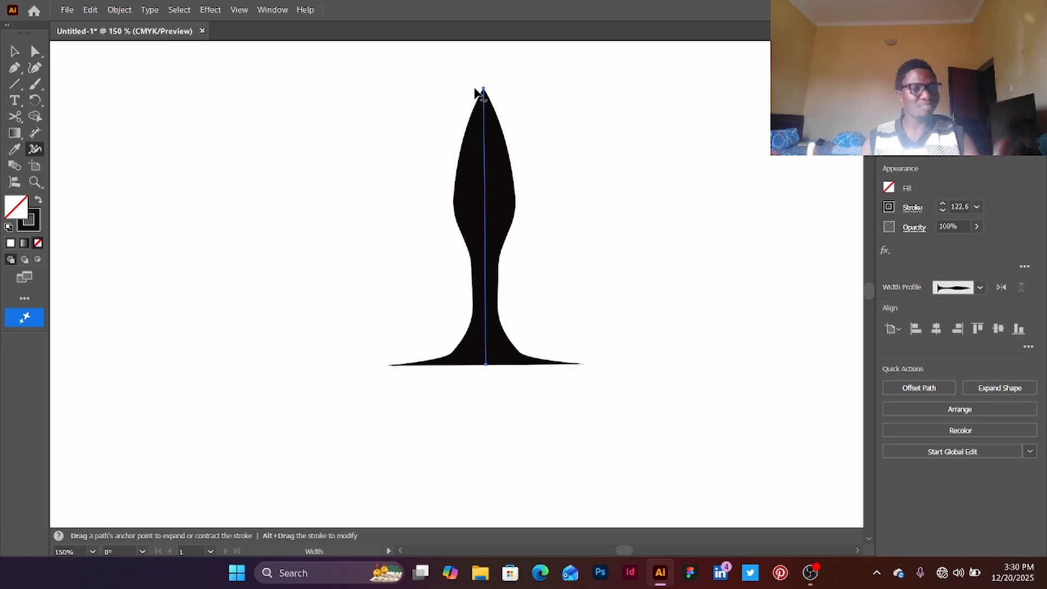
pyautogui.click(14, 51)
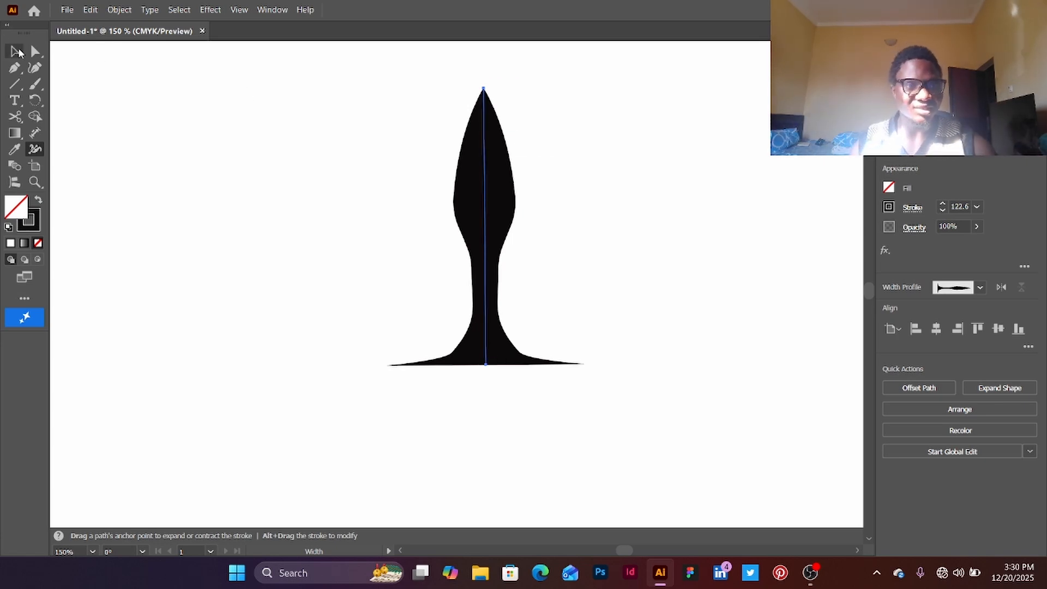
# Delete the black tapered shape and align the yellow and blue squares to each other's vertical centers.
pyautogui.press('Delete')
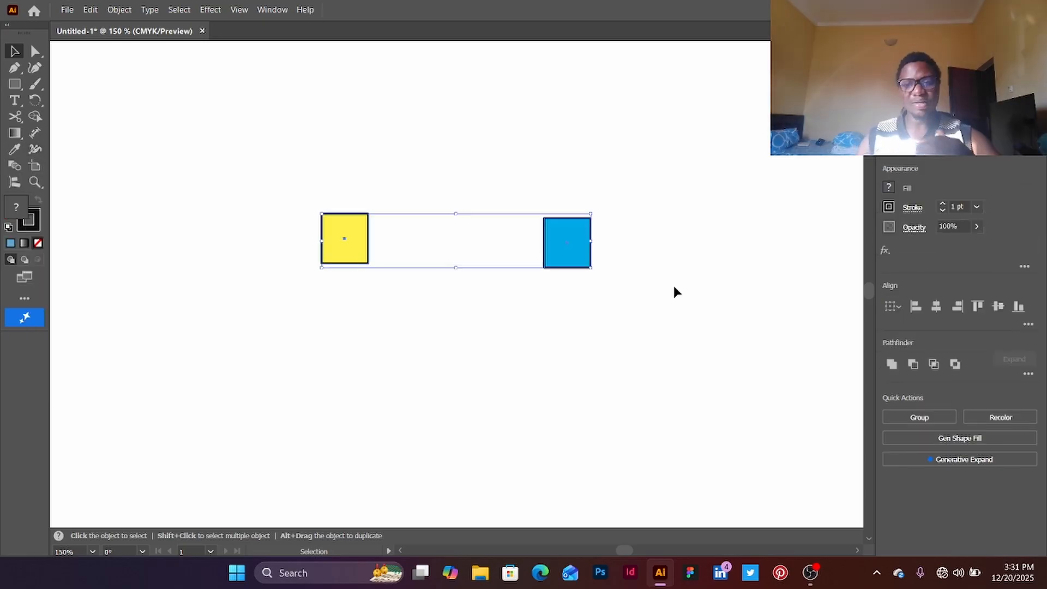
pyautogui.click(1000, 309)
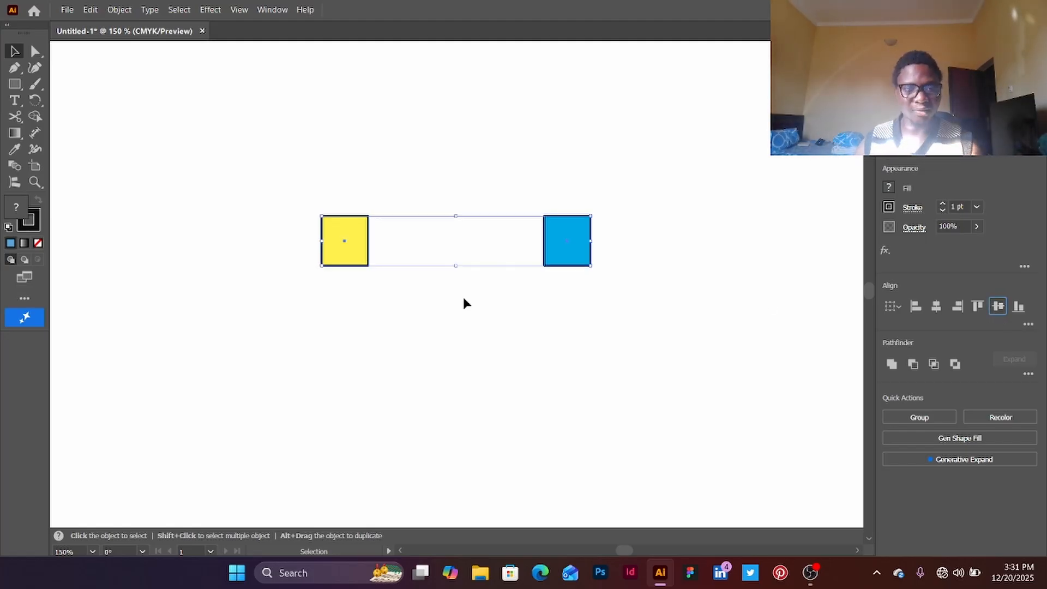
pyautogui.click(372, 283)
pyautogui.moveTo(368, 265)
pyautogui.mouseDown()
pyautogui.moveTo(361, 251)
pyautogui.moveTo(370, 280)
pyautogui.moveTo(355, 260)
pyautogui.mouseUp()
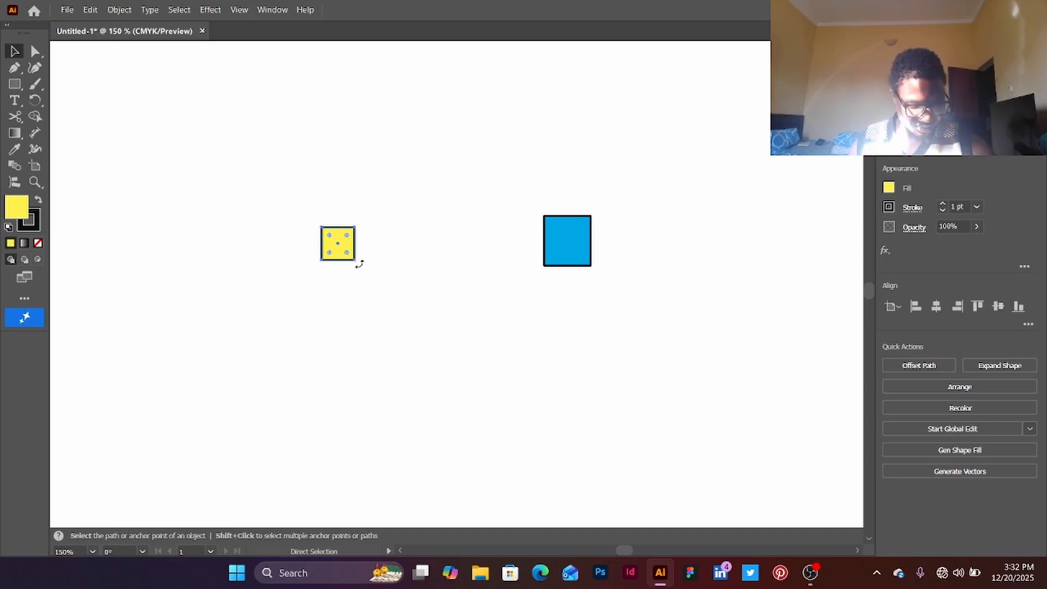
pyautogui.moveTo(358, 262); pyautogui.dragTo(369, 277)
pyautogui.hotkey('ctrl', 'z')
pyautogui.hotkey('ctrl', 'z')
pyautogui.hotkey('ctrl', 'z')
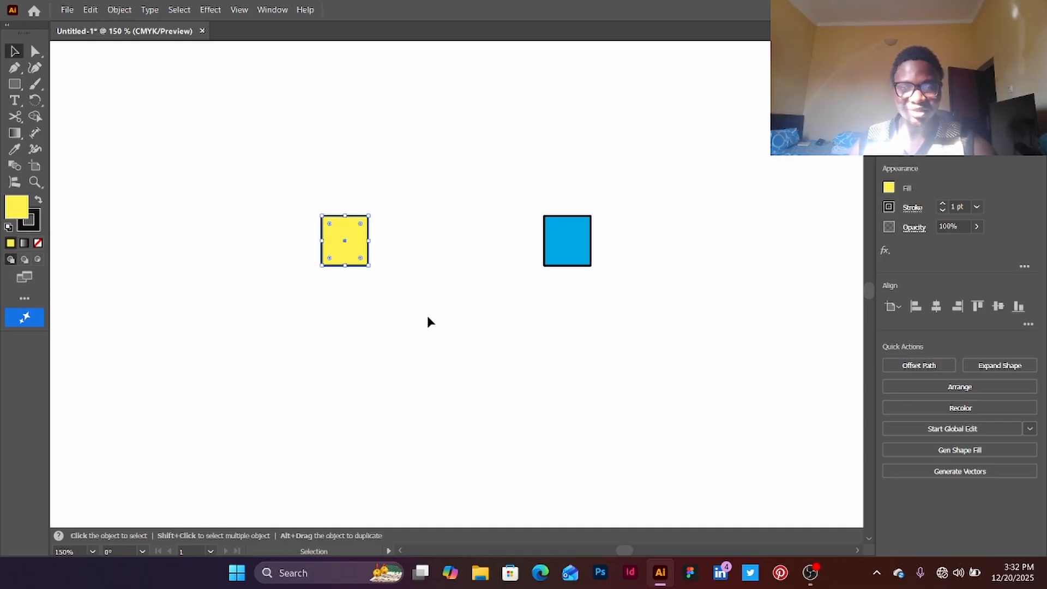
# Select both the yellow and blue squares and remove their stroke.
pyautogui.click(427, 315)
pyautogui.moveTo(280, 200); pyautogui.dragTo(628, 321)
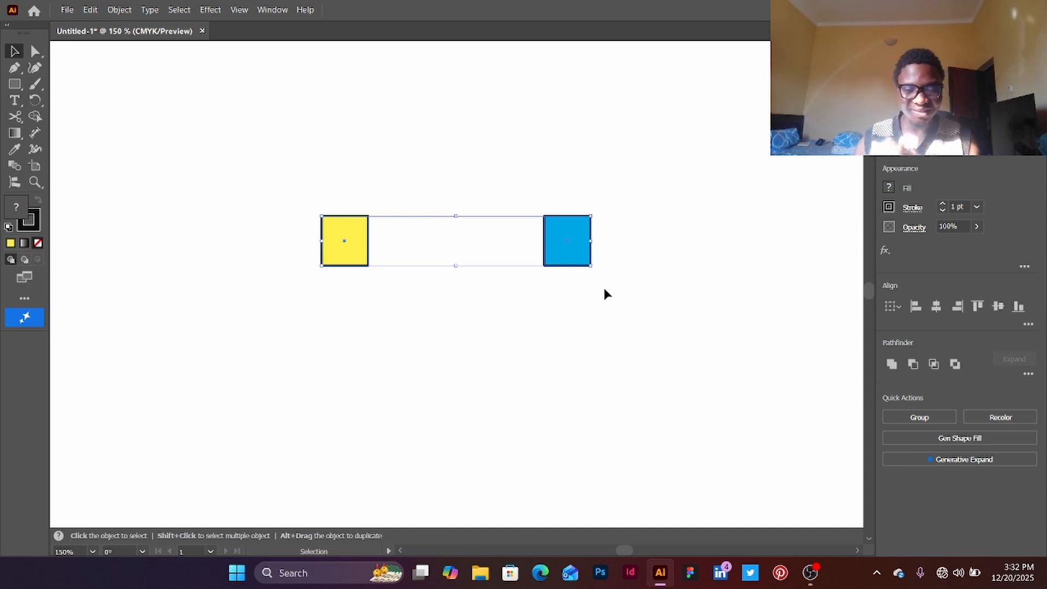
pyautogui.press('/')
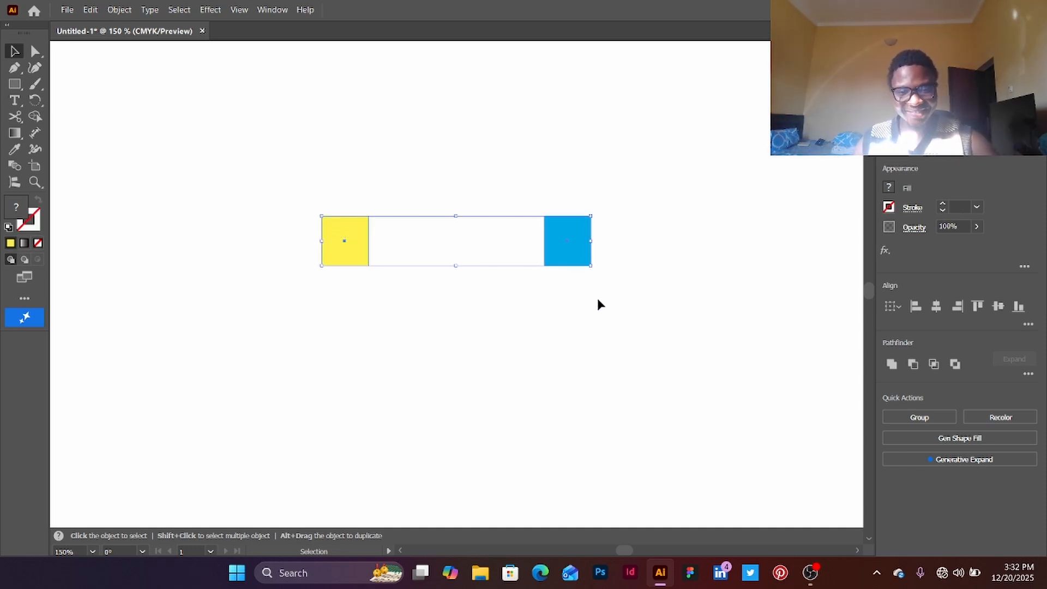
# Duplicate the blue square twice and spread the four squares apart, with one blue copy high up and another low down.
pyautogui.click(524, 302)
pyautogui.moveTo(570, 237); pyautogui.dragTo(739, 348)
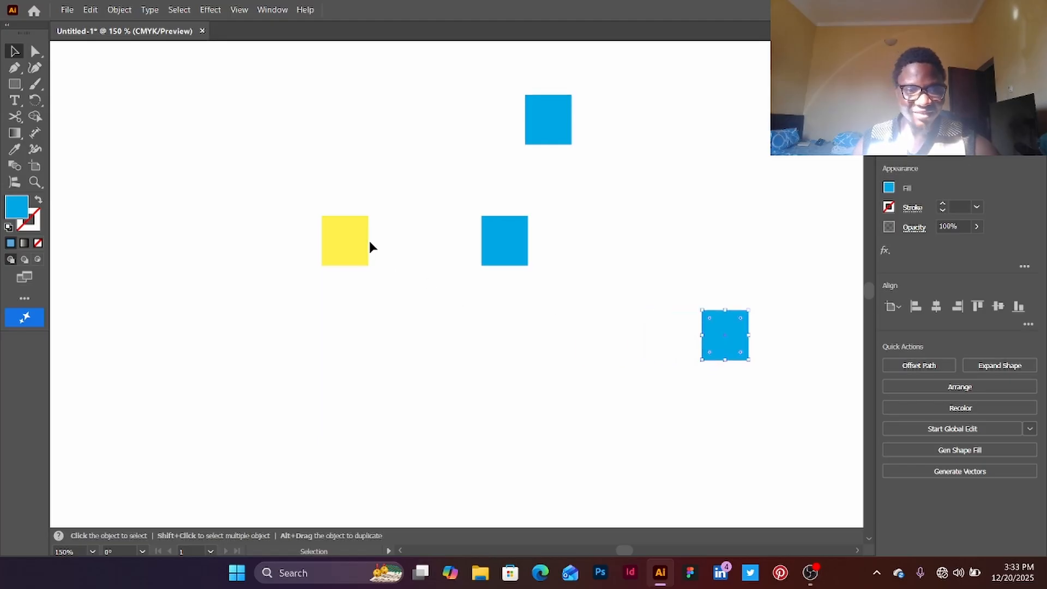
pyautogui.moveTo(369, 242); pyautogui.dragTo(275, 270)
pyautogui.moveTo(521, 240); pyautogui.dragTo(420, 266)
pyautogui.moveTo(533, 145); pyautogui.dragTo(526, 154)
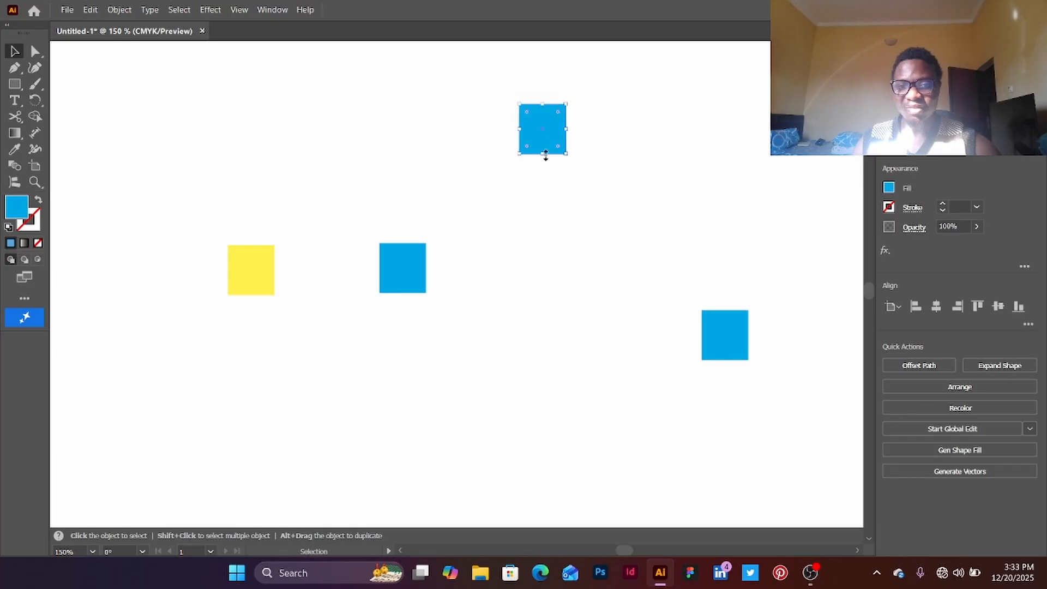
pyautogui.moveTo(714, 353); pyautogui.dragTo(620, 384)
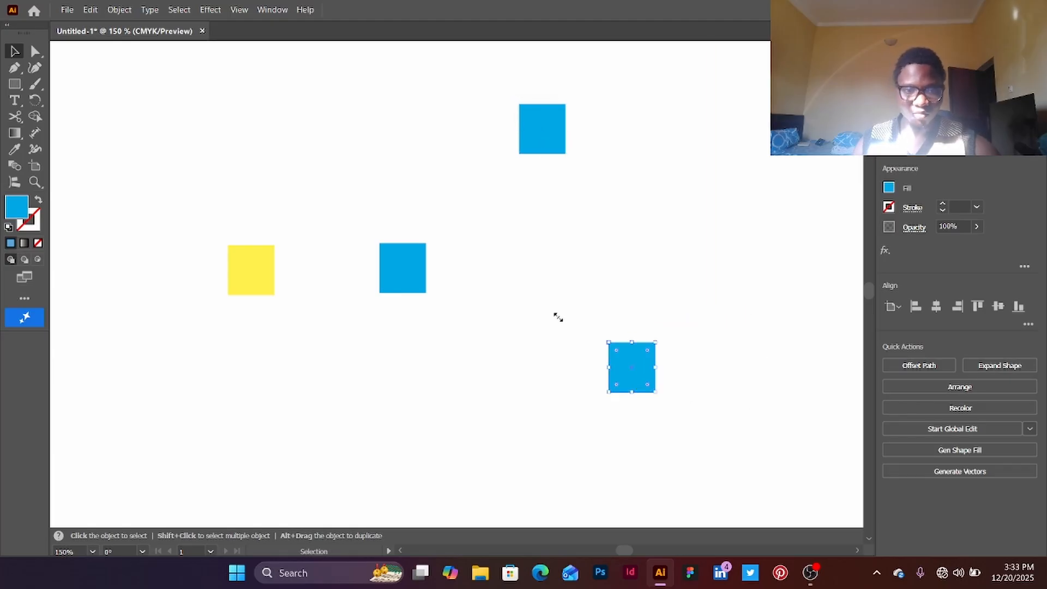
# Change the fill of the uppermost blue square to yellow.
pyautogui.click(564, 141)
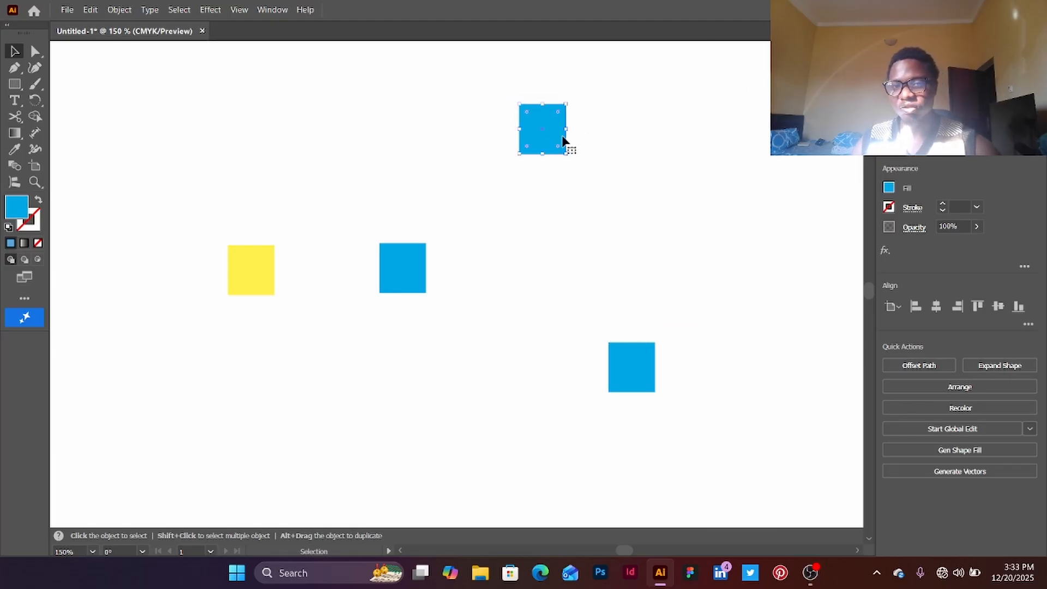
pyautogui.click(889, 189)
pyautogui.click(770, 250)
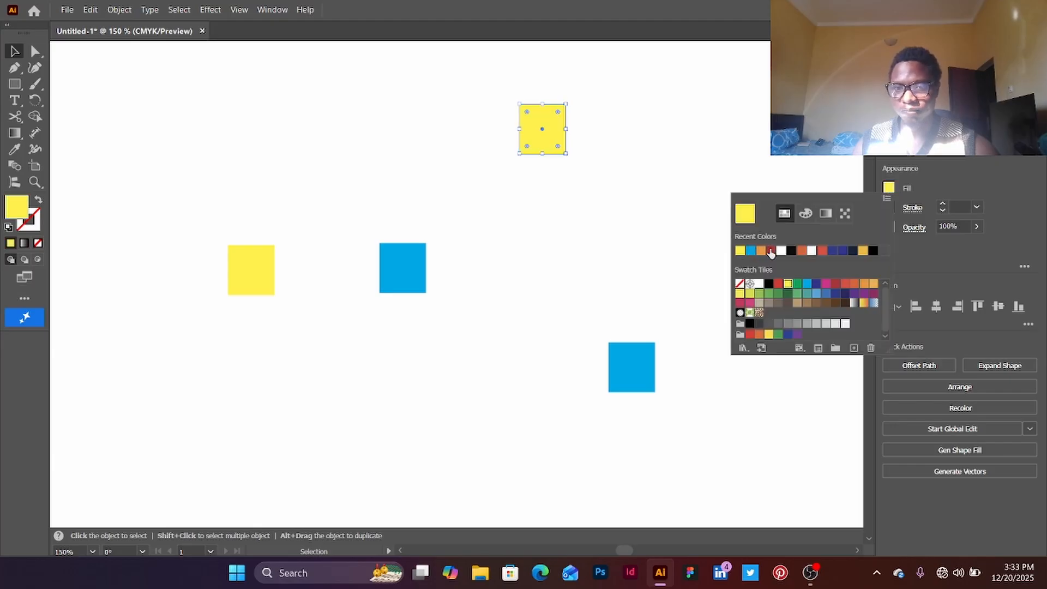
# Select all four squares and join them in sequence with the Blend tool, alternating yellow and blue, ending at the lowest blue square.
pyautogui.moveTo(140, 178); pyautogui.dragTo(705, 364)
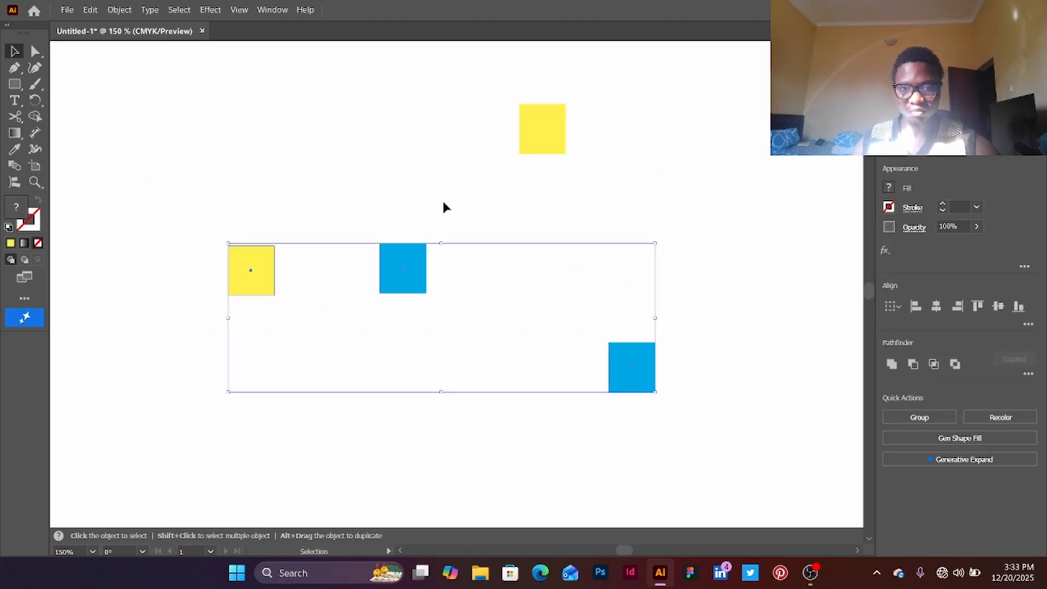
pyautogui.moveTo(227, 105); pyautogui.dragTo(659, 384)
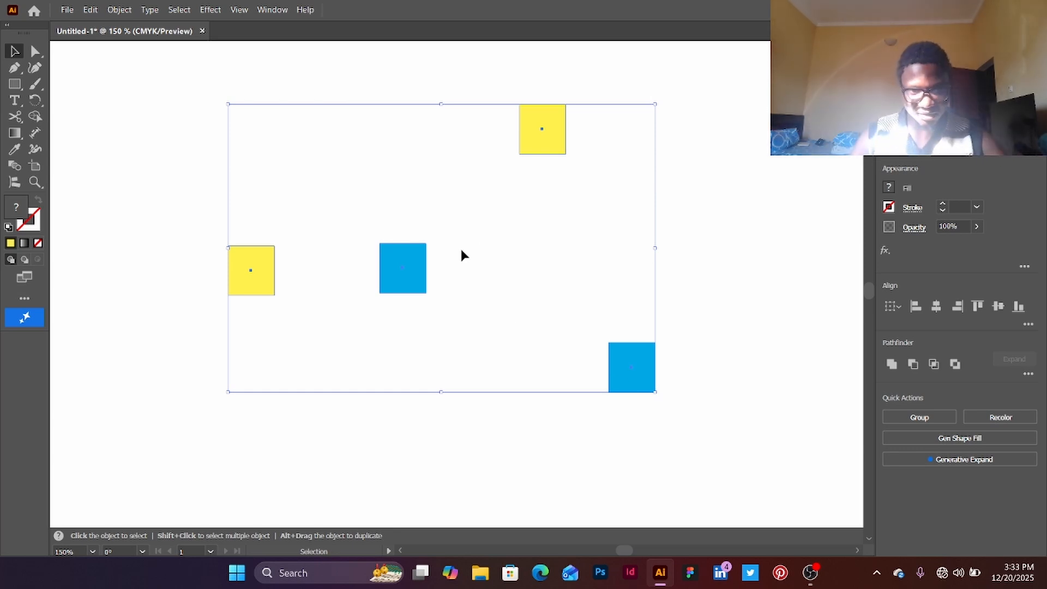
pyautogui.click(765, 382)
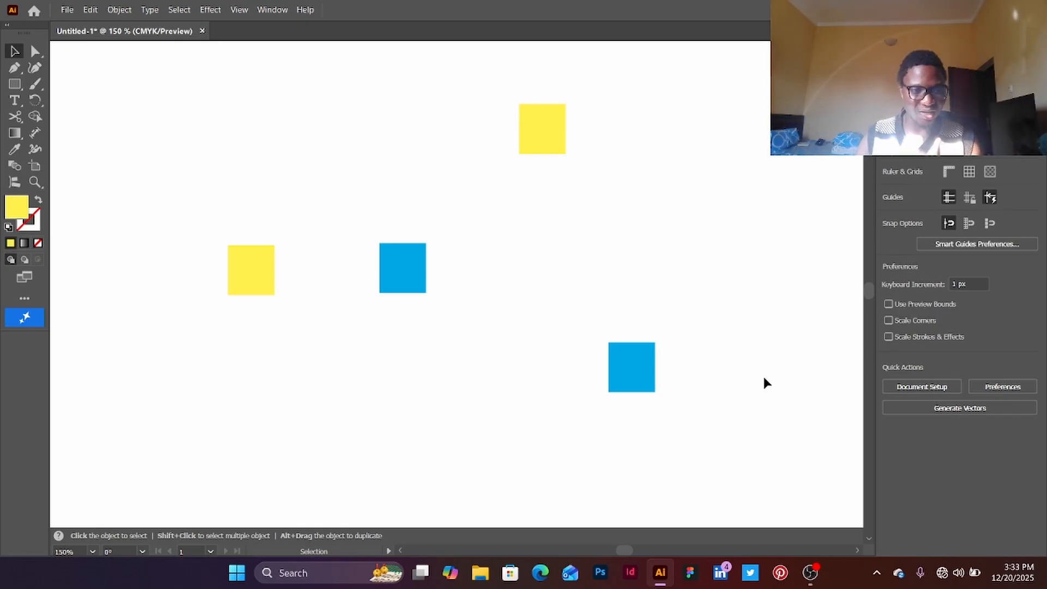
pyautogui.moveTo(121, 79); pyautogui.dragTo(698, 420)
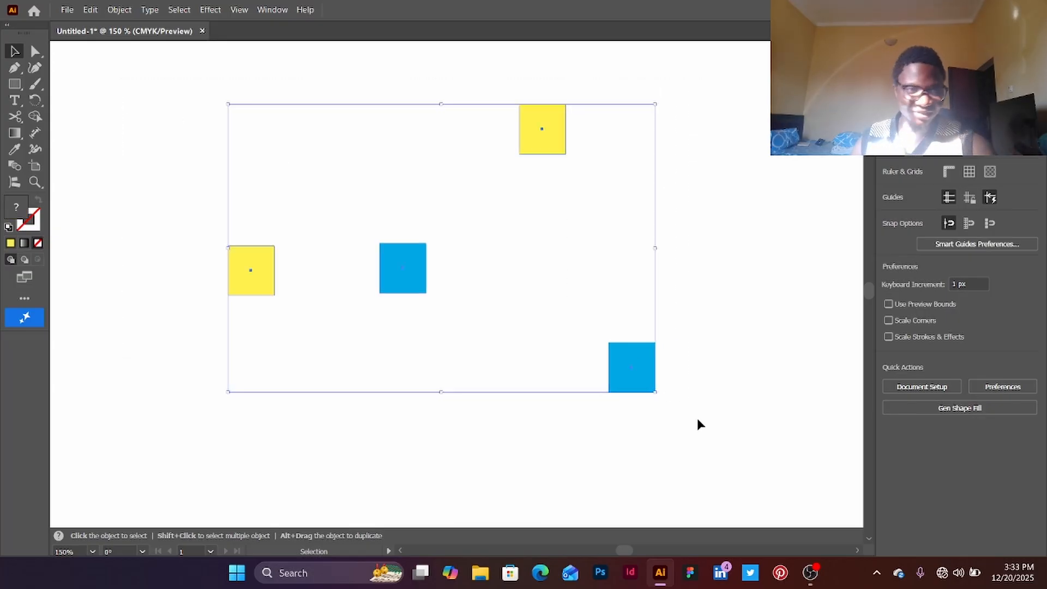
pyautogui.click(16, 166)
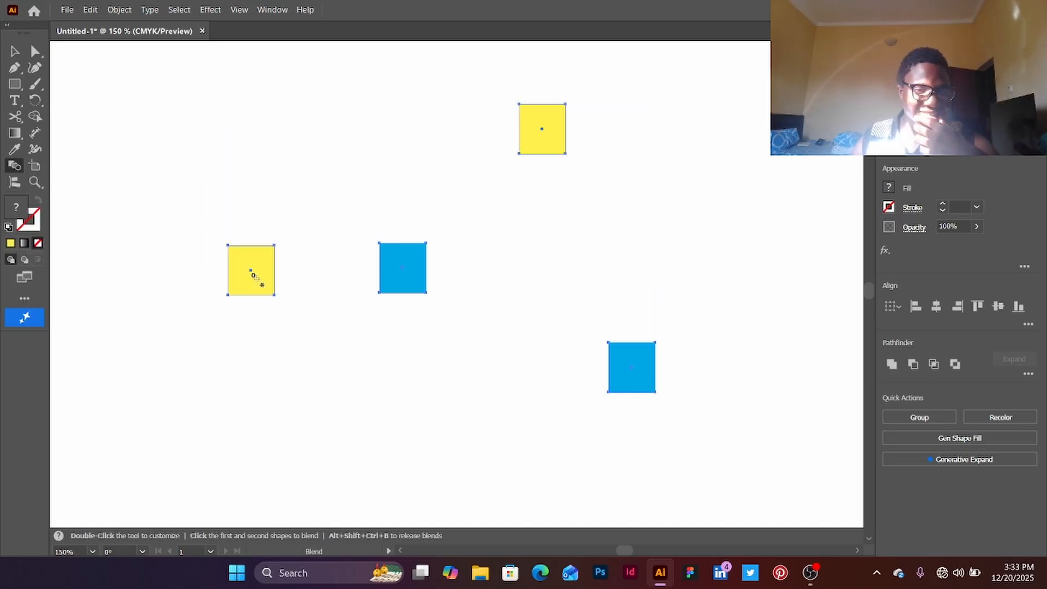
pyautogui.click(402, 285)
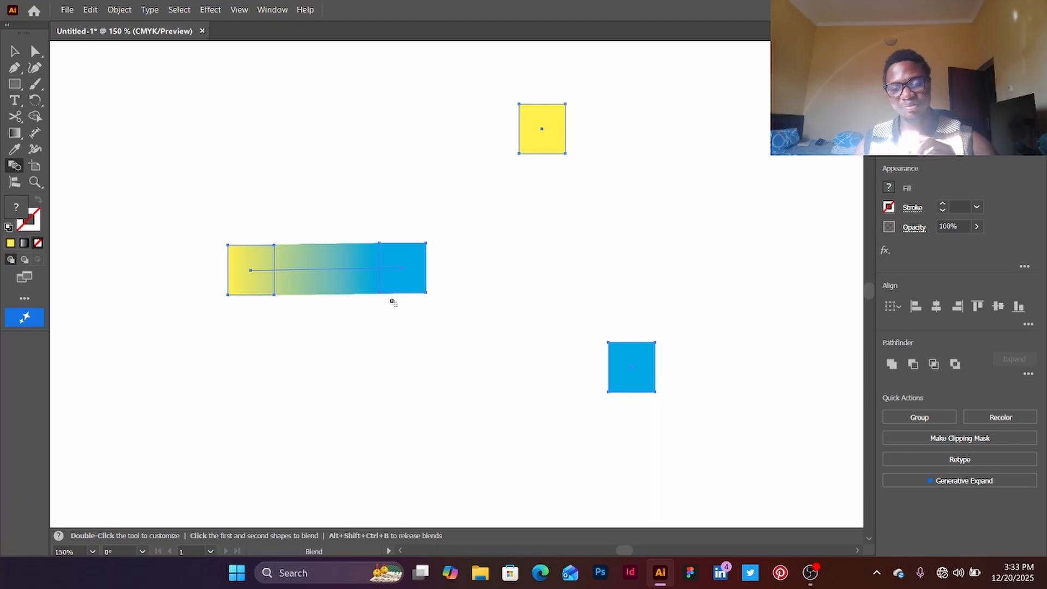
pyautogui.click(544, 131)
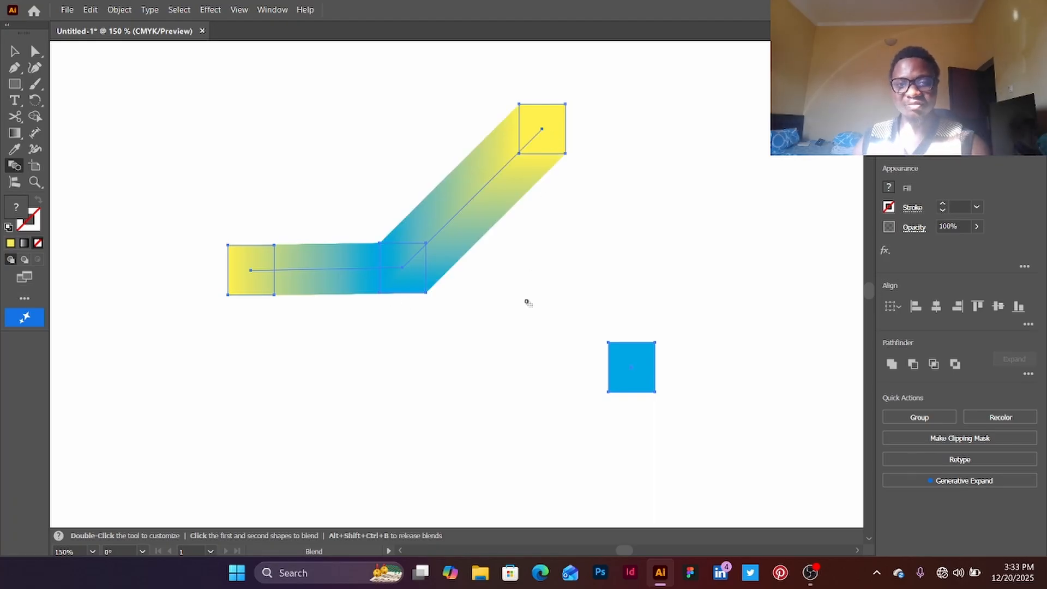
pyautogui.click(628, 375)
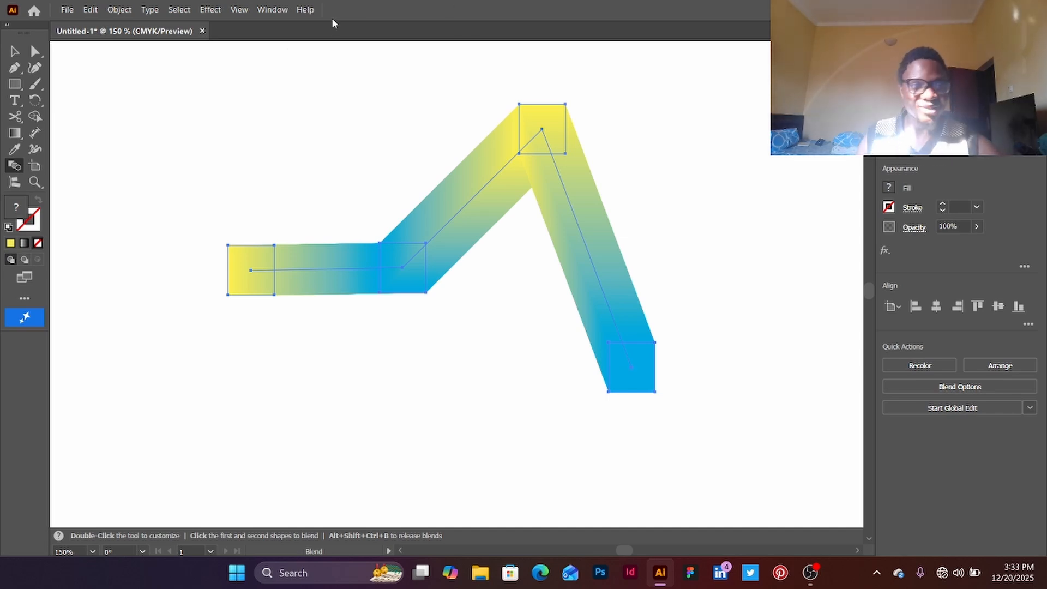
# Move the finished blend around the canvas as one object and leave it deselected near the middle.
pyautogui.press('v')
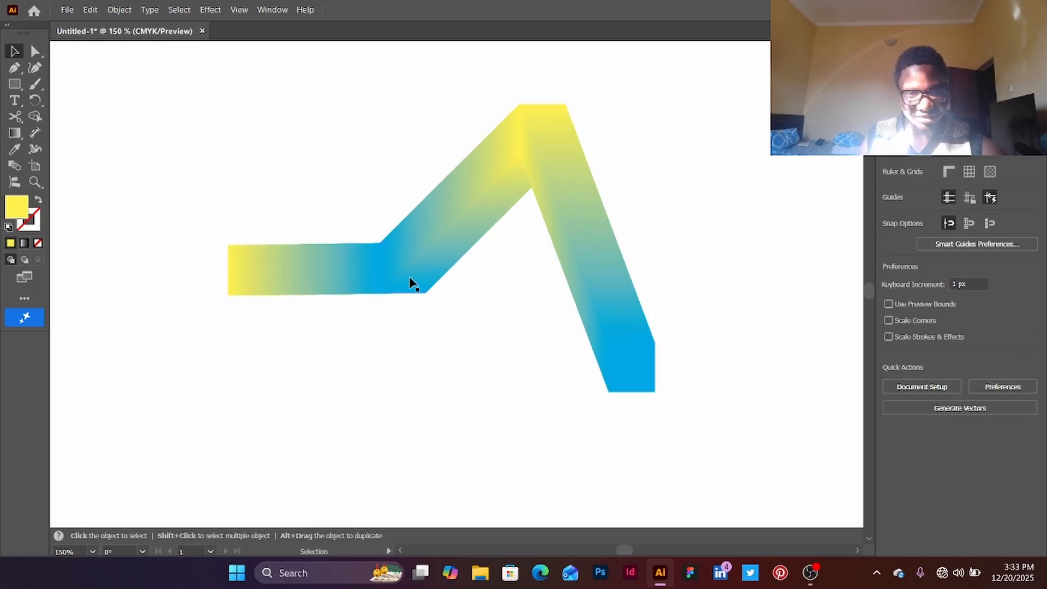
pyautogui.moveTo(435, 236); pyautogui.dragTo(381, 234)
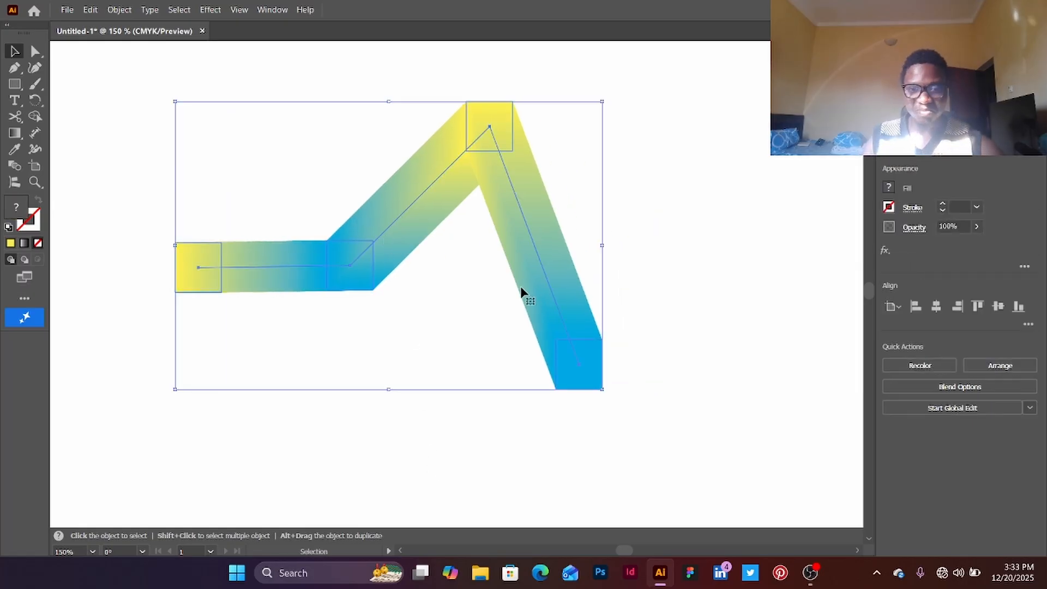
pyautogui.moveTo(535, 293); pyautogui.dragTo(614, 295)
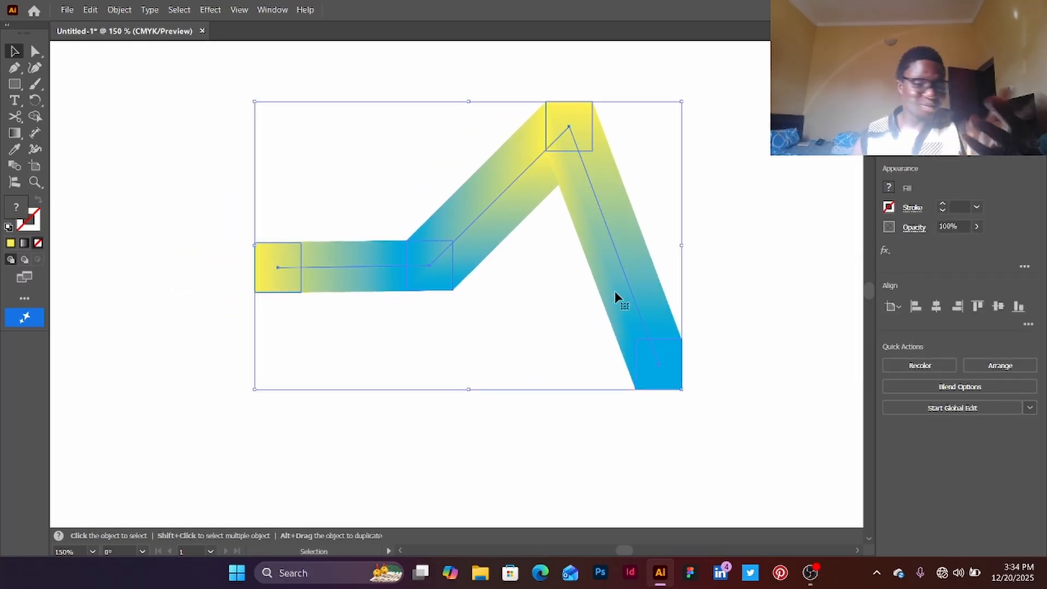
pyautogui.click(740, 294)
pyautogui.moveTo(591, 231); pyautogui.dragTo(553, 259)
pyautogui.click(658, 296)
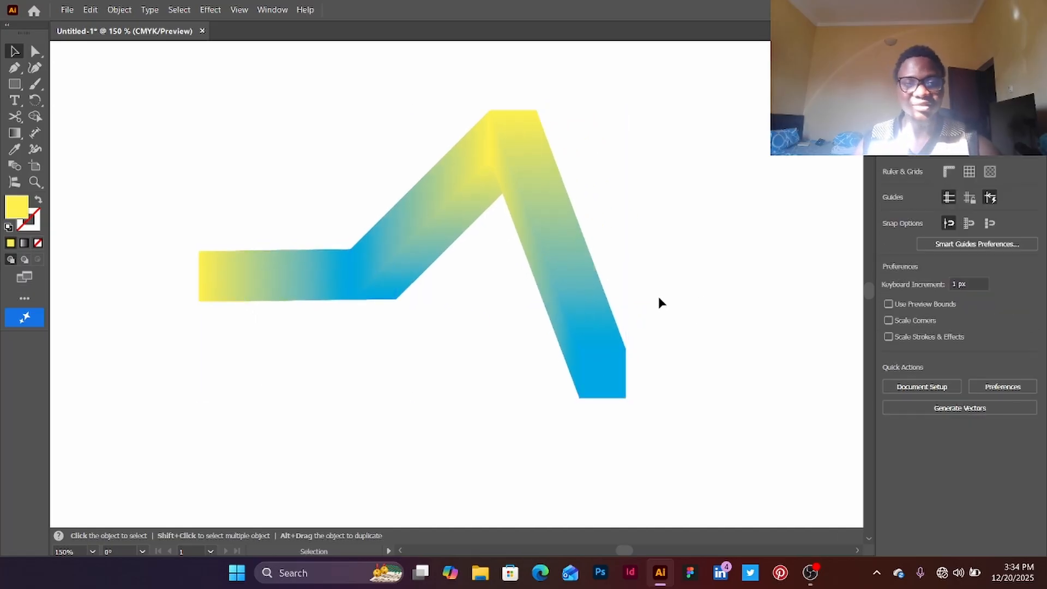
pyautogui.moveTo(418, 238)
pyautogui.mouseDown()
pyautogui.moveTo(428, 231)
pyautogui.moveTo(430, 240)
pyautogui.mouseUp()
pyautogui.click(497, 259)
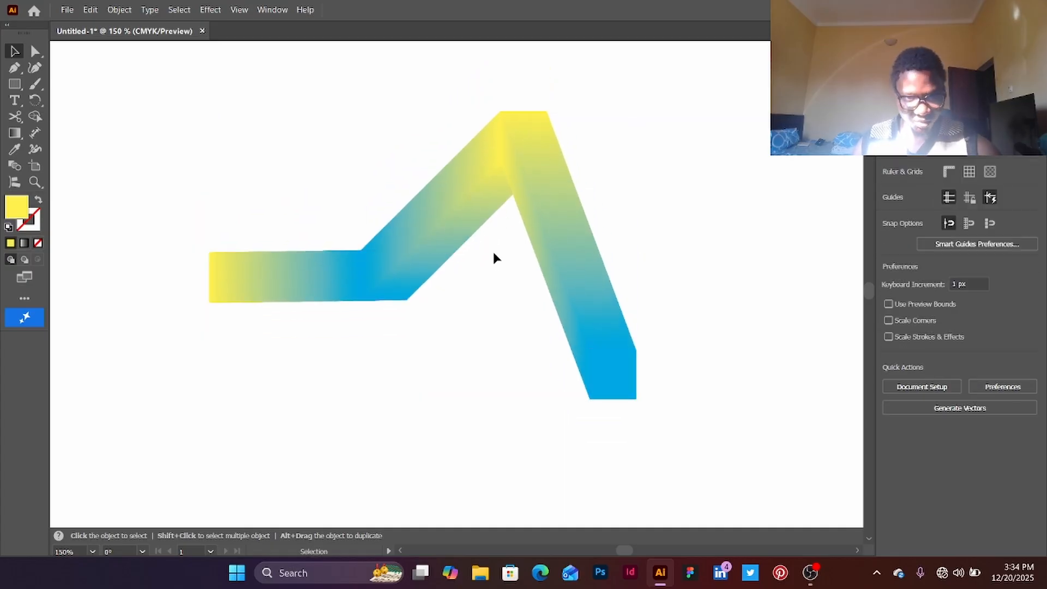
# Delete the blended shape and fit the whole artboard in view.
pyautogui.click(444, 209)
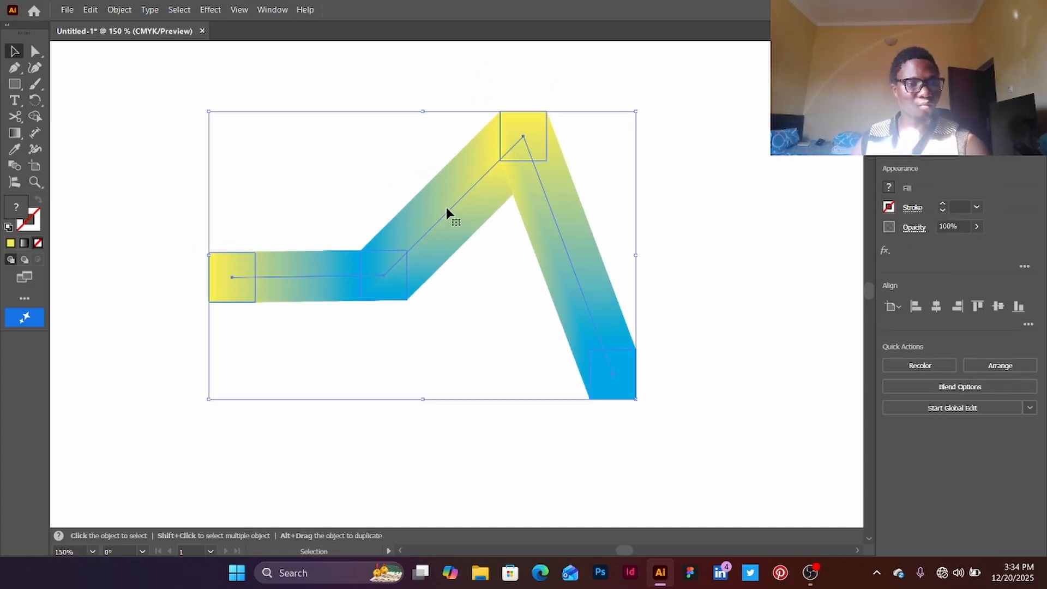
pyautogui.press('Delete')
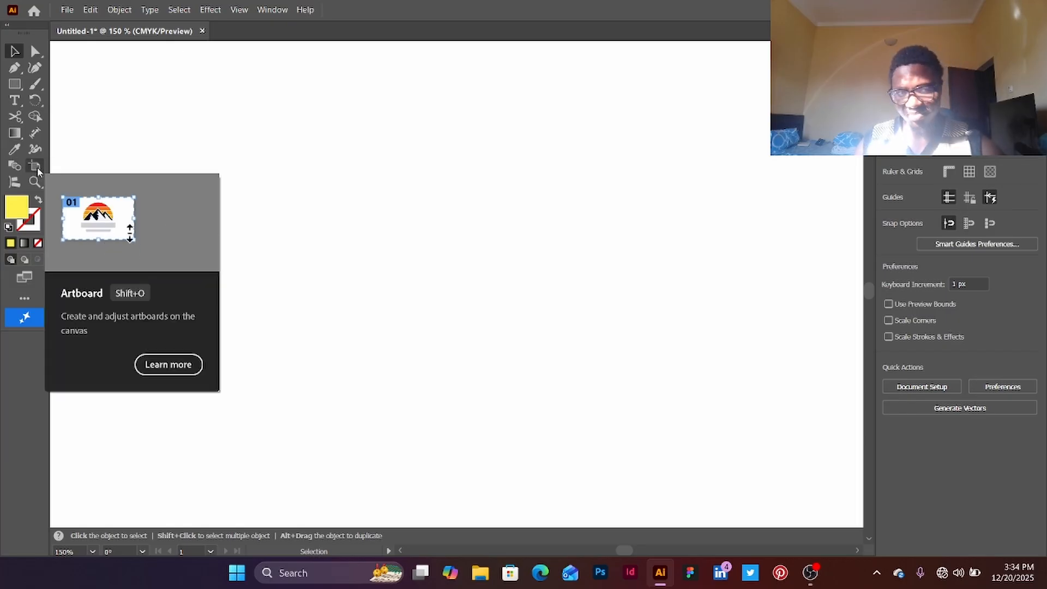
pyautogui.hotkey('ctrl', '0')
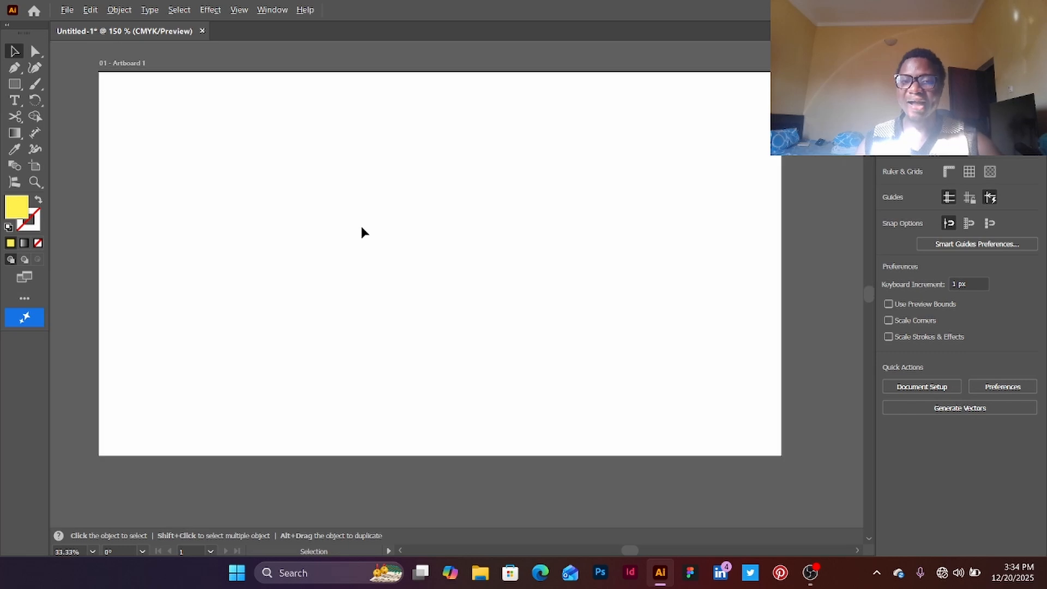
# Reduce the height of Artboard 1 with the Artboard tool and reposition it on the canvas.
pyautogui.click(35, 167)
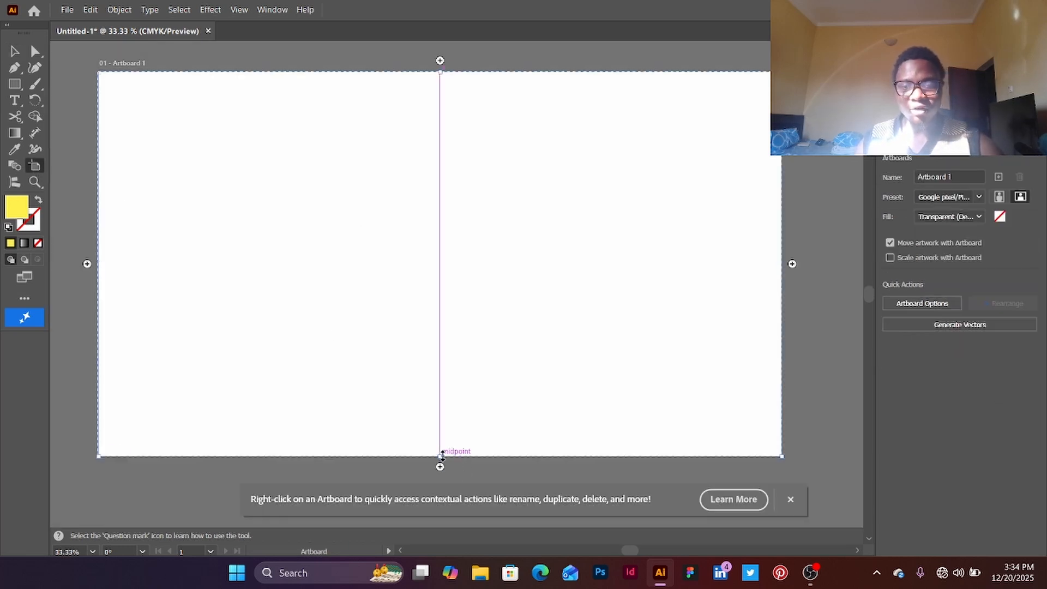
pyautogui.moveTo(440, 456); pyautogui.dragTo(451, 389)
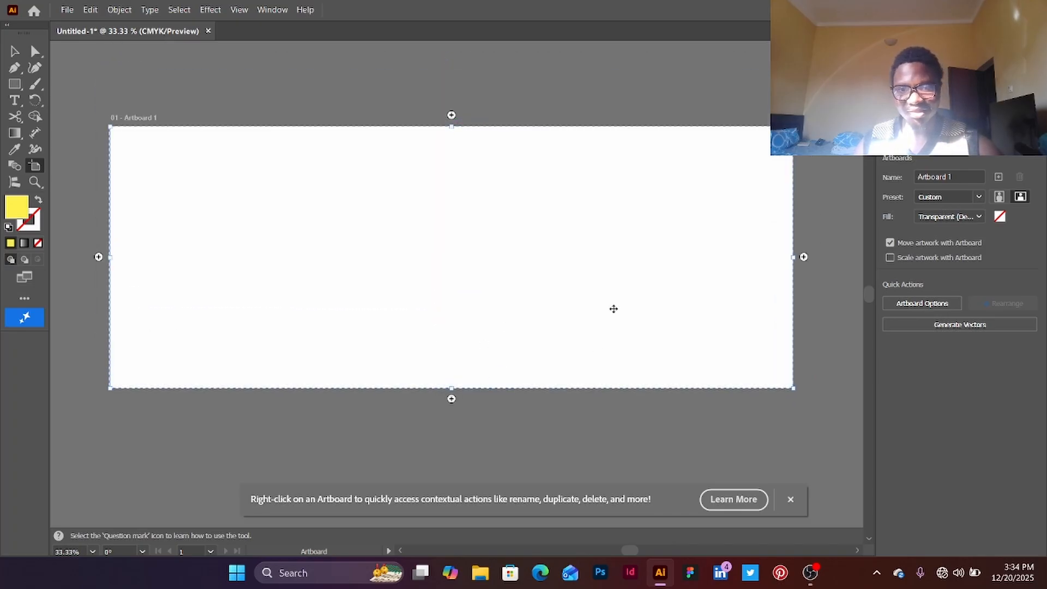
pyautogui.moveTo(450, 129)
pyautogui.mouseDown()
pyautogui.moveTo(456, 149)
pyautogui.moveTo(451, 133)
pyautogui.mouseUp()
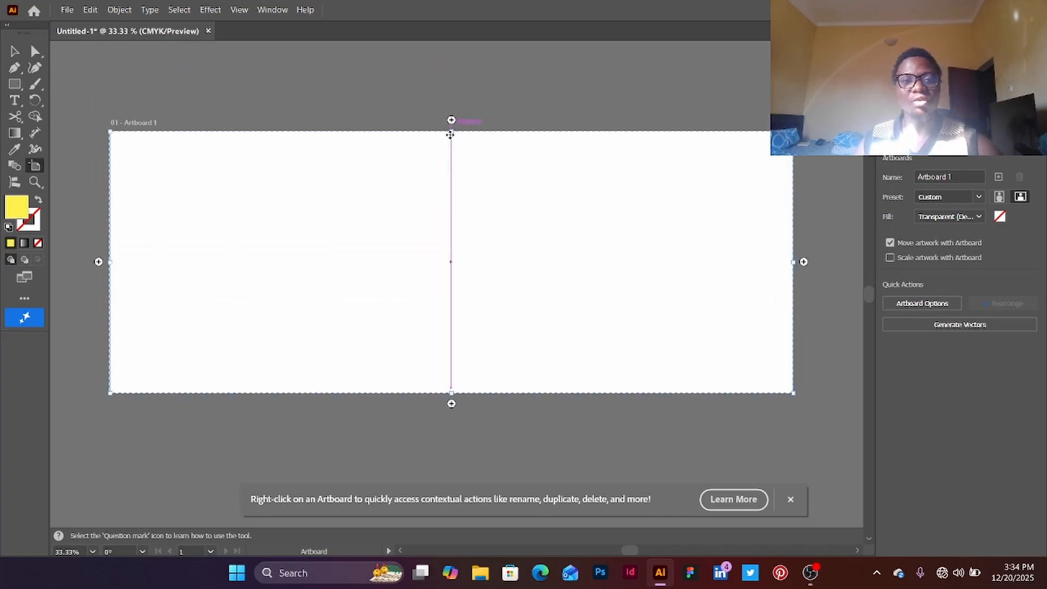
pyautogui.moveTo(451, 178); pyautogui.dragTo(477, 176)
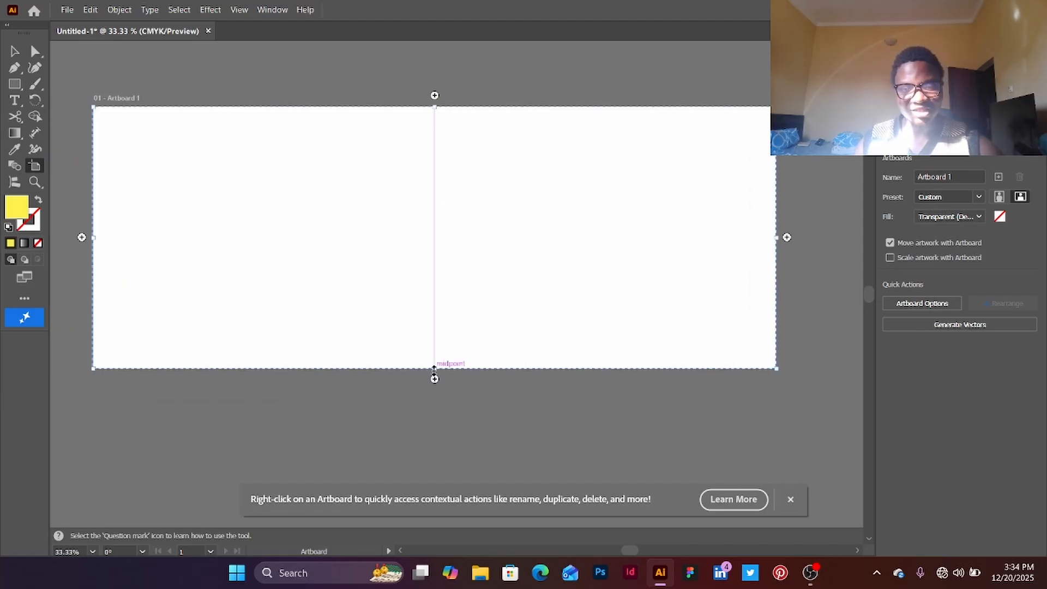
pyautogui.moveTo(435, 369); pyautogui.dragTo(434, 414)
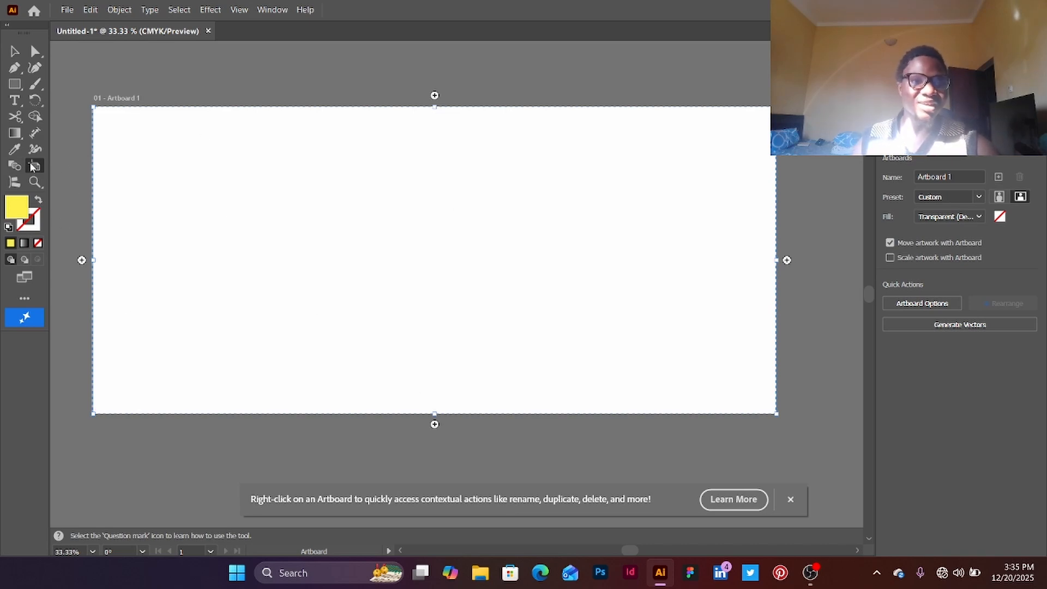
# Draw two more landscape artboards, one beside Artboard 1 and a larger one below the pair.
pyautogui.scroll(-1, 450, 270)
pyautogui.scroll(-4, 513, 279)
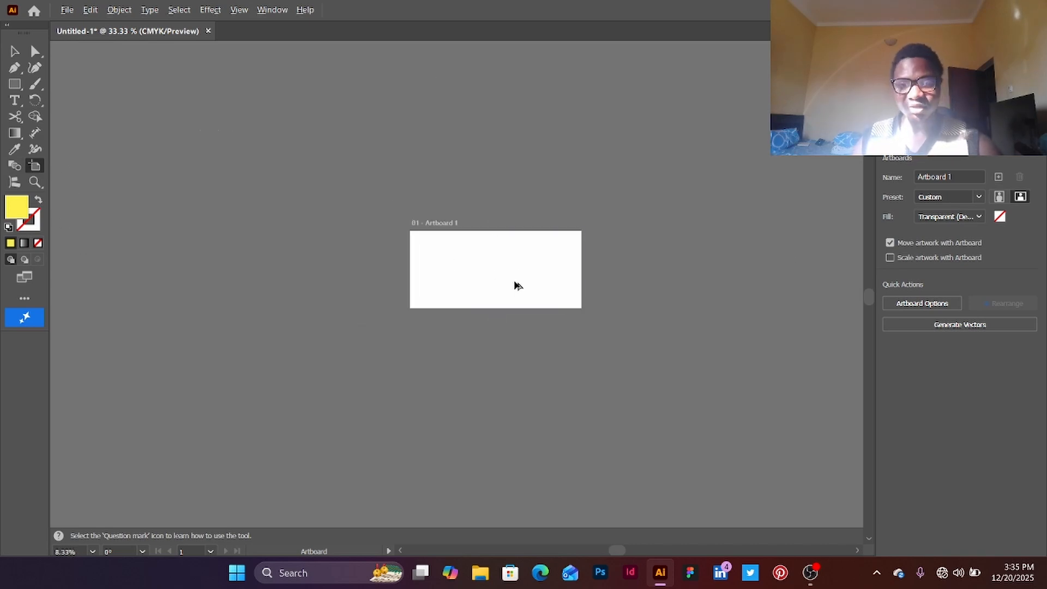
pyautogui.moveTo(623, 226); pyautogui.dragTo(827, 309)
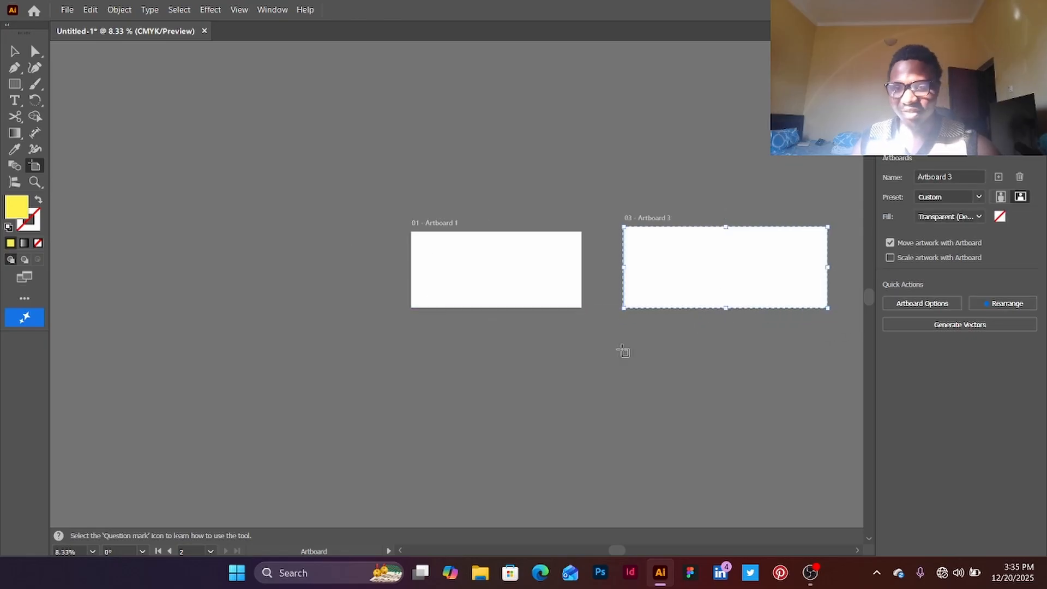
pyautogui.moveTo(510, 355); pyautogui.dragTo(745, 463)
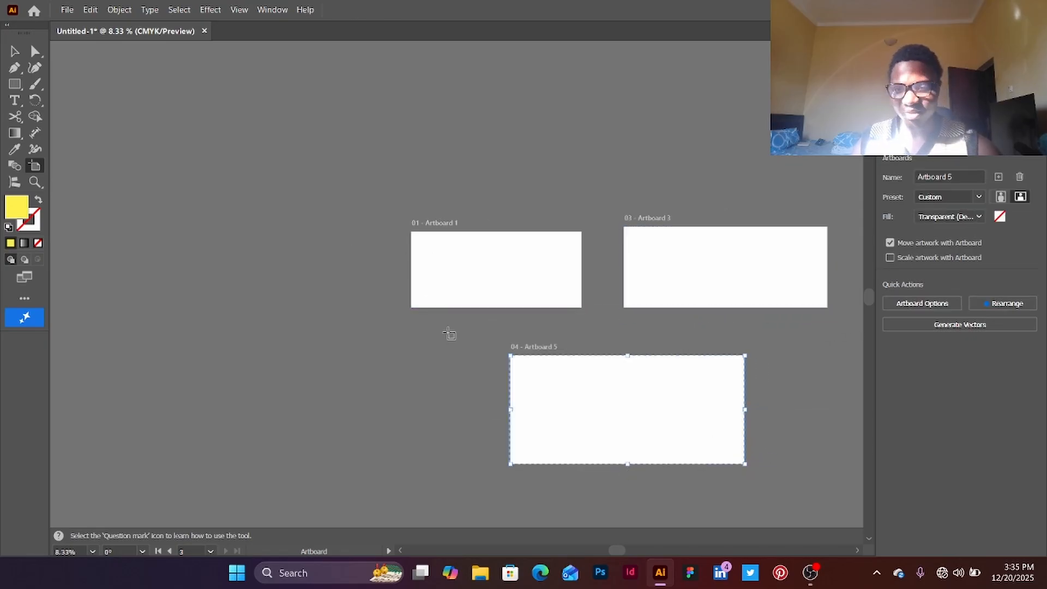
# Draw a tall portrait artboard beside Artboard 1 and a small wide artboard above it.
pyautogui.moveTo(269, 235); pyautogui.dragTo(342, 389)
pyautogui.moveTo(376, 136); pyautogui.dragTo(496, 167)
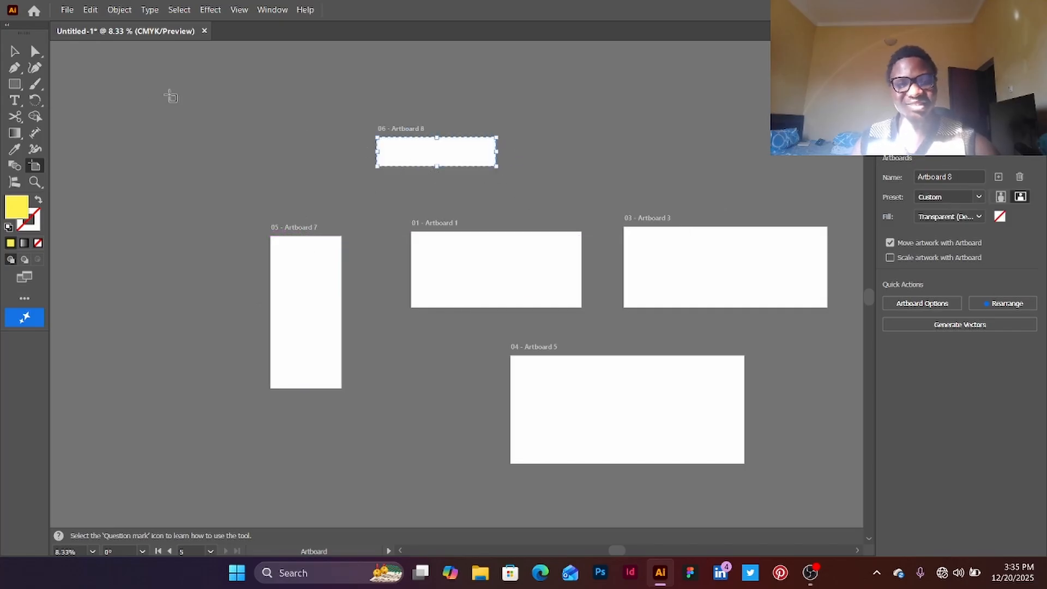
pyautogui.click(15, 51)
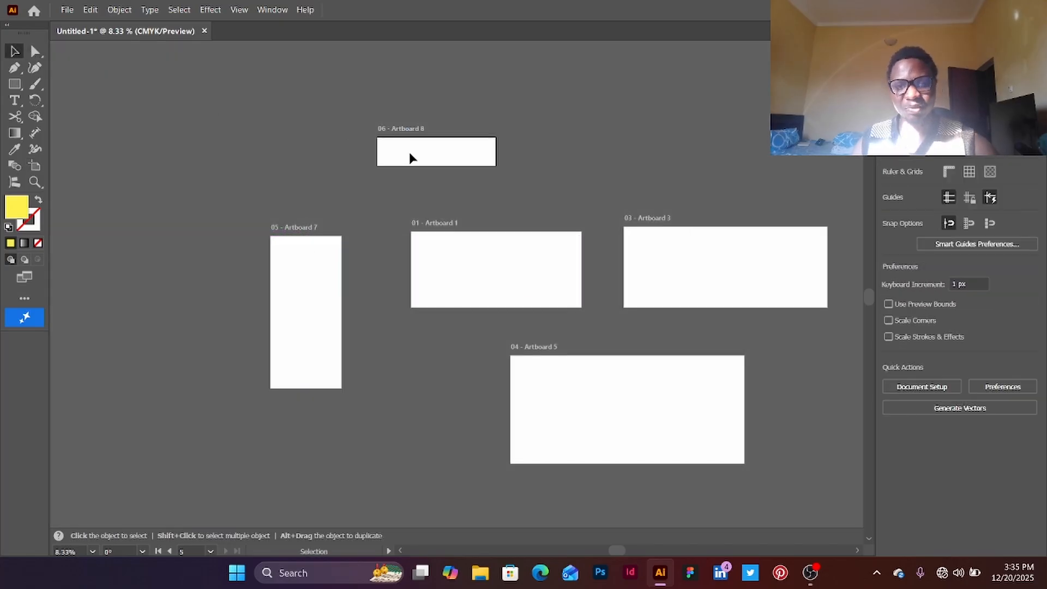
# Delete every extra artboard one after another so that only Artboard 1 is kept.
pyautogui.hotkey('shift', 'o')
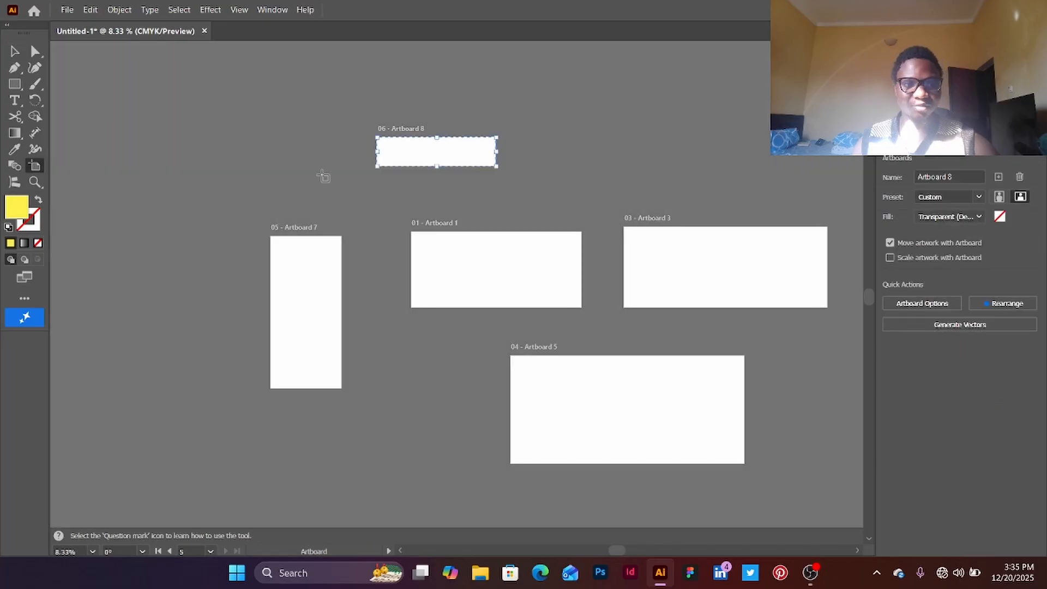
pyautogui.press('Delete')
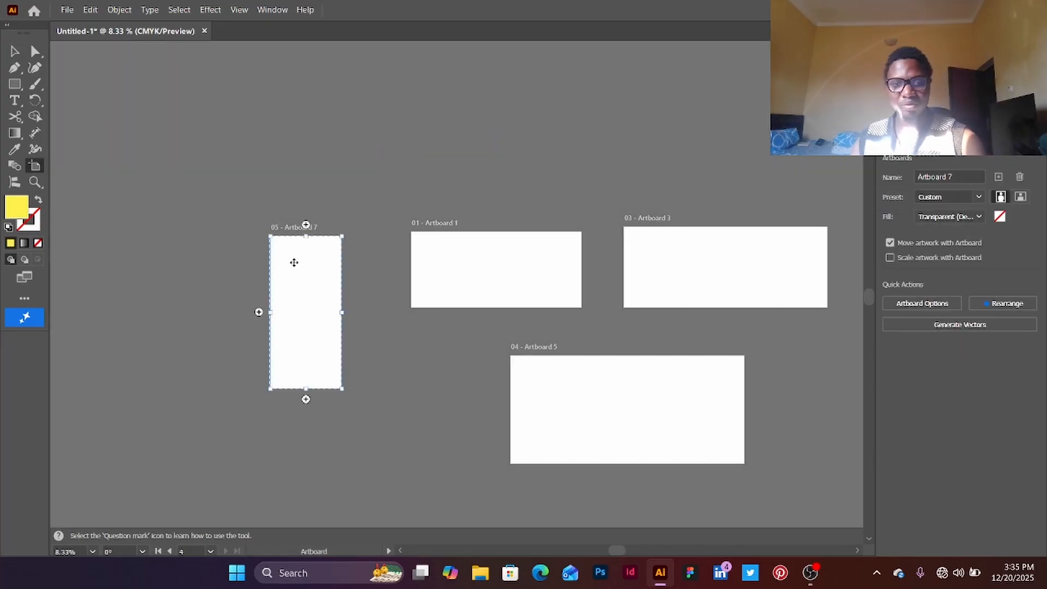
pyautogui.press('Delete')
pyautogui.press('Delete')
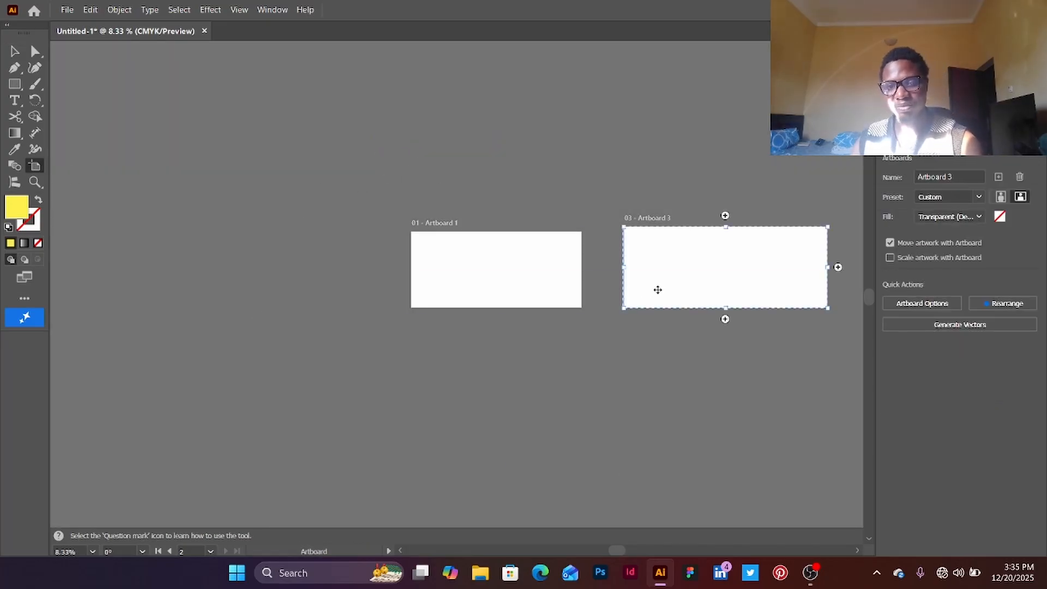
pyautogui.press('Delete')
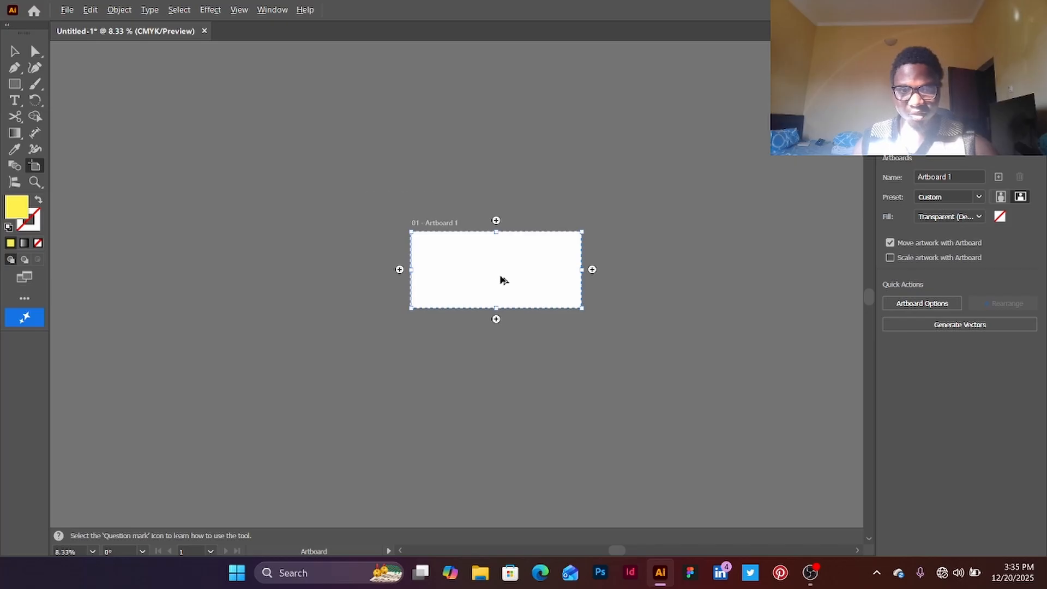
pyautogui.scroll(6, 502, 280)
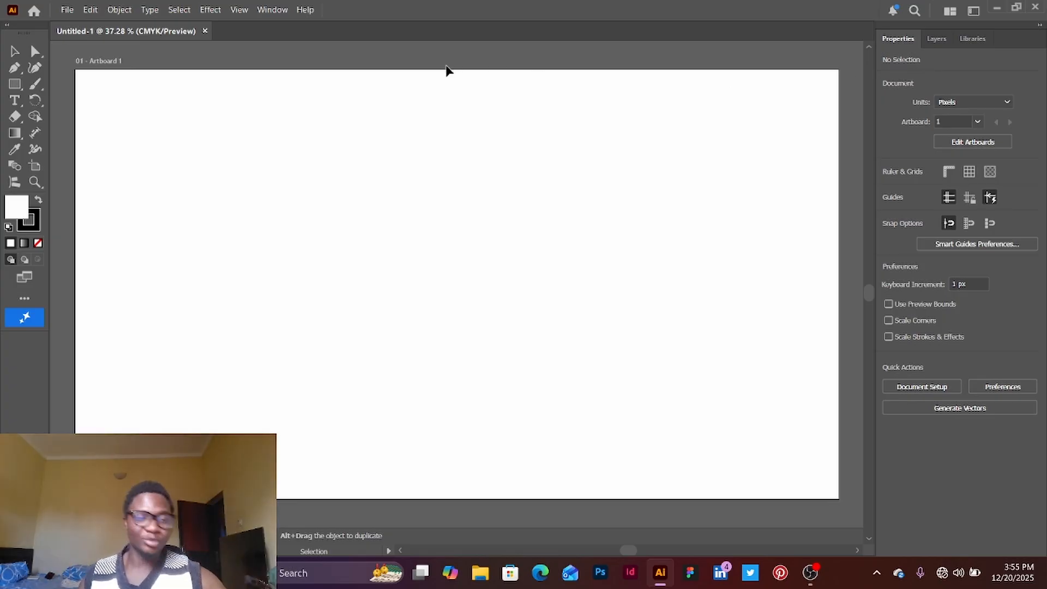
# Draw a rectangle about 767 by 290 px in the upper middle of the artboard.
pyautogui.click(14, 85)
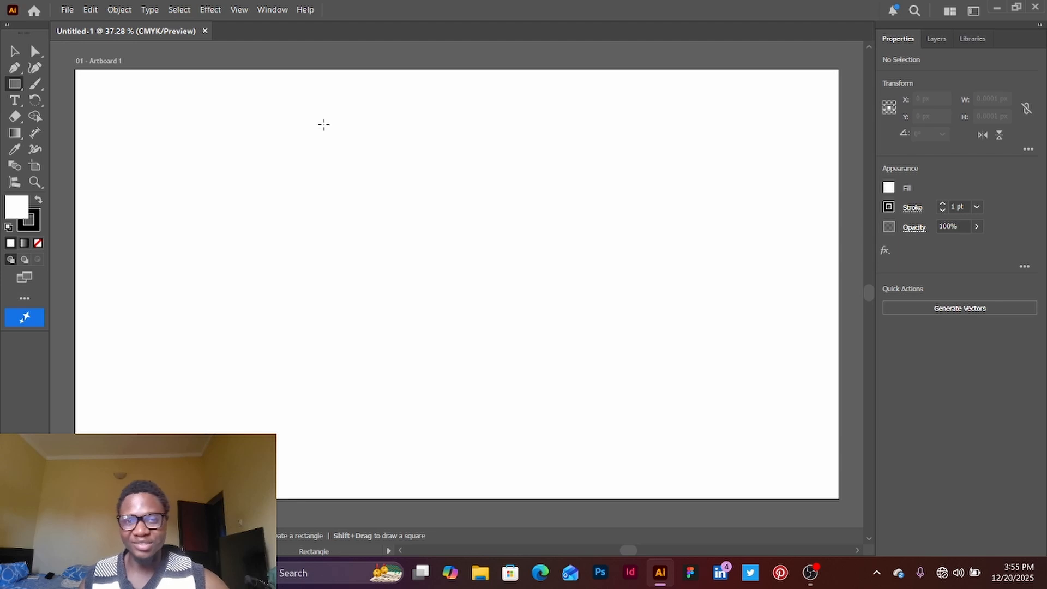
pyautogui.moveTo(324, 125); pyautogui.dragTo(630, 240)
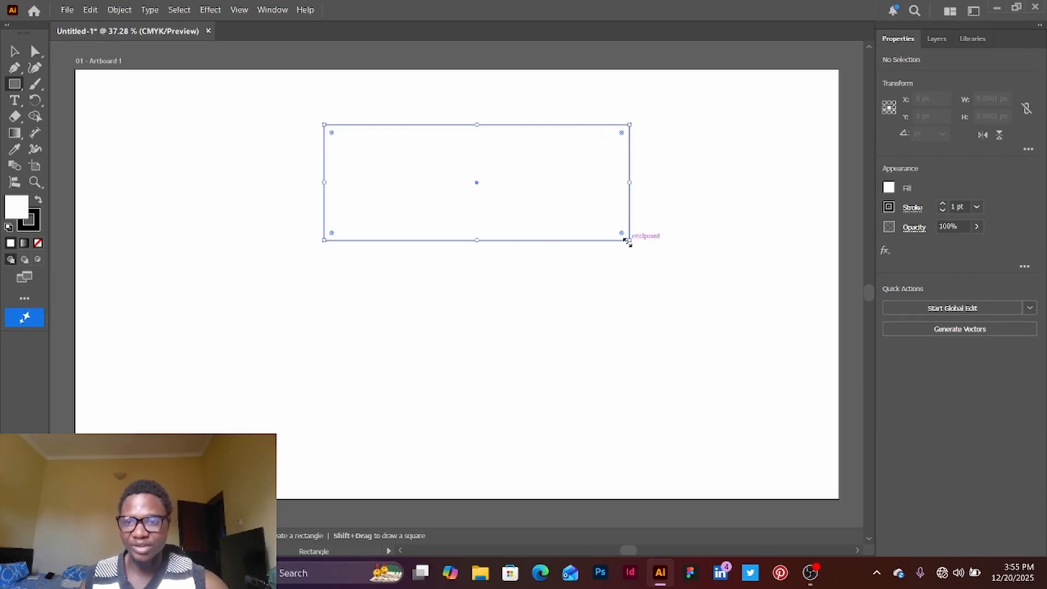
# Fill the rectangle with the black swatch and undo the fill change.
pyautogui.click(888, 189)
pyautogui.click(740, 251)
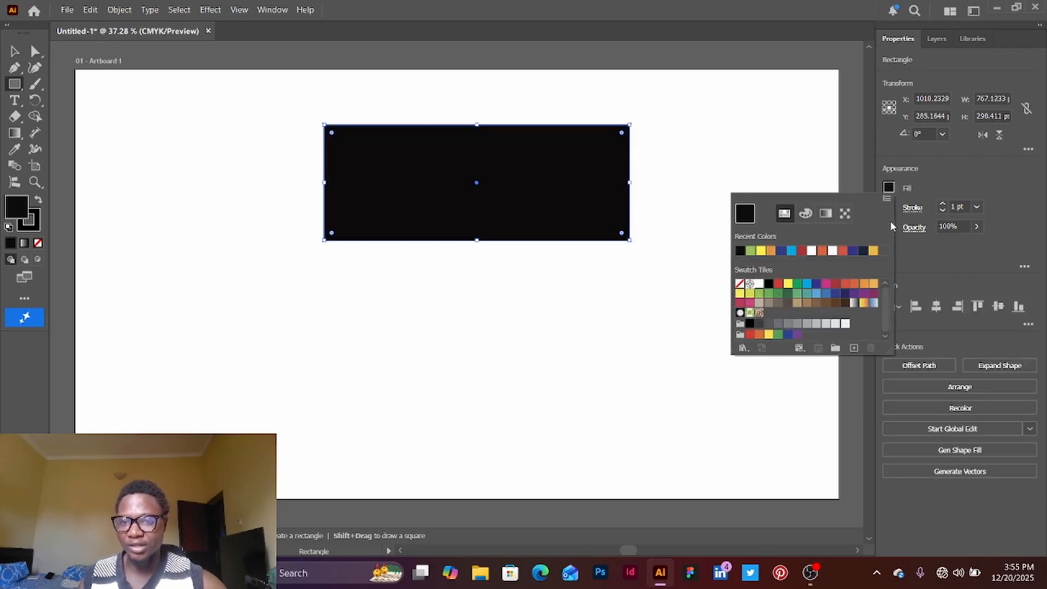
pyautogui.click(646, 199)
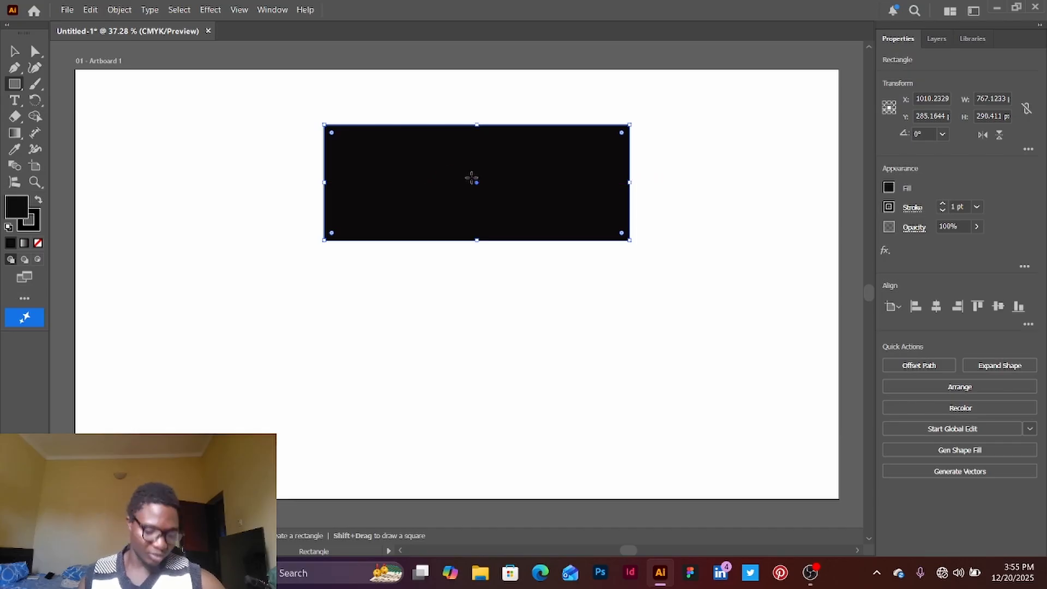
pyautogui.hotkey('ctrl', 'z')
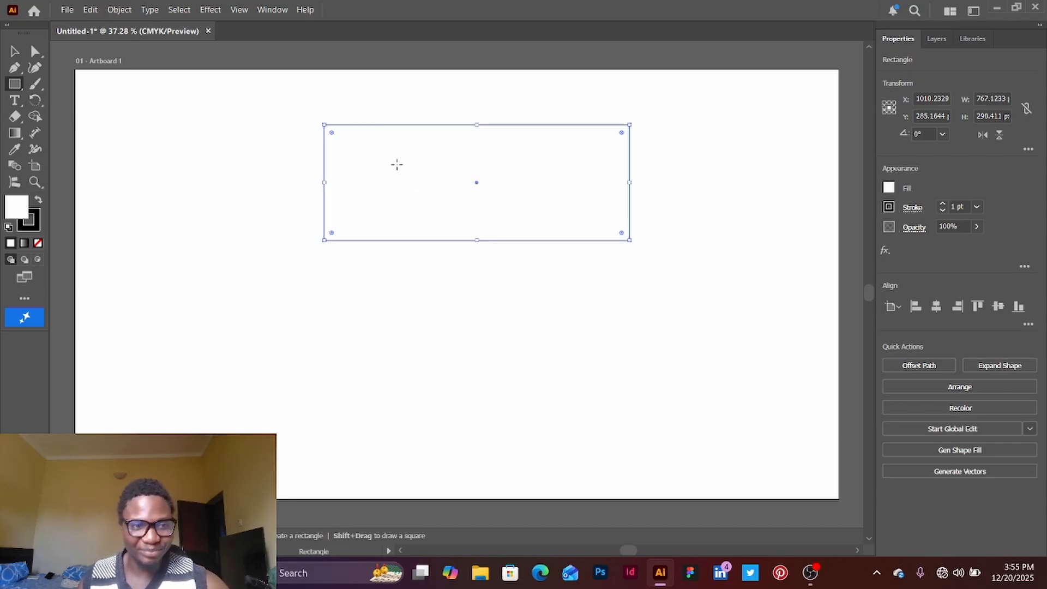
# Move the rectangle around with the Selection tool, leaving it slightly right of the artboard's centre.
pyautogui.click(15, 51)
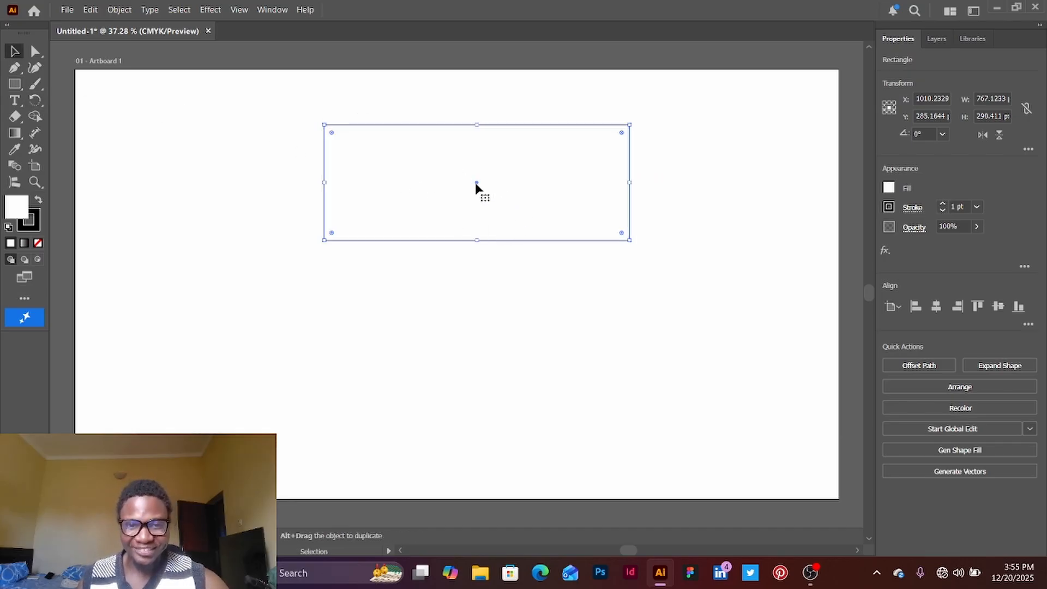
pyautogui.moveTo(477, 187); pyautogui.dragTo(486, 235)
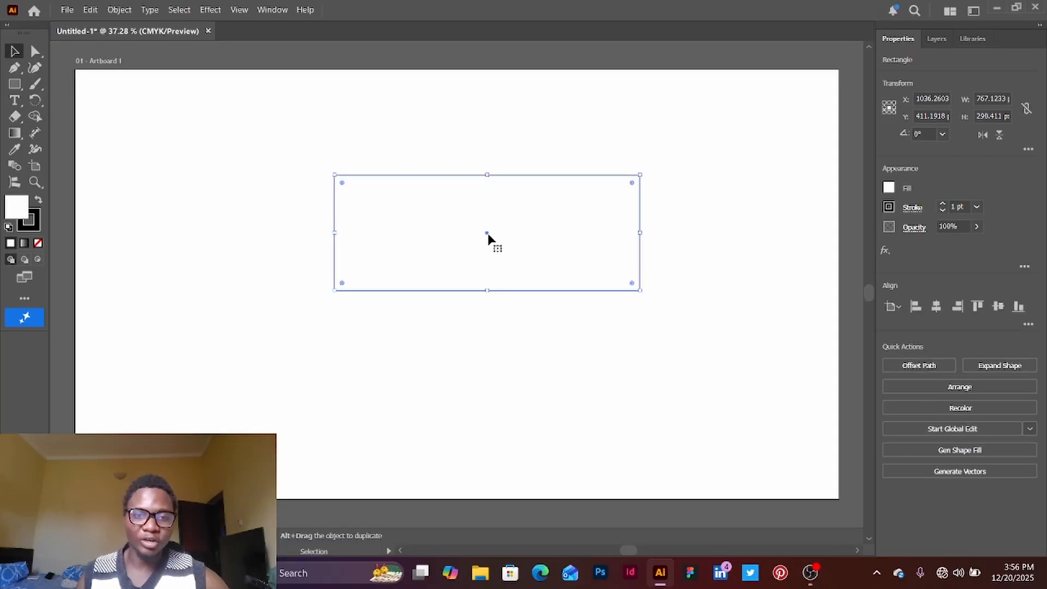
pyautogui.moveTo(60, 410); pyautogui.dragTo(58, 406)
pyautogui.moveTo(486, 232); pyautogui.dragTo(452, 231)
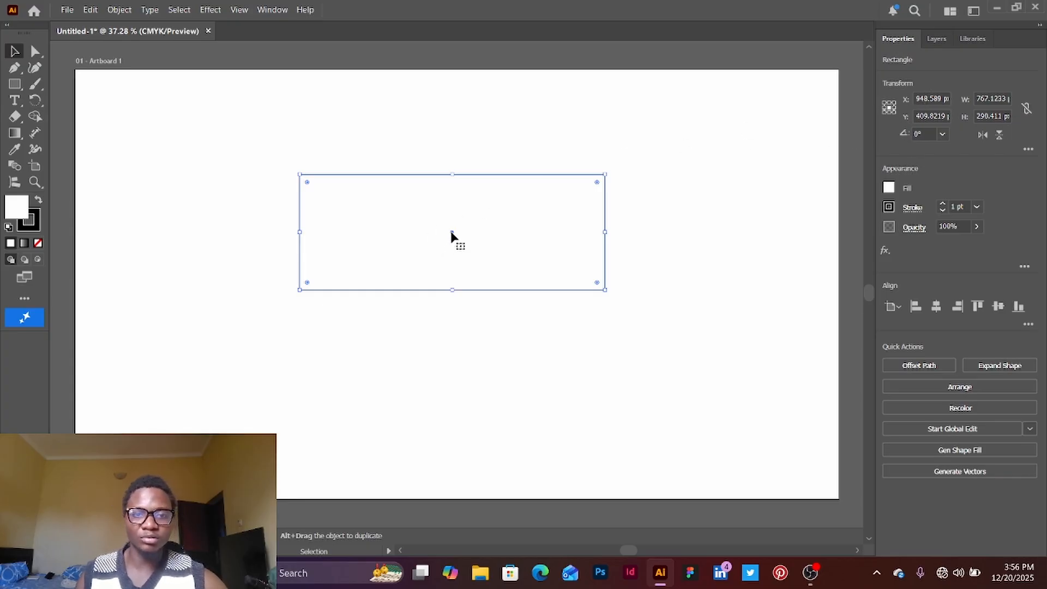
pyautogui.moveTo(451, 234); pyautogui.dragTo(470, 246)
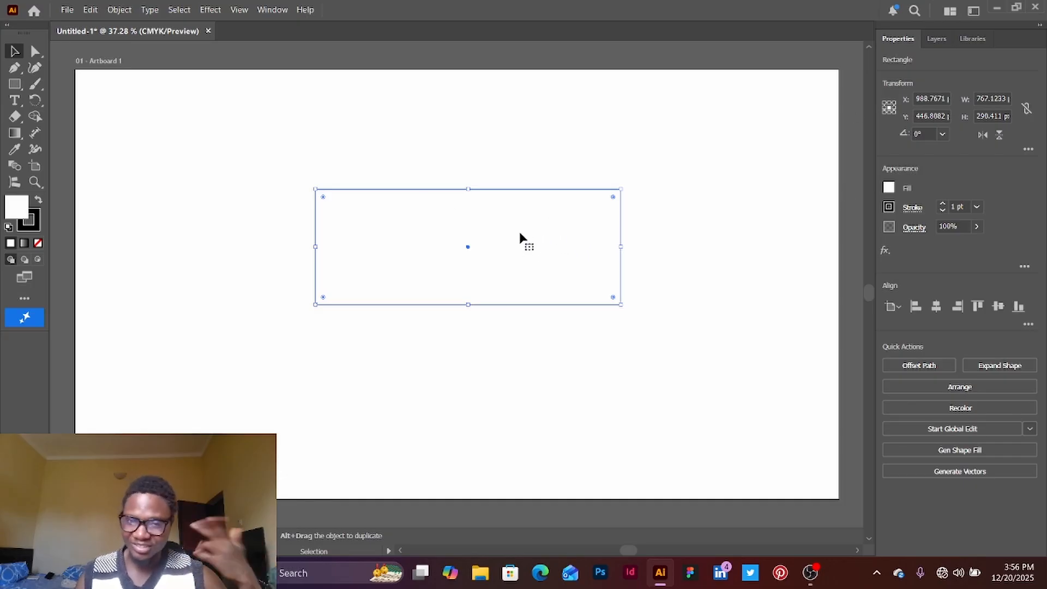
pyautogui.moveTo(465, 249); pyautogui.dragTo(491, 220)
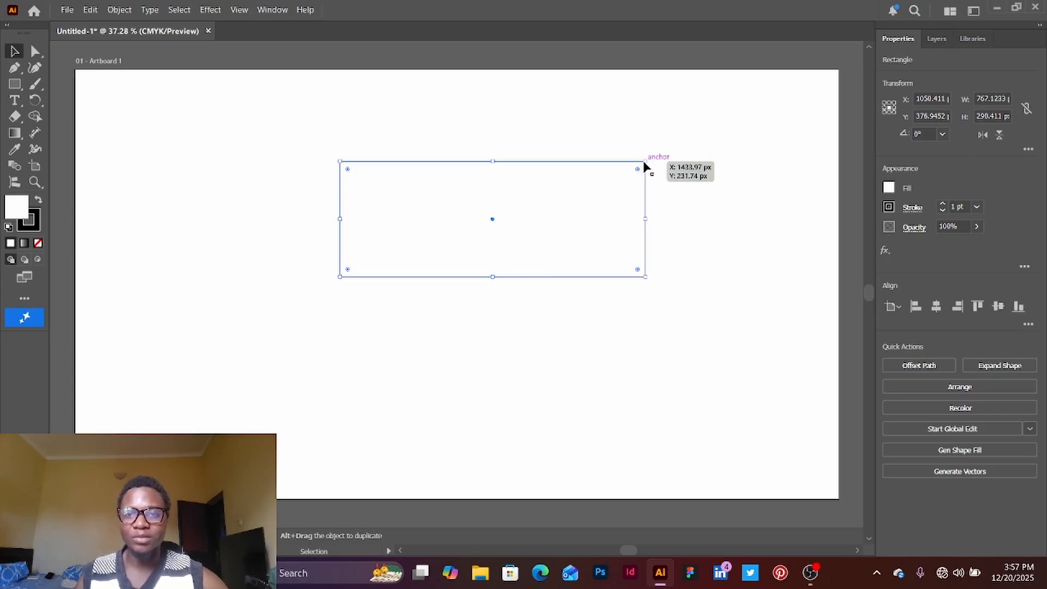
pyautogui.moveTo(644, 166); pyautogui.dragTo(668, 180)
# Resize the rectangle to about 798 by 386 px by its edges and shift it slightly left.
pyautogui.moveTo(516, 174); pyautogui.dragTo(519, 239)
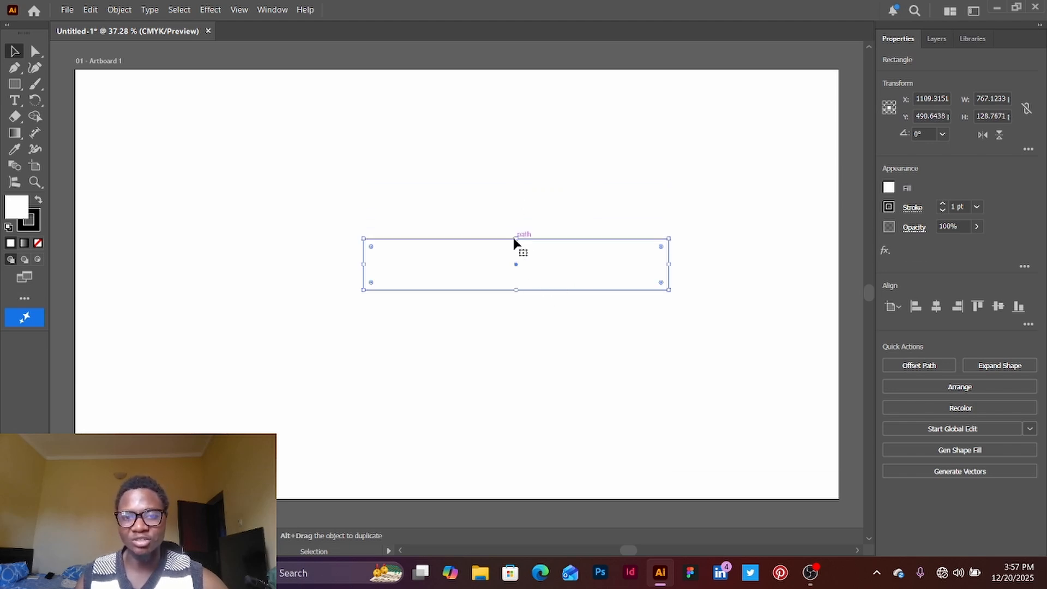
pyautogui.moveTo(516, 239); pyautogui.dragTo(516, 136)
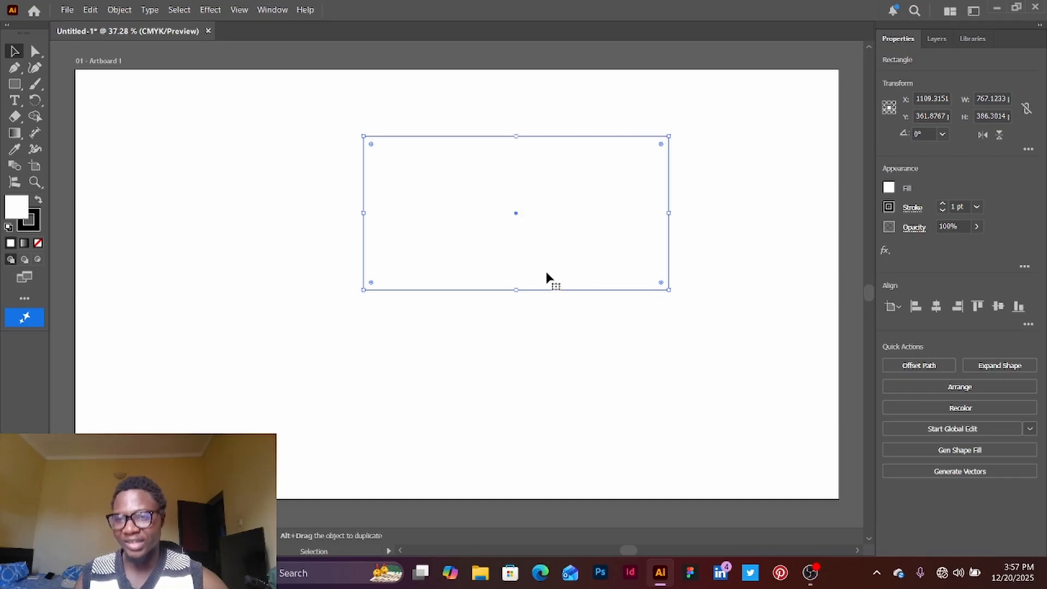
pyautogui.moveTo(670, 214)
pyautogui.mouseDown()
pyautogui.moveTo(379, 210)
pyautogui.moveTo(686, 214)
pyautogui.mouseUp()
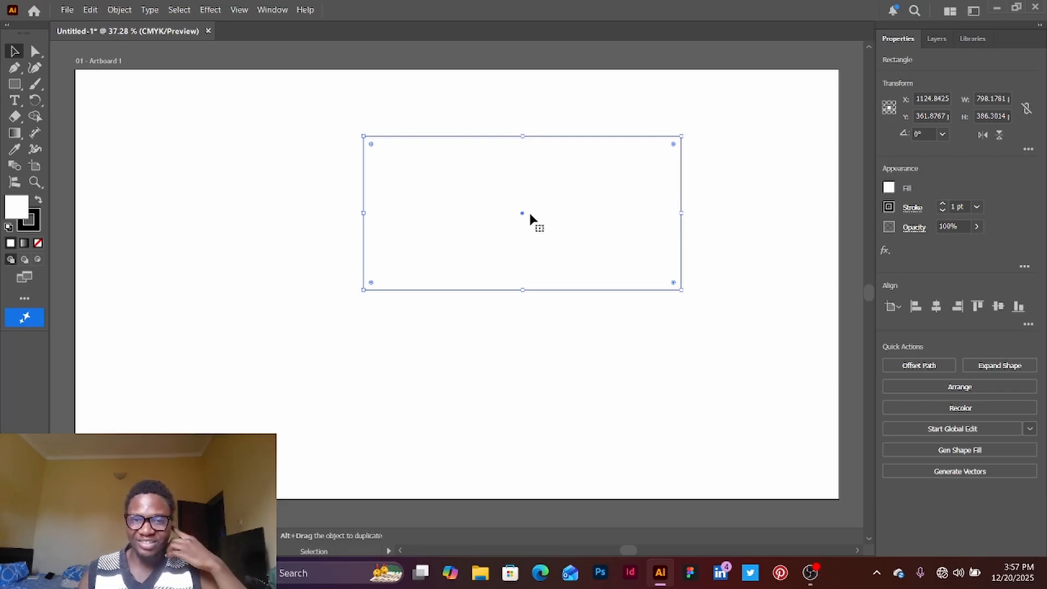
pyautogui.moveTo(523, 213); pyautogui.dragTo(492, 212)
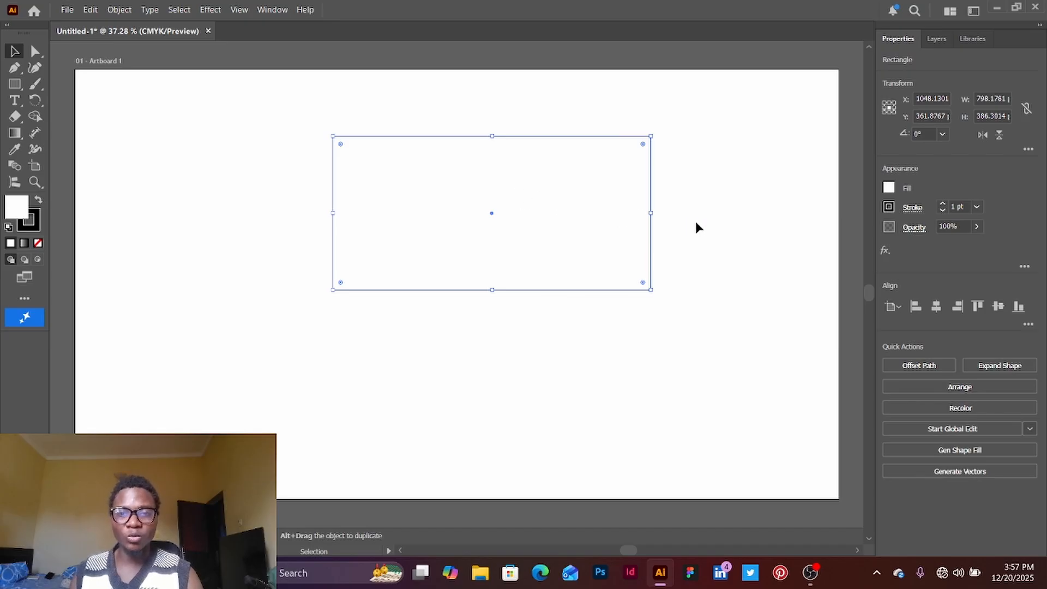
# Rotate the rectangle to 45°.
pyautogui.click(922, 134)
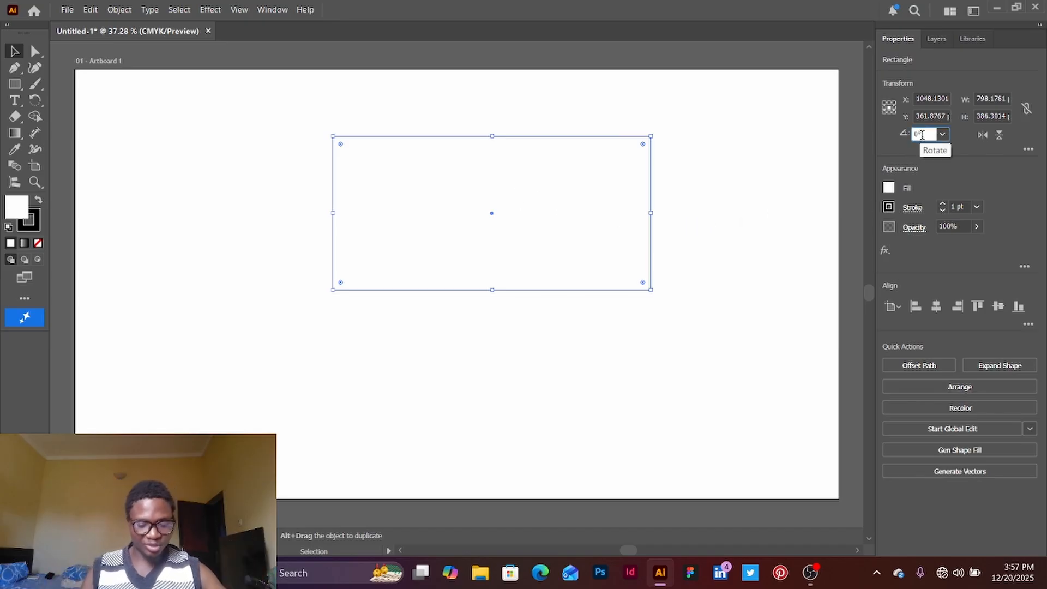
pyautogui.write('45')
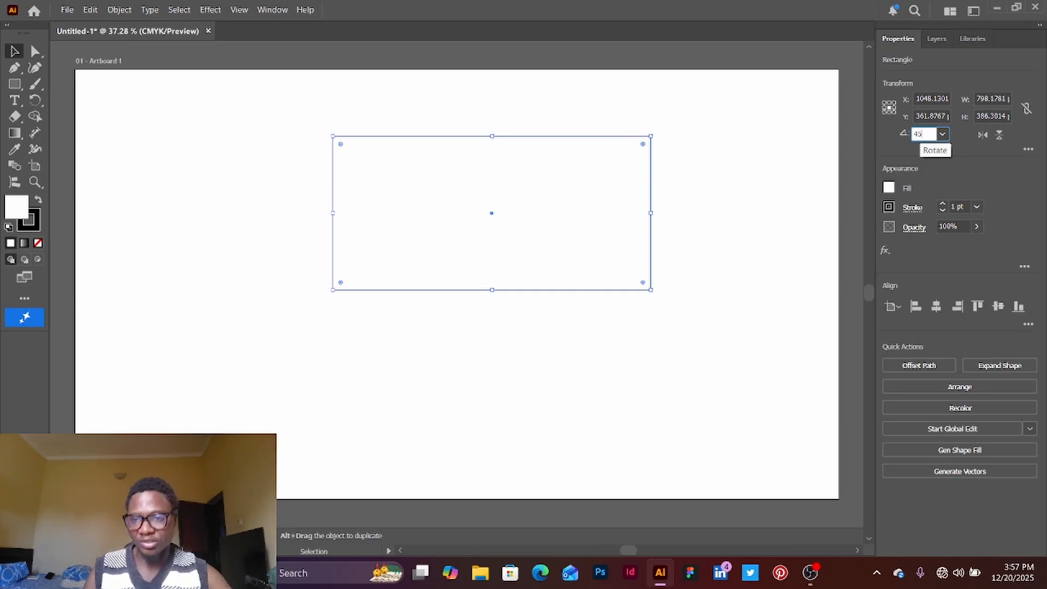
pyautogui.press('Return')
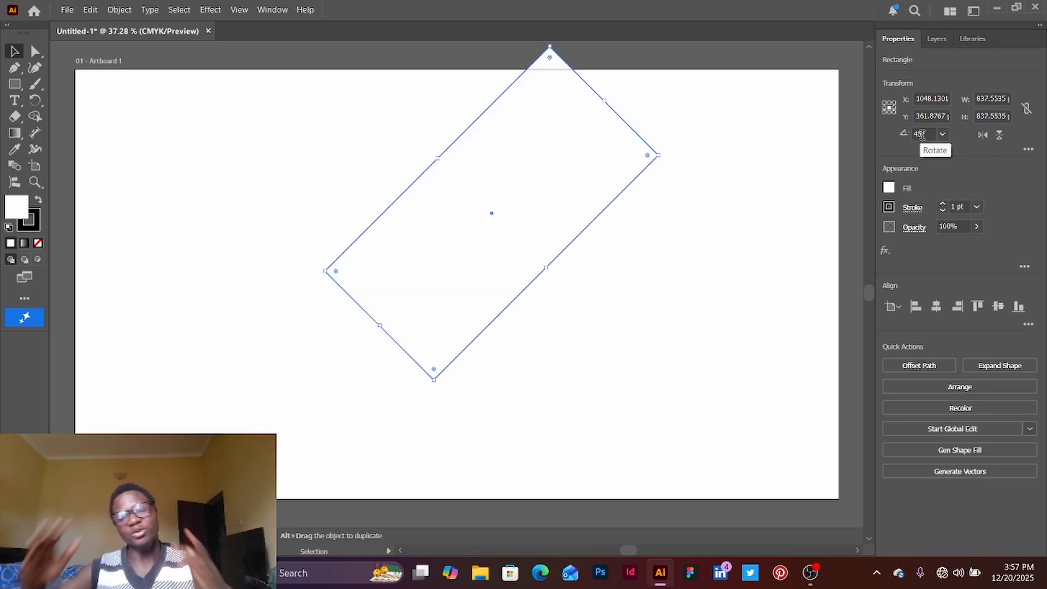
# Delete the tilted rectangle, glance at the layers and undo the deletion.
pyautogui.press('Delete')
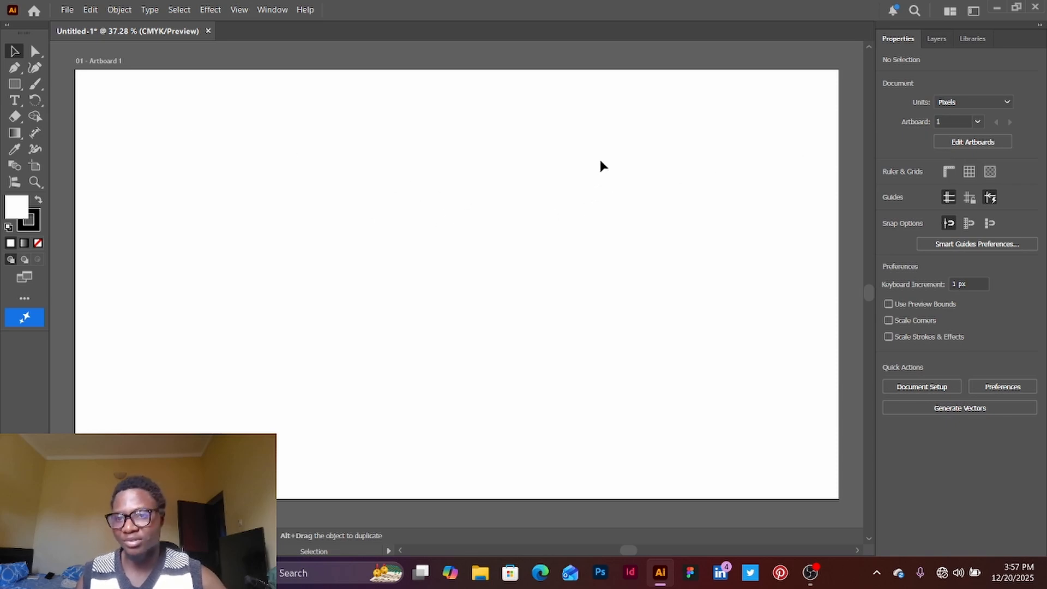
pyautogui.click(936, 39)
pyautogui.click(897, 39)
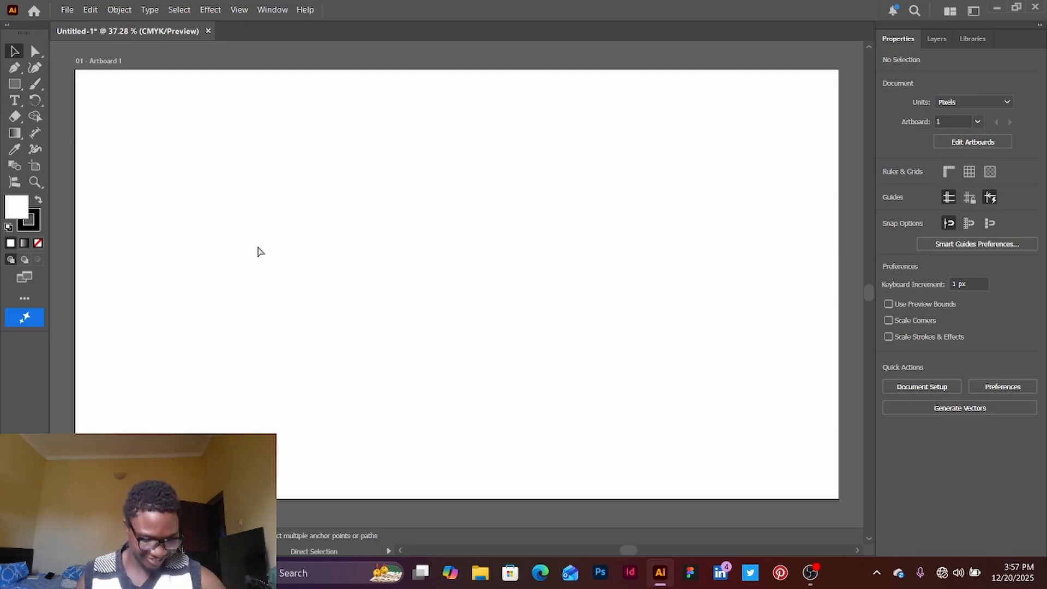
pyautogui.hotkey('ctrl', 'z')
# Set the rectangle's rotation to 90° and move it to the far left side of the artboard.
pyautogui.moveTo(494, 208); pyautogui.dragTo(498, 254)
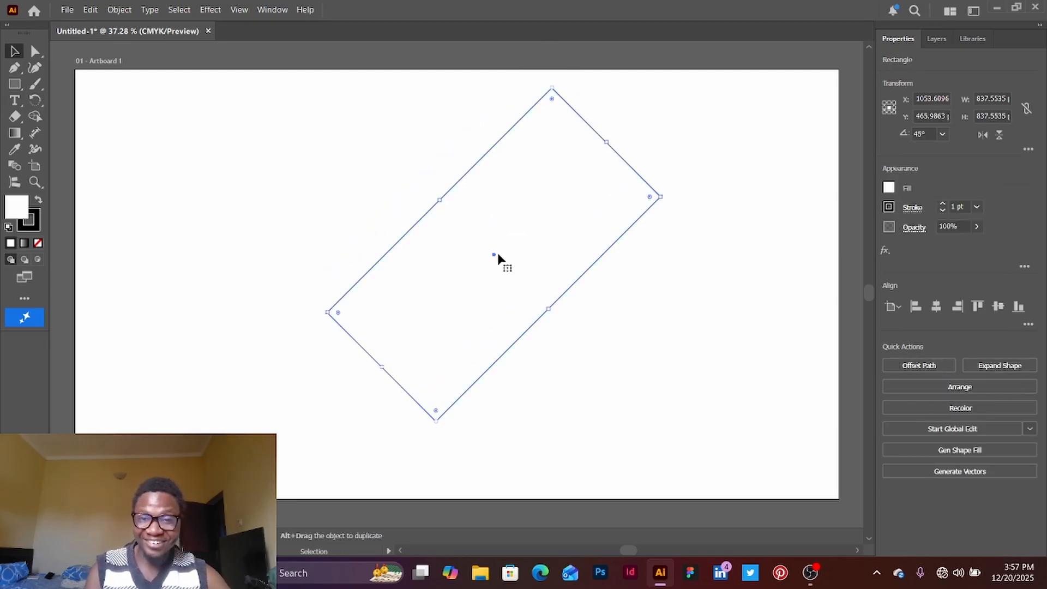
pyautogui.click(922, 134)
pyautogui.press('BackSpace')
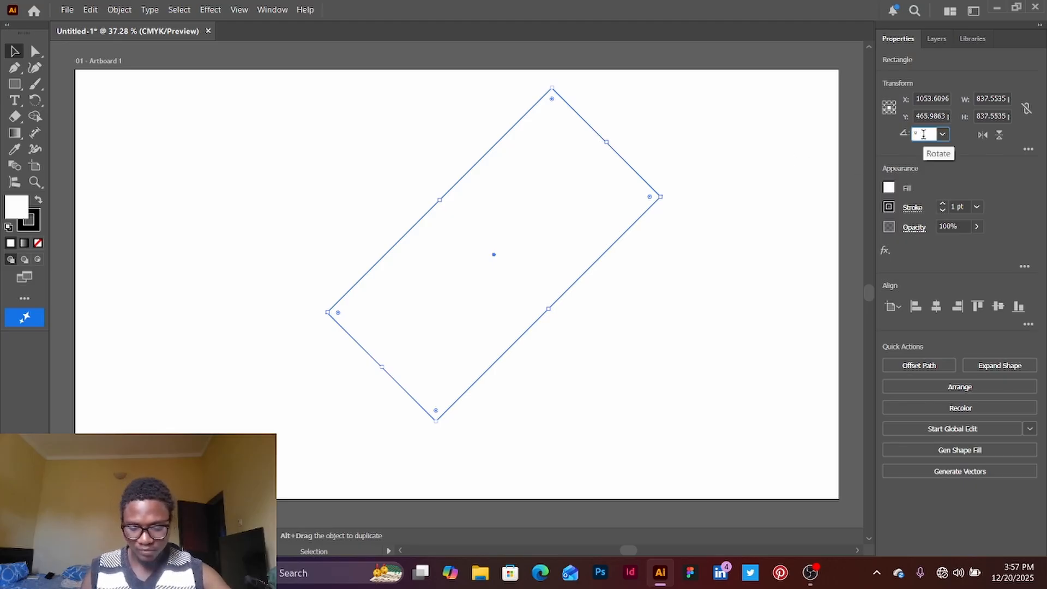
pyautogui.write('90')
pyautogui.press('Return')
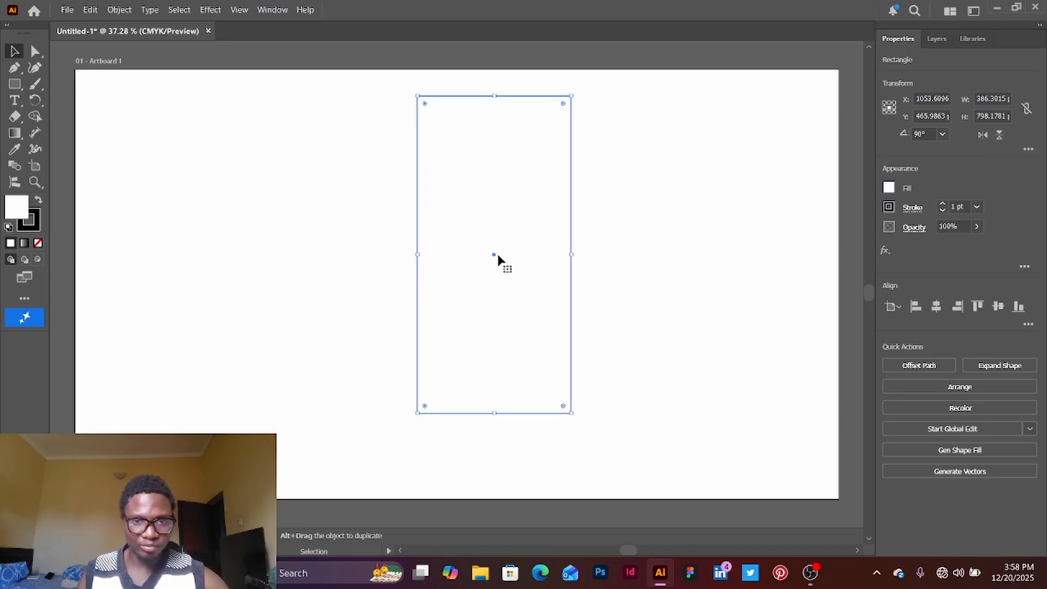
pyautogui.moveTo(499, 263); pyautogui.dragTo(159, 263)
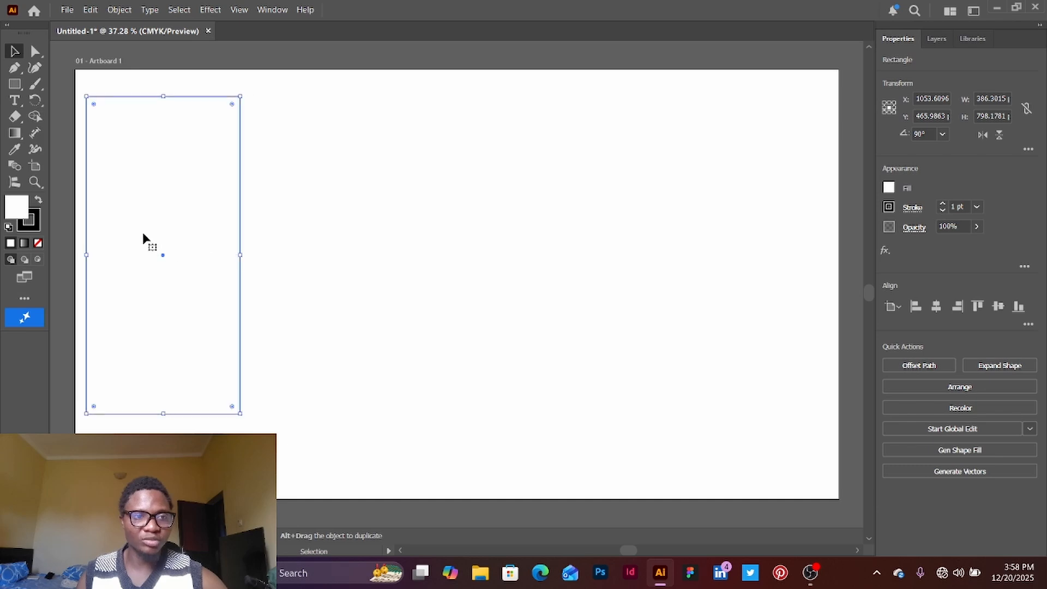
# Undo a small freehand polygon trial and create a 3-sided polygon with radius 31.9504 px near the artboard's upper middle.
pyautogui.click(15, 84)
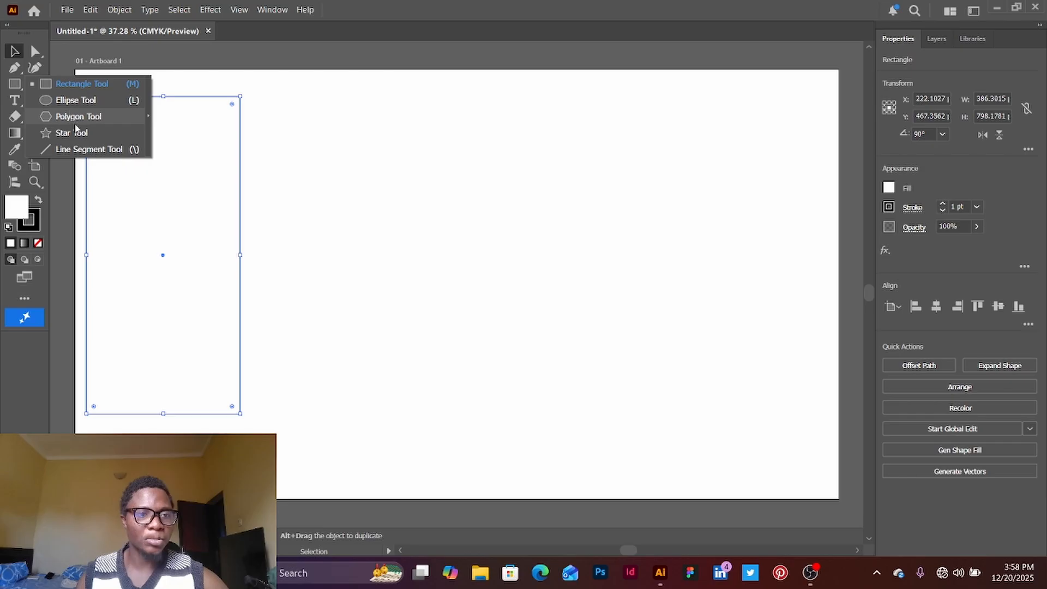
pyautogui.click(76, 117)
pyautogui.moveTo(475, 189); pyautogui.dragTo(499, 202)
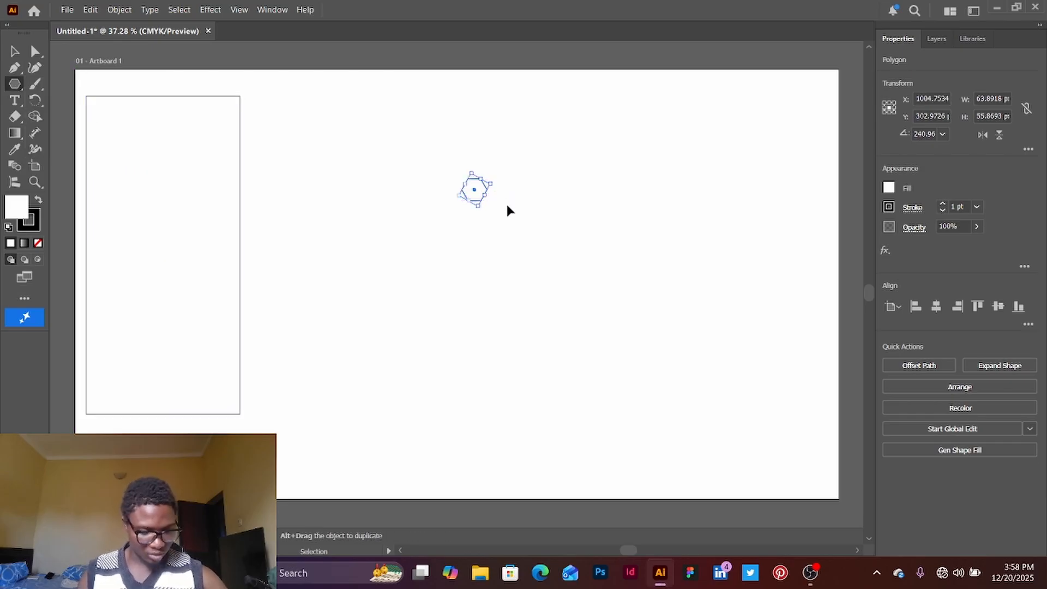
pyautogui.hotkey('ctrl', 'z')
pyautogui.click(514, 199)
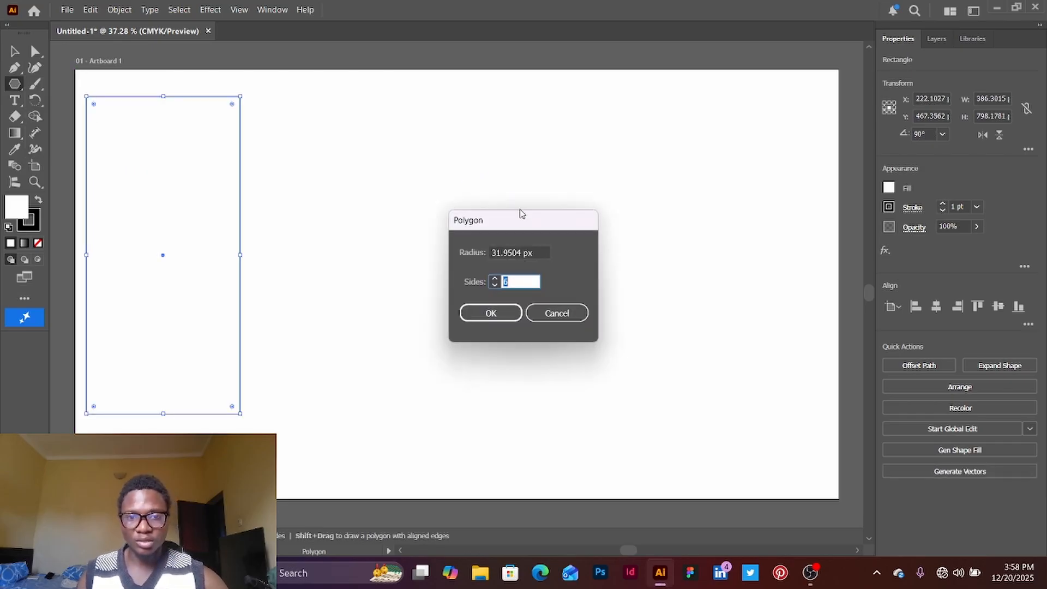
pyautogui.click(494, 282)
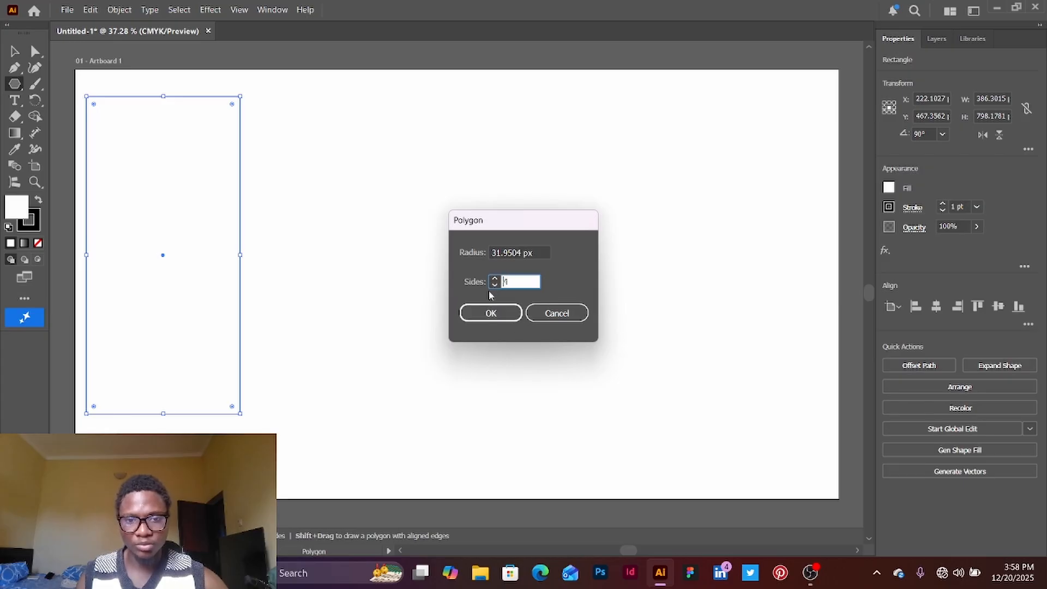
pyautogui.click(495, 286)
pyautogui.click(490, 312)
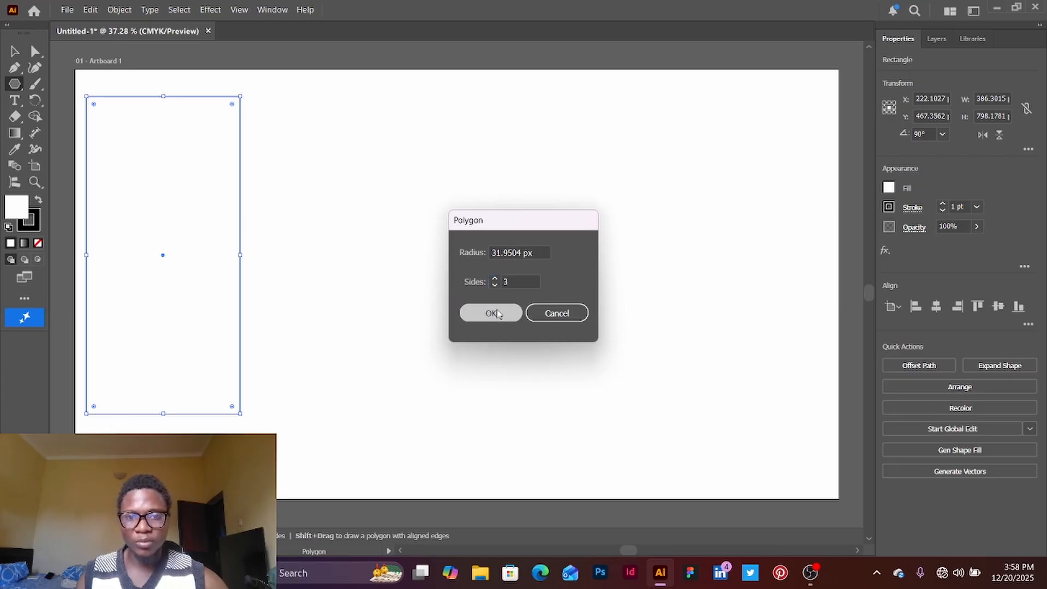
# Fill the small triangle with black and stretch it to about 340 px wide and 442 px high.
pyautogui.click(888, 189)
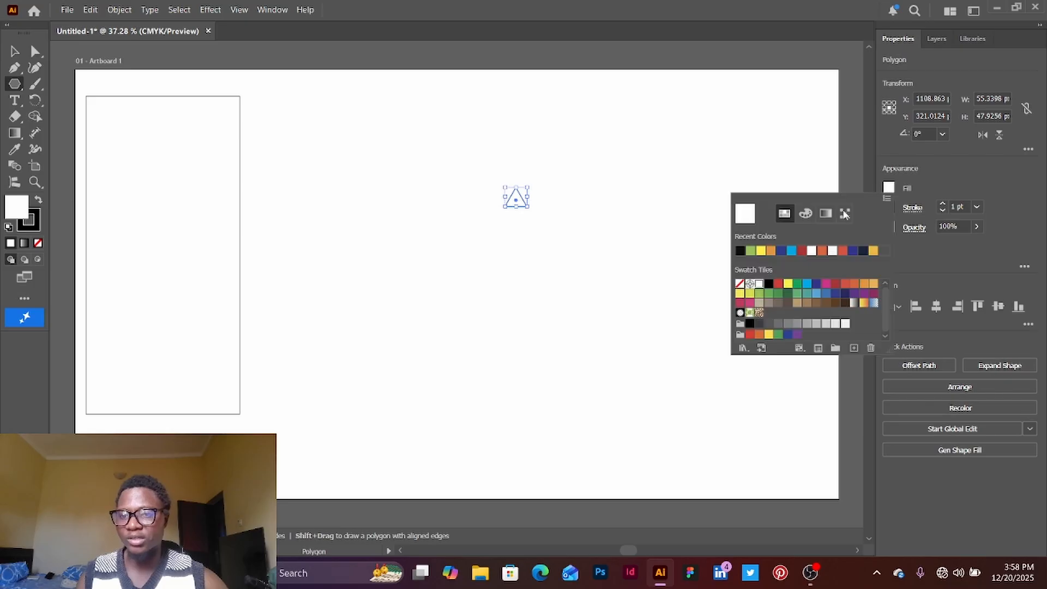
pyautogui.click(740, 250)
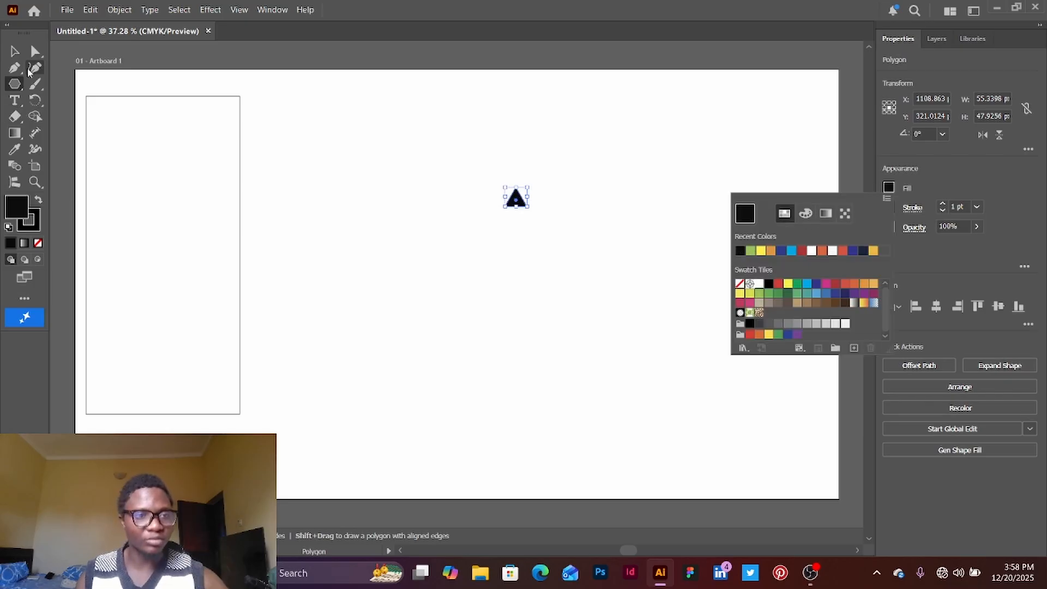
pyautogui.click(24, 64)
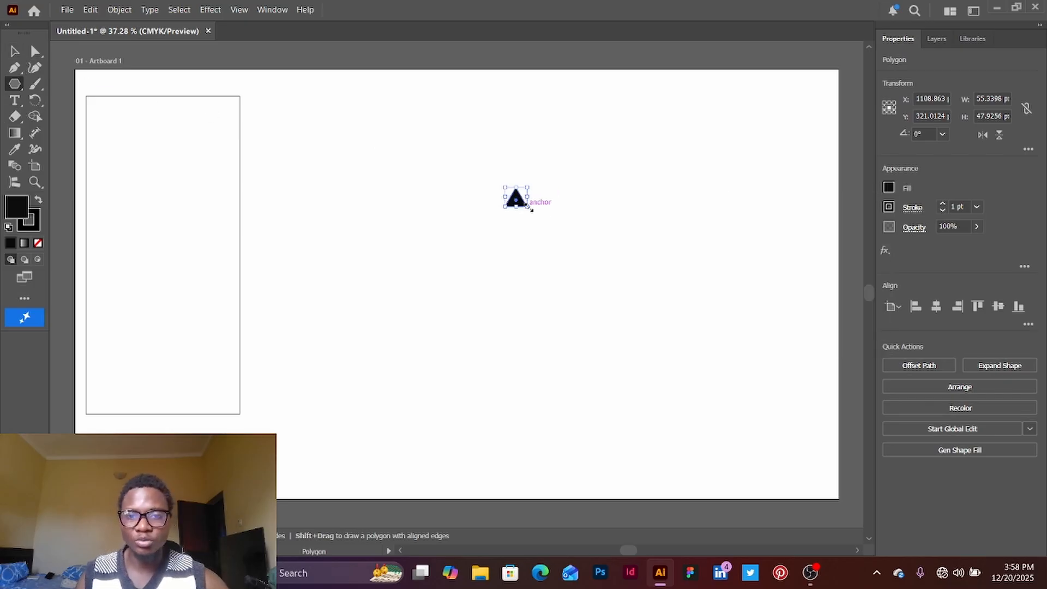
pyautogui.moveTo(529, 208); pyautogui.dragTo(642, 363)
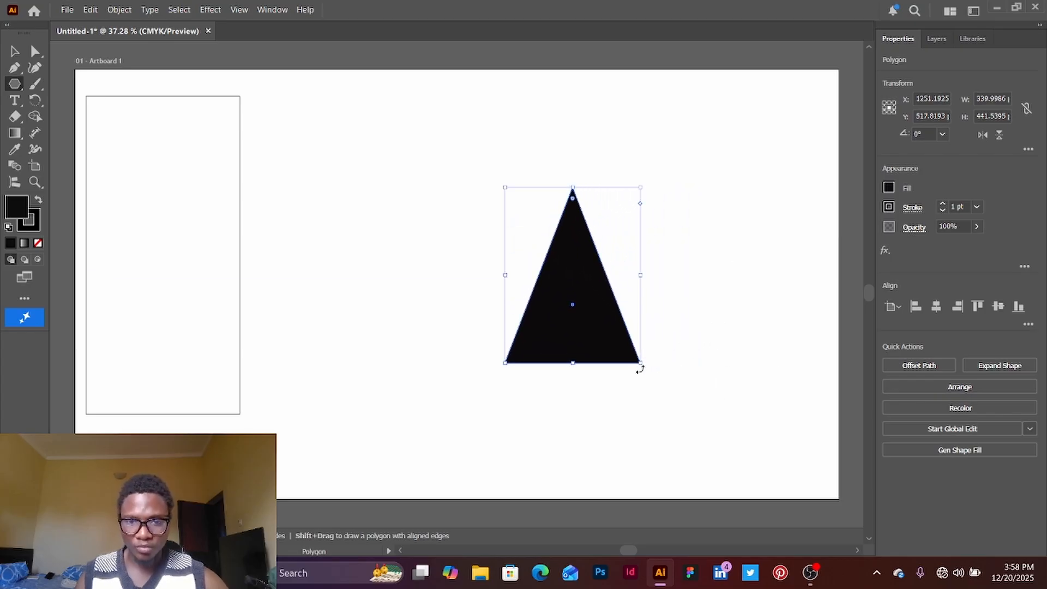
# Rotate the black triangle to 45° and move it up to about X 1343 px, Y 467 px.
pyautogui.click(917, 135)
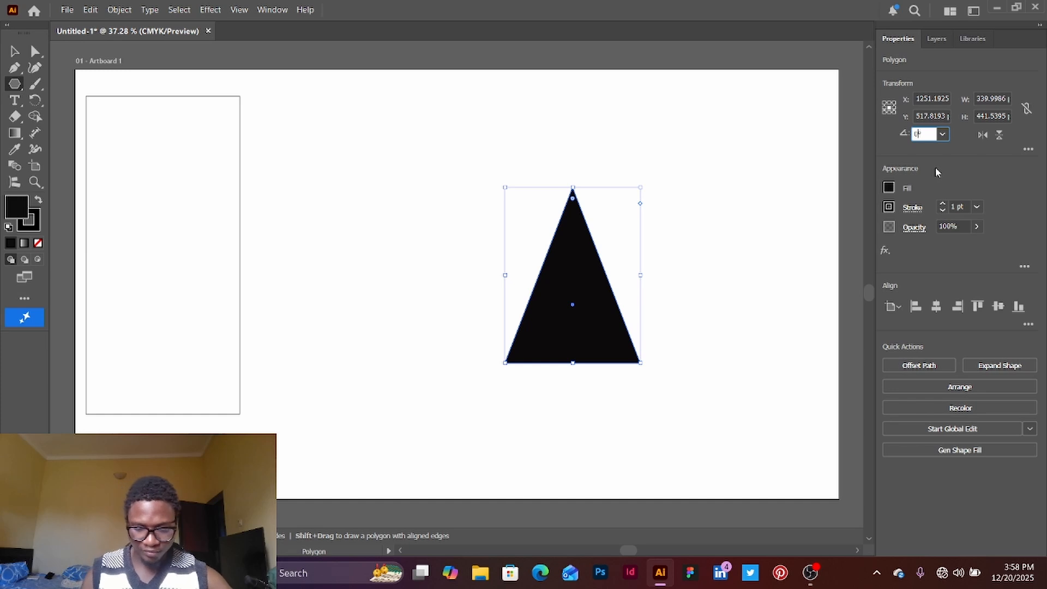
pyautogui.write('45')
pyautogui.press('Return')
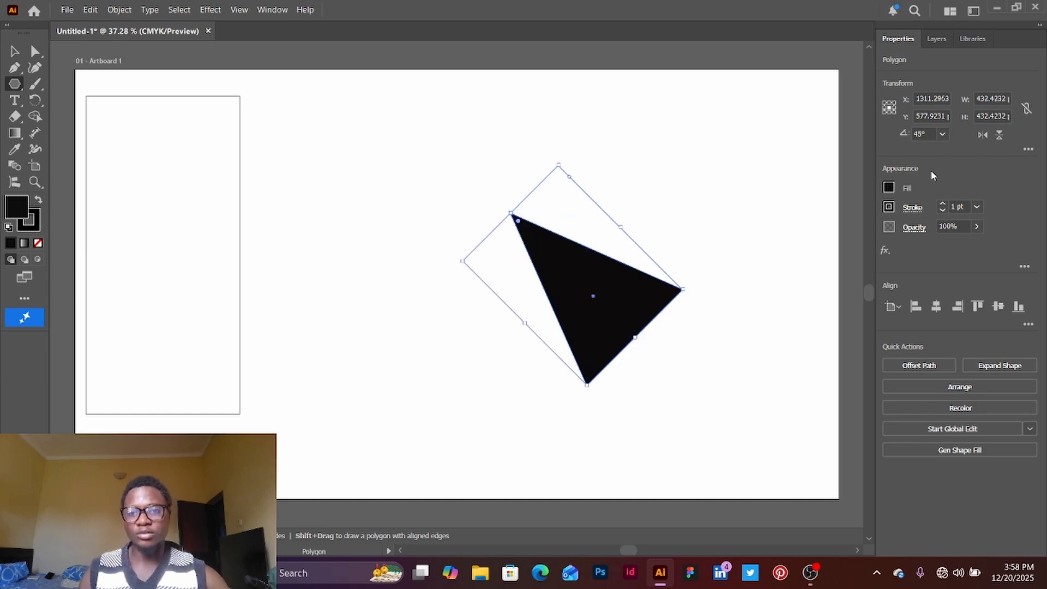
pyautogui.click(15, 51)
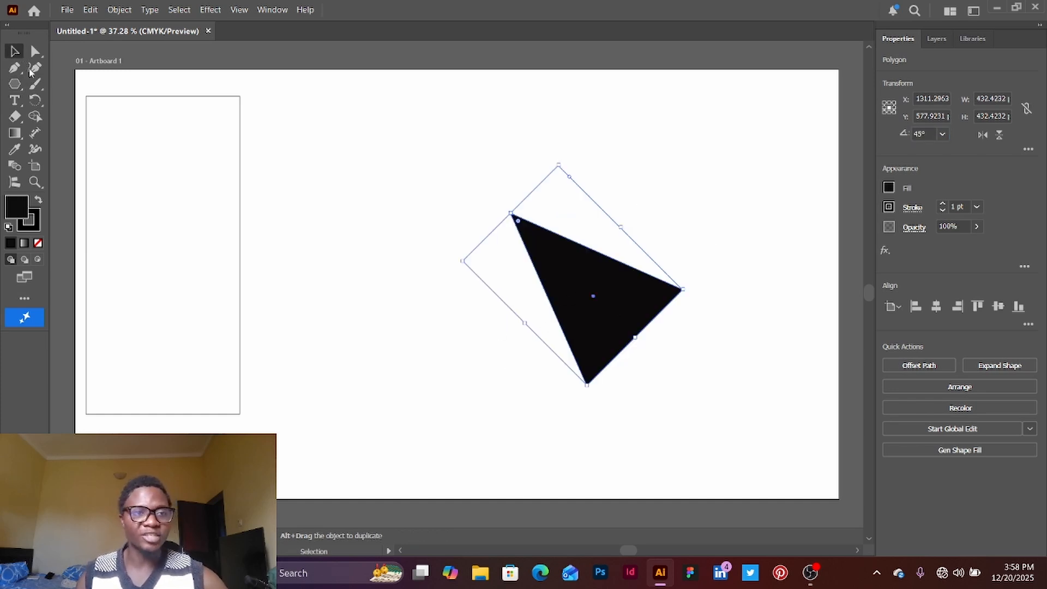
pyautogui.moveTo(589, 298); pyautogui.dragTo(611, 265)
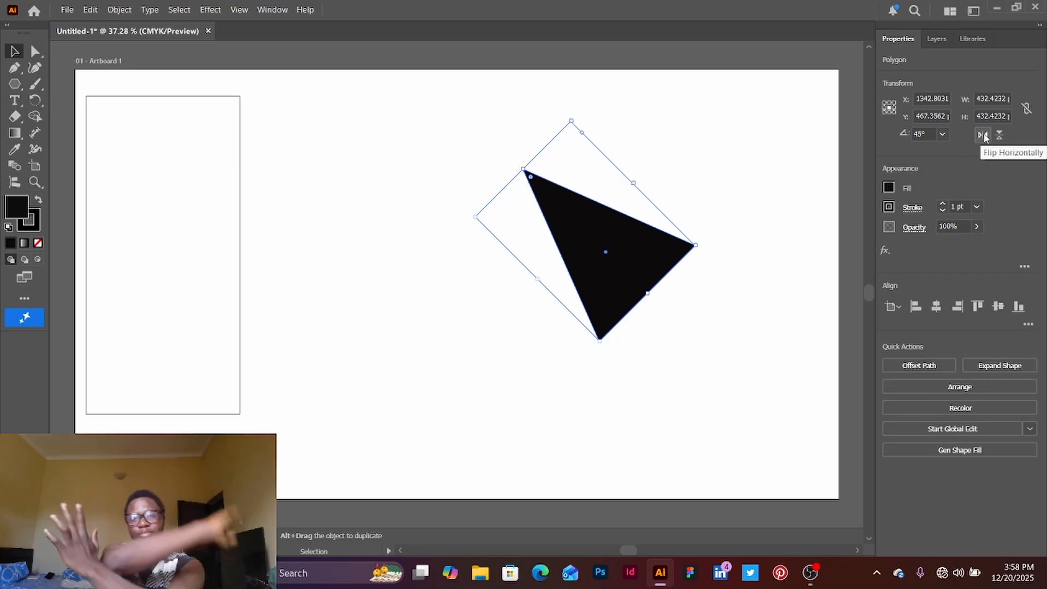
# Flip the triangle horizontally and vertically, and move it left to about X 1141 px, Y 438 px.
pyautogui.click(983, 135)
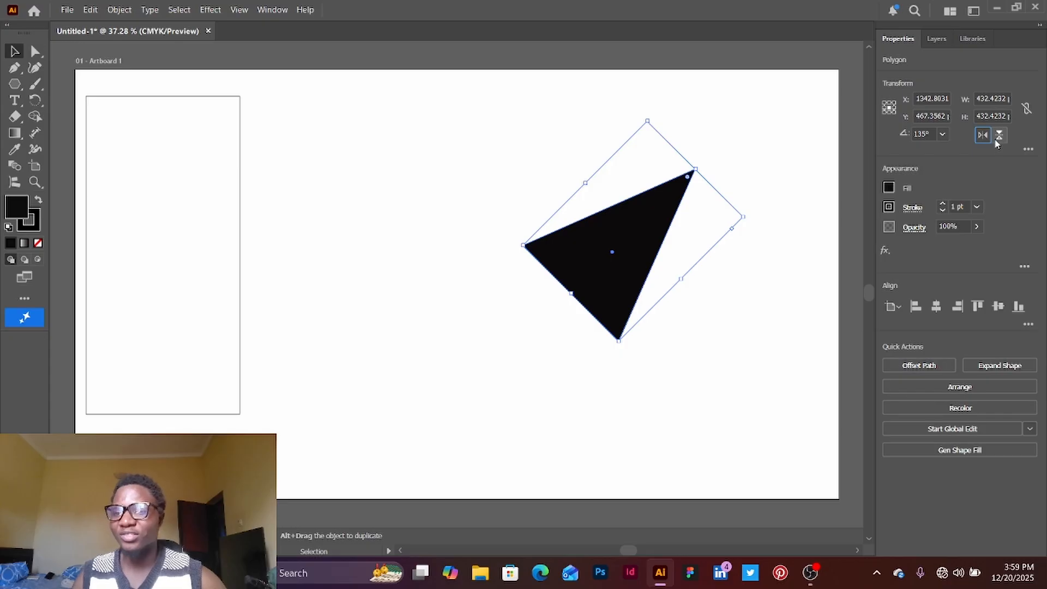
pyautogui.click(999, 137)
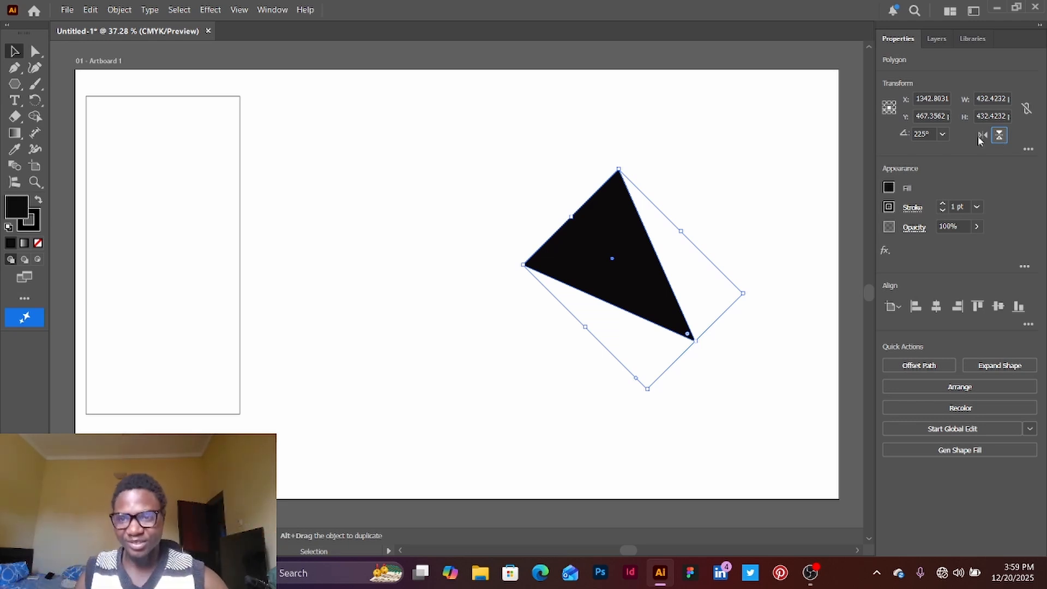
pyautogui.moveTo(612, 258); pyautogui.dragTo(532, 247)
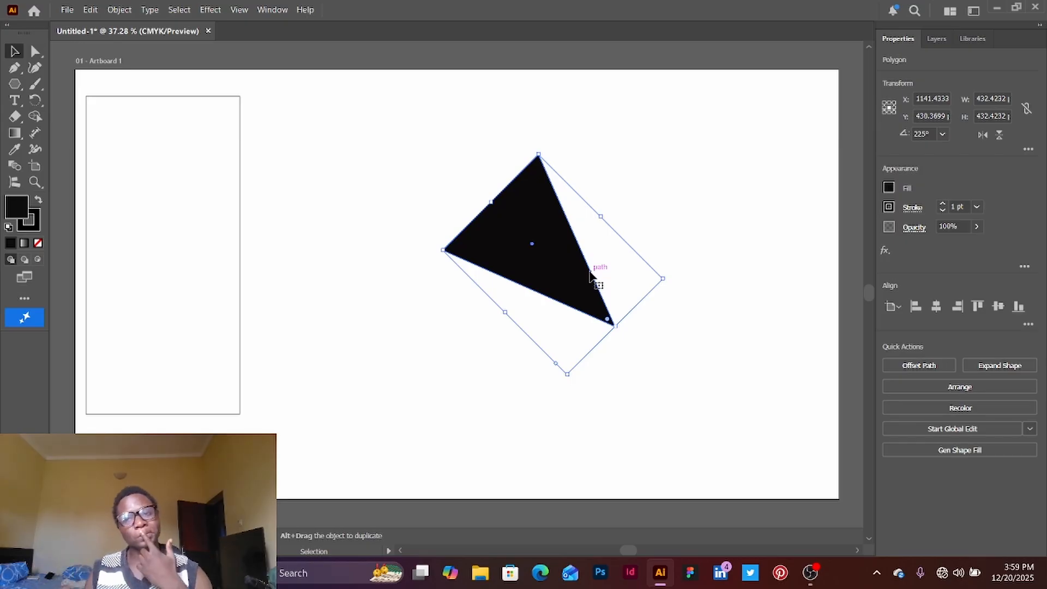
# Try several swatch colours as the triangle's fill, including white, blue and green, ending on orange.
pyautogui.click(889, 187)
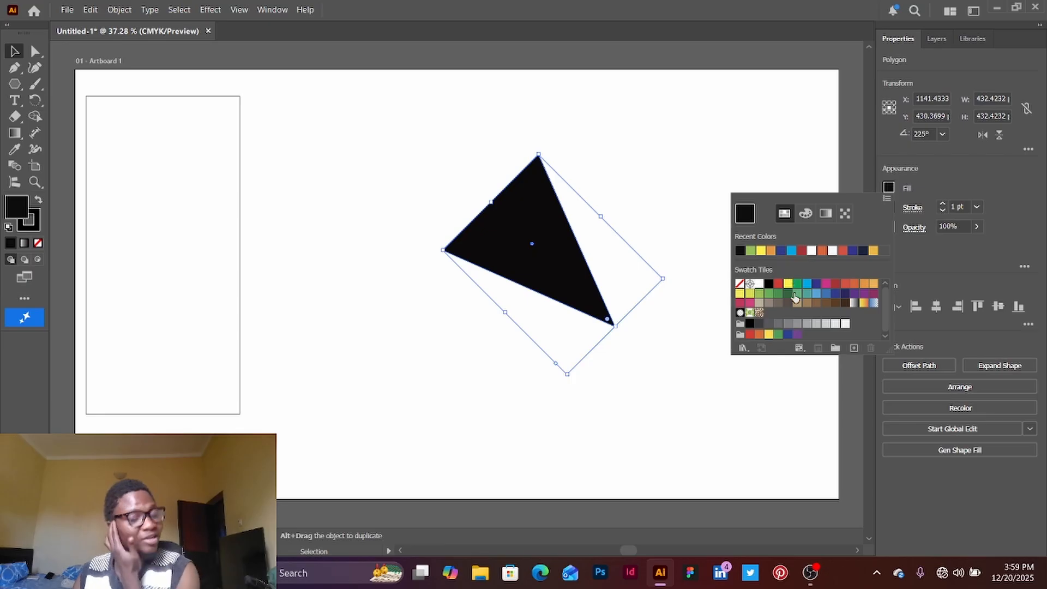
pyautogui.click(812, 252)
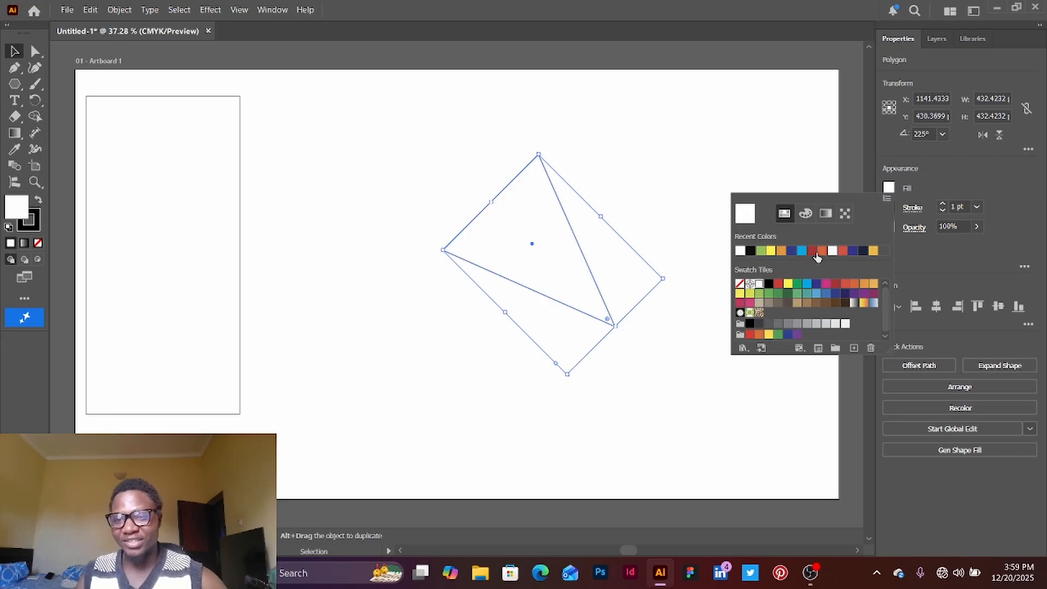
pyautogui.click(812, 252)
pyautogui.click(807, 286)
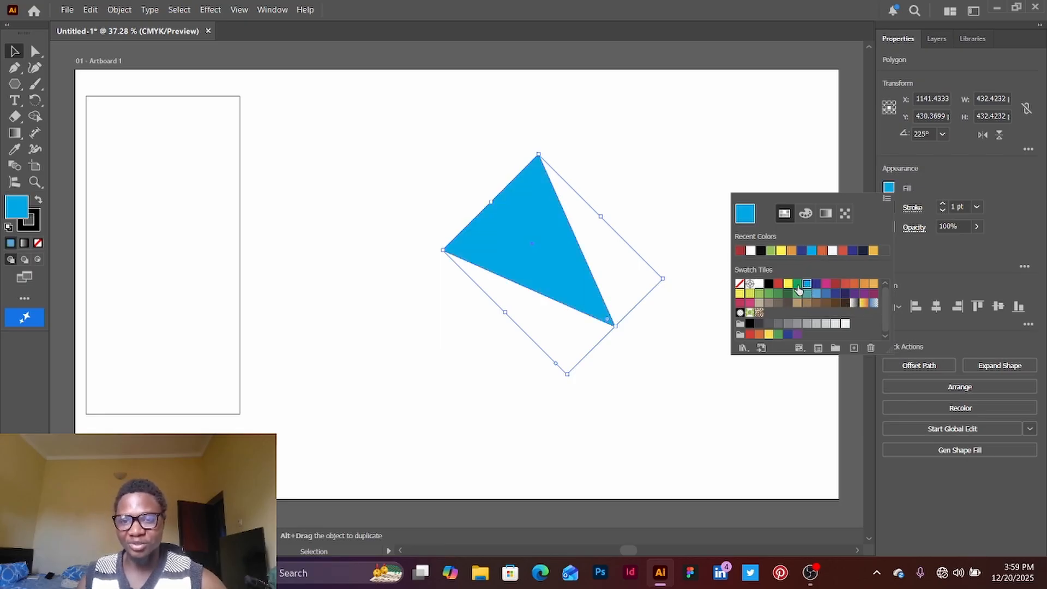
pyautogui.click(797, 286)
pyautogui.click(797, 303)
pyautogui.click(779, 302)
pyautogui.click(799, 293)
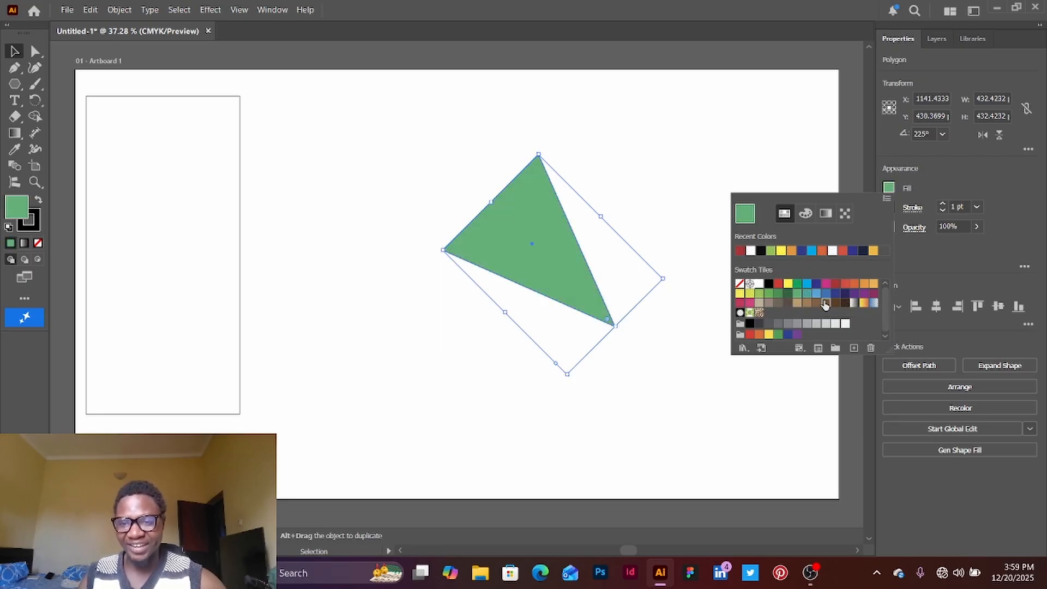
pyautogui.click(817, 285)
pyautogui.click(807, 286)
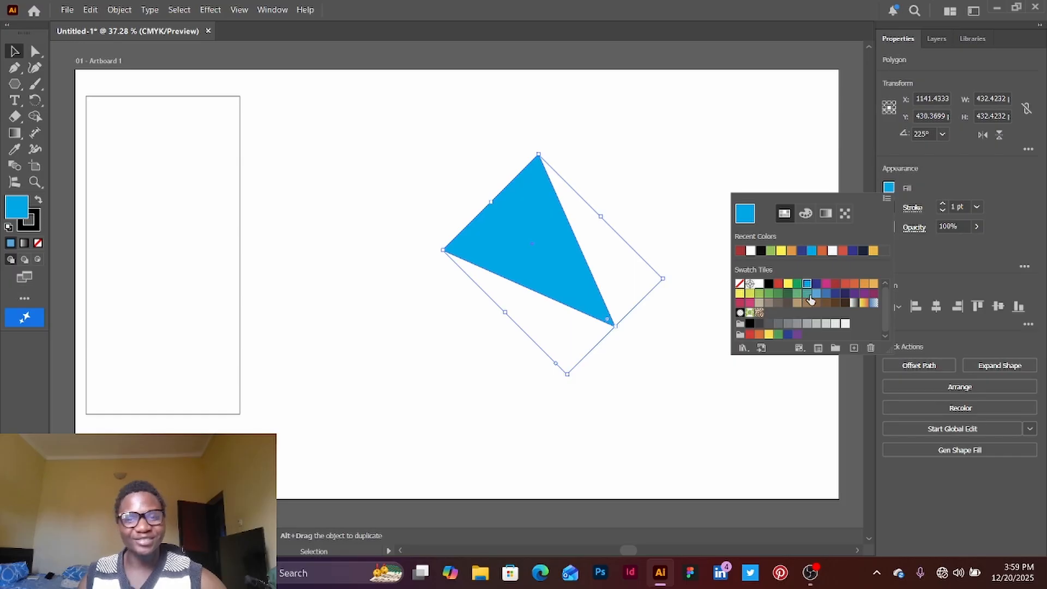
pyautogui.click(827, 295)
pyautogui.click(845, 284)
pyautogui.click(854, 285)
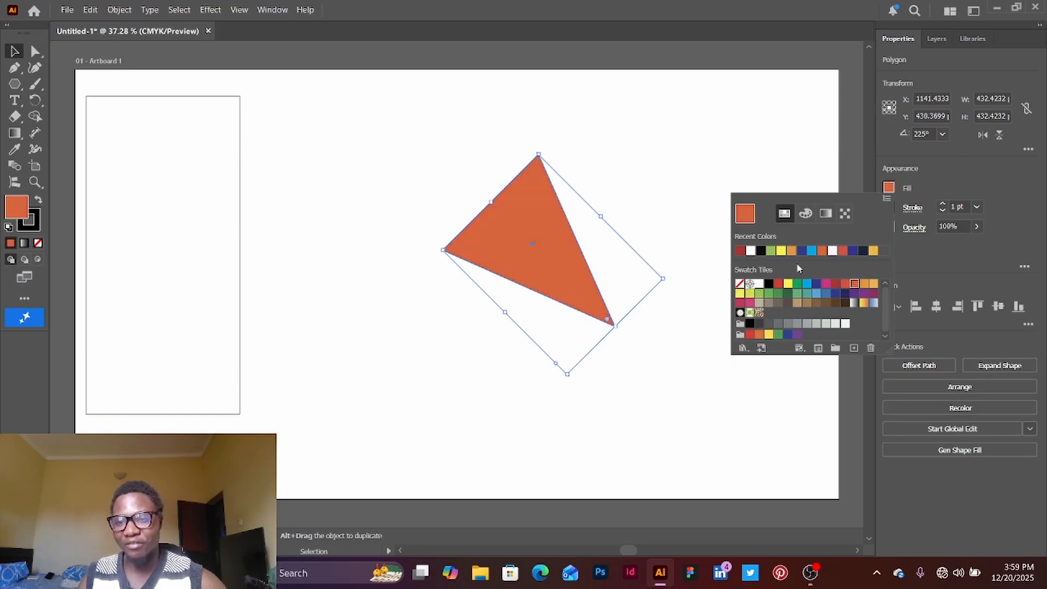
# Set the triangle's fill to the hex colour c0c0c0.
pyautogui.click(806, 214)
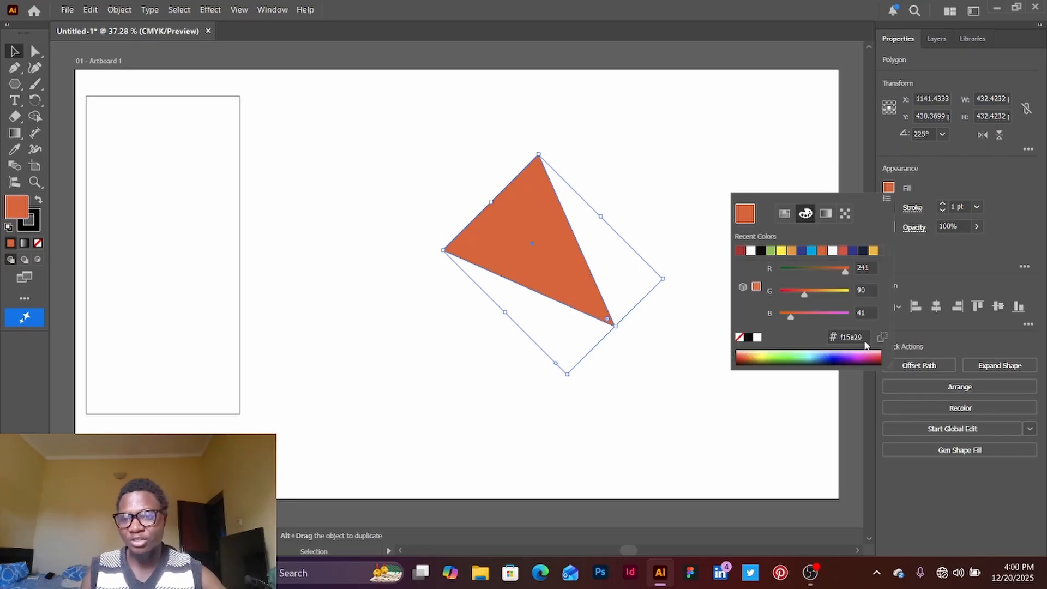
pyautogui.click(865, 338)
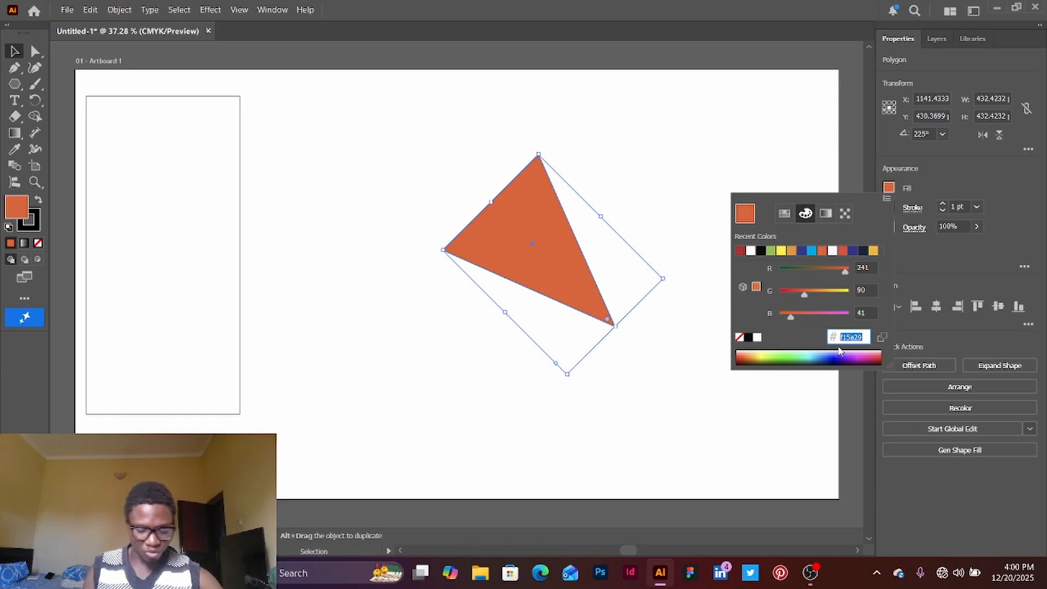
pyautogui.write('d')
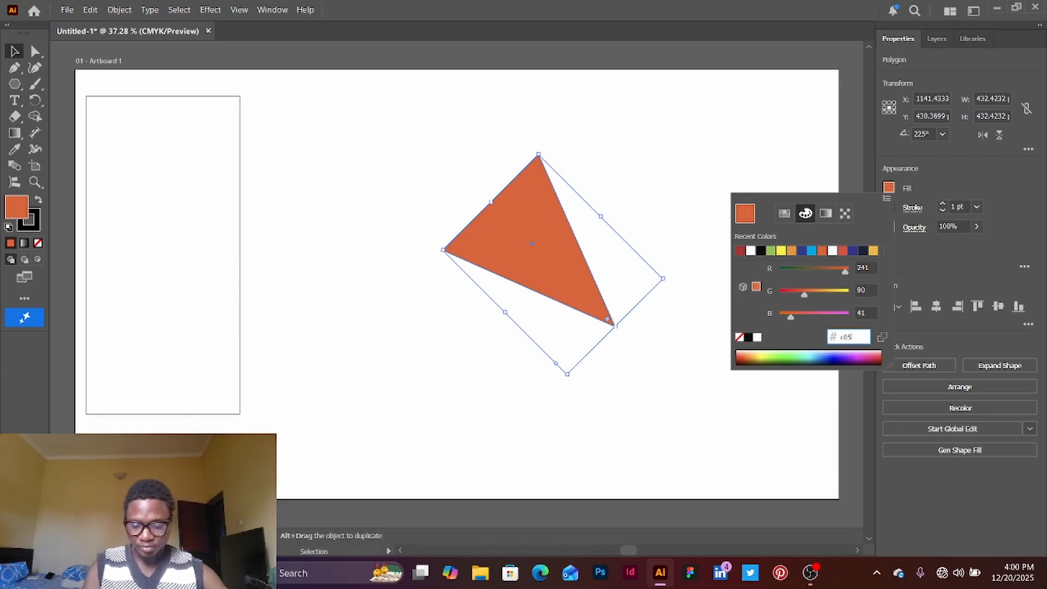
pyautogui.press('Return')
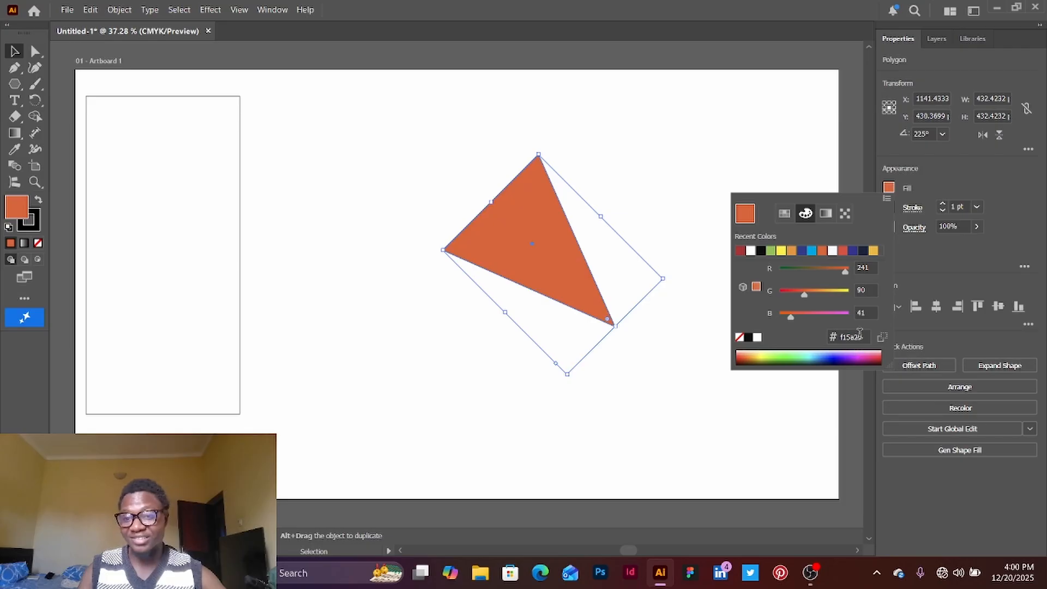
pyautogui.click(860, 334)
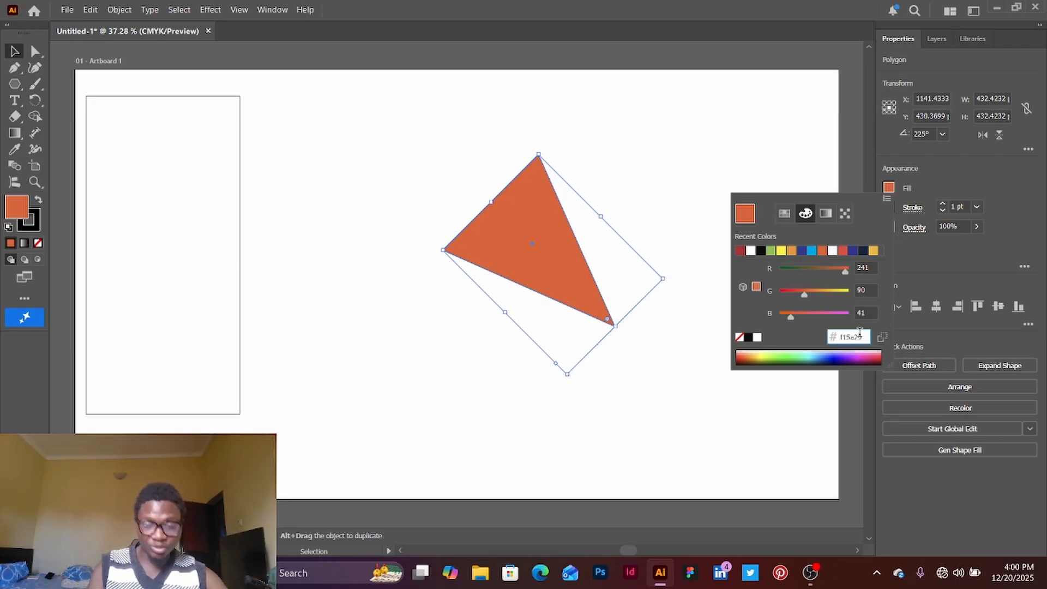
pyautogui.press('BackSpace')
pyautogui.press('BackSpace')
pyautogui.press('BackSpace')
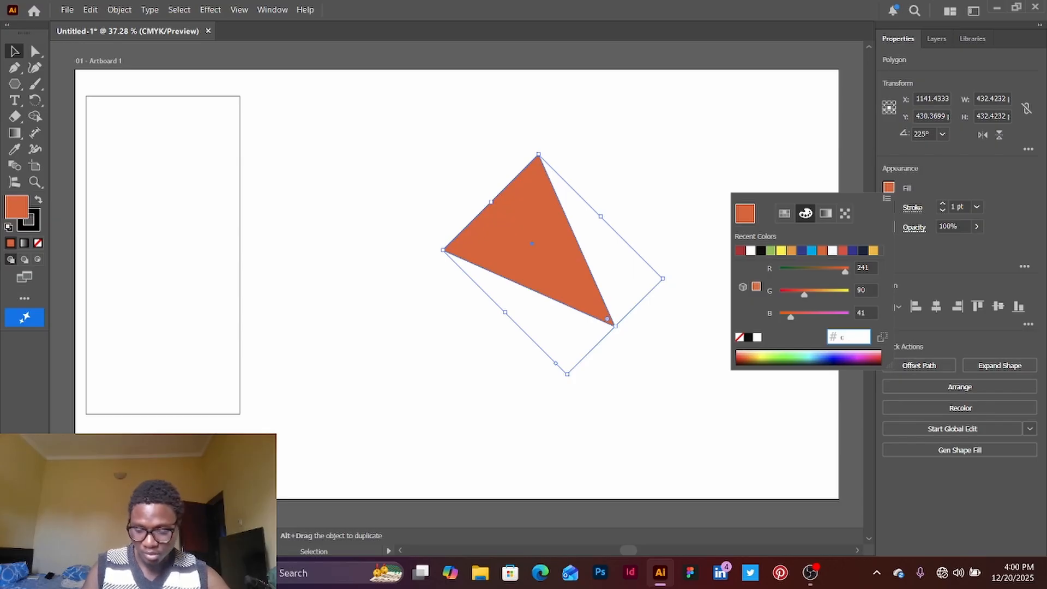
pyautogui.write('c0c0c0')
pyautogui.press('Return')
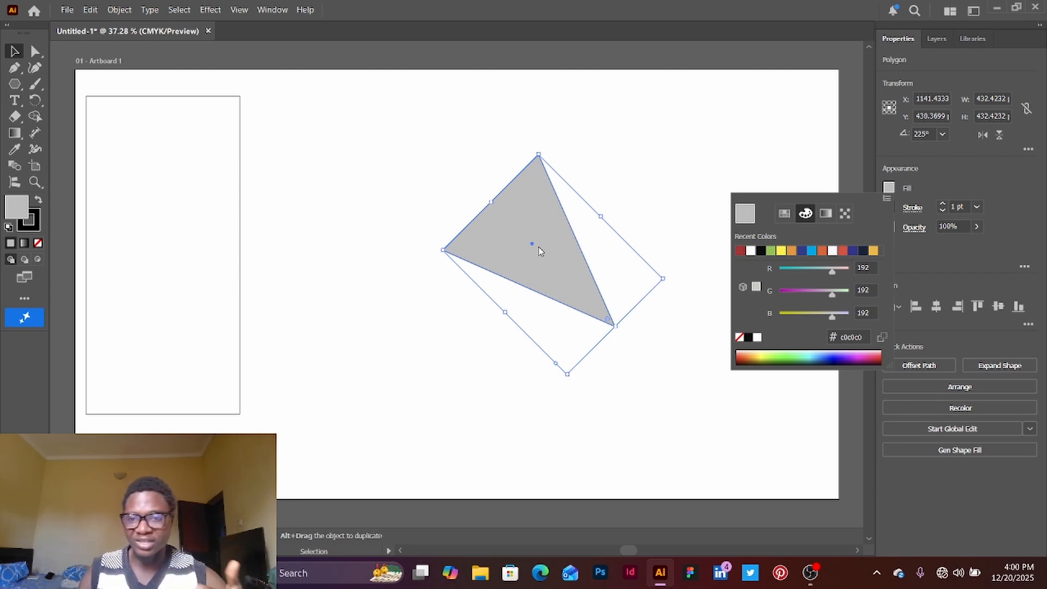
# Move the grey triangle slightly to the left, to about X 1069 px, Y 426 px.
pyautogui.click(523, 243)
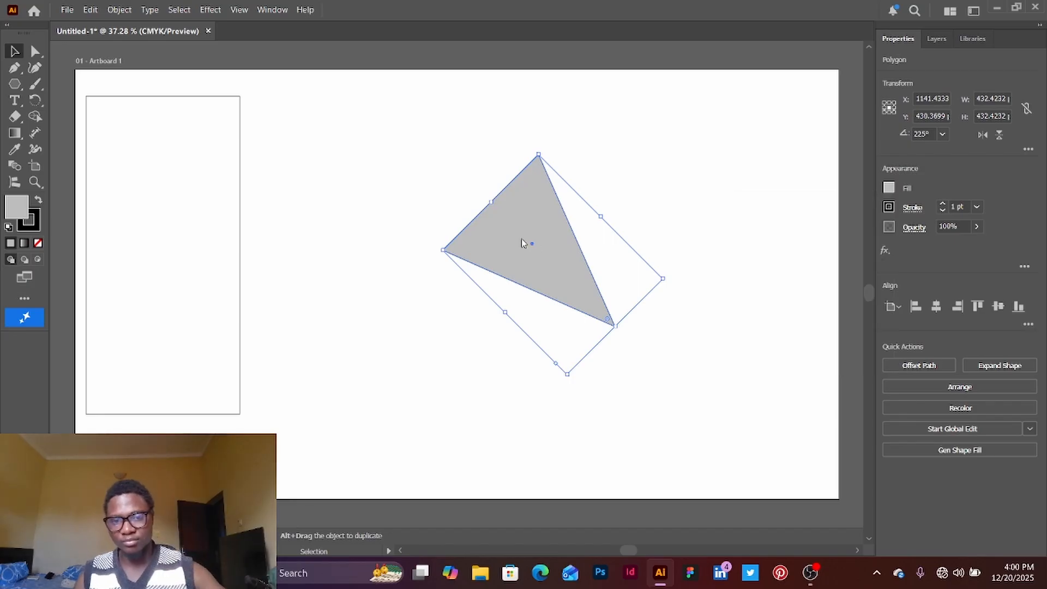
pyautogui.moveTo(531, 246); pyautogui.dragTo(500, 229)
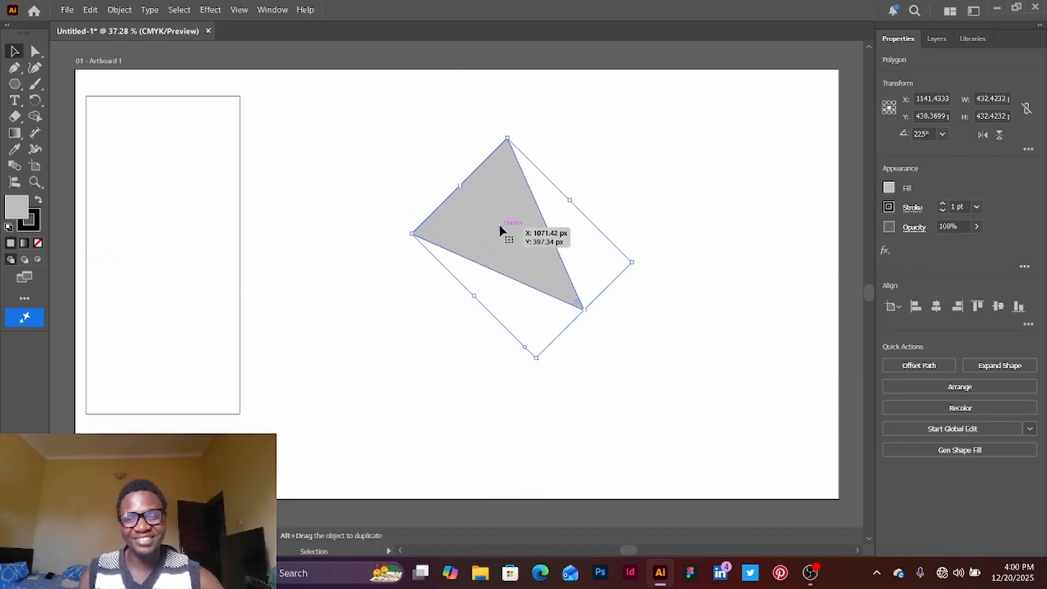
pyautogui.hotkey('ctrl', '1')
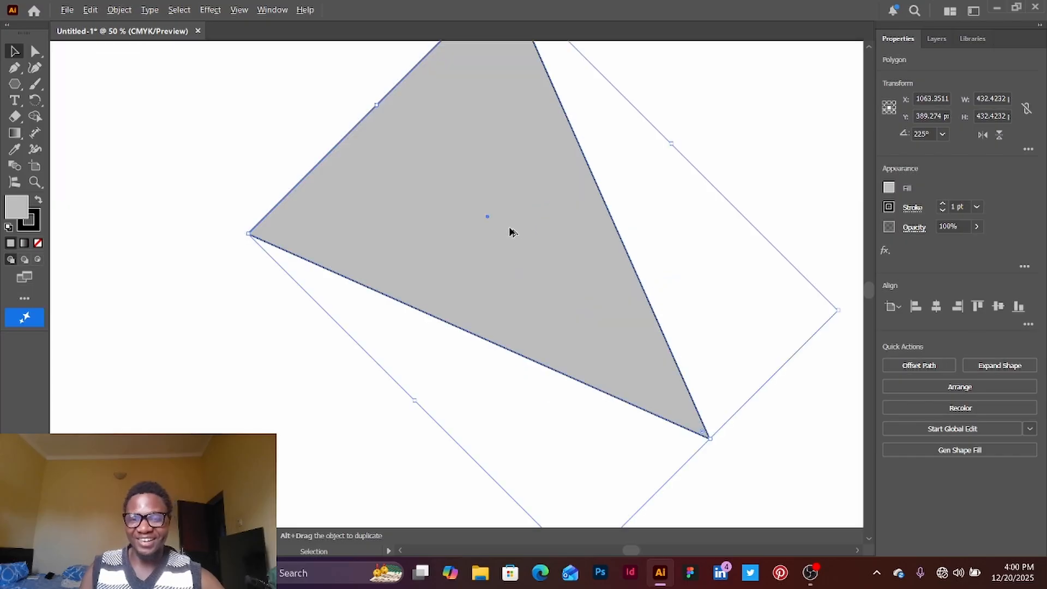
pyautogui.scroll(1, 507, 232)
pyautogui.moveTo(488, 239); pyautogui.dragTo(495, 278)
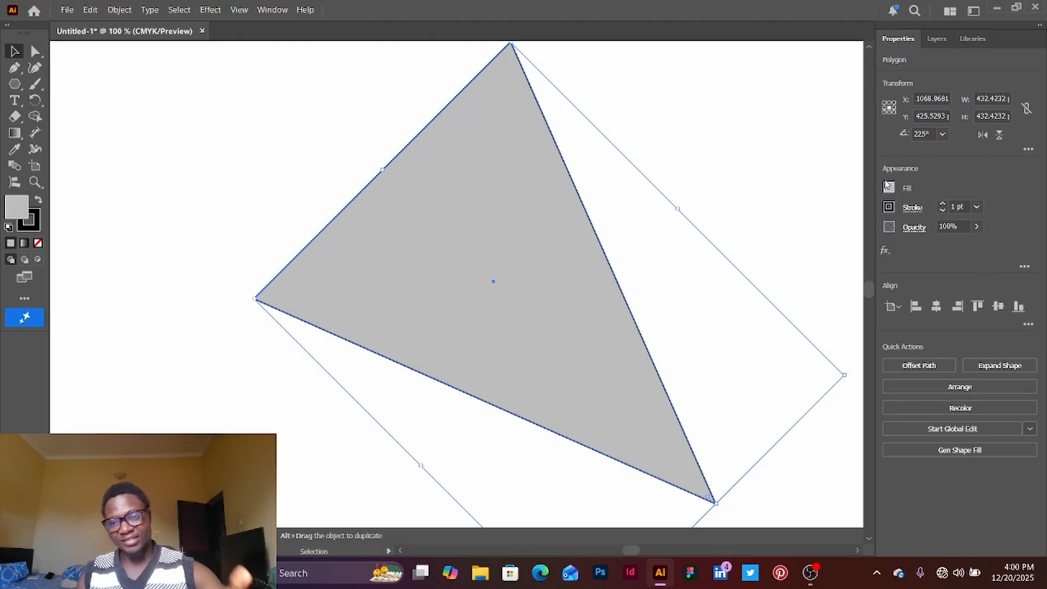
# Give the triangle a dark red stroke and increase its weight to 11 pt.
pyautogui.click(888, 208)
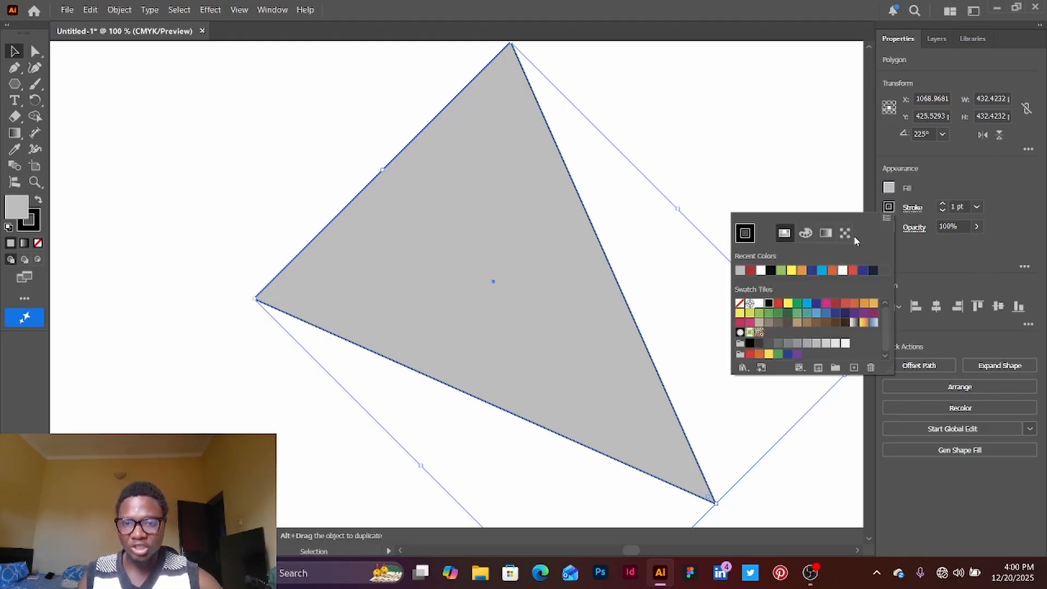
pyautogui.click(751, 271)
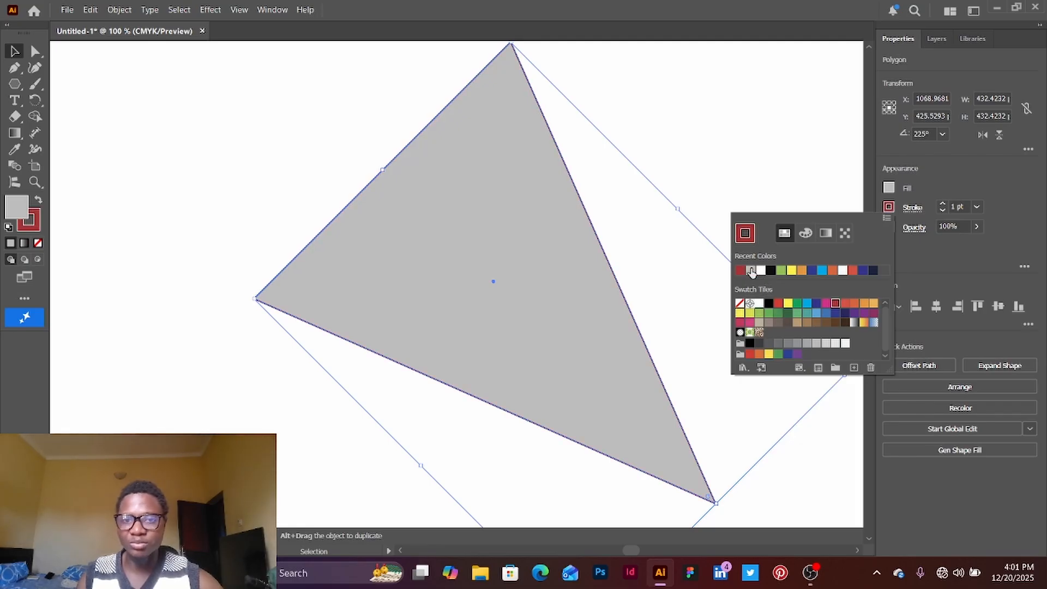
pyautogui.click(943, 206)
pyautogui.click(943, 205)
pyautogui.click(943, 205)
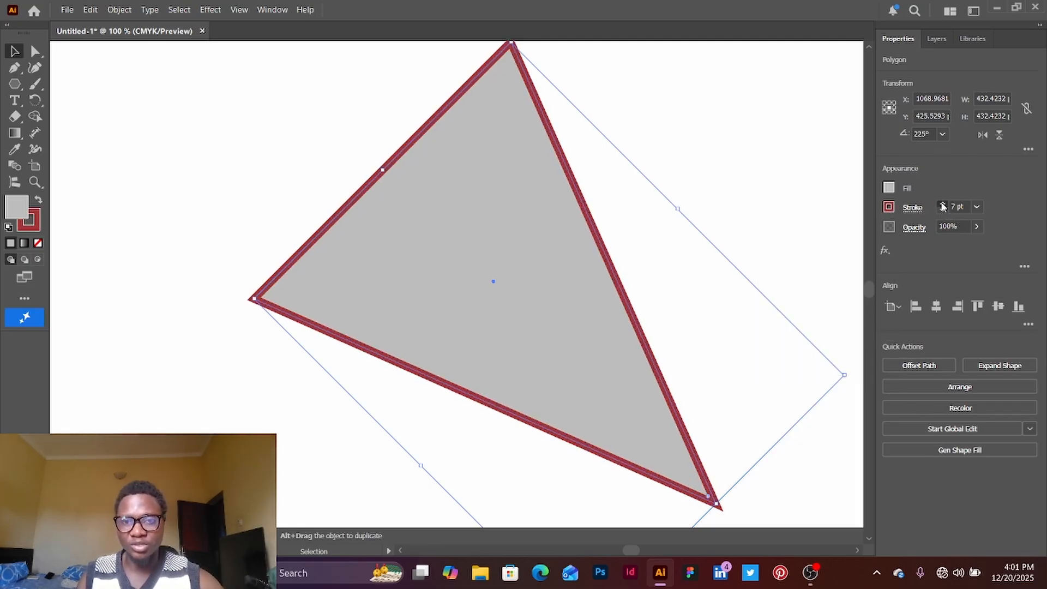
pyautogui.click(943, 206)
pyautogui.click(943, 205)
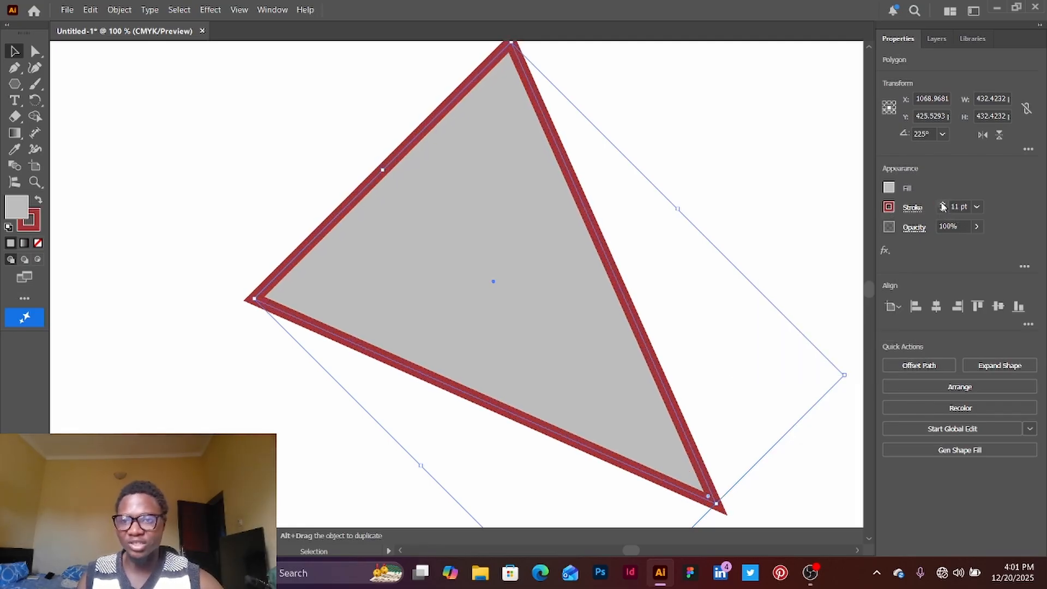
# Try green, blue and yellow swatches on the triangle's stroke and settle on orange.
pyautogui.click(889, 207)
pyautogui.click(797, 303)
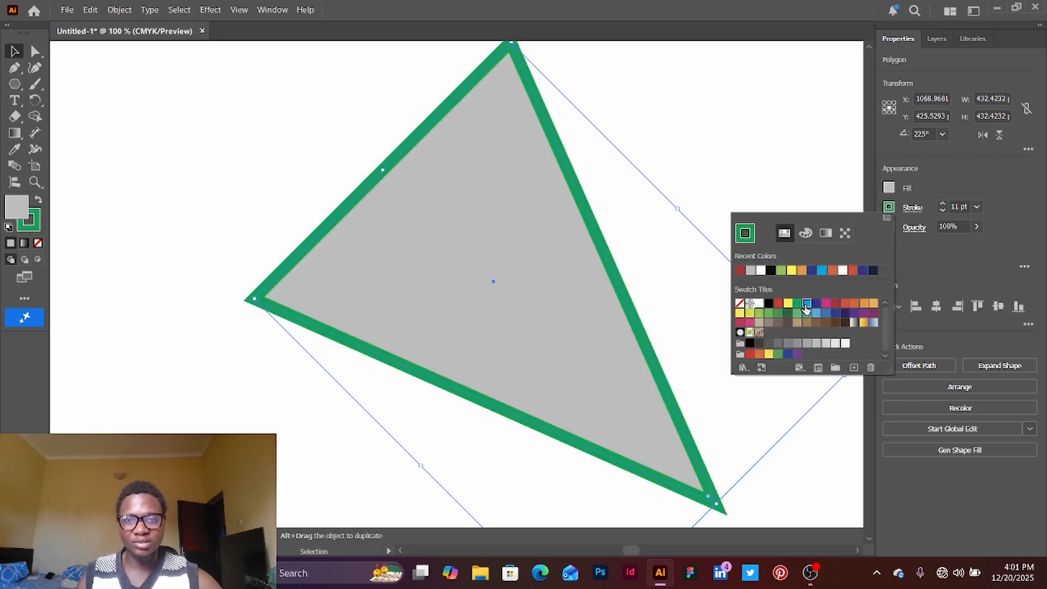
pyautogui.click(807, 303)
pyautogui.click(810, 270)
pyautogui.click(800, 270)
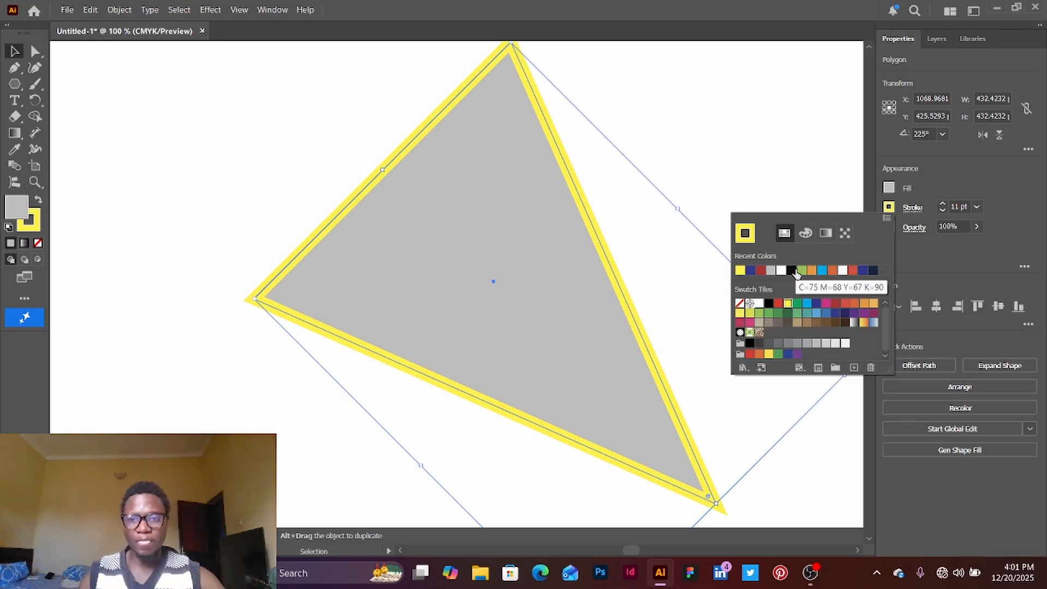
pyautogui.click(822, 270)
pyautogui.click(822, 271)
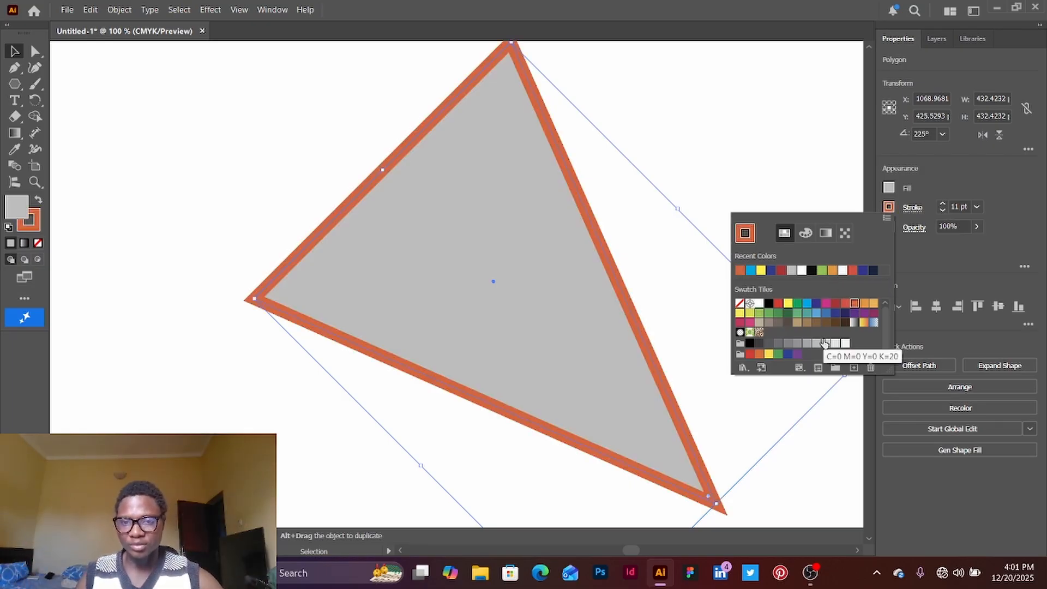
# Change the triangle's stroke to dark blue and move the triangle slightly down and left, to about X 1052 px, Y 444 px.
pyautogui.click(815, 312)
pyautogui.click(815, 303)
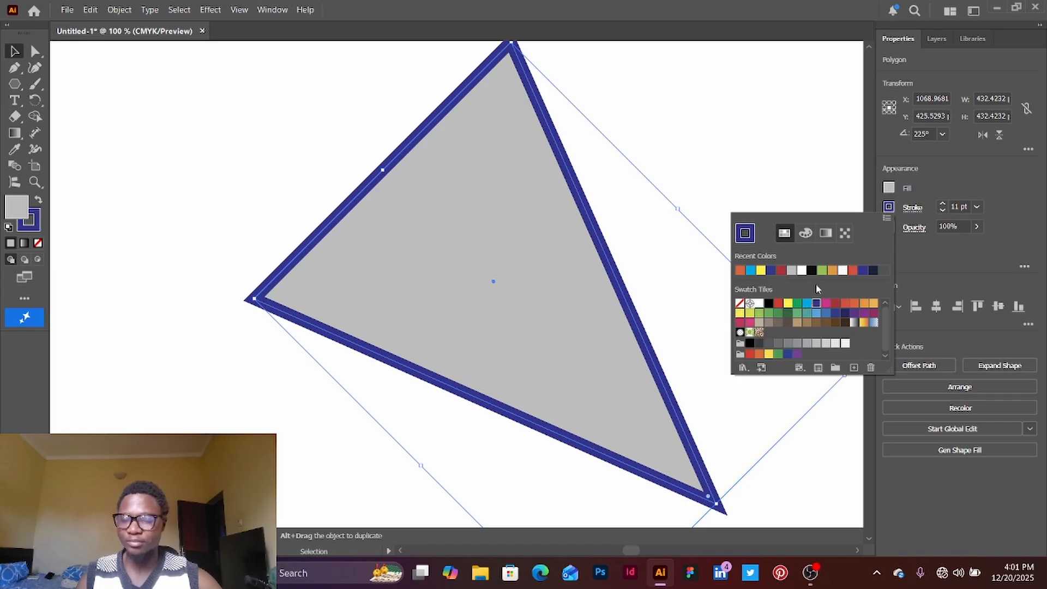
pyautogui.click(927, 182)
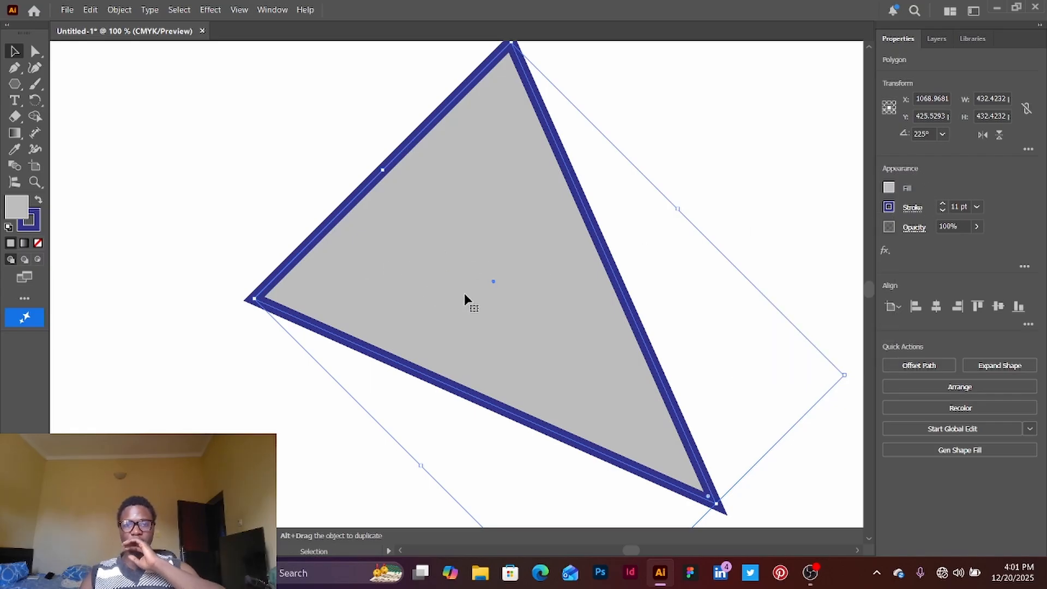
pyautogui.moveTo(496, 288); pyautogui.dragTo(478, 307)
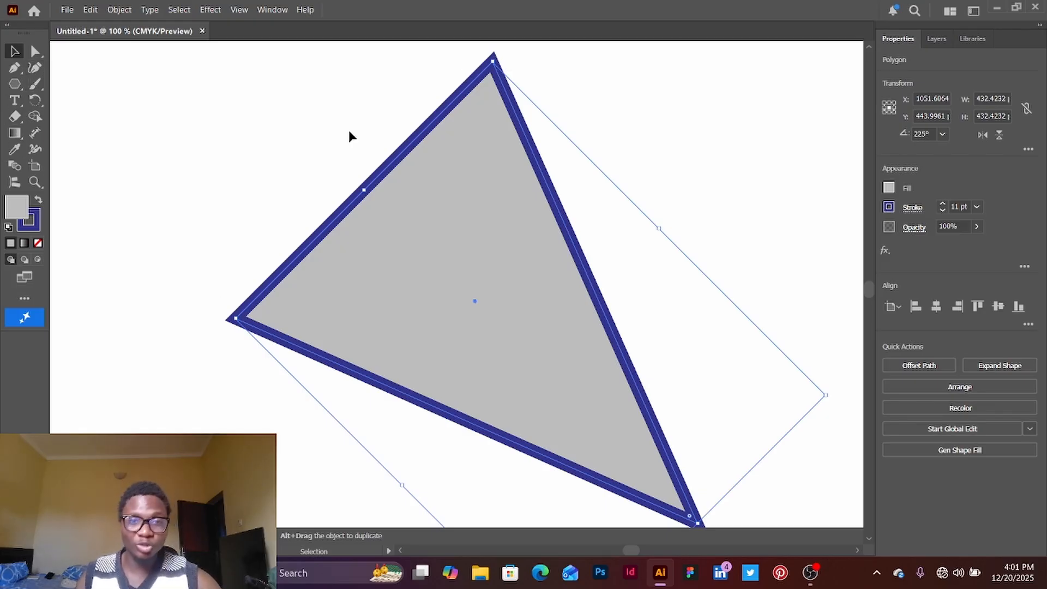
# Turn all three corners of the triangle into smooth curves with the Curvature tool.
pyautogui.click(34, 67)
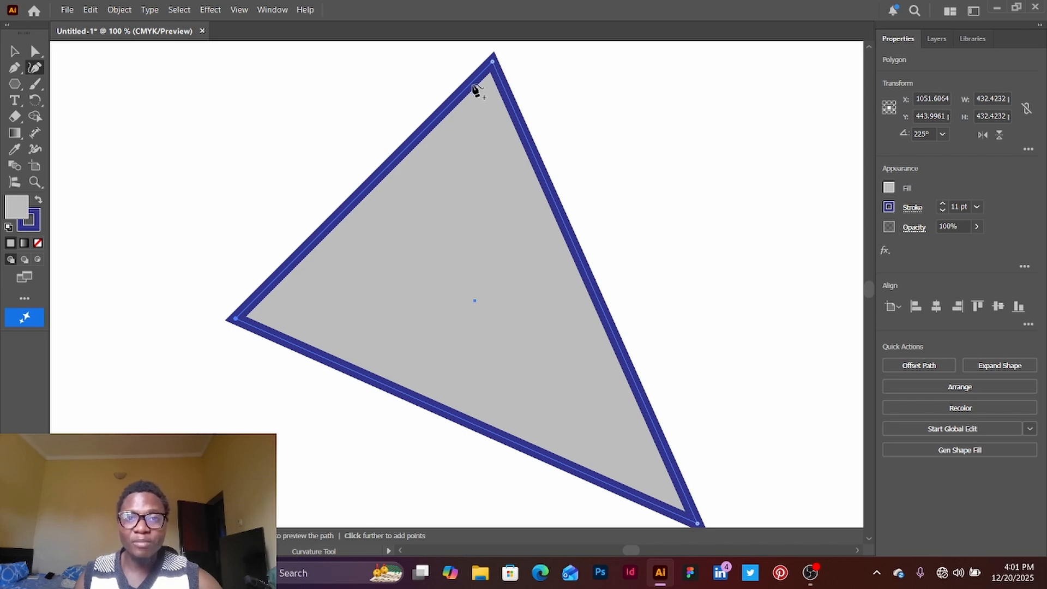
pyautogui.doubleClick(492, 60)
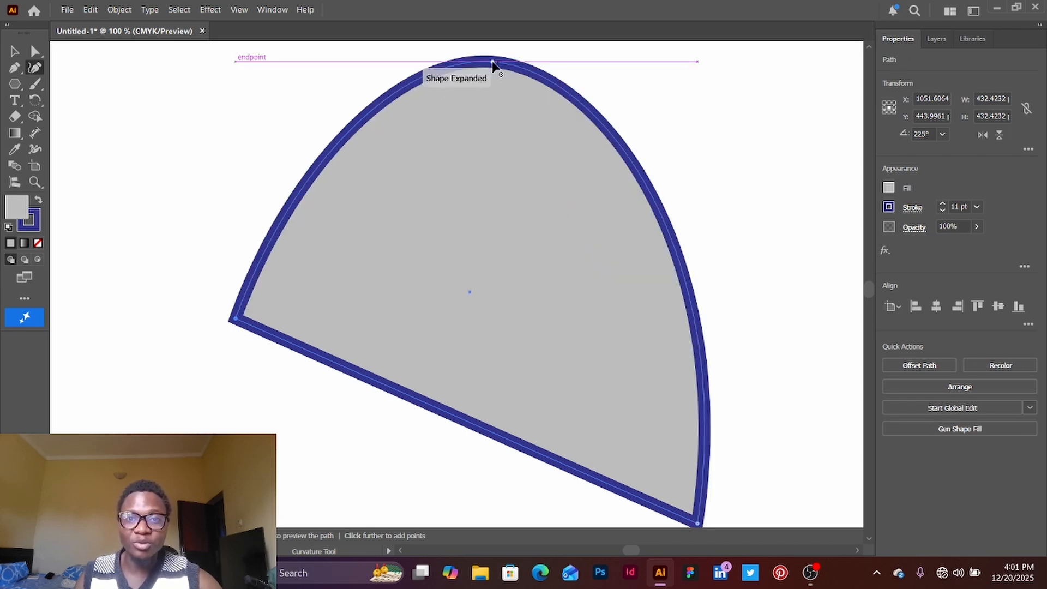
pyautogui.doubleClick(234, 321)
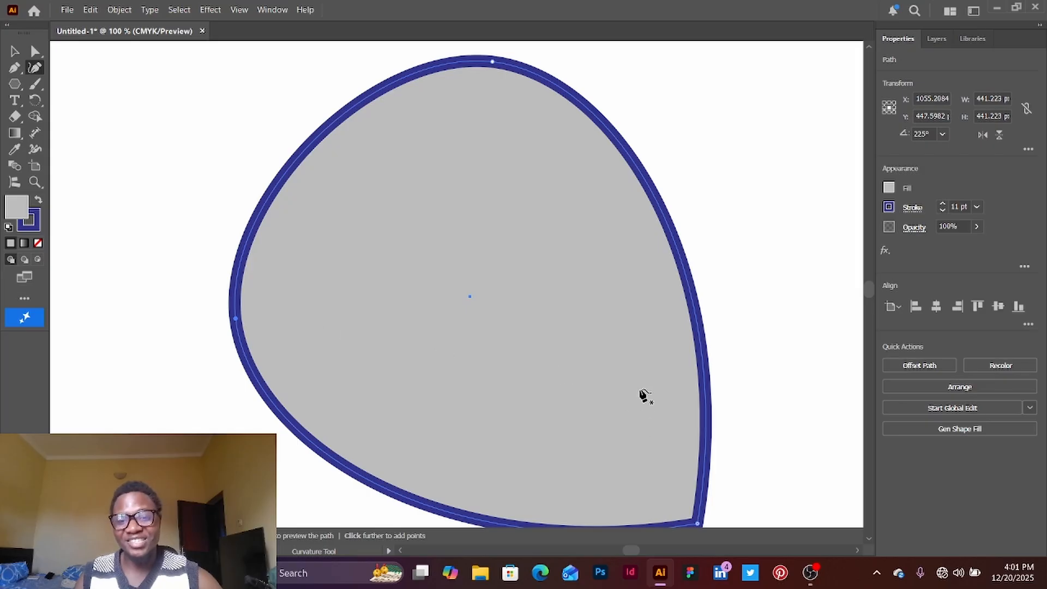
pyautogui.scroll(-1, 654, 409)
pyautogui.doubleClick(697, 498)
pyautogui.doubleClick(698, 499)
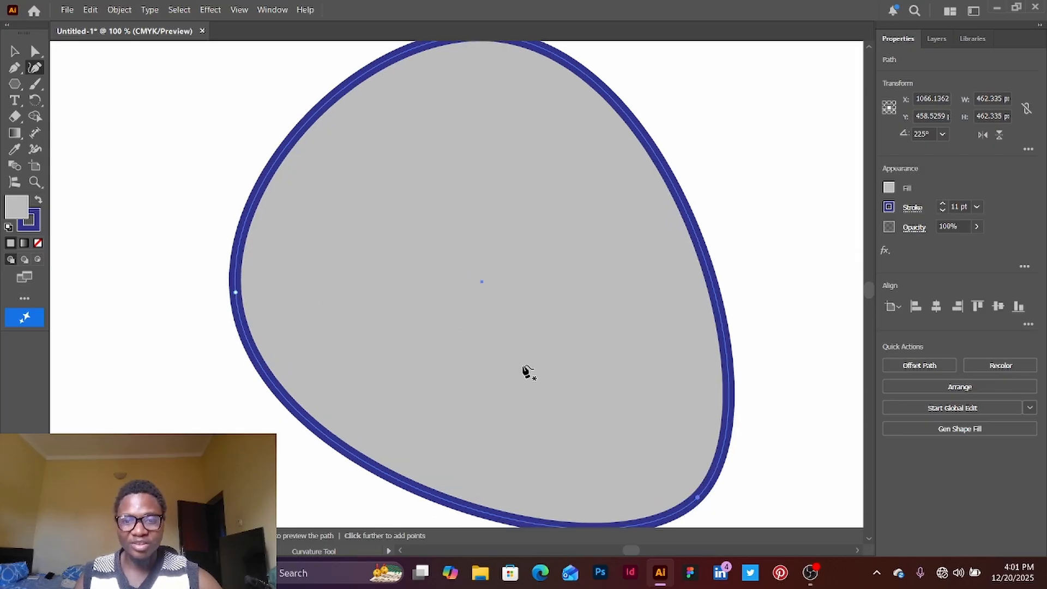
# Undo the curve conversions on all three corners of the triangle.
pyautogui.hotkey('ctrl', 'z')
pyautogui.hotkey('ctrl', 'z')
pyautogui.hotkey('ctrl', 'z')
pyautogui.hotkey('ctrl', 'z')
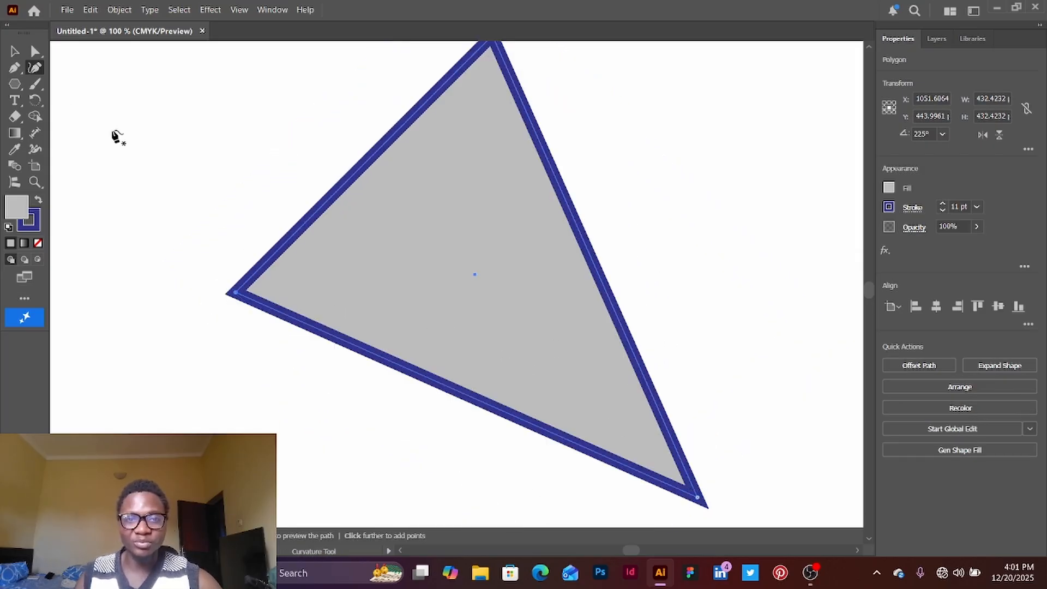
# Move the triangle down to about X 1050 px, Y 472 px and give its stroke a round join and round cap.
pyautogui.click(10, 52)
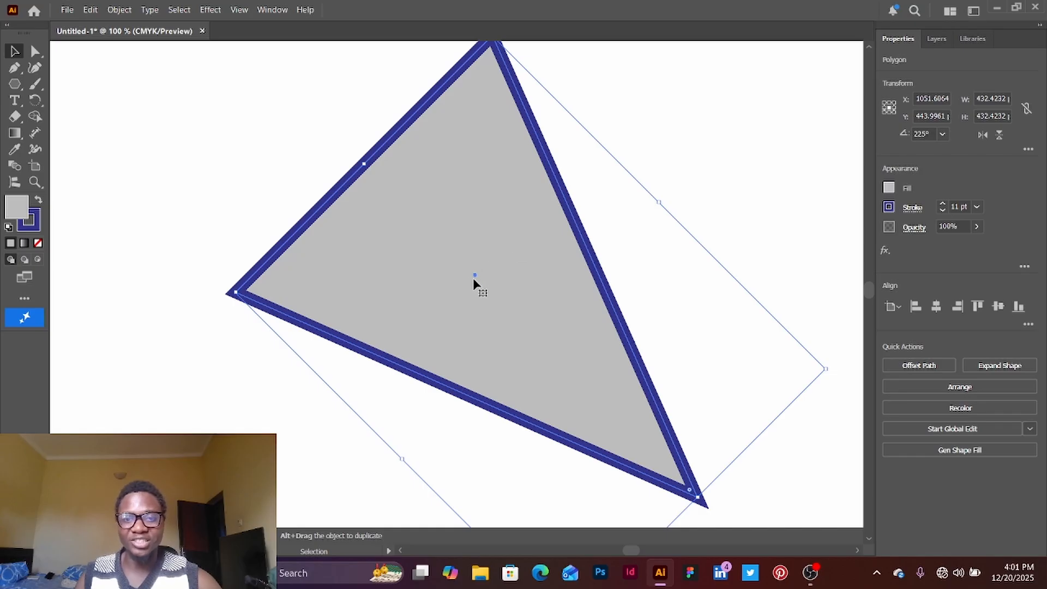
pyautogui.moveTo(473, 278); pyautogui.dragTo(472, 308)
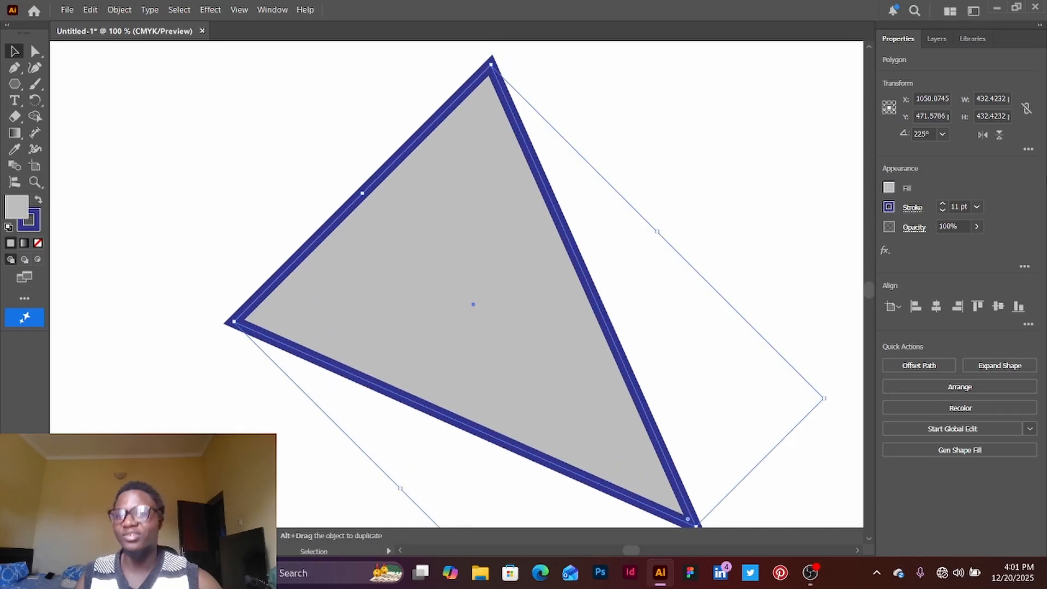
pyautogui.click(912, 208)
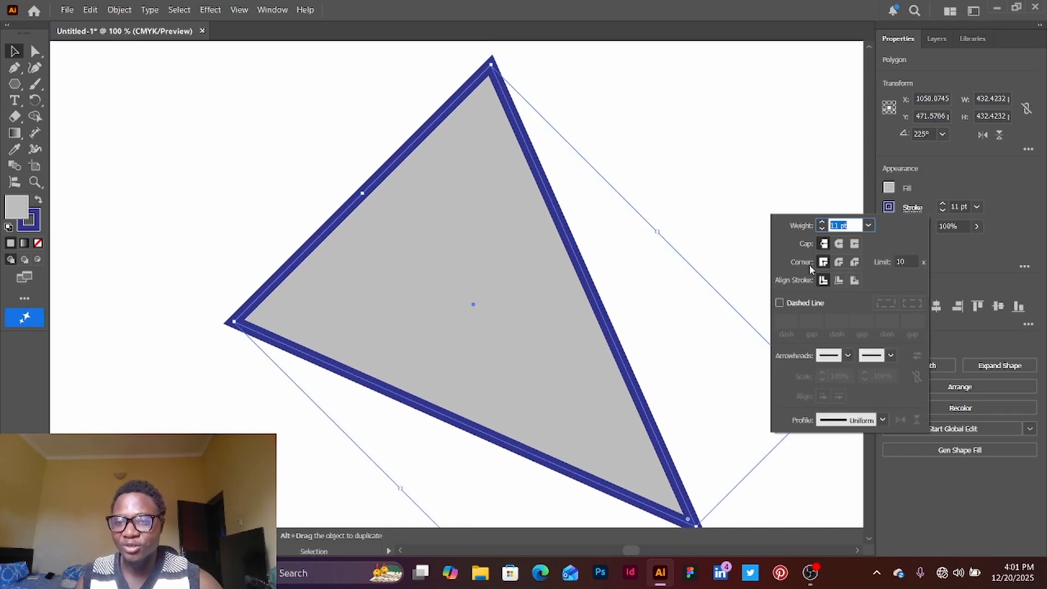
pyautogui.click(839, 263)
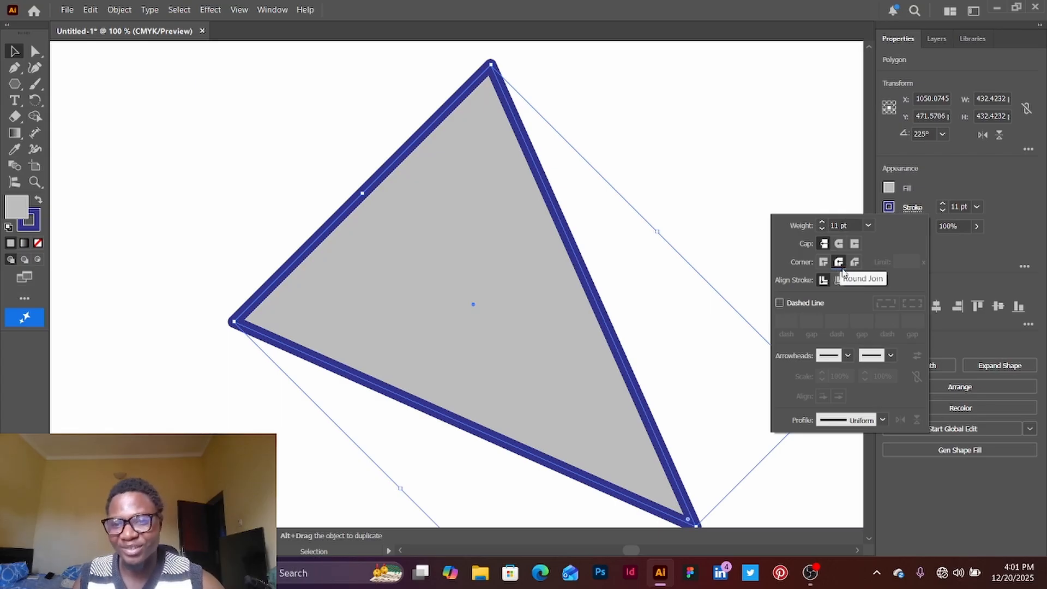
pyautogui.click(839, 244)
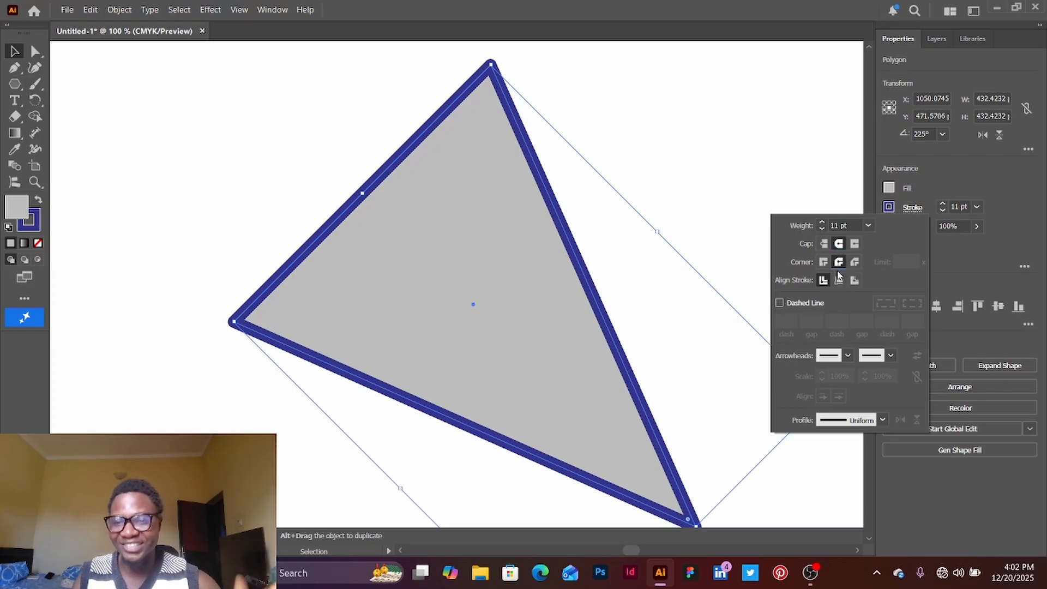
# Try a 15 pt stroke weight on the triangle and settle on 12 pt.
pyautogui.click(823, 223)
pyautogui.click(822, 223)
pyautogui.click(823, 223)
pyautogui.click(823, 223)
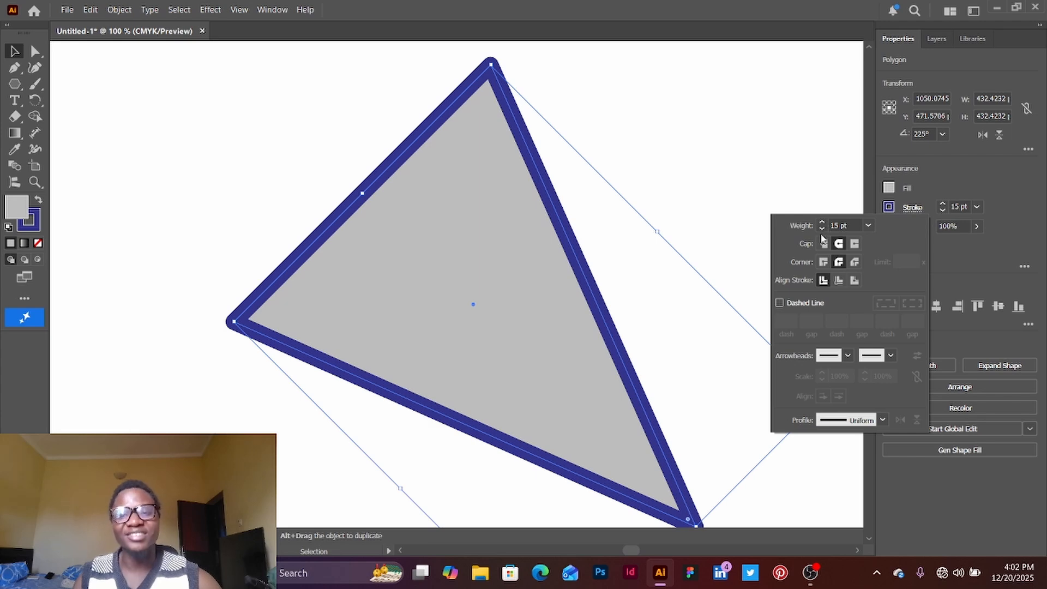
pyautogui.click(822, 231)
pyautogui.click(822, 231)
pyautogui.click(823, 231)
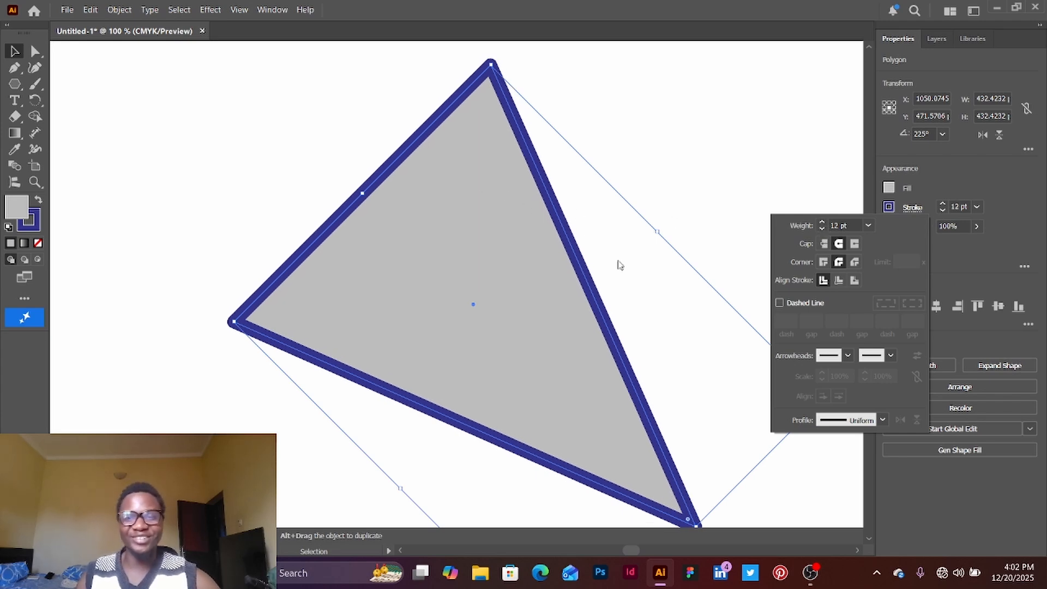
pyautogui.click(916, 211)
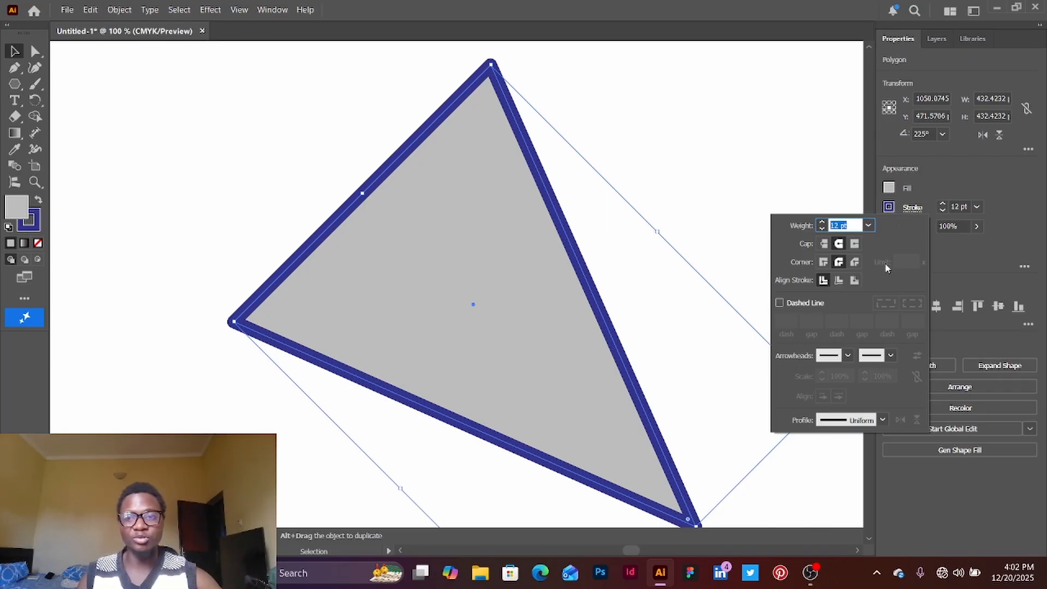
pyautogui.click(941, 173)
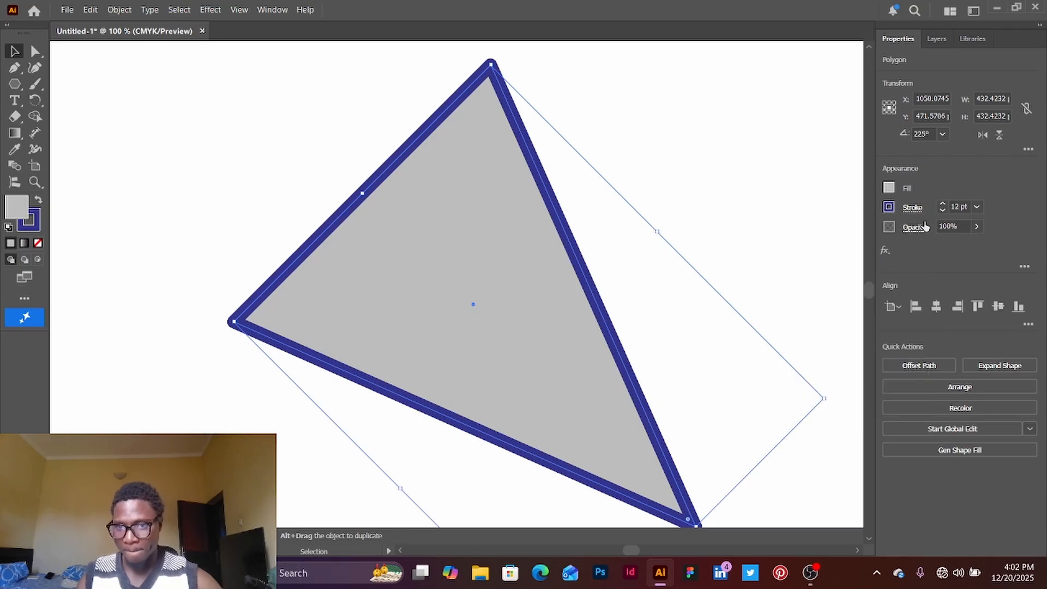
# Open the opacity slider for the triangle.
pyautogui.click(978, 227)
pyautogui.moveTo(977, 243)
pyautogui.mouseDown()
pyautogui.moveTo(914, 255)
pyautogui.moveTo(941, 257)
pyautogui.moveTo(923, 267)
pyautogui.moveTo(900, 262)
pyautogui.moveTo(957, 275)
pyautogui.moveTo(976, 264)
pyautogui.mouseUp()
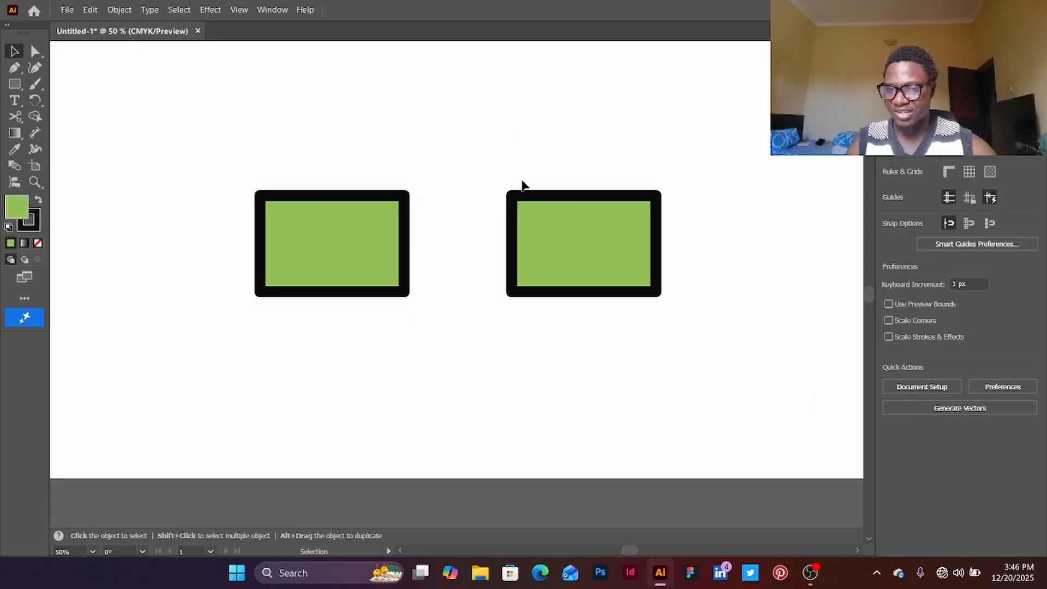
# Move the right green rectangle against the left one's edge, and shift both together to the right and slightly down.
pyautogui.click(552, 224)
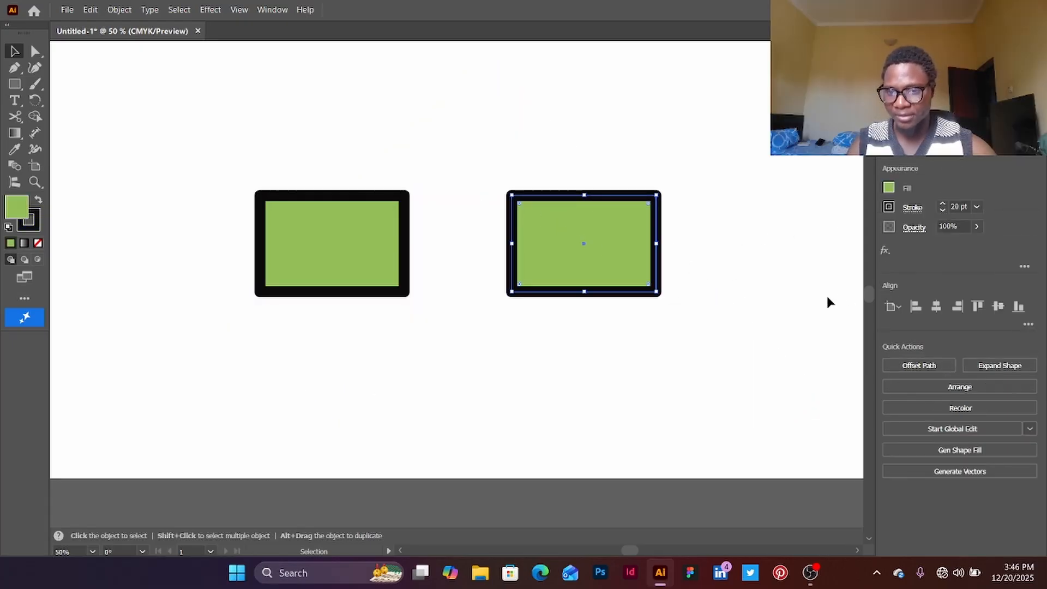
pyautogui.click(620, 321)
pyautogui.click(595, 289)
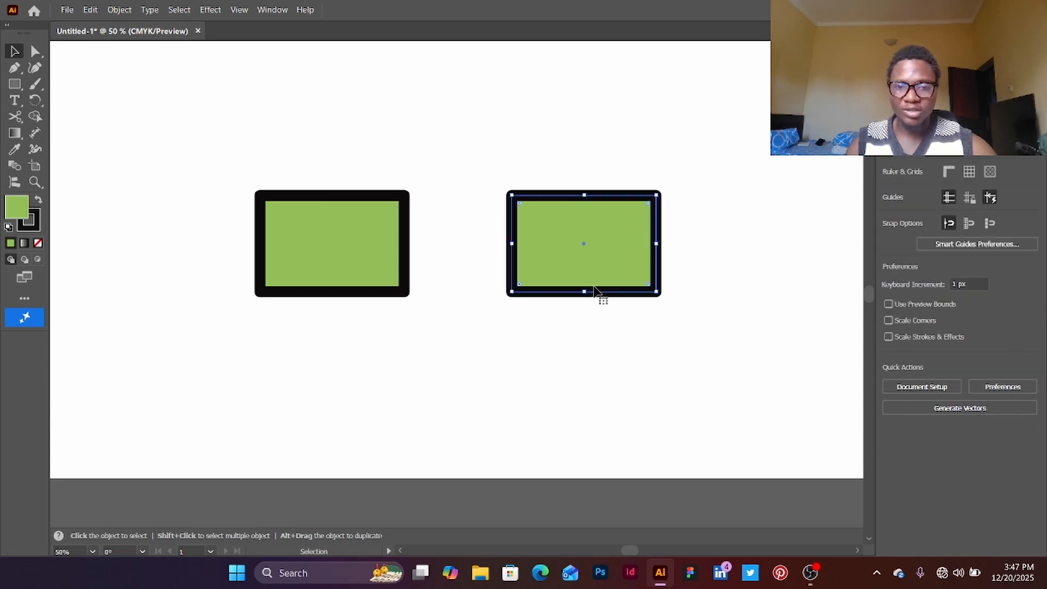
pyautogui.moveTo(593, 291); pyautogui.dragTo(487, 293)
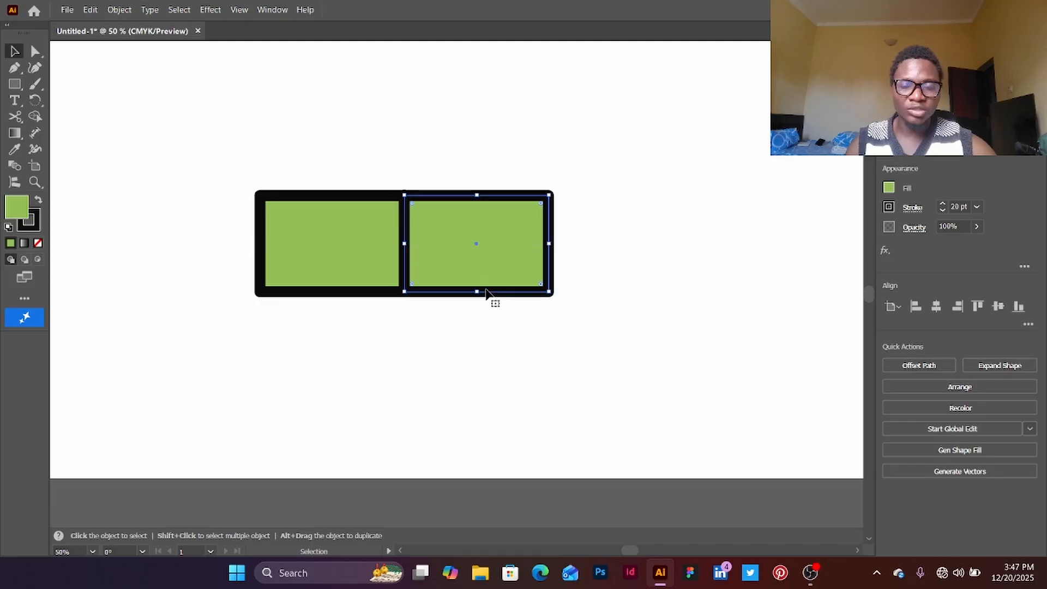
pyautogui.click(391, 310)
pyautogui.moveTo(219, 158); pyautogui.dragTo(559, 327)
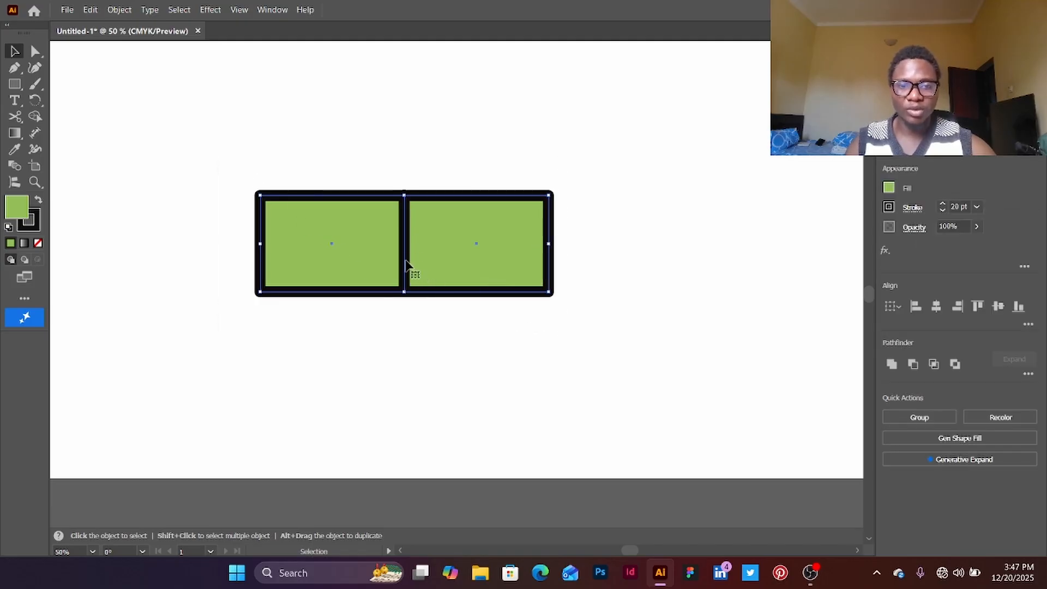
pyautogui.moveTo(407, 264); pyautogui.dragTo(504, 276)
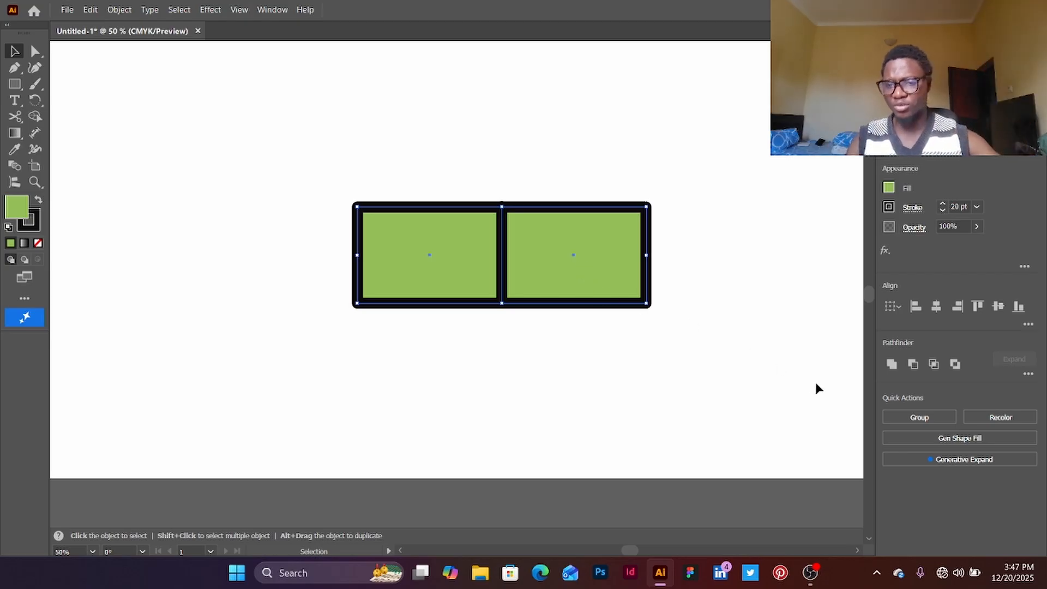
# Merge the two green rectangles with Pathfinder Unite and undo the merge.
pyautogui.click(892, 364)
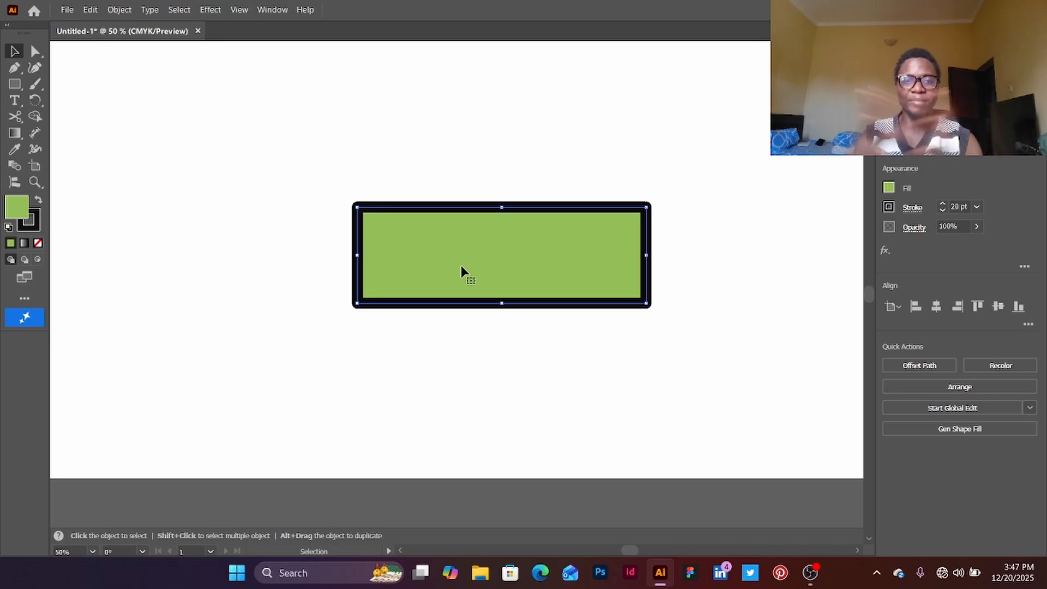
pyautogui.hotkey('ctrl', 'z')
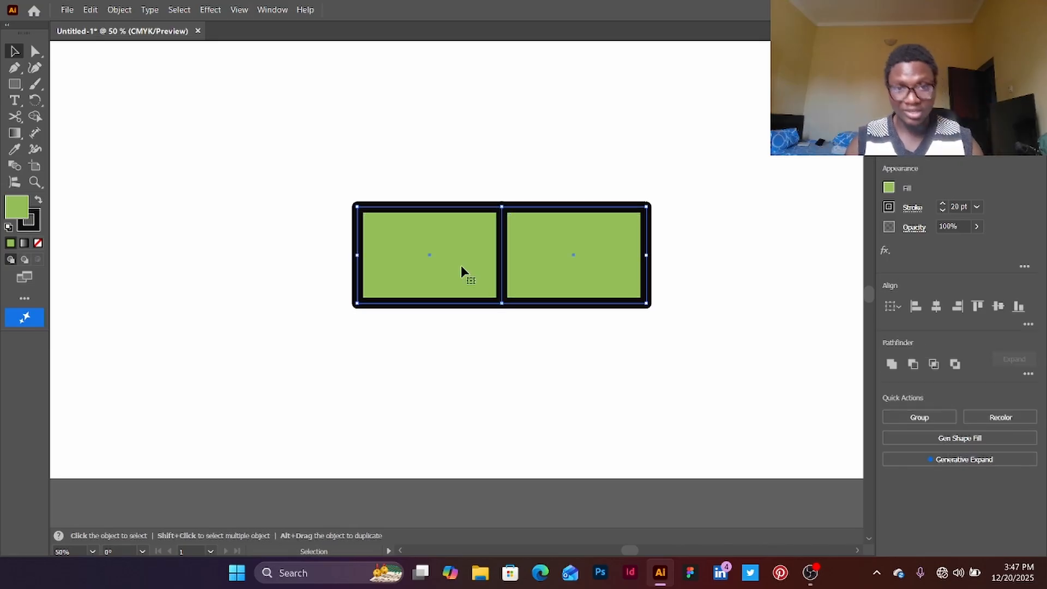
# Overlap the right green rectangle onto the left one and subtract it from the left one with Pathfinder Minus Front.
pyautogui.moveTo(570, 255); pyautogui.dragTo(536, 254)
pyautogui.moveTo(286, 166); pyautogui.dragTo(592, 334)
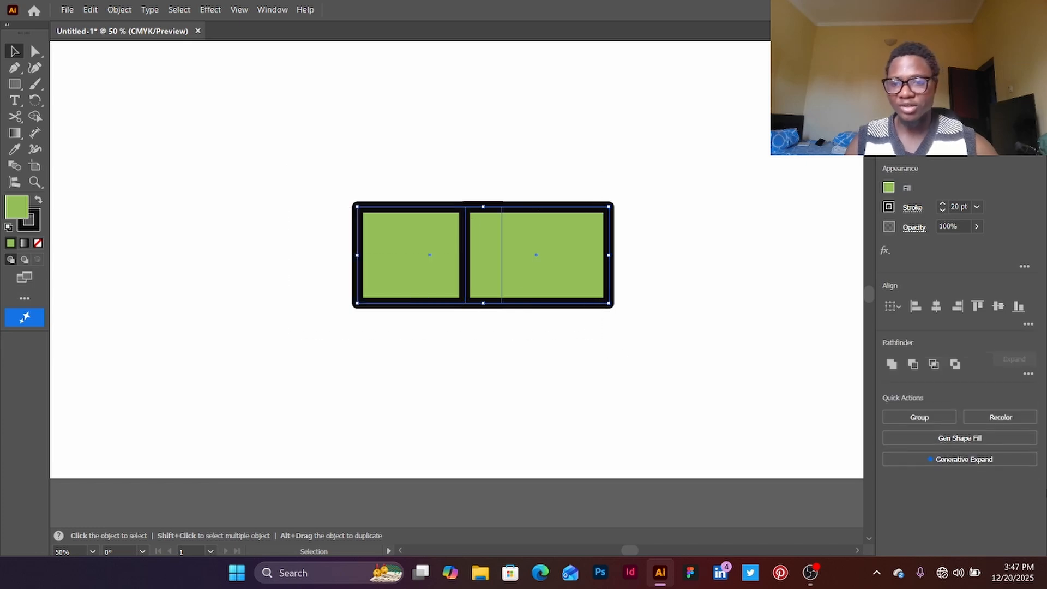
pyautogui.click(913, 365)
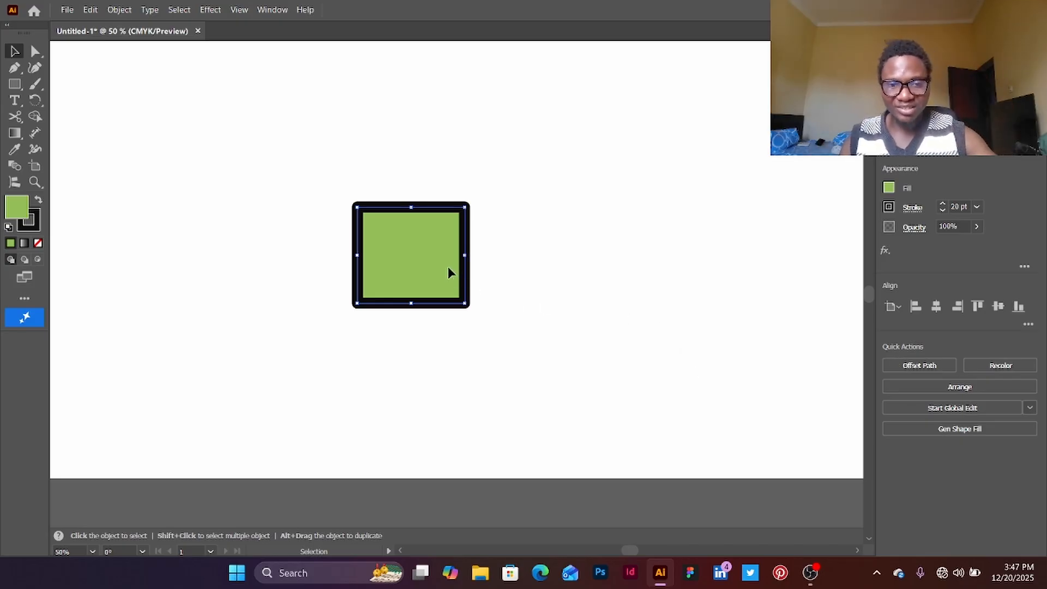
# Delete the remaining green shape and draw a new, larger rectangle in the upper part of the artboard.
pyautogui.press('Delete')
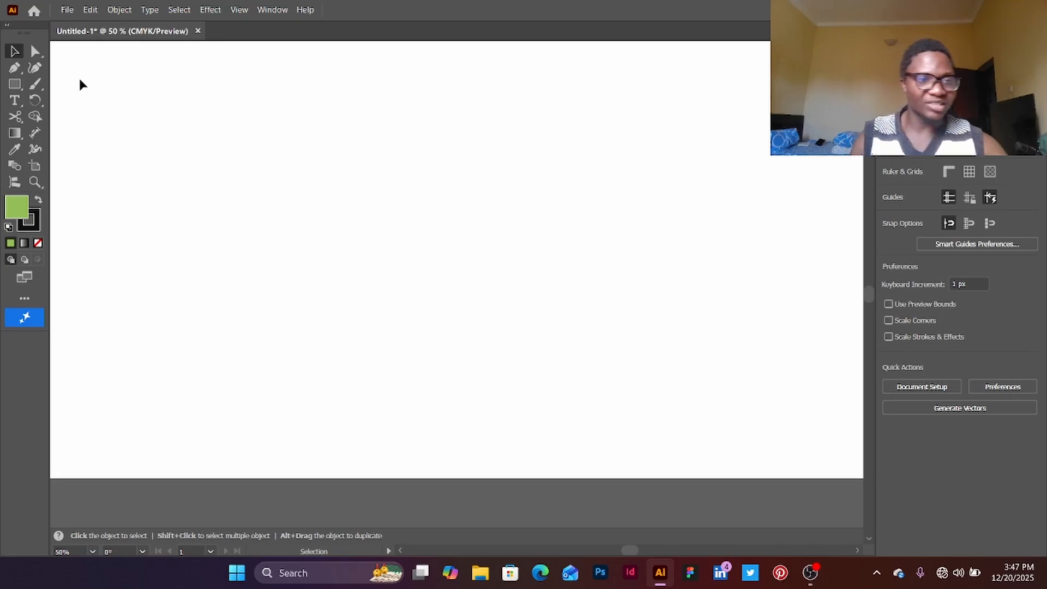
pyautogui.press('m')
pyautogui.moveTo(241, 110); pyautogui.dragTo(470, 243)
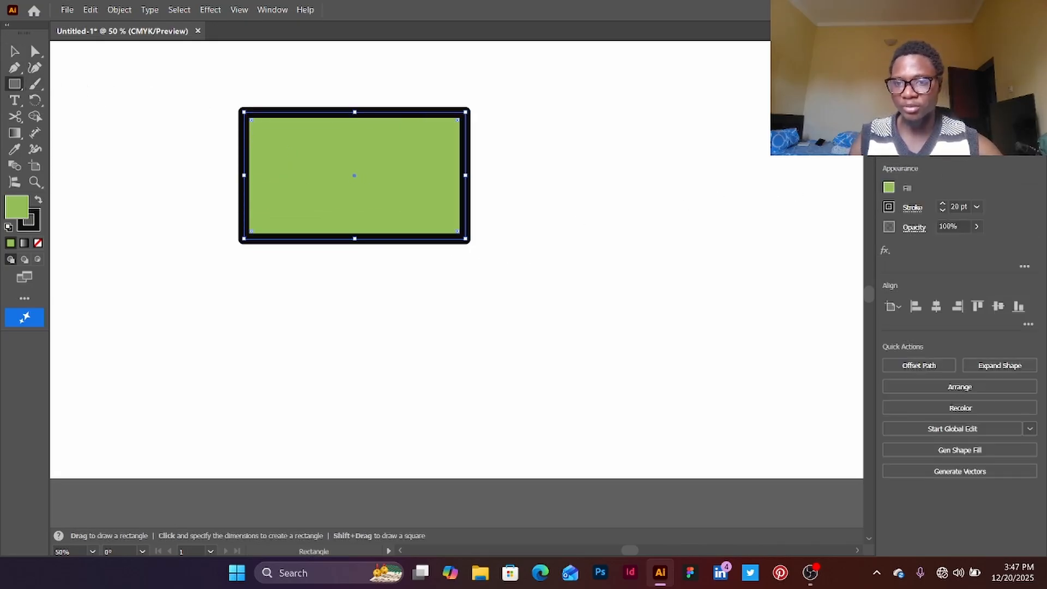
# Change the new rectangle's fill to black.
pyautogui.click(889, 188)
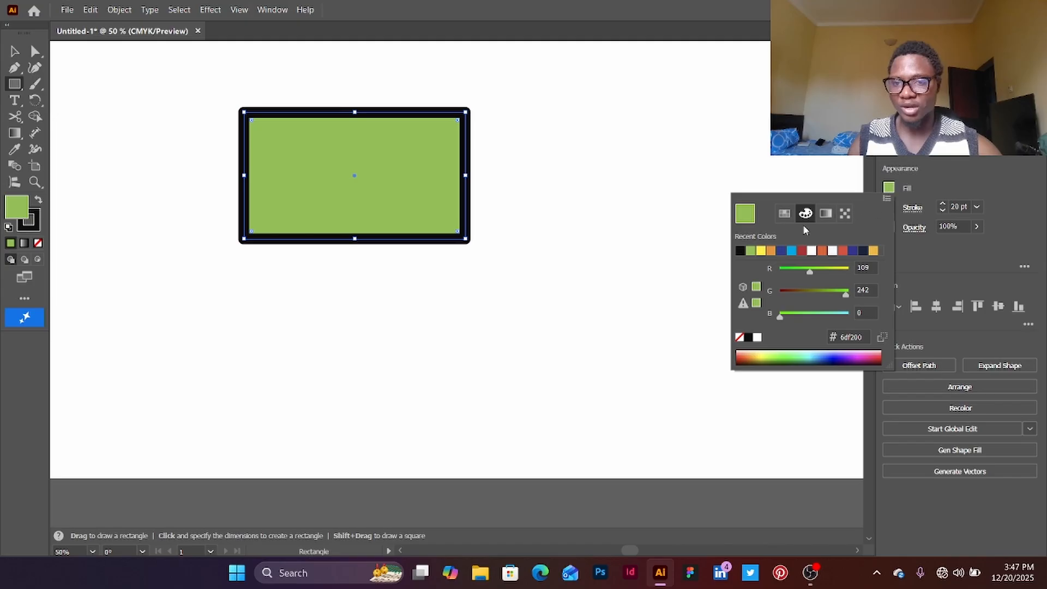
pyautogui.click(740, 250)
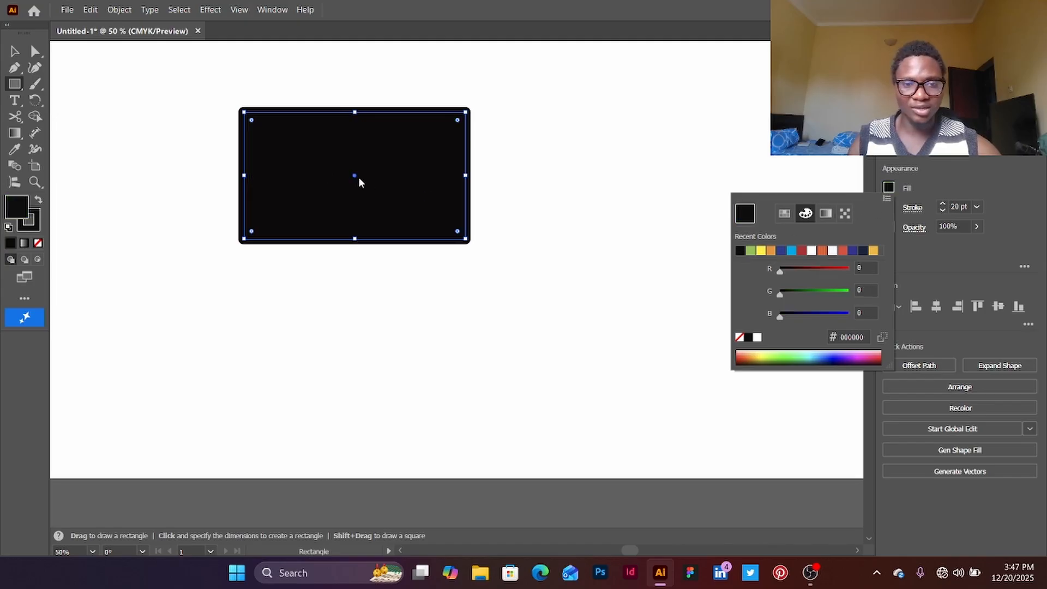
pyautogui.click(359, 179)
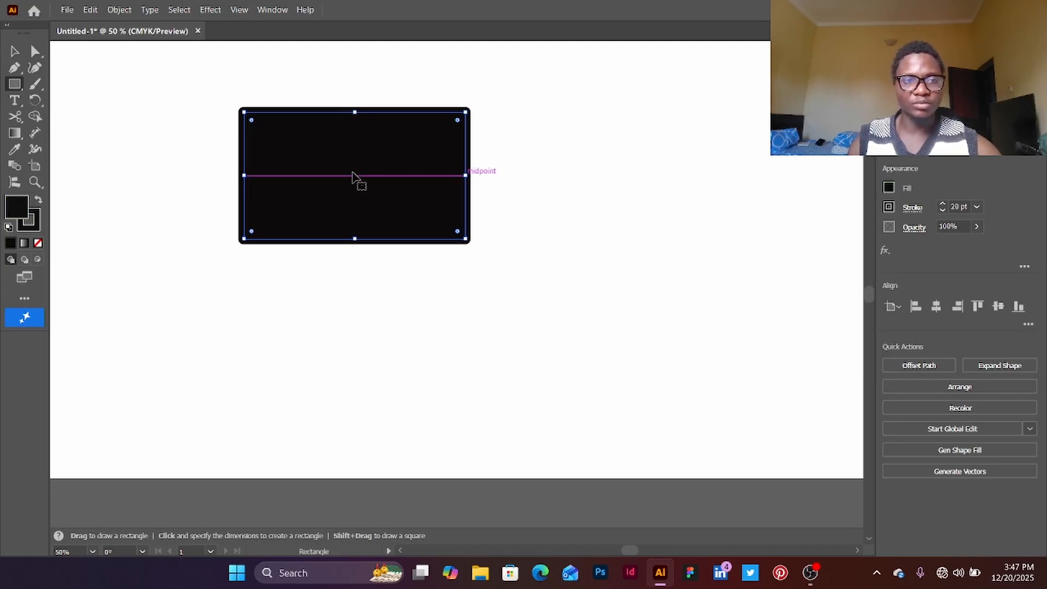
# Draw a nearly circular ellipse to the right of the black rectangle and set its fill to none.
pyautogui.moveTo(15, 84); pyautogui.dragTo(66, 100)
pyautogui.moveTo(502, 146); pyautogui.dragTo(627, 261)
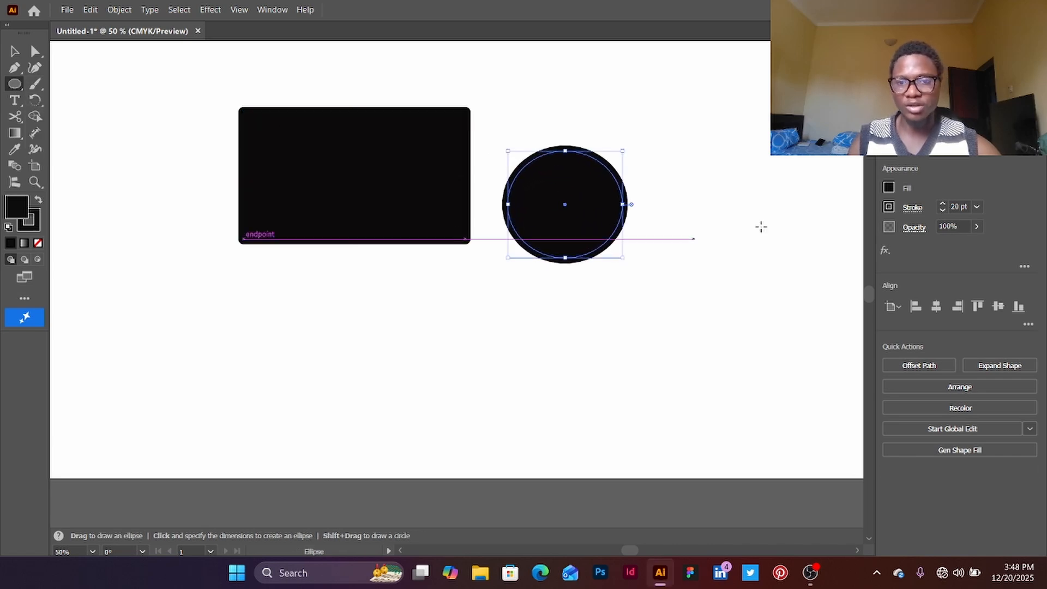
pyautogui.click(892, 188)
pyautogui.click(741, 335)
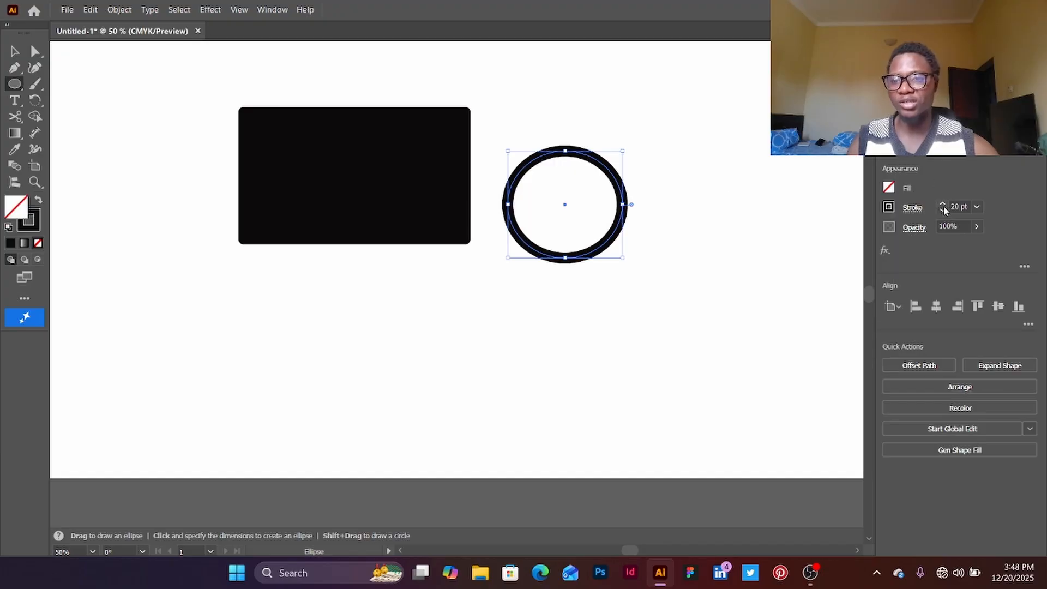
# Increase the ellipse's stroke weight to 23 pt.
pyautogui.click(943, 203)
pyautogui.click(943, 203)
pyautogui.click(943, 203)
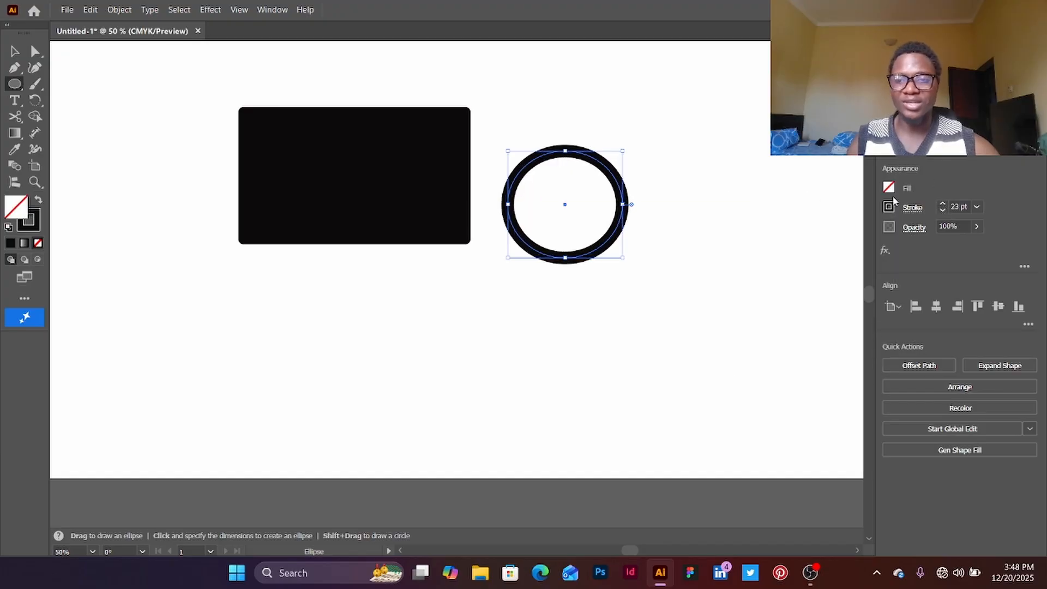
# Reduce the ellipse's stroke weight to 15 pt.
pyautogui.click(943, 210)
pyautogui.click(943, 210)
pyautogui.click(943, 210)
pyautogui.click(943, 210)
pyautogui.click(943, 210)
pyautogui.click(943, 210)
pyautogui.click(943, 210)
pyautogui.click(943, 210)
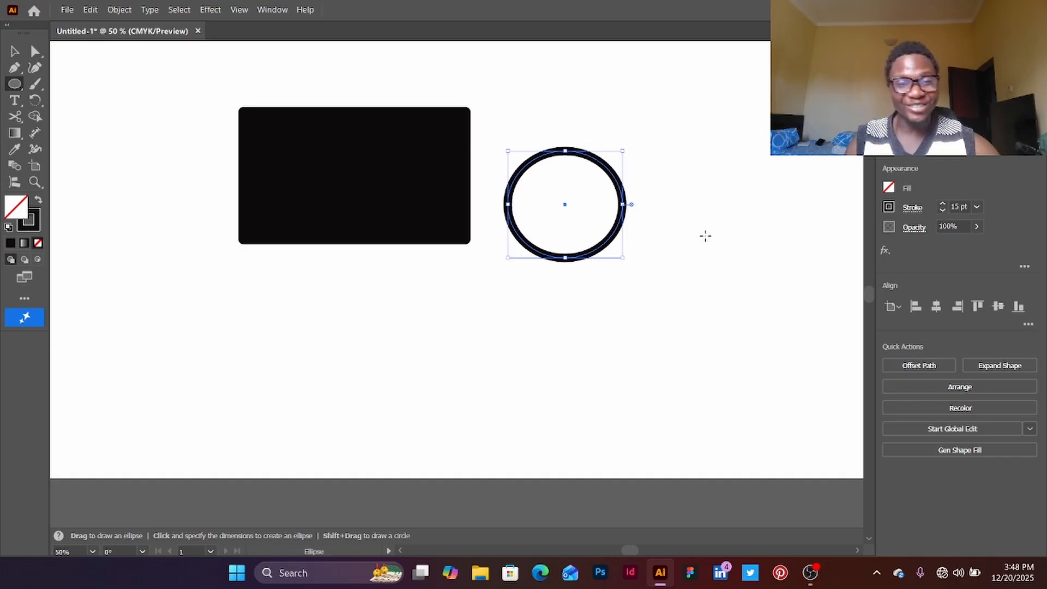
# Move the ellipse over the black rectangle's right edge and cut it out of the rectangle with Minus Front.
pyautogui.press('v')
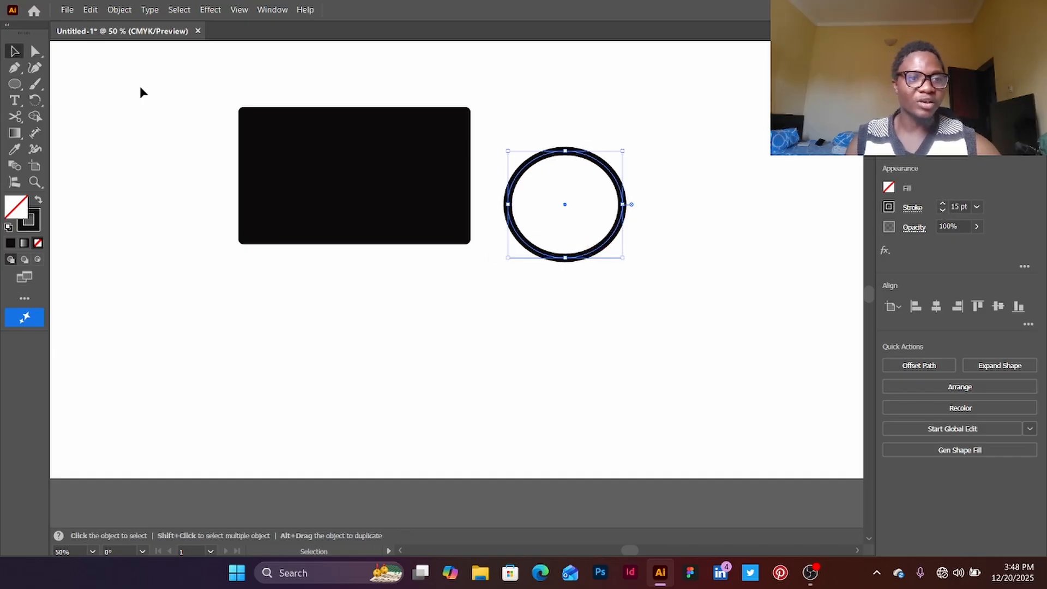
pyautogui.moveTo(583, 258); pyautogui.dragTo(483, 228)
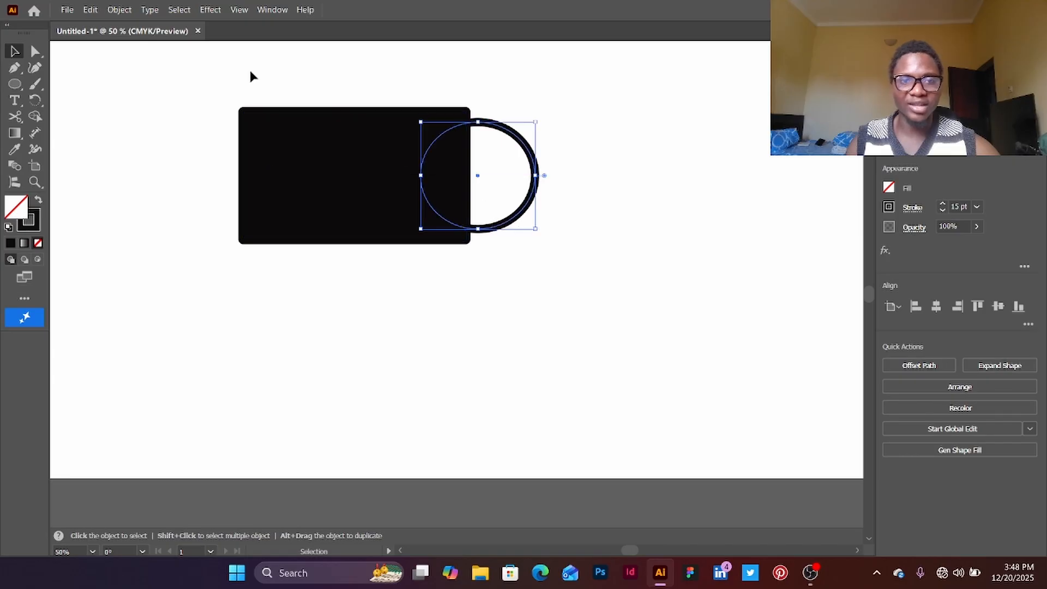
pyautogui.moveTo(253, 76); pyautogui.dragTo(595, 237)
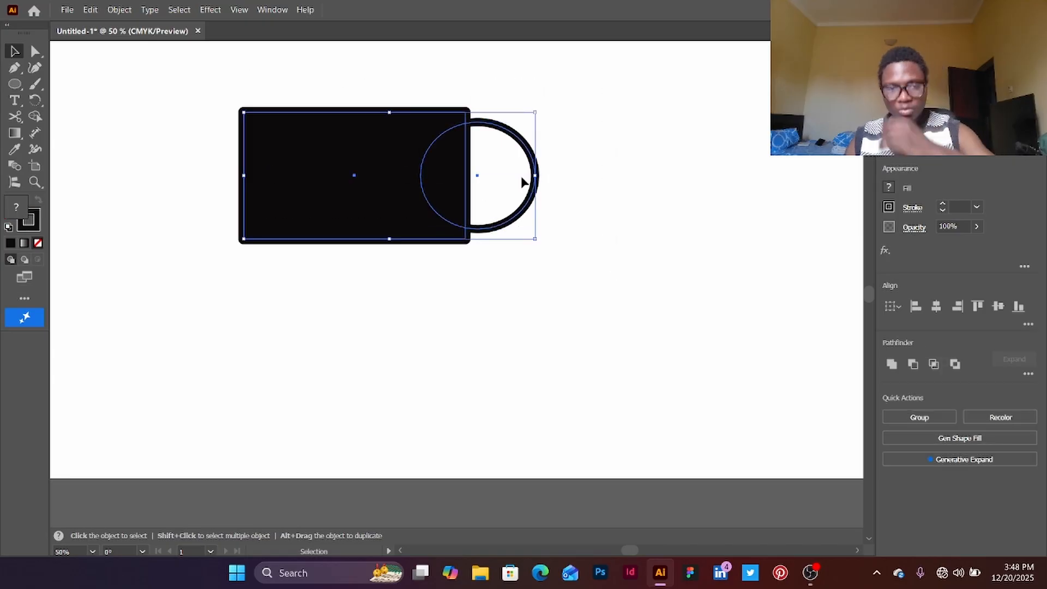
pyautogui.moveTo(450, 243); pyautogui.dragTo(564, 301)
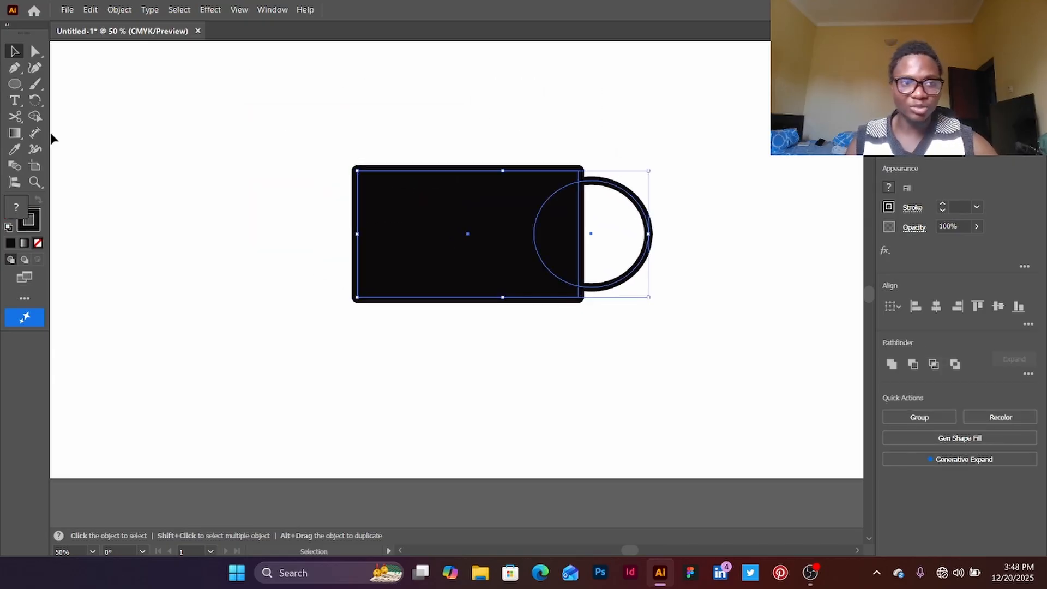
pyautogui.click(914, 364)
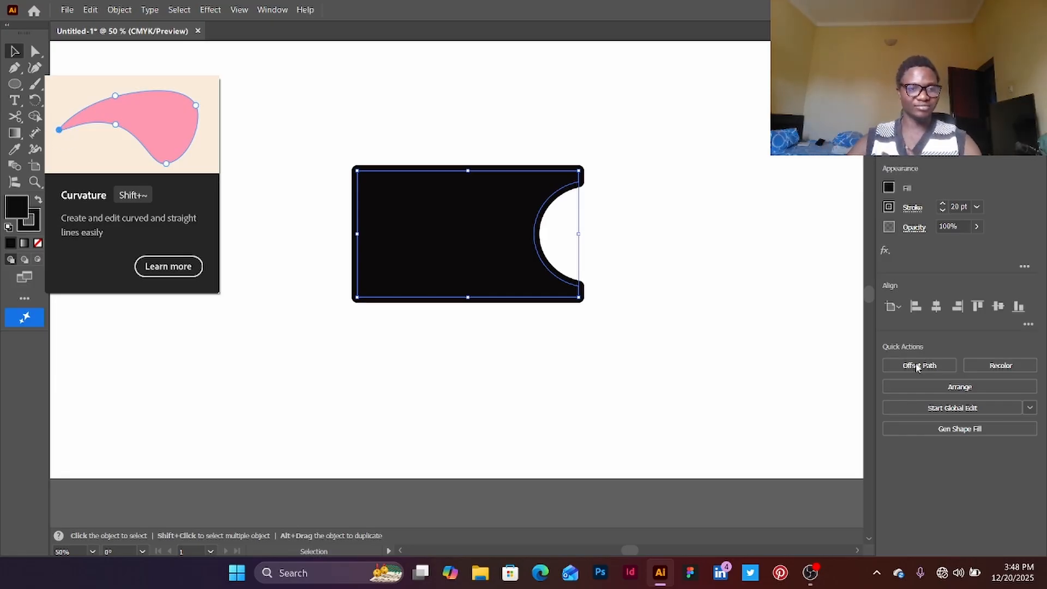
pyautogui.click(535, 328)
pyautogui.moveTo(437, 298)
pyautogui.mouseDown()
pyautogui.moveTo(416, 295)
pyautogui.moveTo(532, 283)
pyautogui.moveTo(552, 309)
pyautogui.mouseUp()
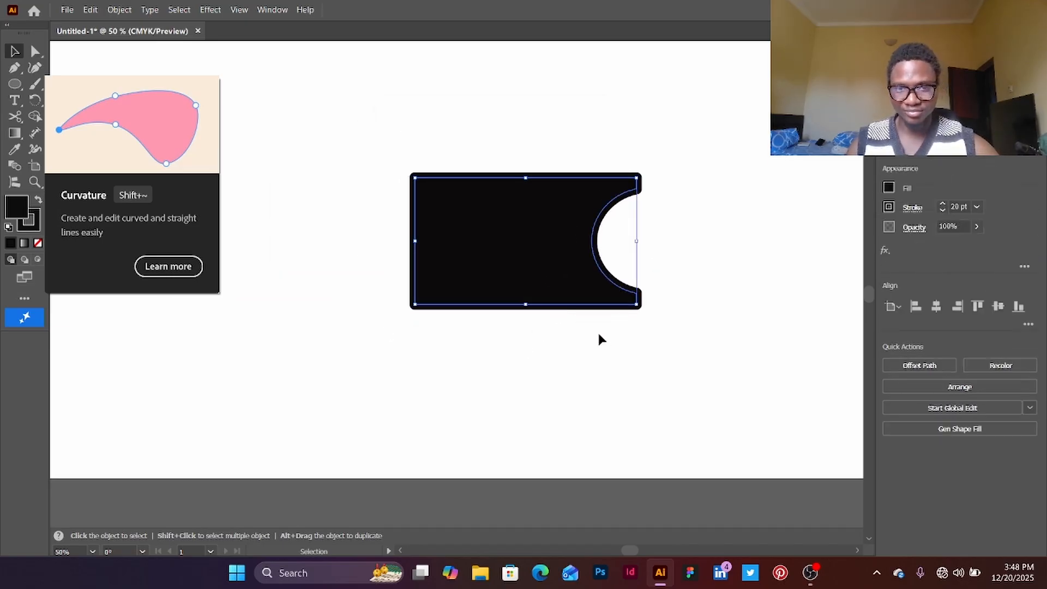
# Draw a nearly circular black ellipse beside the notched rectangle and move it to overlap the rectangle's left edge.
pyautogui.click(15, 84)
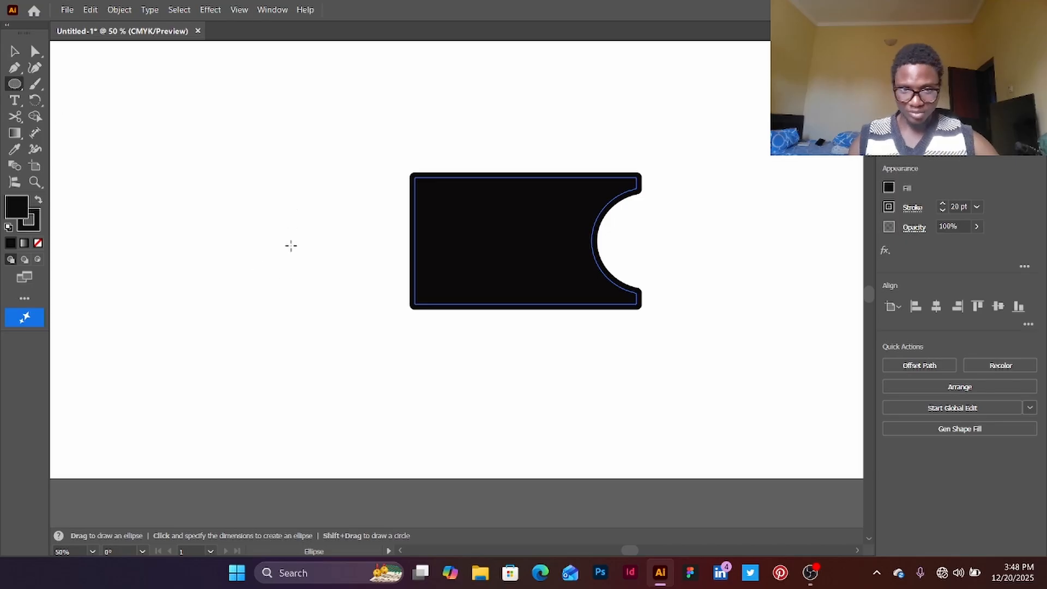
pyautogui.moveTo(278, 153); pyautogui.dragTo(404, 272)
pyautogui.click(15, 51)
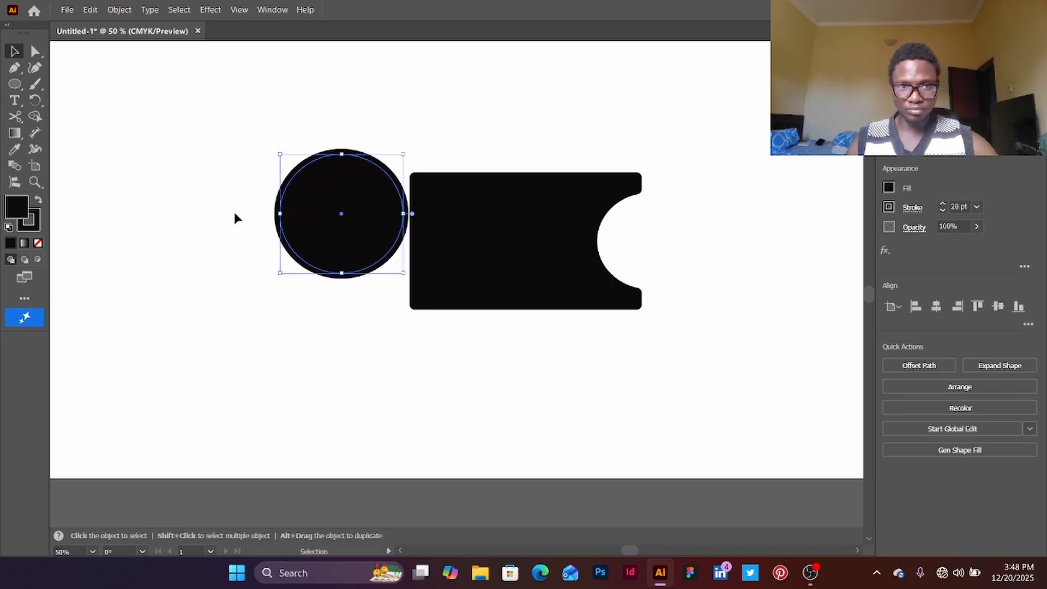
pyautogui.moveTo(385, 267); pyautogui.dragTo(440, 293)
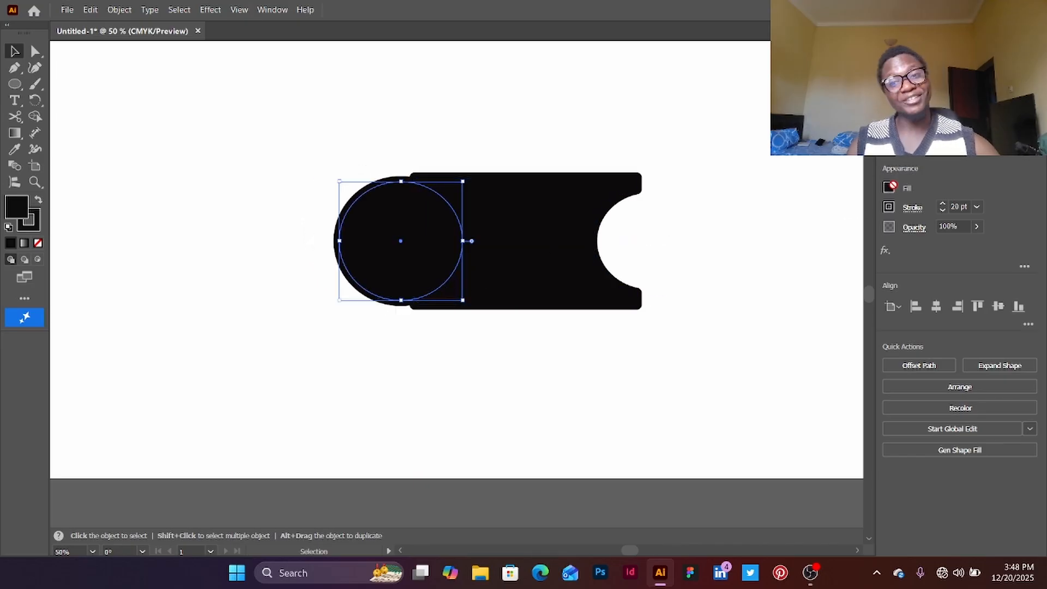
# Try setting the left ellipse's fill to none and subtracting it from the notched rectangle with Minus Front.
pyautogui.click(889, 188)
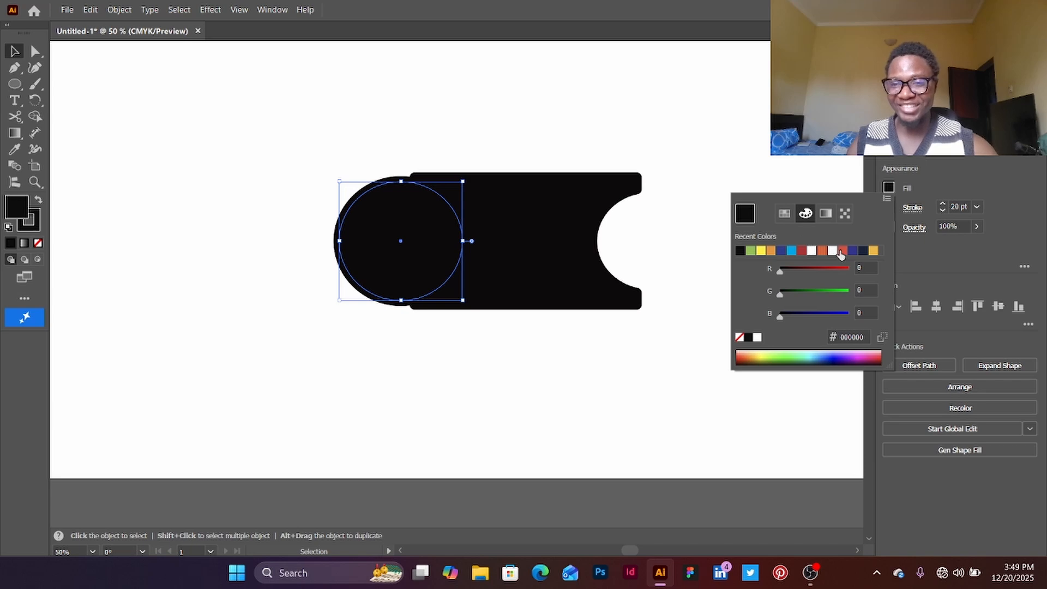
pyautogui.click(739, 338)
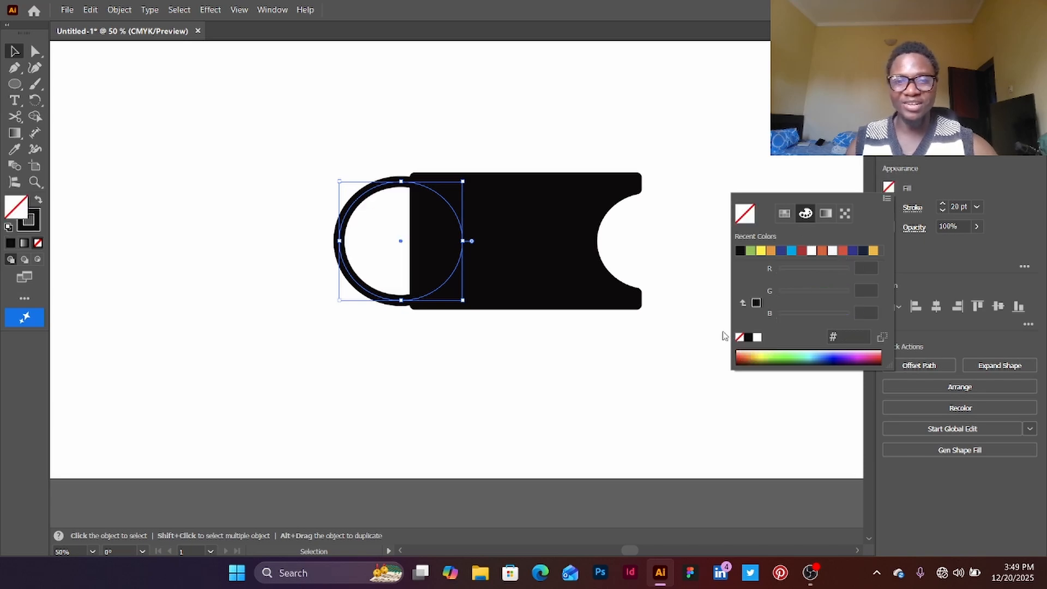
pyautogui.click(666, 279)
pyautogui.moveTo(274, 145); pyautogui.dragTo(672, 306)
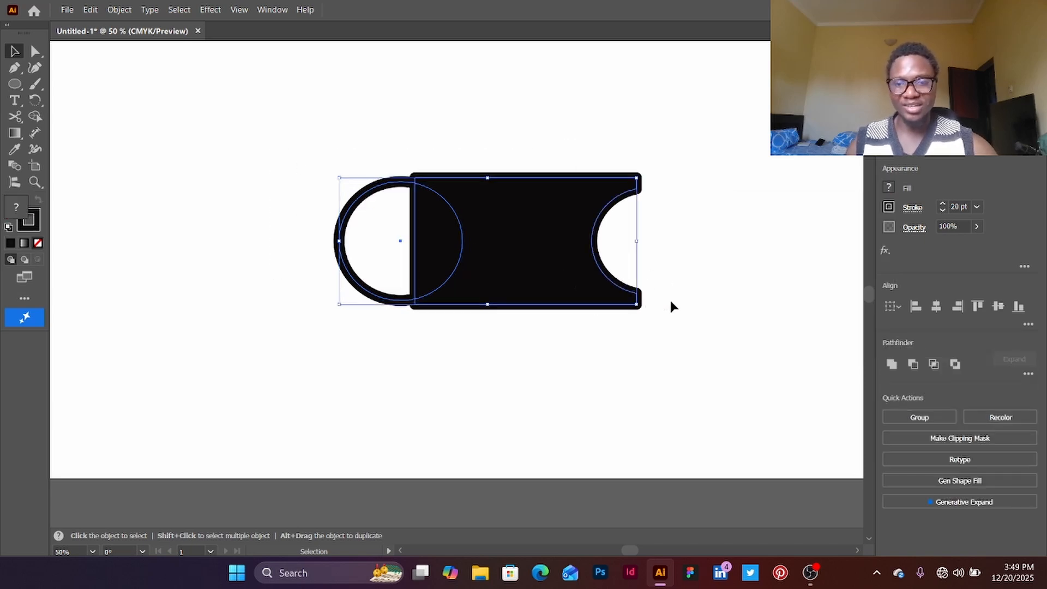
pyautogui.click(914, 365)
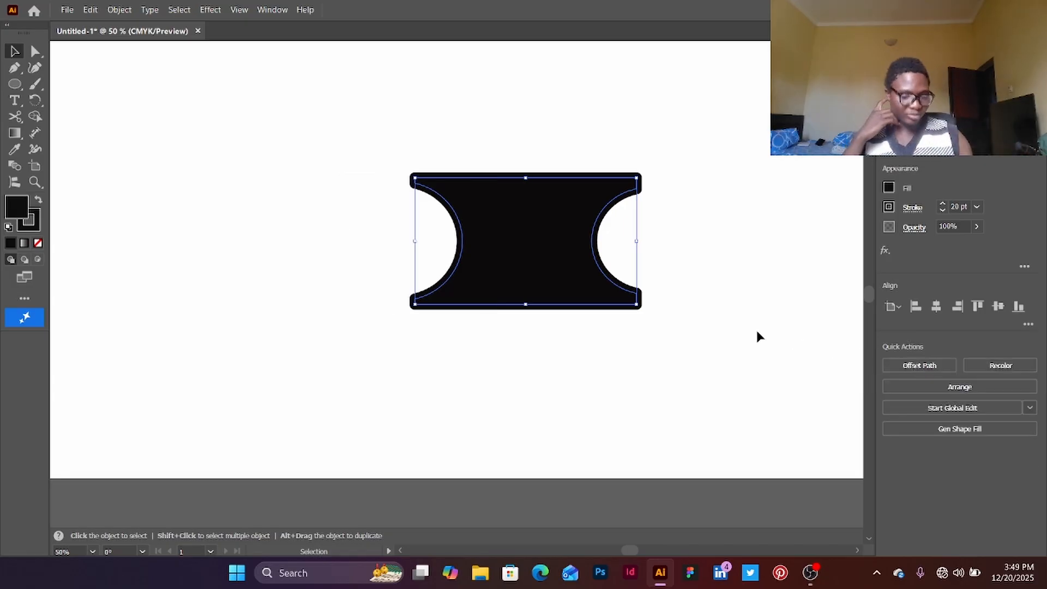
pyautogui.hotkey('ctrl', 'z')
pyautogui.hotkey('ctrl', 'z')
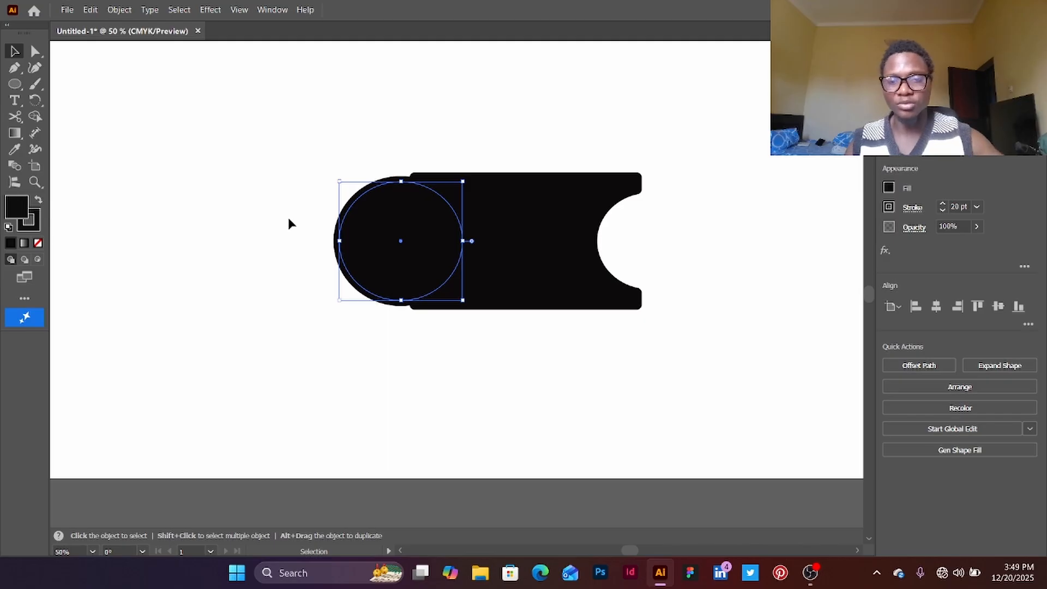
# Try the Intersect Pathfinder operation on the black ellipse and the notched rectangle.
pyautogui.moveTo(396, 177); pyautogui.dragTo(615, 351)
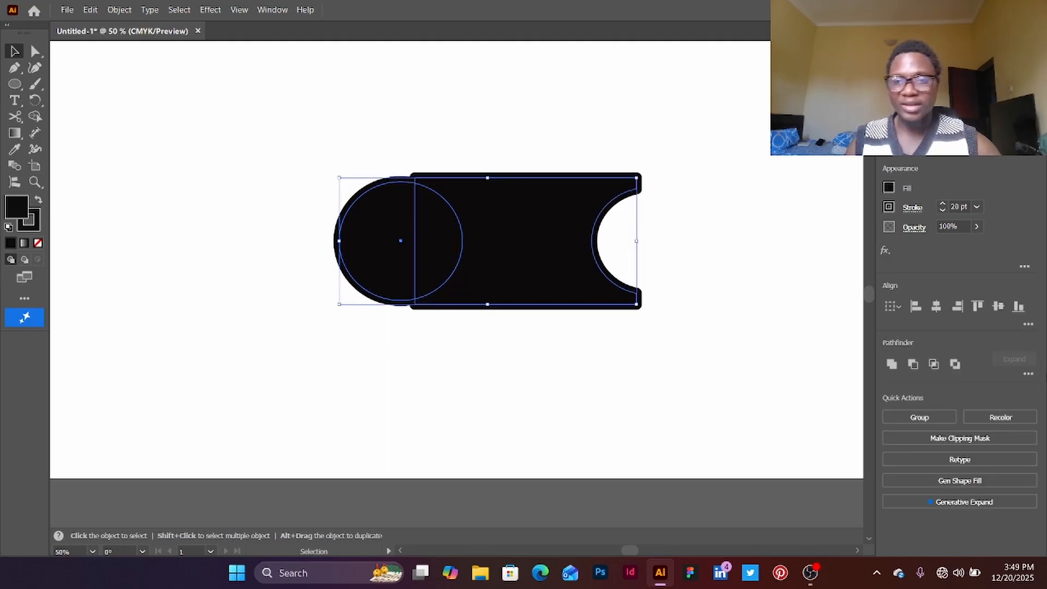
pyautogui.click(934, 363)
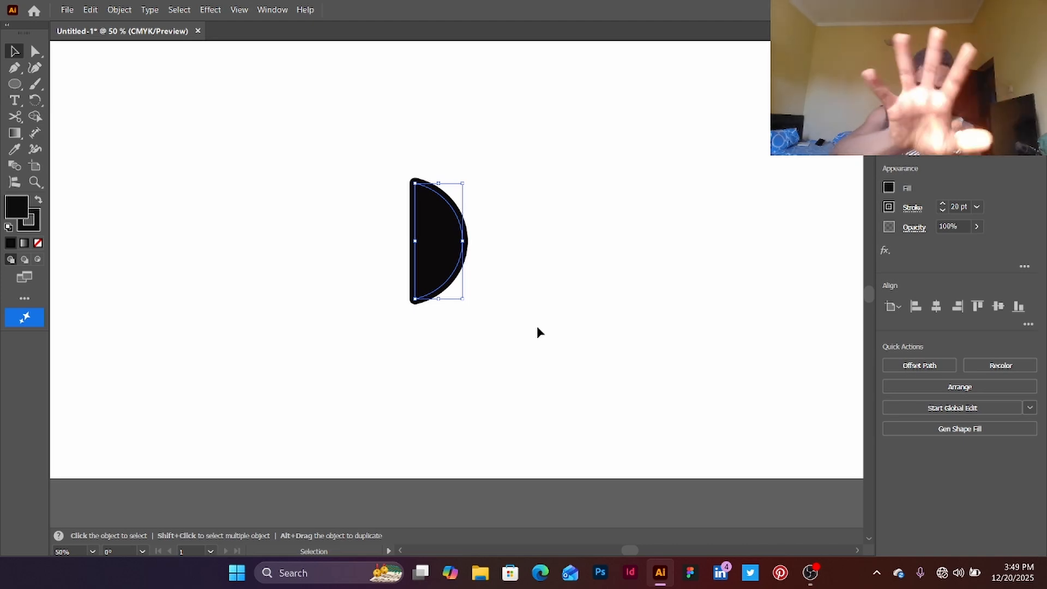
pyautogui.hotkey('ctrl', 'z')
pyautogui.hotkey('ctrl', 'z')
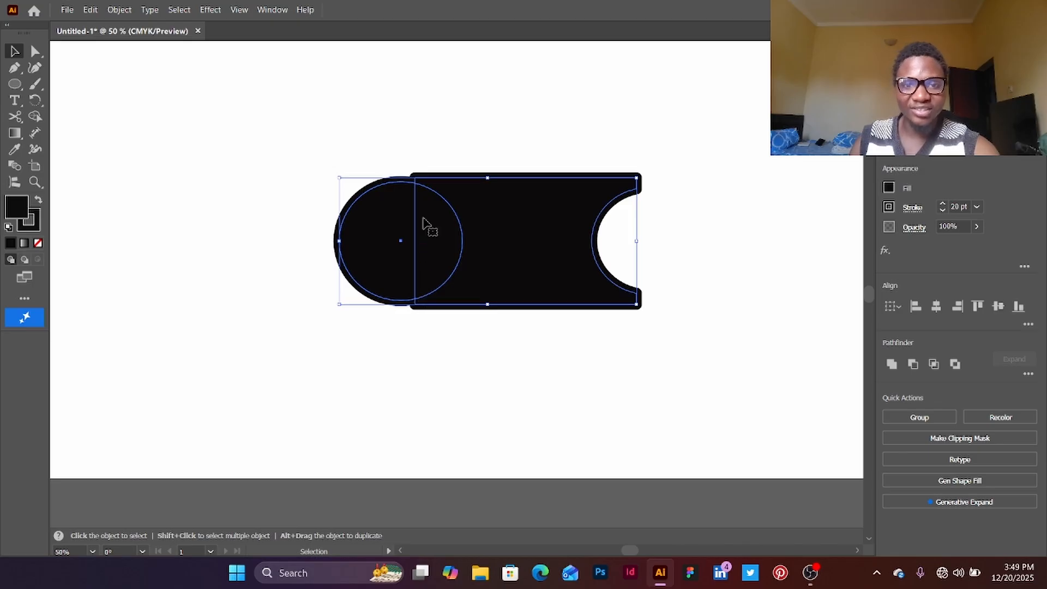
# Inspect the overlap of the ellipse and the notched rectangle up close and try Intersect on them once more.
pyautogui.scroll(1, 439, 210)
pyautogui.scroll(3, 436, 219)
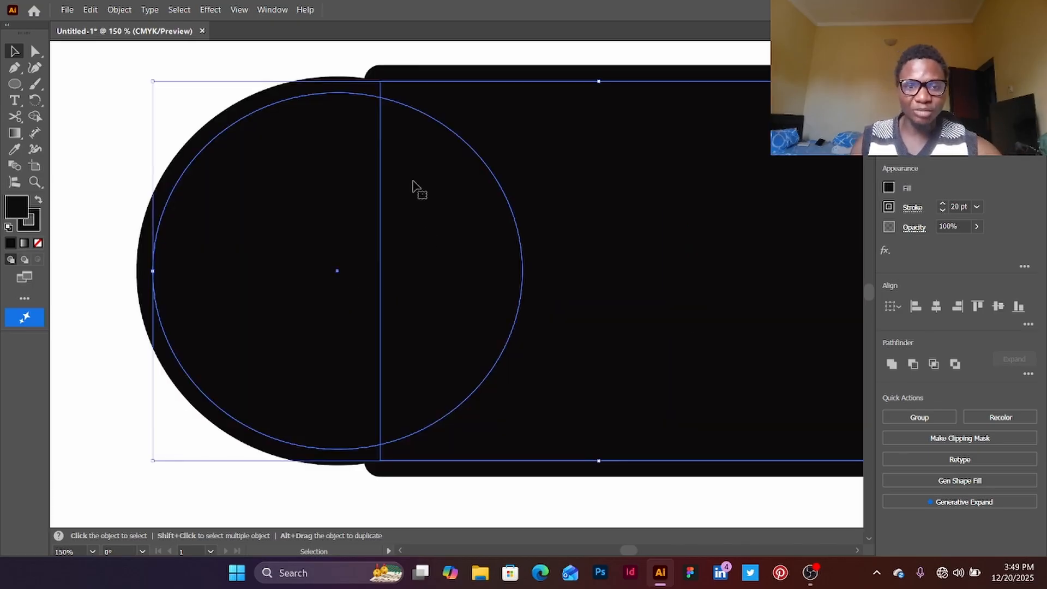
pyautogui.scroll(-1, 418, 187)
pyautogui.scroll(-3, 388, 241)
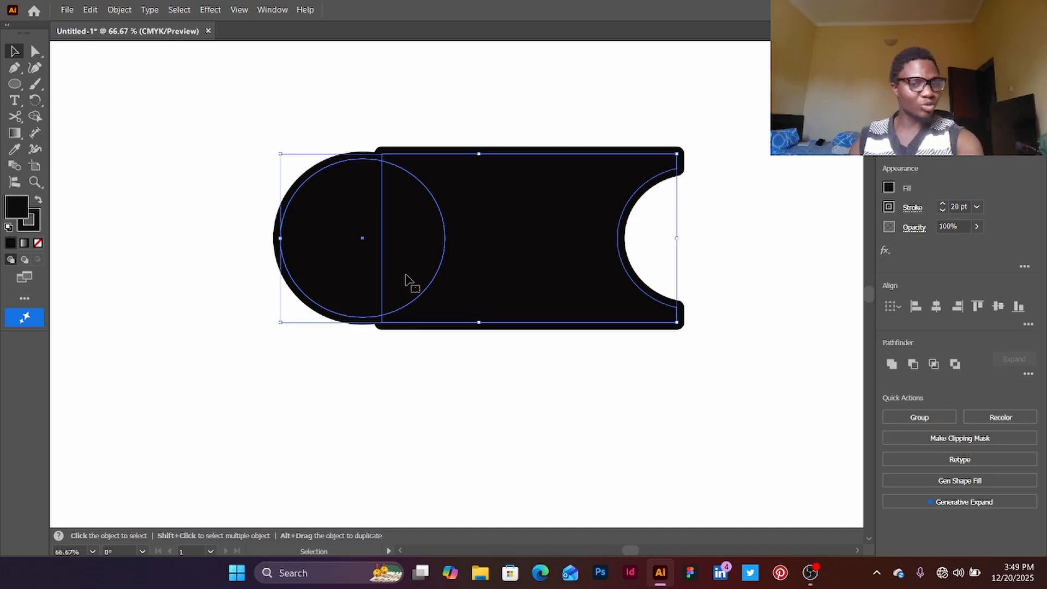
pyautogui.click(936, 364)
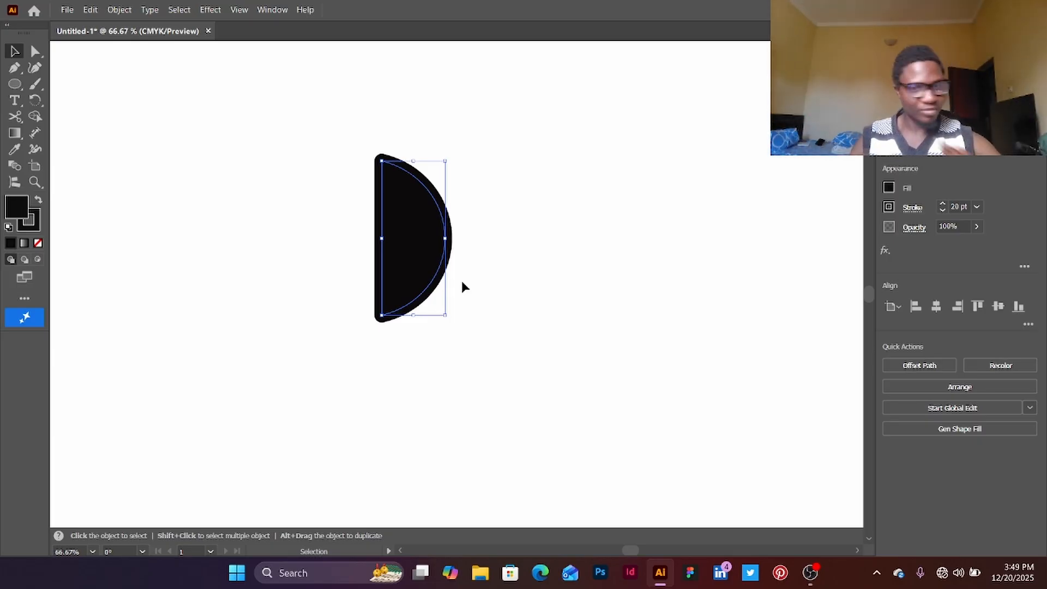
pyautogui.hotkey('ctrl', 'z')
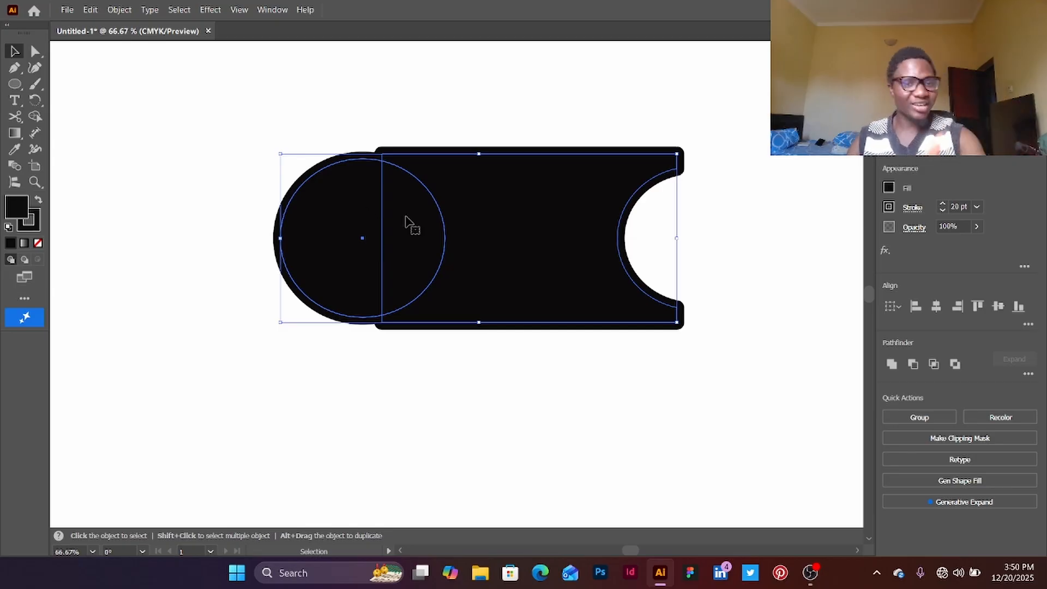
# Exclude the overlap between the ellipse and the notched rectangle with Pathfinder and move the result to the middle of the artboard.
pyautogui.click(957, 367)
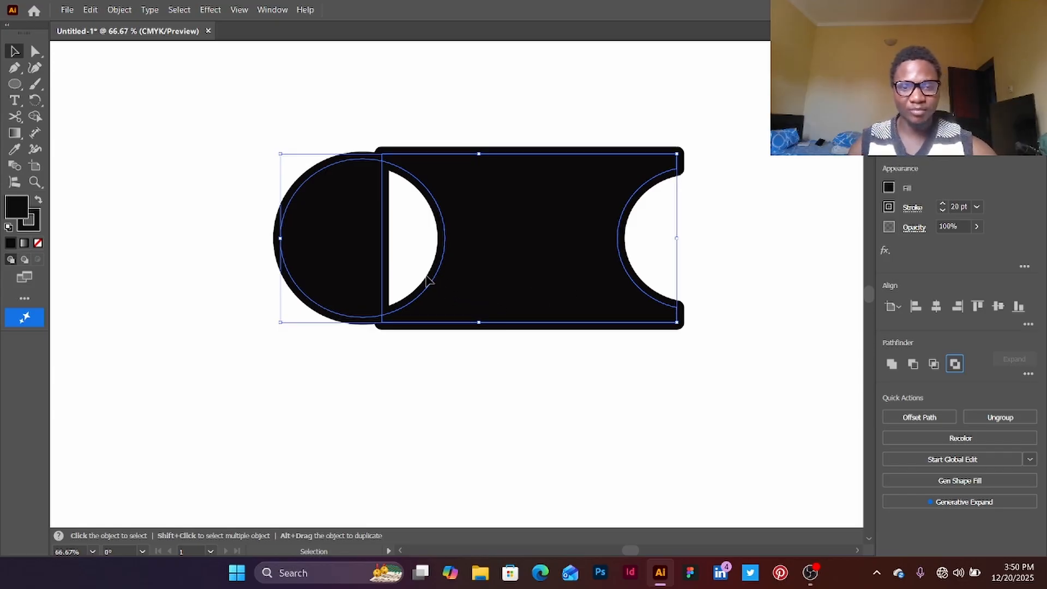
pyautogui.moveTo(428, 284); pyautogui.dragTo(482, 297)
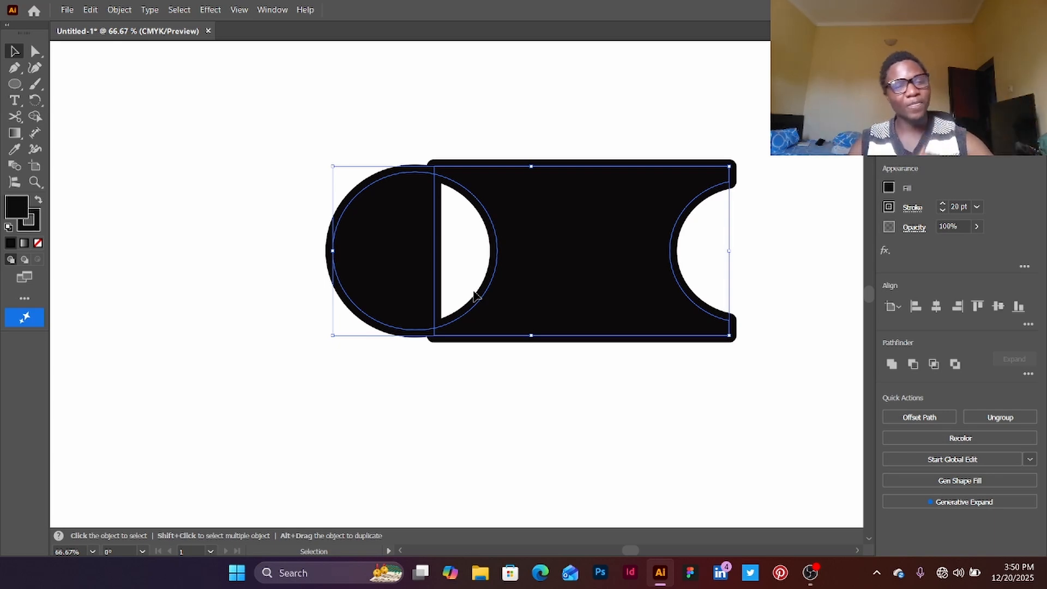
pyautogui.scroll(-2, 492, 292)
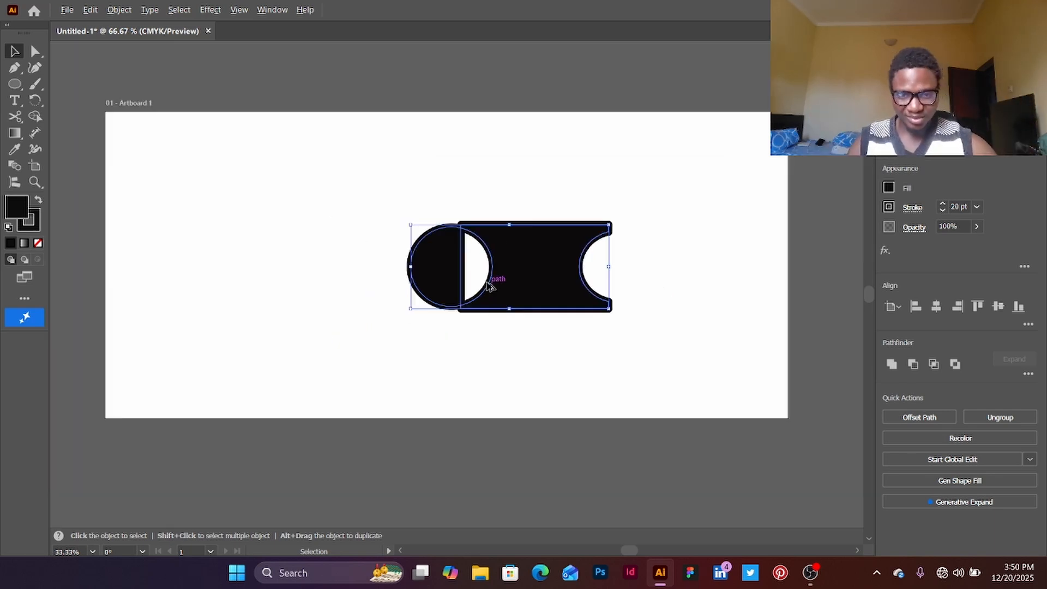
pyautogui.scroll(1, 491, 287)
pyautogui.moveTo(490, 279); pyautogui.dragTo(402, 265)
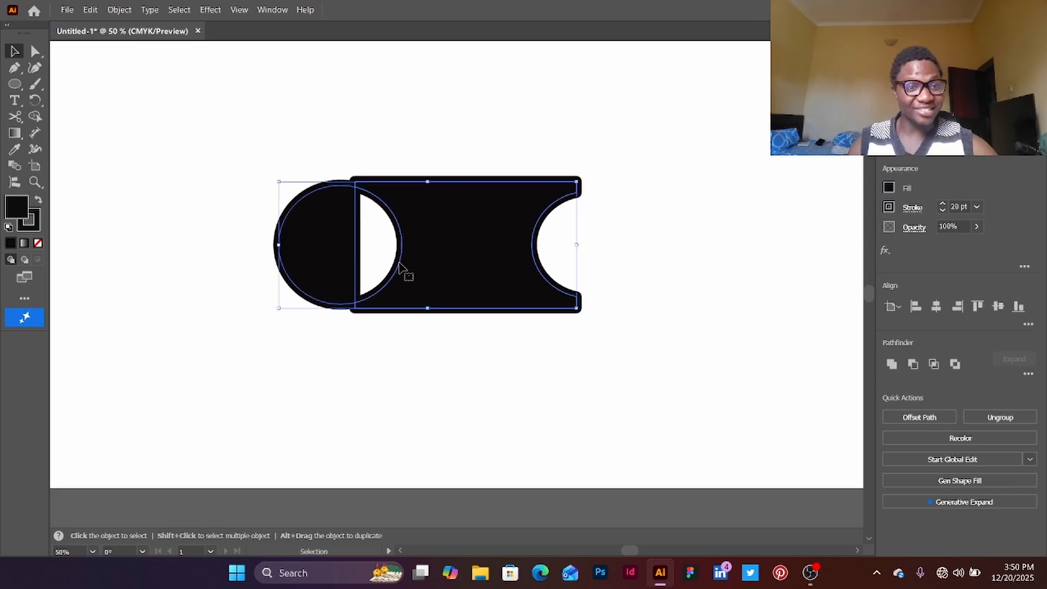
pyautogui.scroll(-2, 402, 265)
pyautogui.scroll(2, 406, 269)
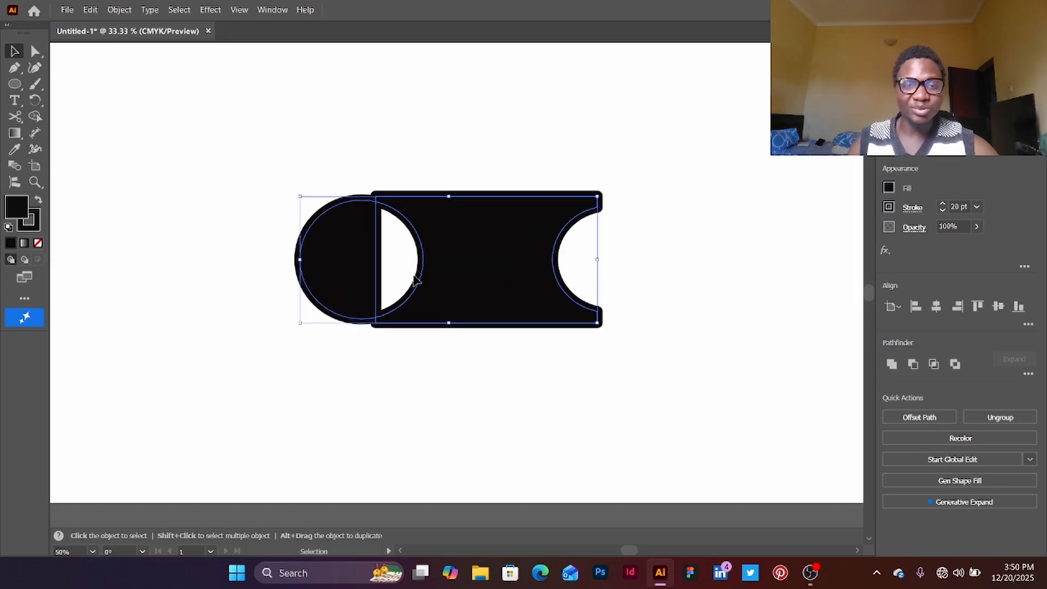
pyautogui.scroll(-1, 412, 276)
pyautogui.moveTo(416, 281); pyautogui.dragTo(425, 299)
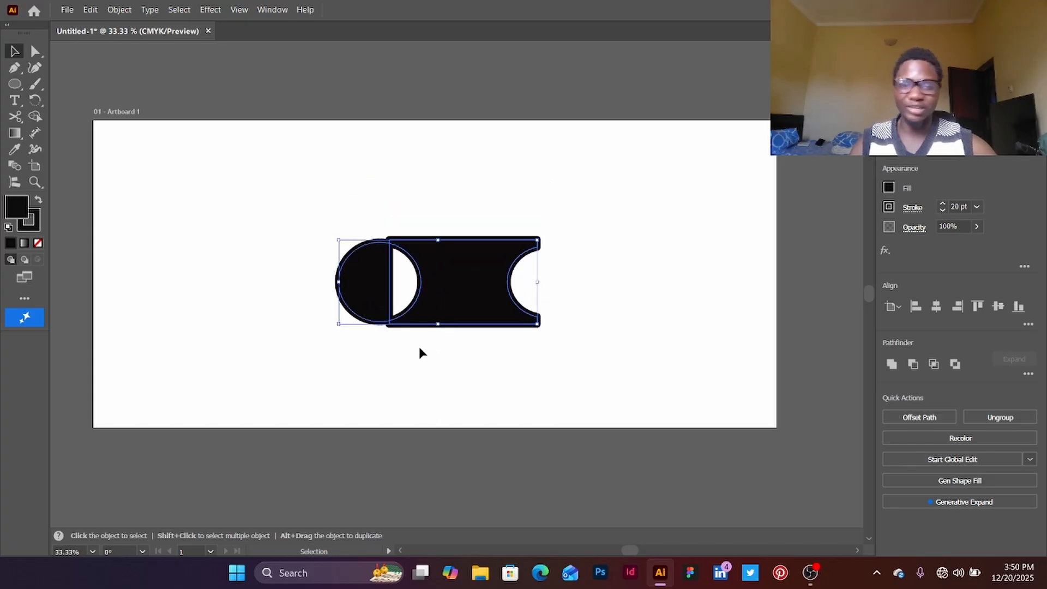
pyautogui.click(405, 363)
pyautogui.press('space')
pyautogui.moveTo(404, 365); pyautogui.dragTo(427, 357)
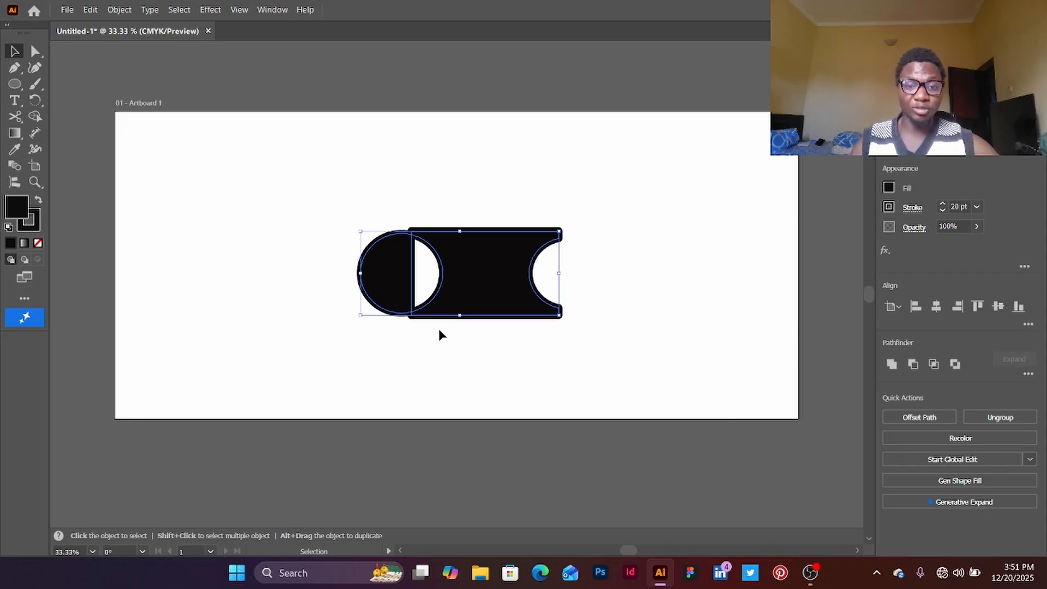
# Delete the combined black shape from the artboard.
pyautogui.scroll(3, 444, 305)
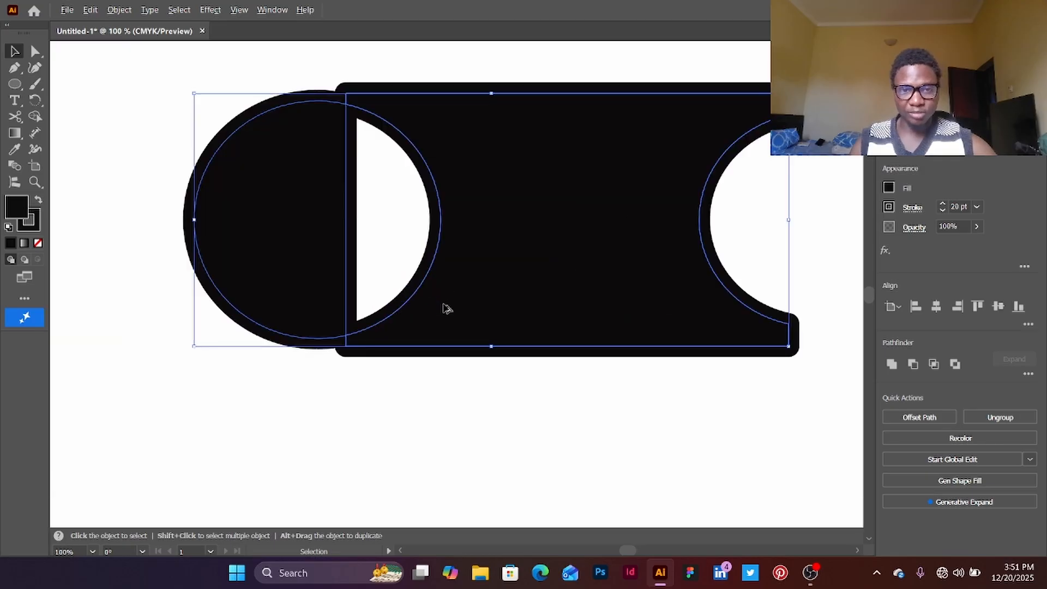
pyautogui.scroll(-2, 443, 310)
pyautogui.scroll(-3, 443, 310)
pyautogui.scroll(1, 444, 311)
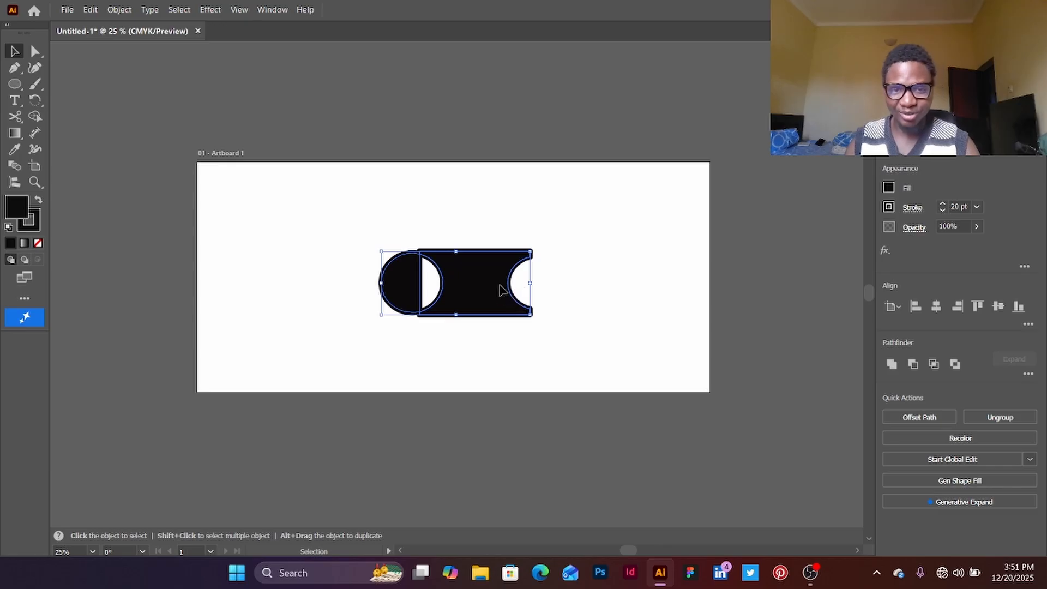
pyautogui.press('Delete')
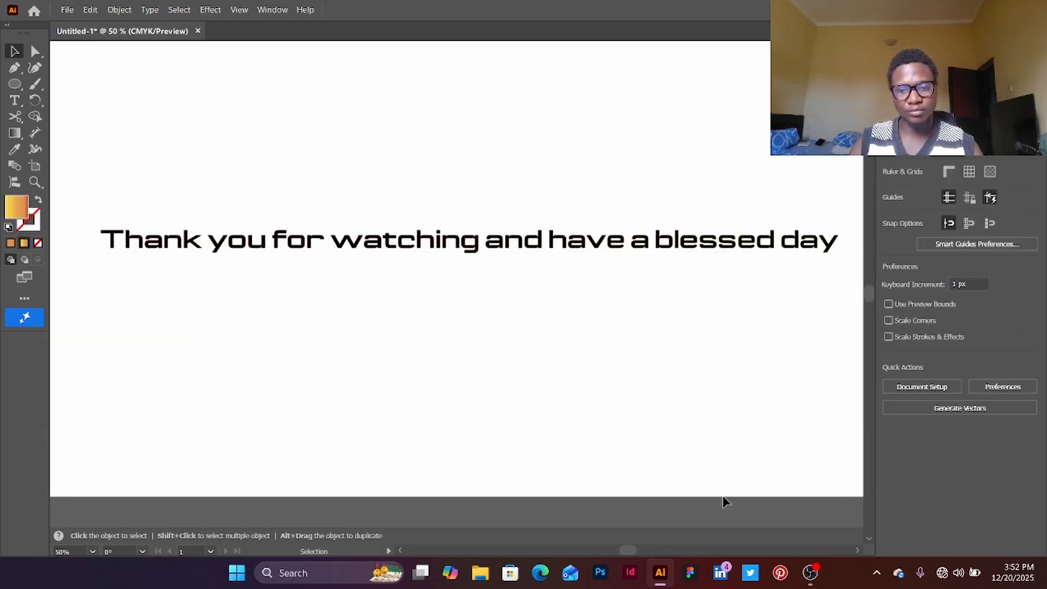